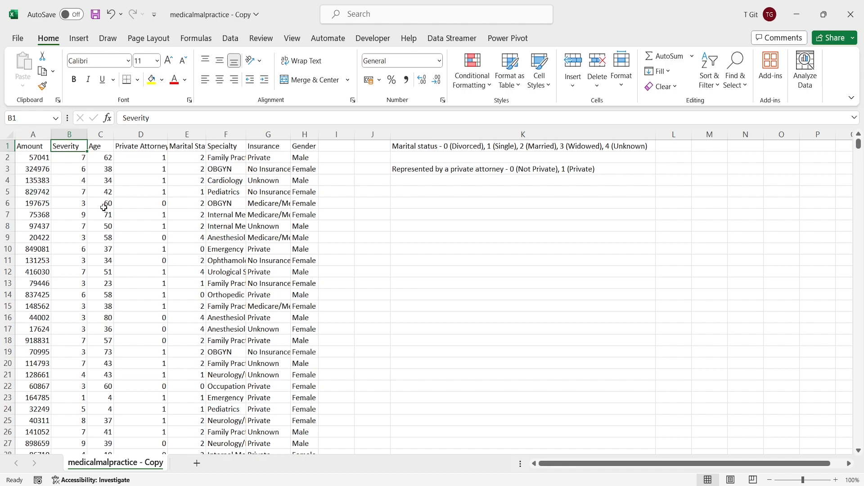
- Fit the Private Attorney column to its contents and review the attorney code note in K3
click(106, 148)
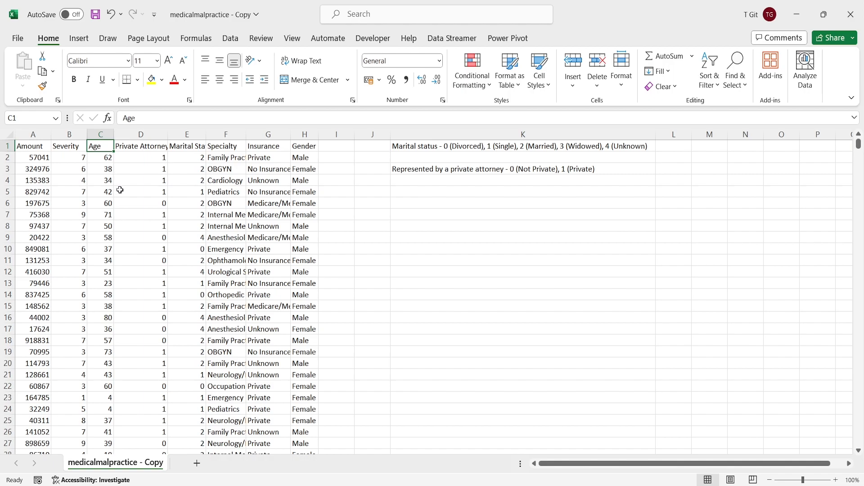
click(147, 144)
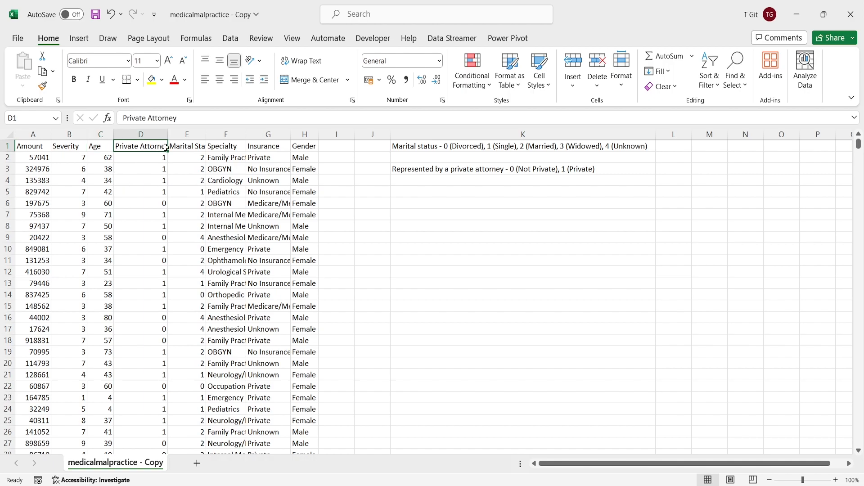
double_click(166, 136)
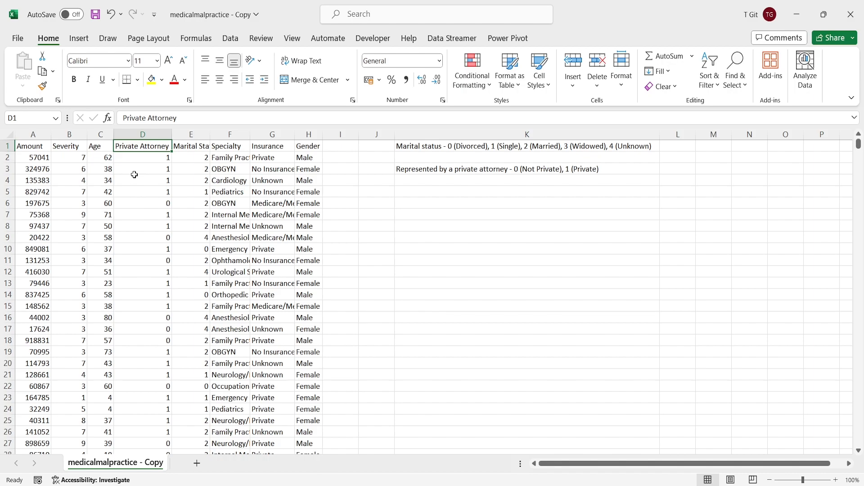
click(427, 177)
click(427, 168)
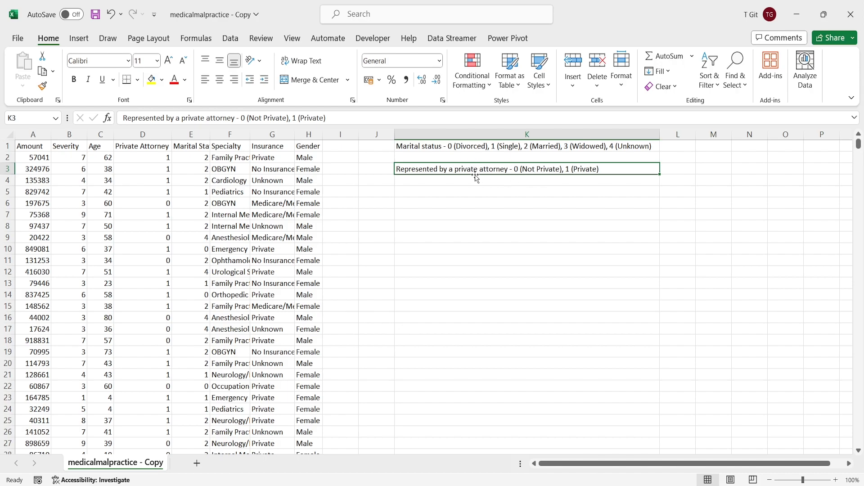
- Fit the Marital Status column to its contents and review the marital status code note in K1
double_click(210, 132)
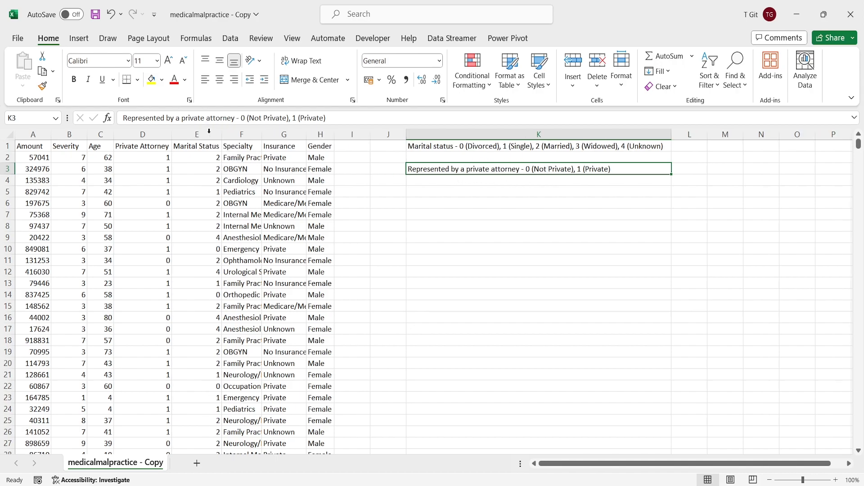
click(200, 147)
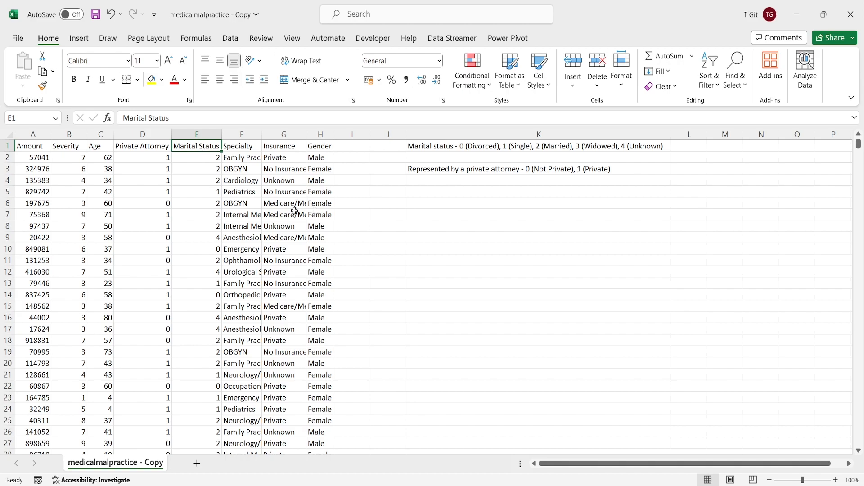
click(431, 148)
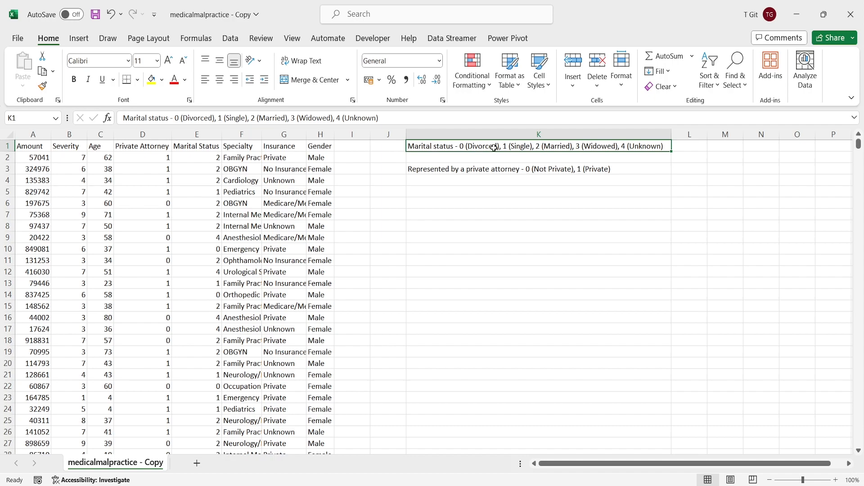
- Fit the Specialty and Insurance columns to their contents so the full entries show
double_click(262, 134)
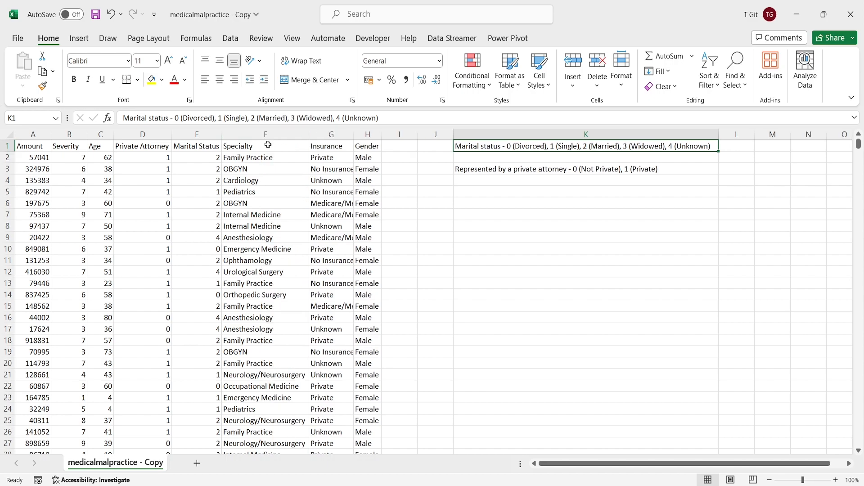
click(268, 145)
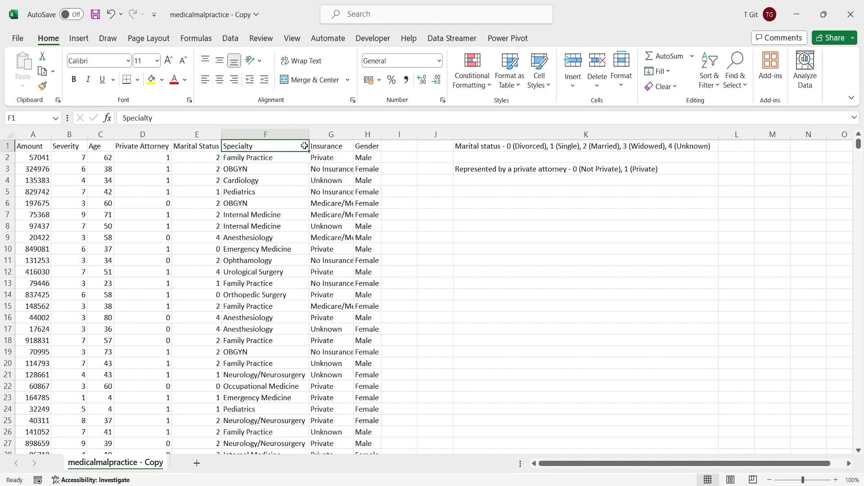
click(349, 147)
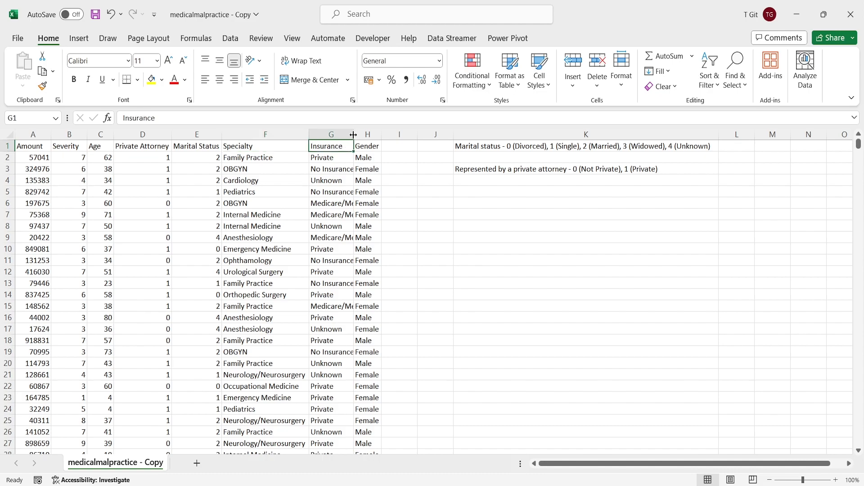
double_click(353, 135)
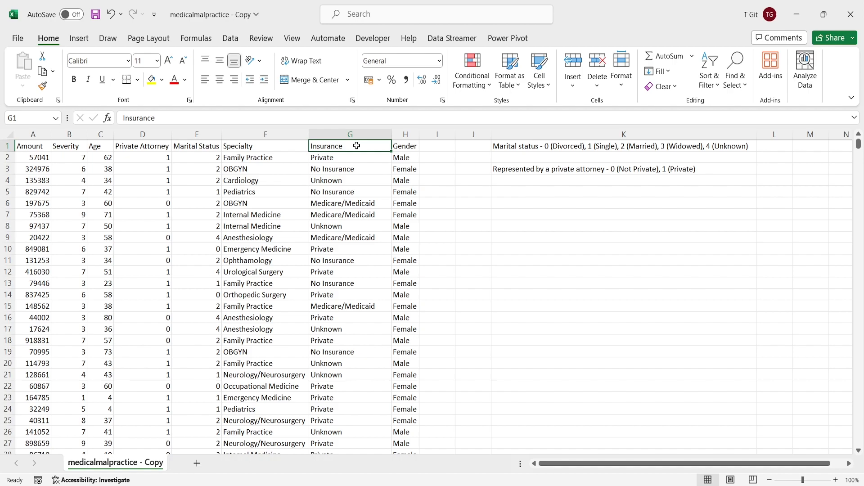
- Review the Amount and Insurance headers and widen the Gender column slightly
click(34, 146)
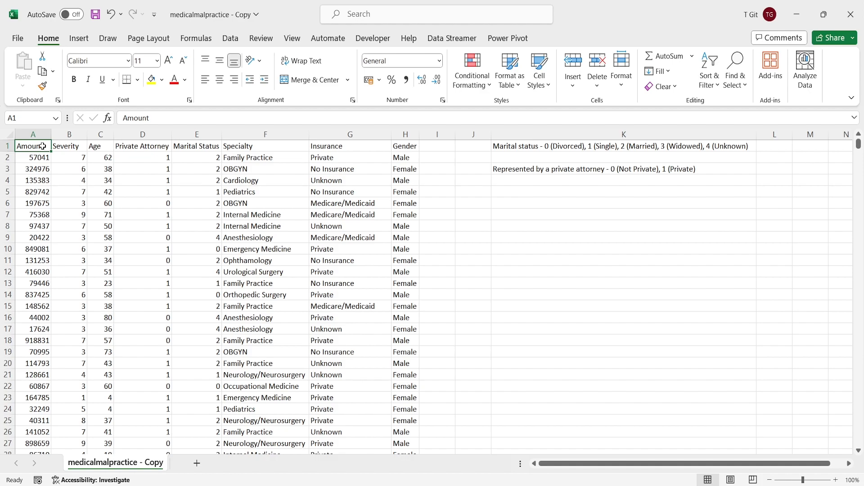
click(348, 148)
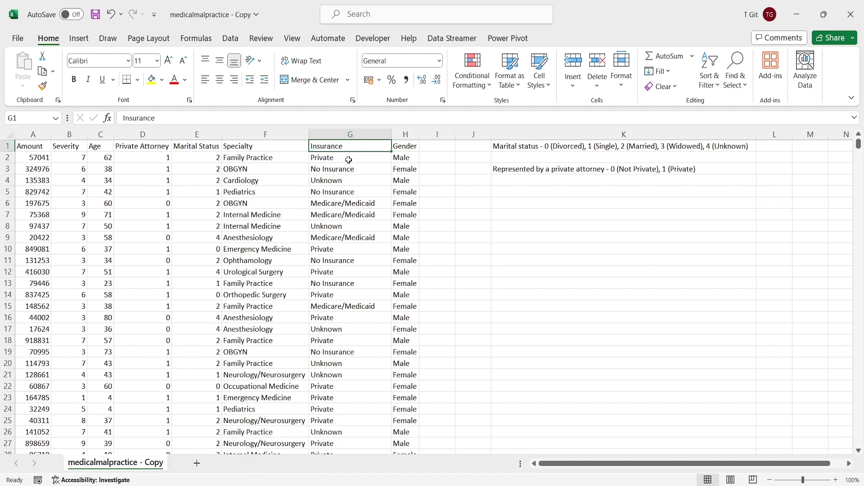
drag(420, 136, 438, 137)
click(423, 146)
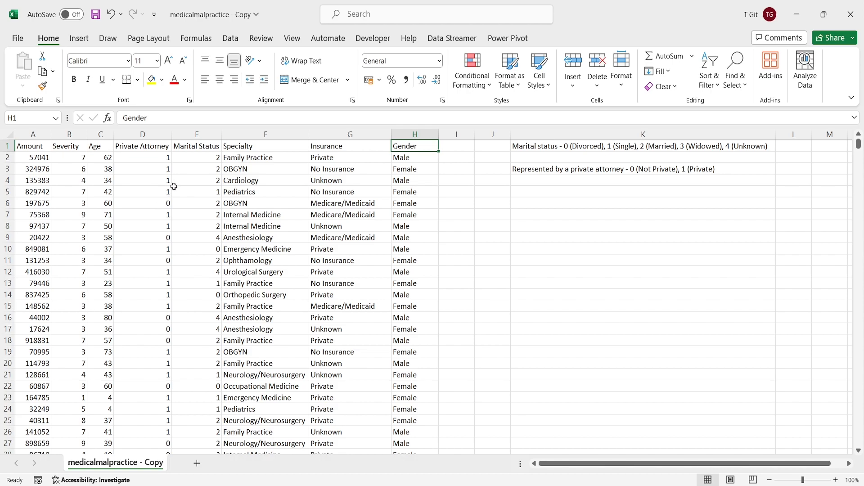
- Turn on header filters for the malpractice data in columns A to H
click(158, 180)
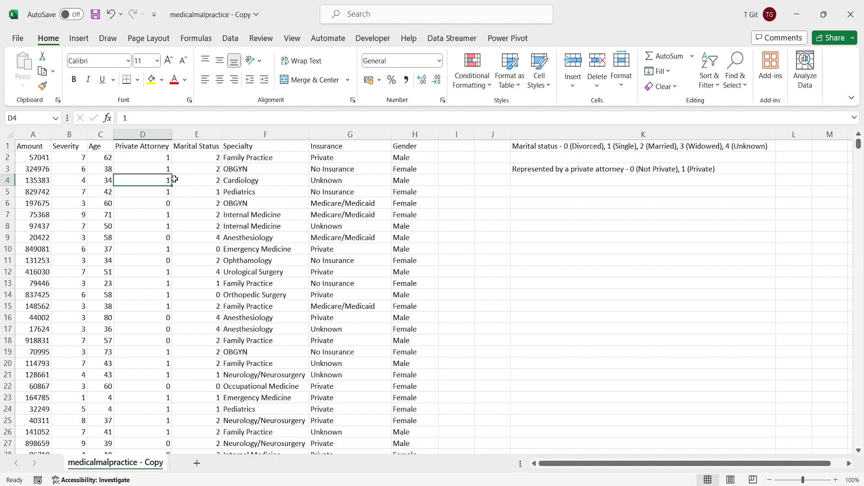
key(ctrl+shift+l)
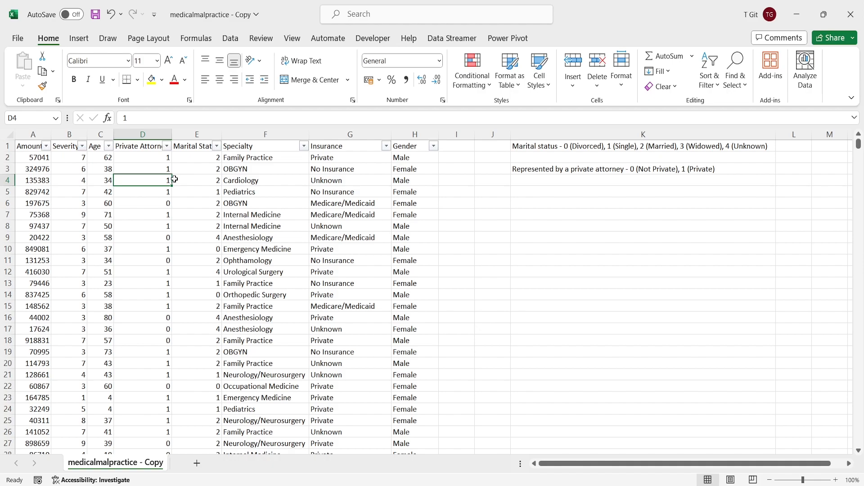
click(167, 147)
click(166, 147)
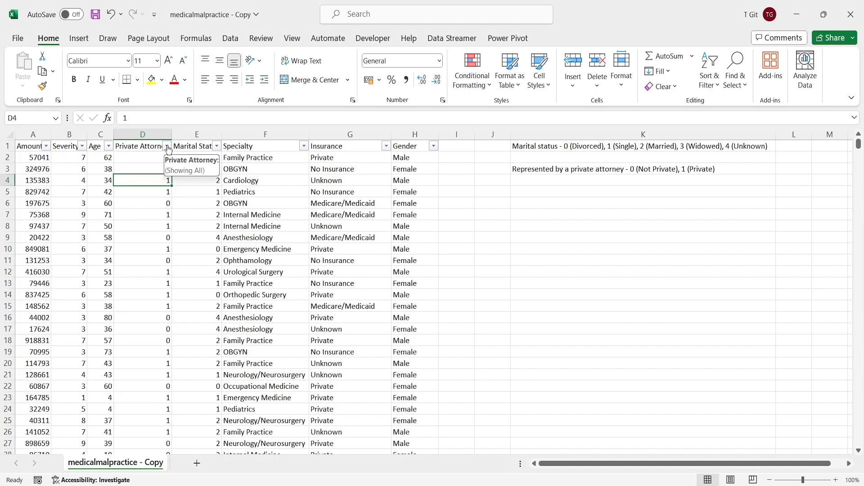
- Examine the lowest and highest values in the Amount column's filter list without applying a filter
click(46, 146)
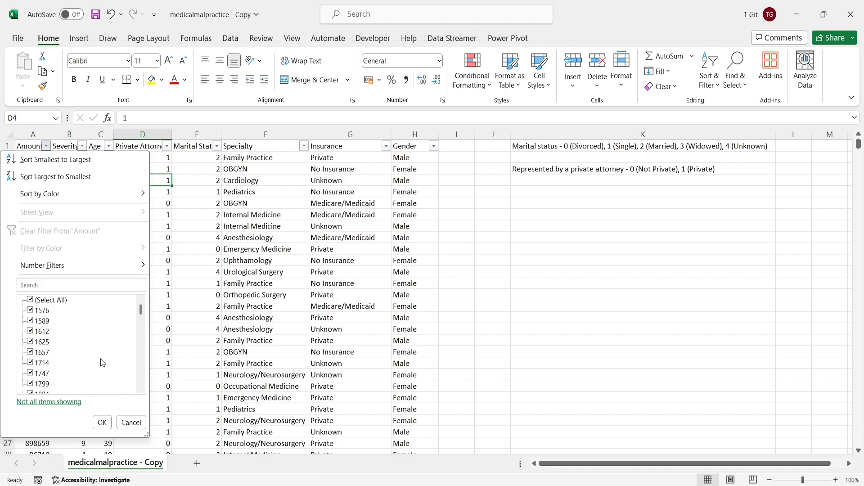
scroll(103, 362, down, 8)
scroll(102, 363, down, 3)
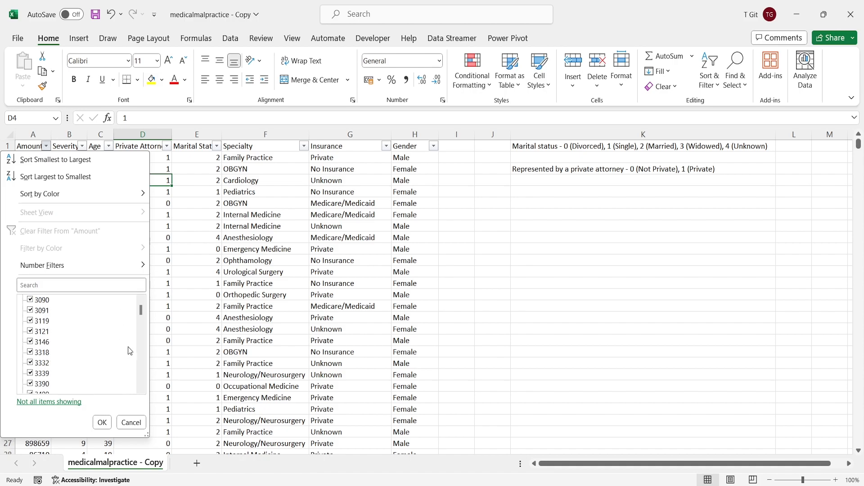
drag(142, 311, 142, 396)
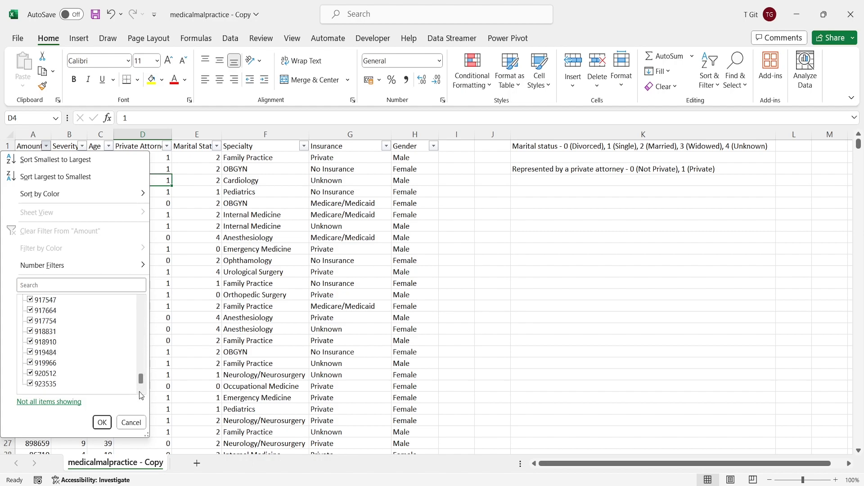
click(134, 423)
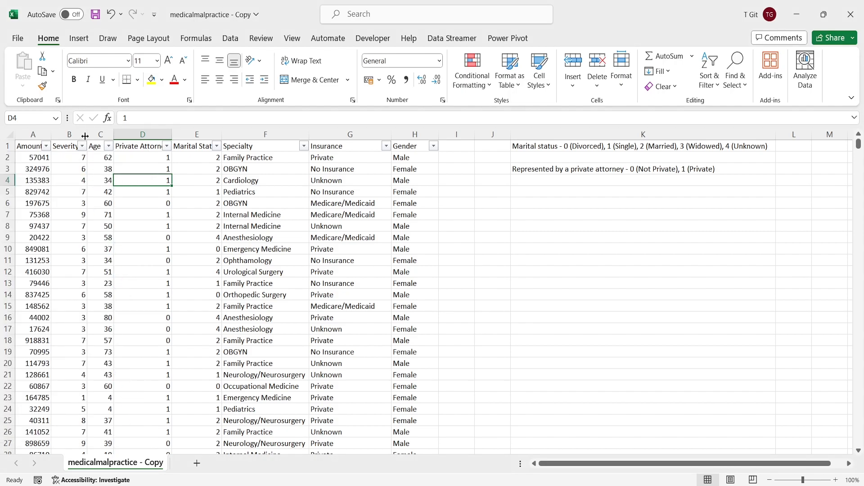
- Widen the Severity column and examine the range of values in its filter list without filtering
drag(87, 134, 107, 134)
click(102, 146)
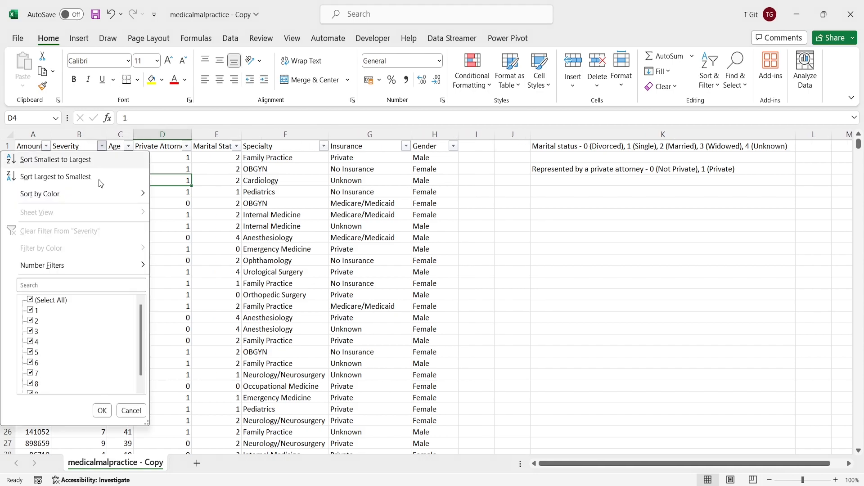
scroll(79, 343, down, 1)
scroll(80, 352, up, 1)
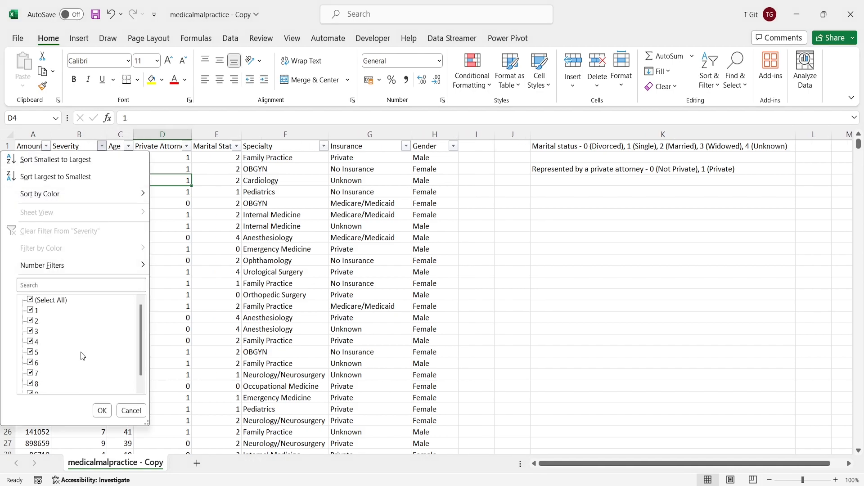
scroll(81, 352, down, 1)
scroll(83, 361, up, 1)
scroll(85, 361, down, 1)
scroll(87, 352, up, 1)
scroll(88, 352, down, 1)
click(130, 410)
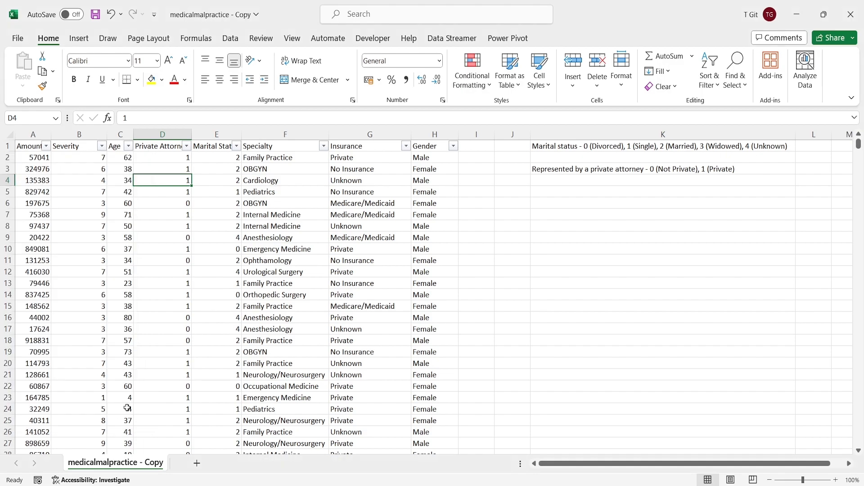
- Examine the range of values in the Age column's filter list without applying a filter
click(128, 146)
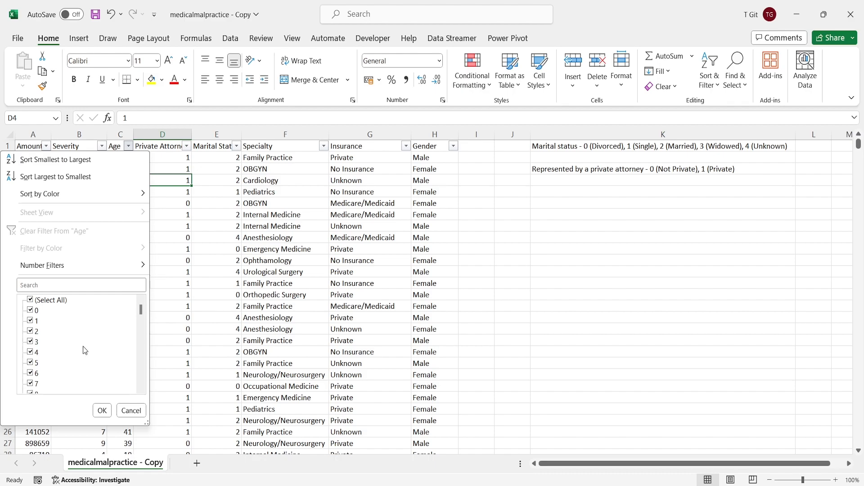
scroll(66, 337, down, 7)
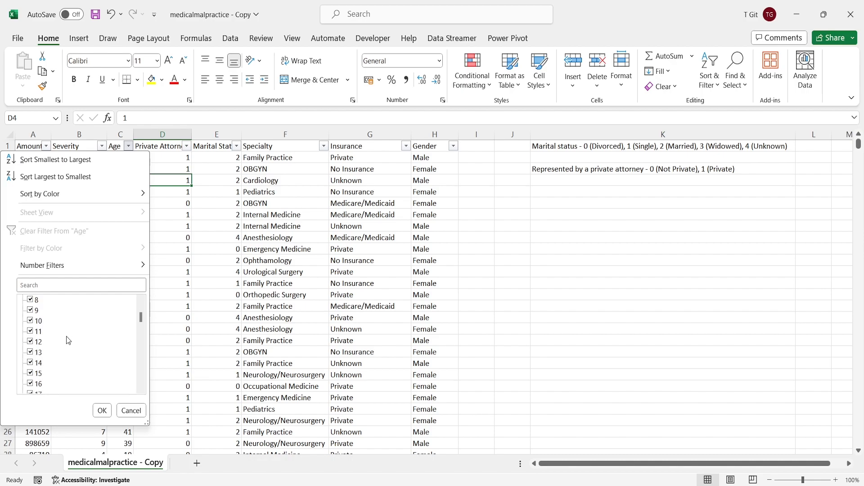
scroll(73, 354, down, 12)
scroll(73, 354, down, 8)
click(129, 411)
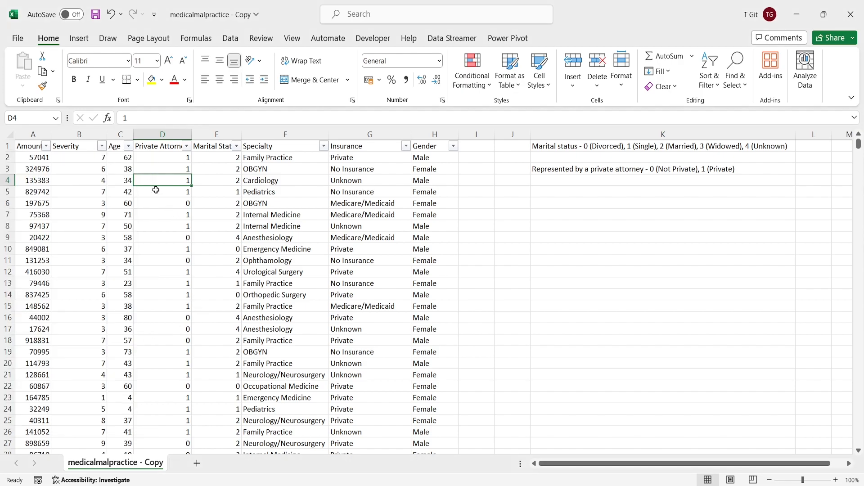
- Widen the Age and Private Attorney columns and check the values in the Private Attorney filter list
drag(135, 133, 148, 133)
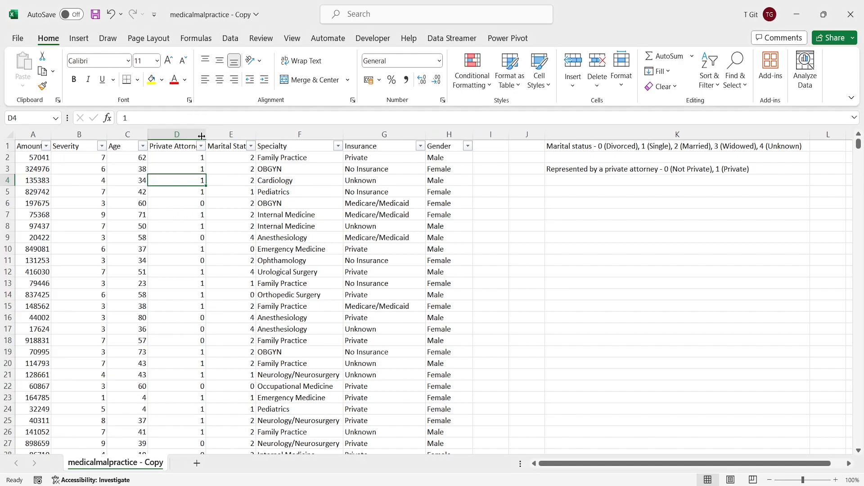
drag(206, 133, 242, 134)
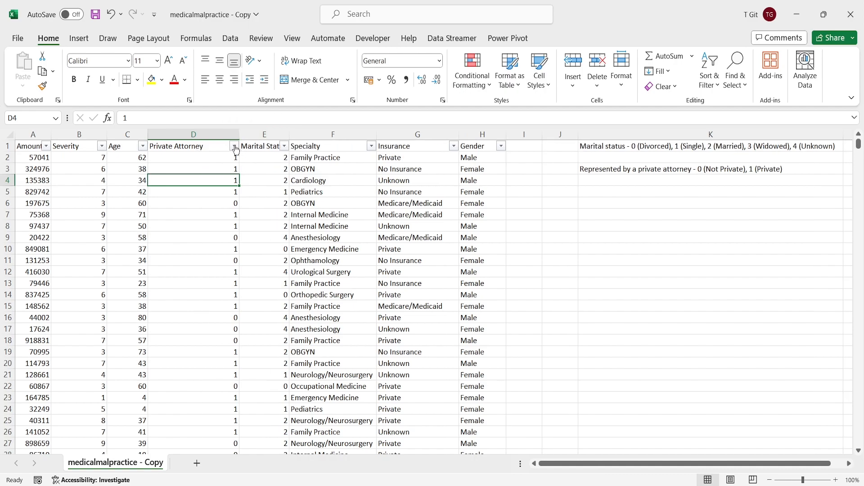
click(234, 146)
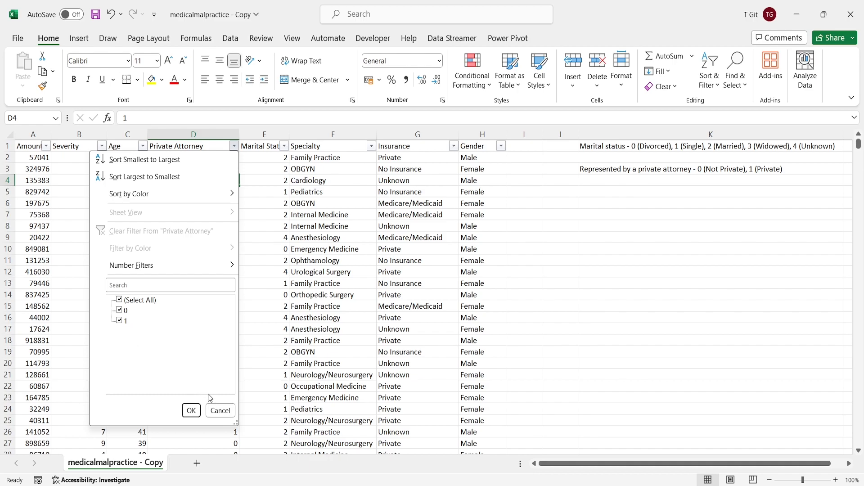
click(216, 408)
- Widen the Marital Status column and compare its filter list values with the code note in column K
drag(289, 134, 320, 134)
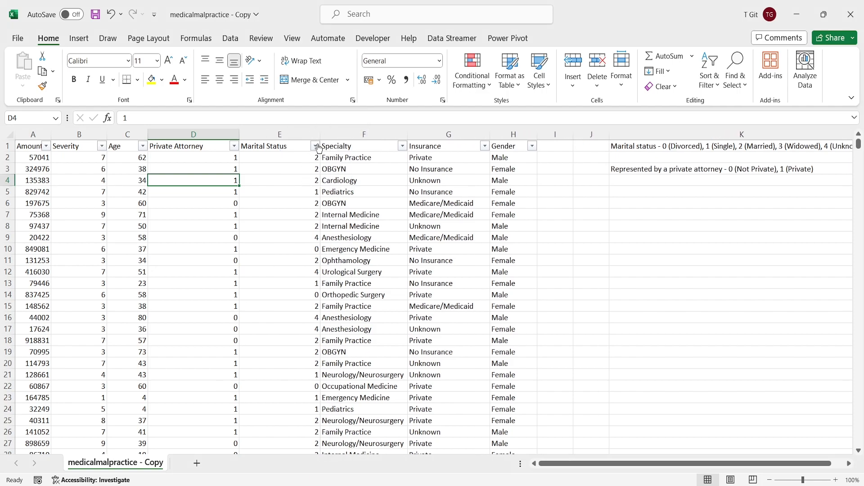
click(315, 146)
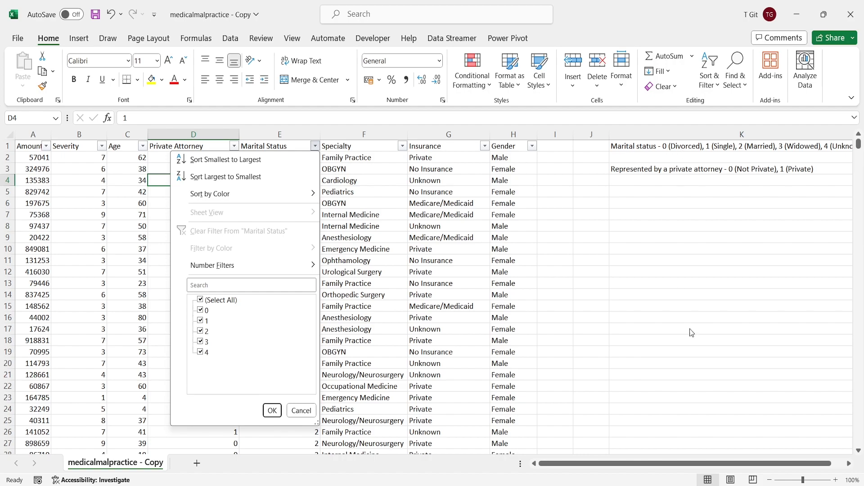
mouse_move(705, 459)
mouse_down()
mouse_move(730, 461)
mouse_move(704, 459)
mouse_move(711, 459)
mouse_up()
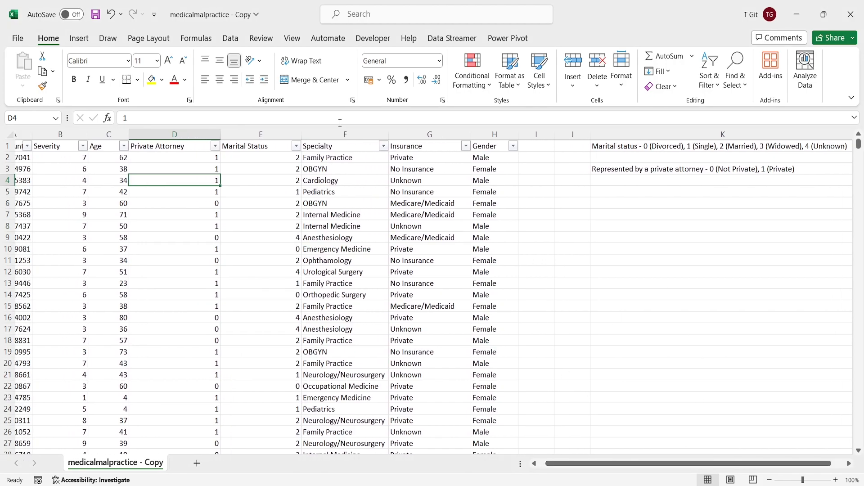
- Examine all the values in the Specialty column's filter list without applying a filter
click(383, 146)
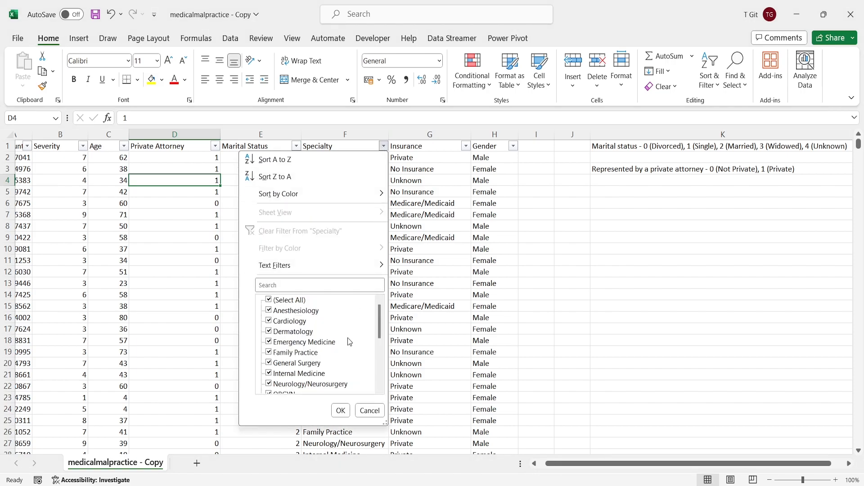
scroll(344, 328, down, 4)
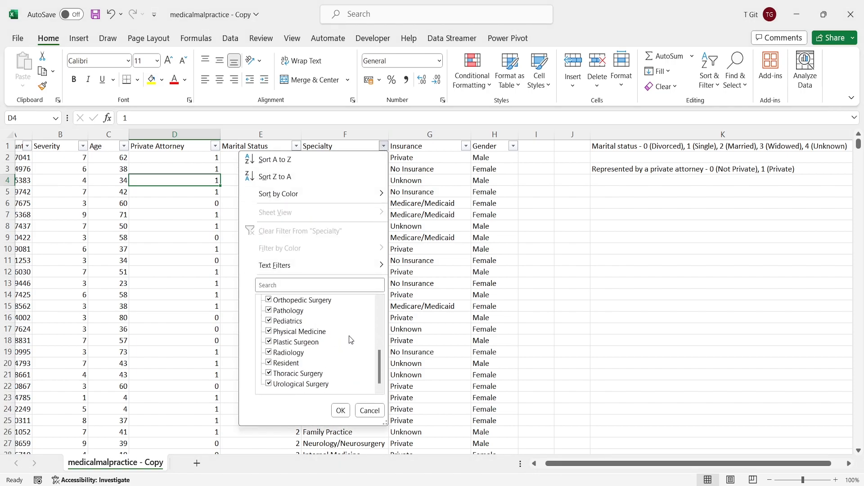
click(373, 411)
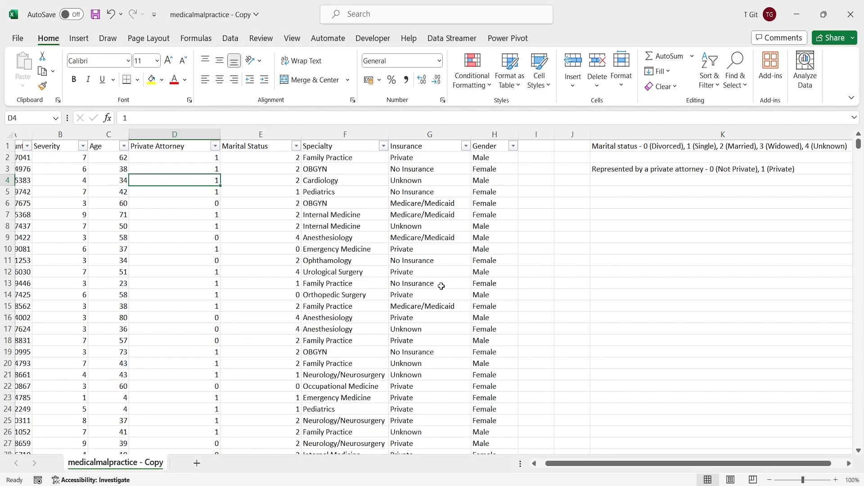
- Examine the values in the Insurance and Gender filter lists without applying a filter
click(466, 147)
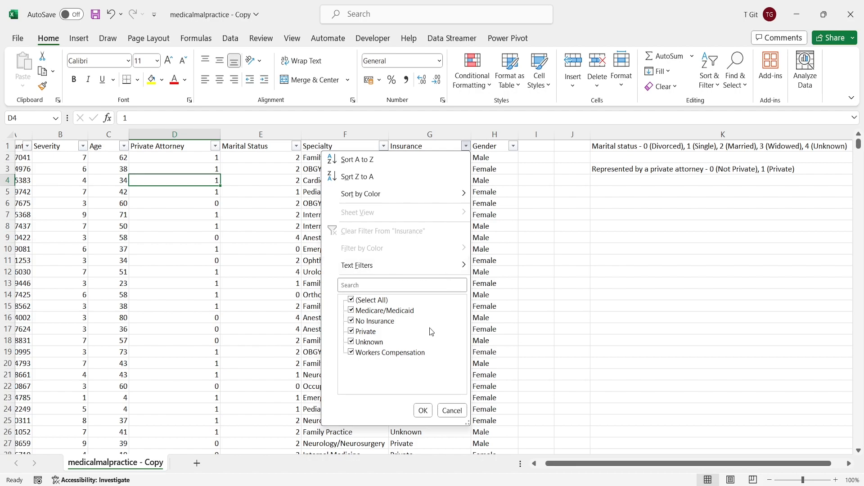
click(452, 410)
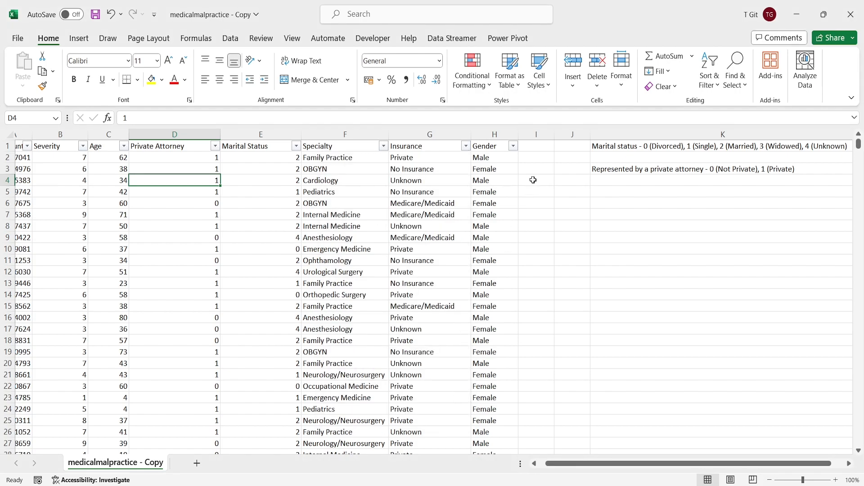
click(513, 146)
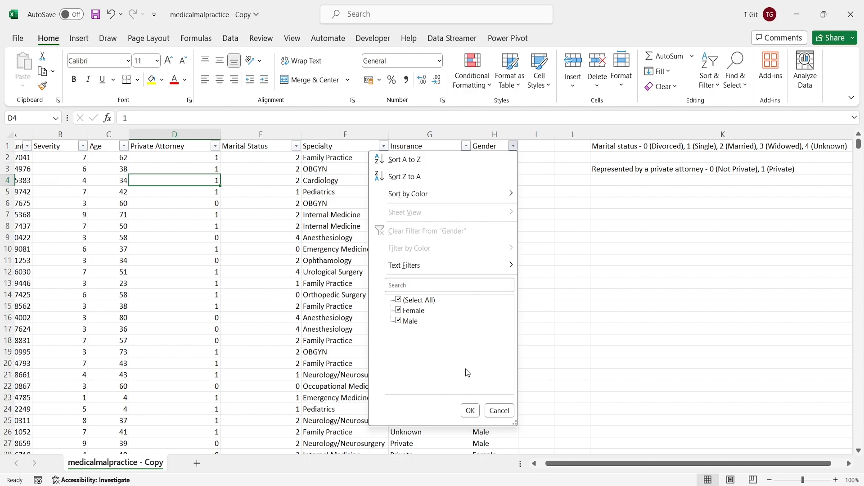
click(508, 411)
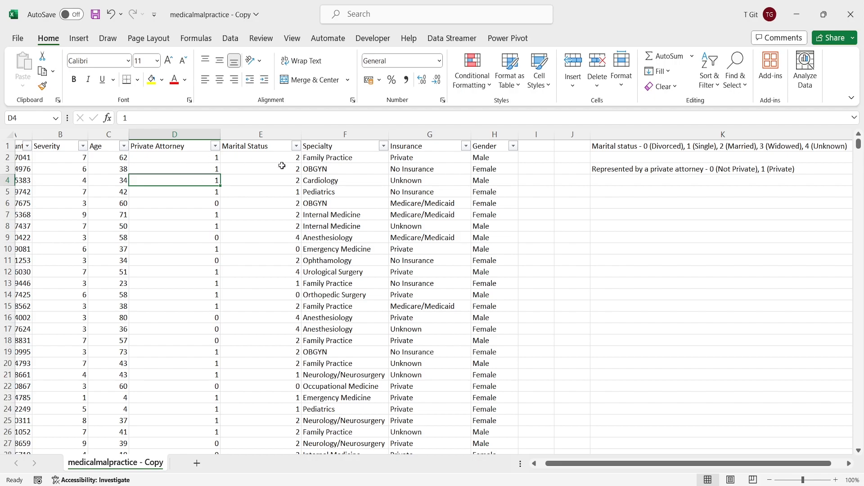
- Remove the filters from the dataset's header row
click(170, 169)
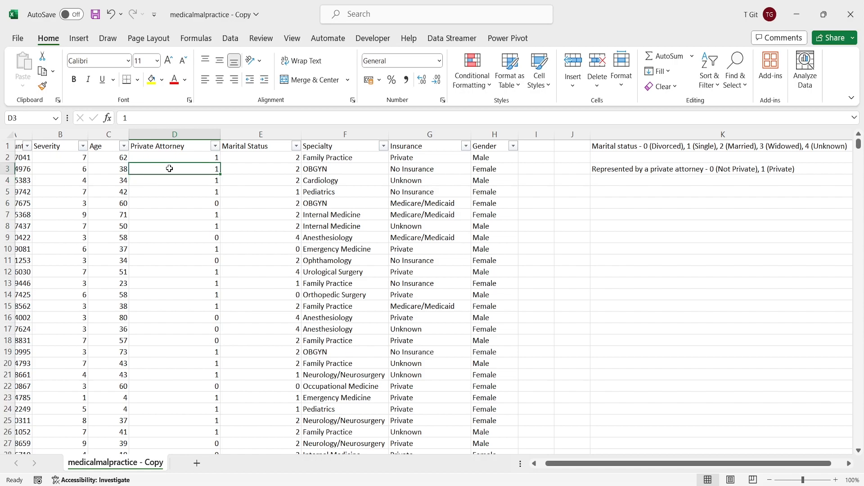
drag(569, 466, 546, 467)
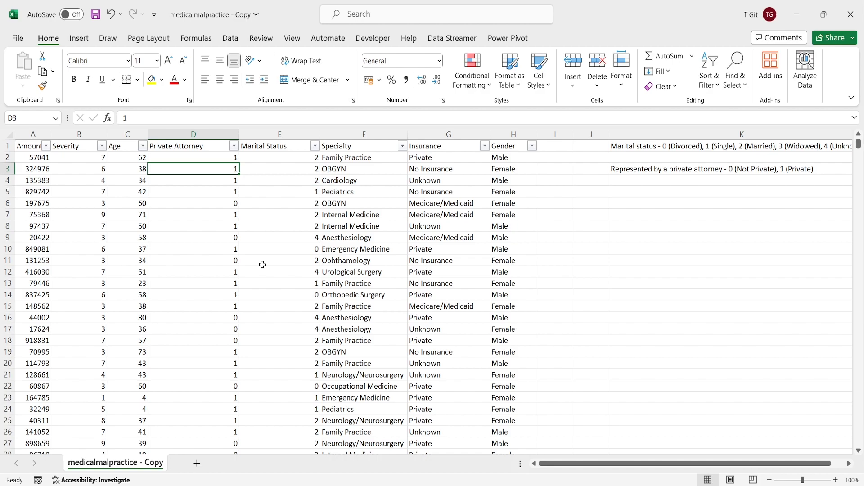
key(ctrl+shift+l)
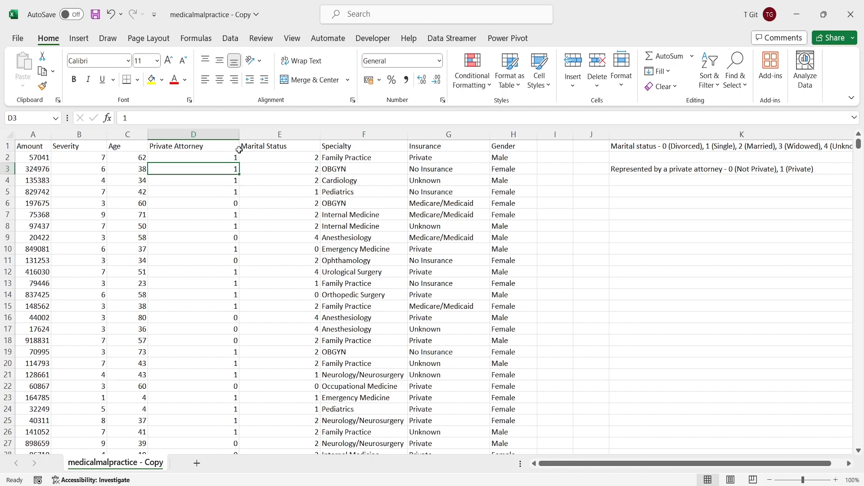
- Insert a blank column before the Amount column and give it the header Index in A1
click(37, 134)
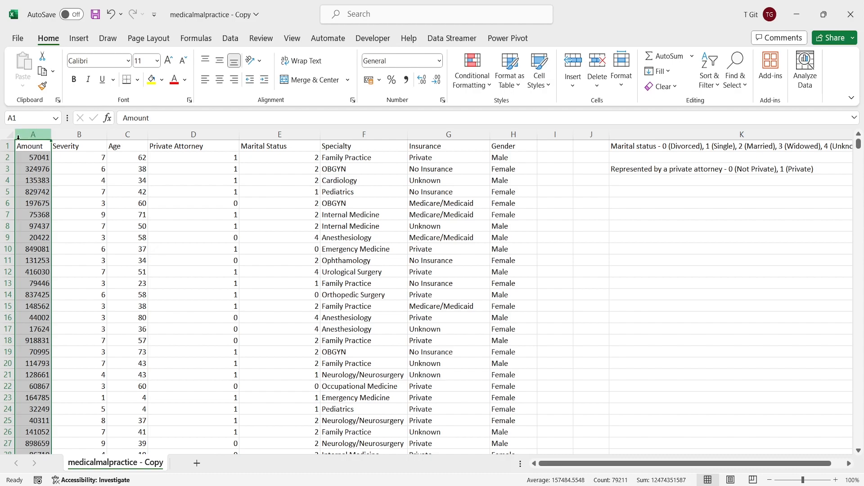
key(ctrl+shift+plus)
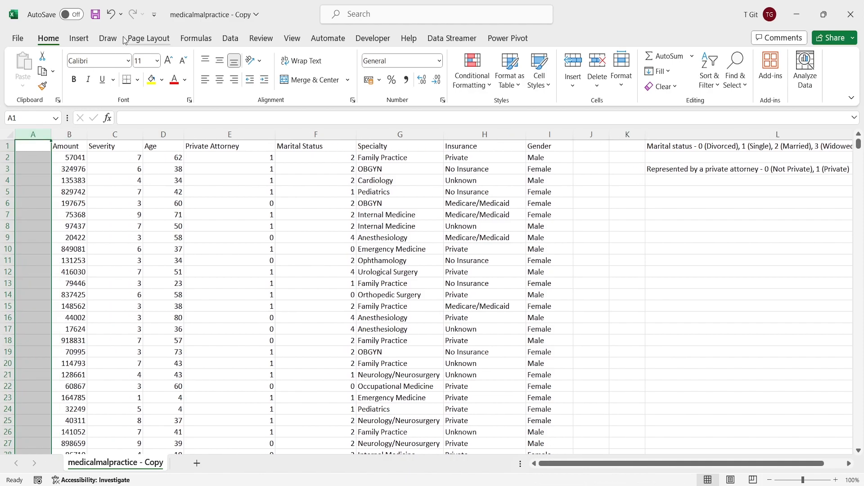
double_click(26, 143)
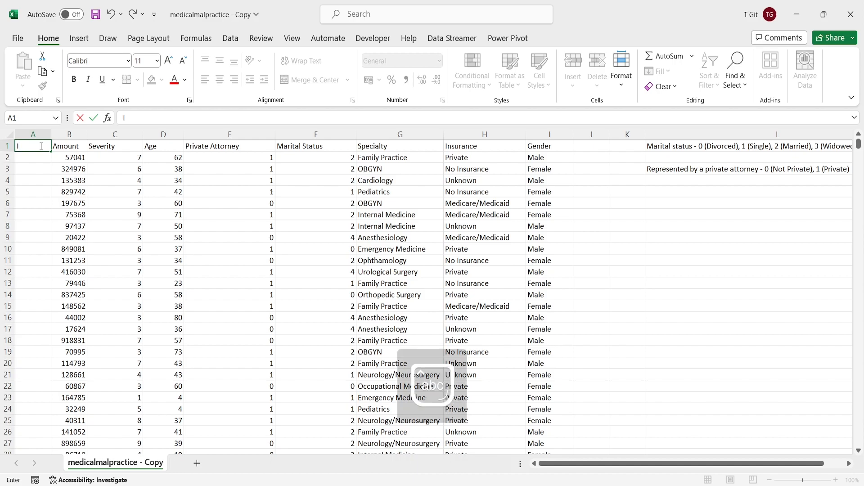
text(Index)
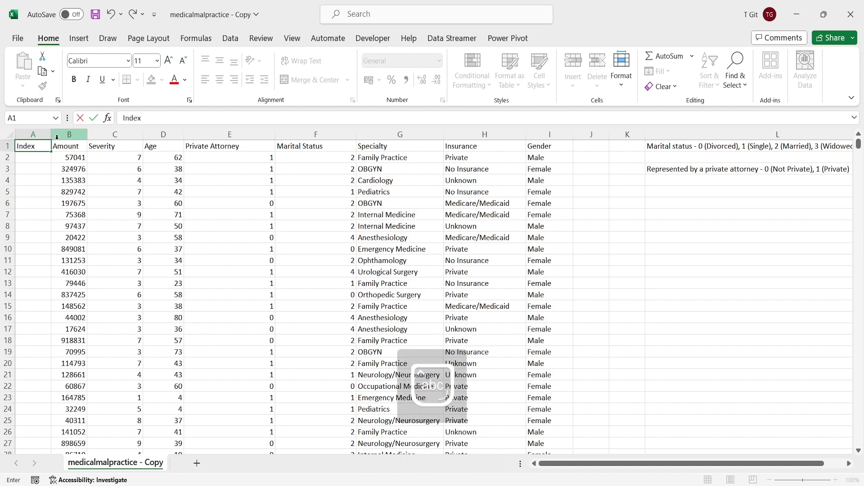
- Enter 1 in A2 and fill it down the Index column to the last data row
click(32, 157)
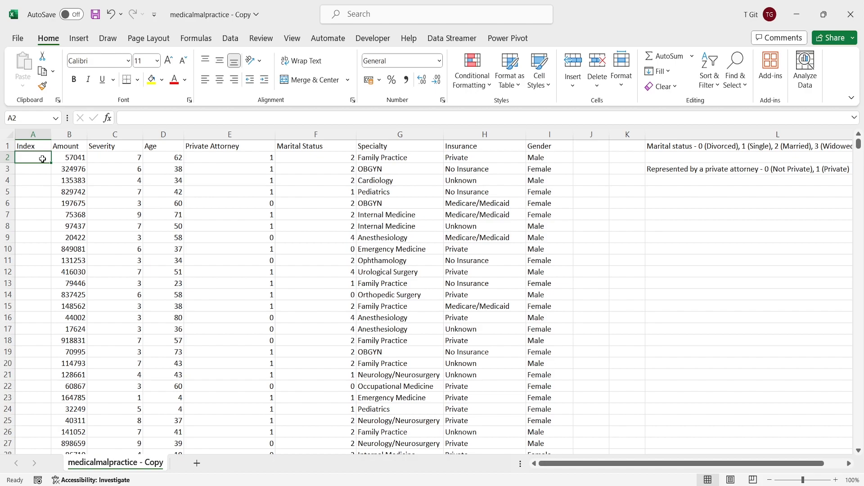
text(1)
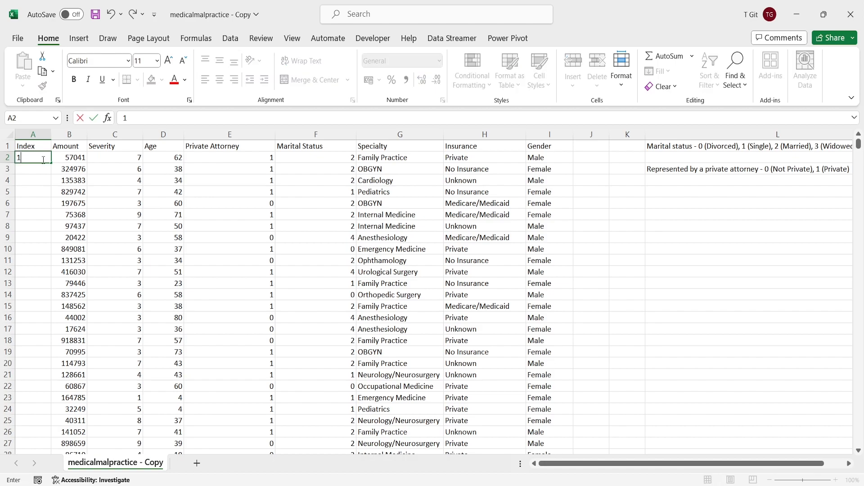
click(52, 170)
click(43, 160)
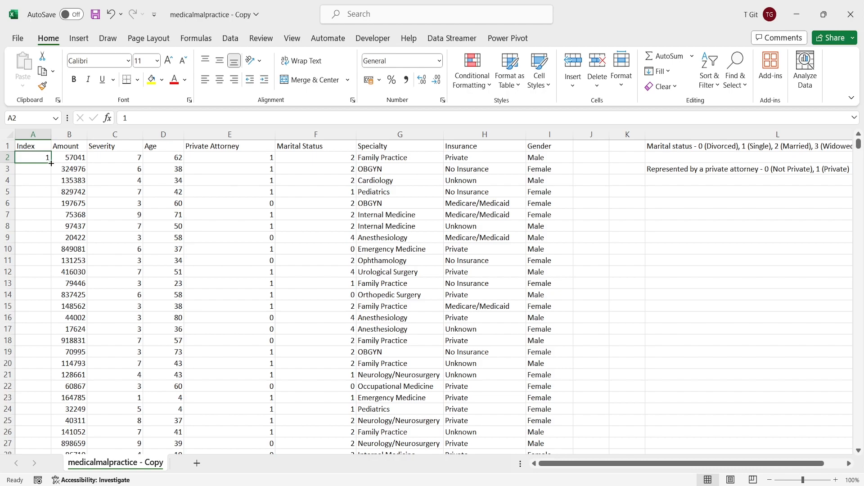
double_click(51, 163)
scroll(53, 260, down, 3)
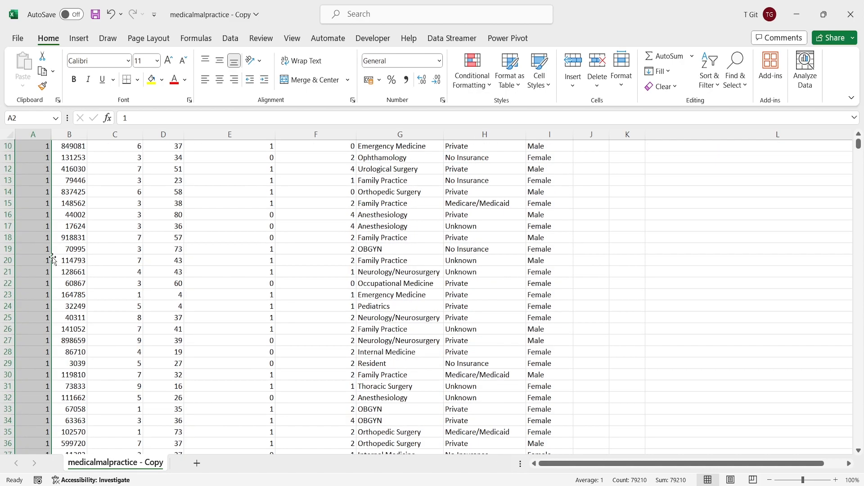
scroll(52, 260, down, 8)
- Change the Index column's autofill from copied cells to Fill Series at the end of the data
click(49, 261)
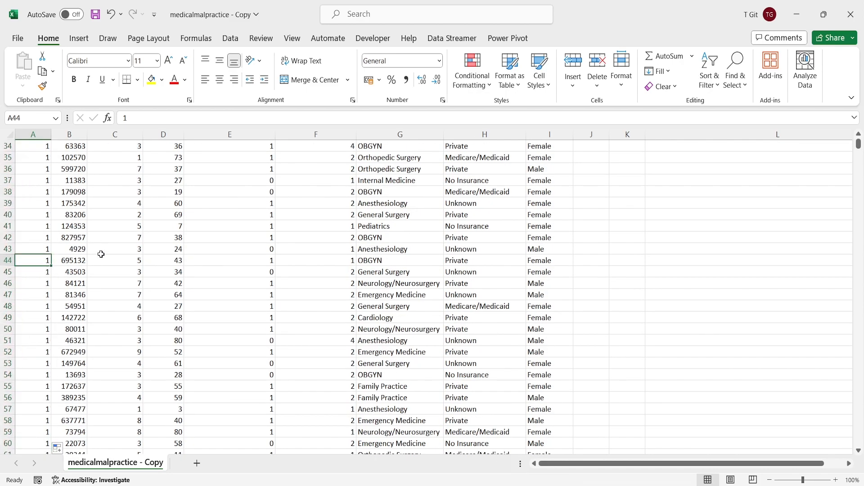
key(ctrl+Down)
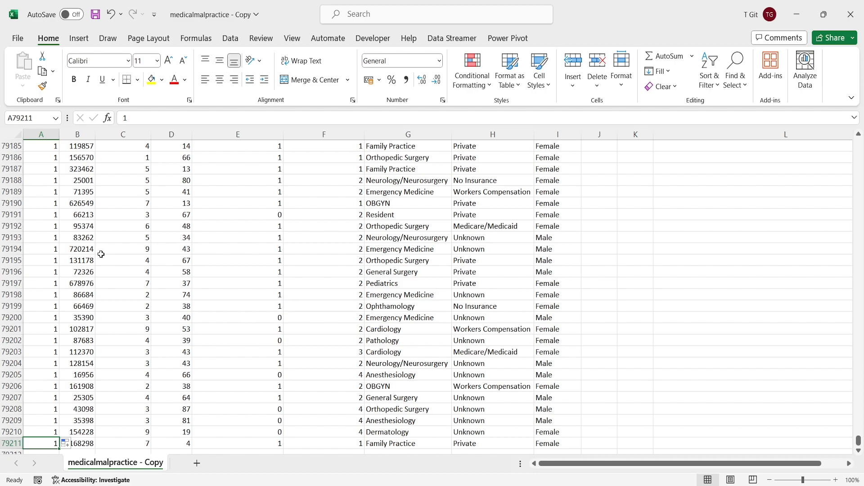
click(72, 444)
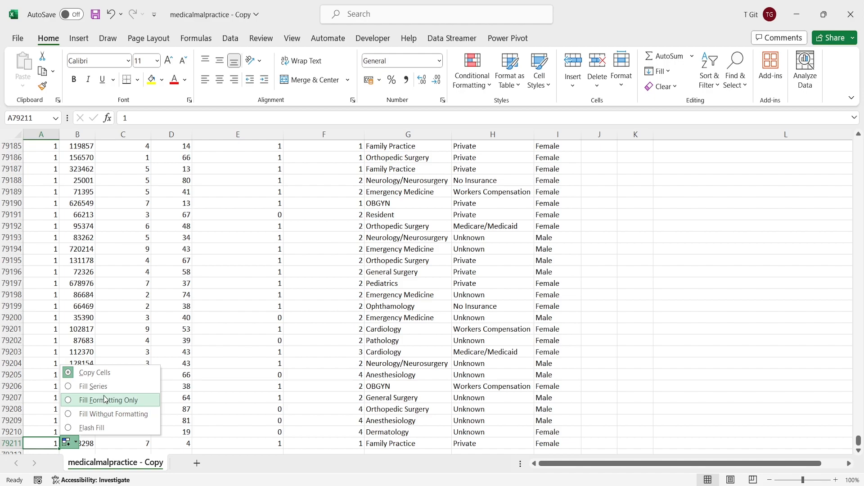
click(105, 387)
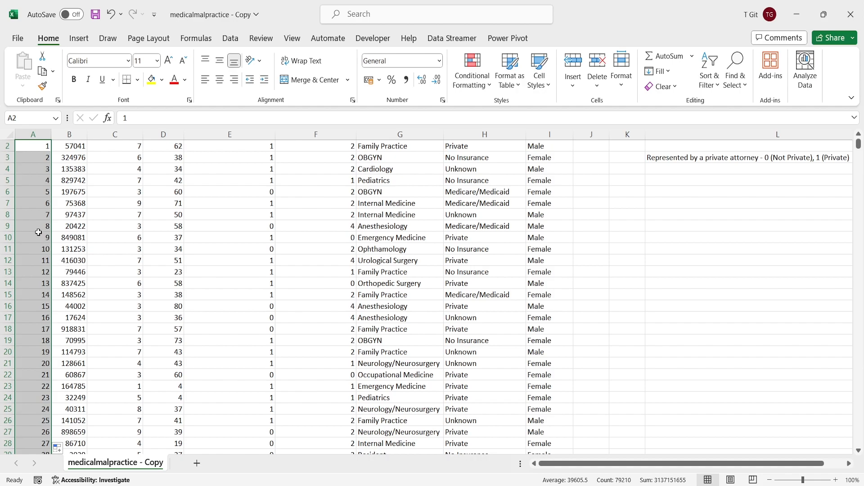
- Check the Index numbering at the first and last data rows, and return to the start of the sheet
scroll(38, 233, up, 1)
click(40, 161)
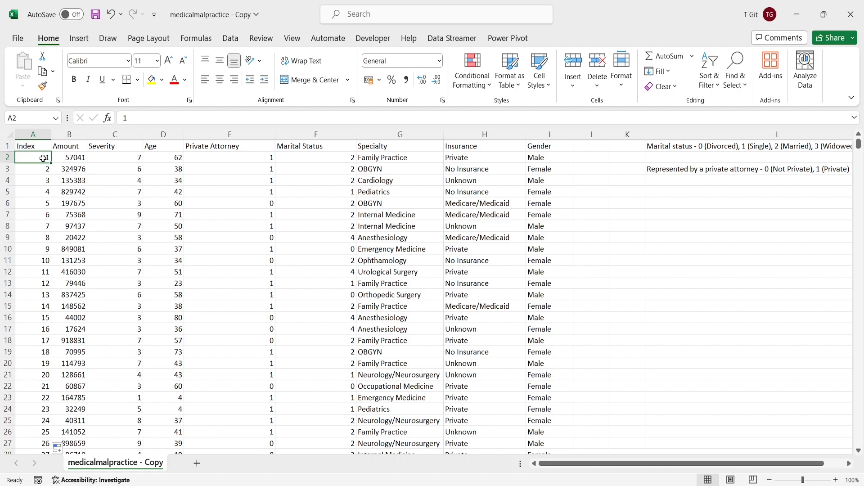
key(ctrl+Down)
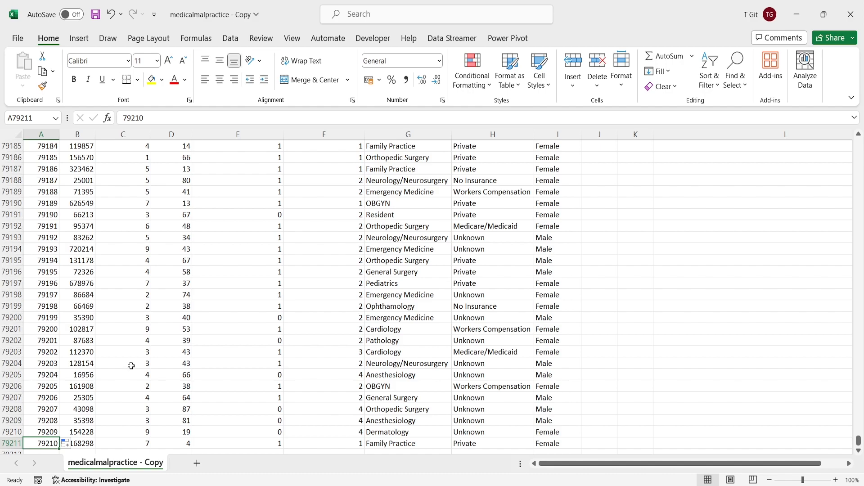
key(ctrl+Home)
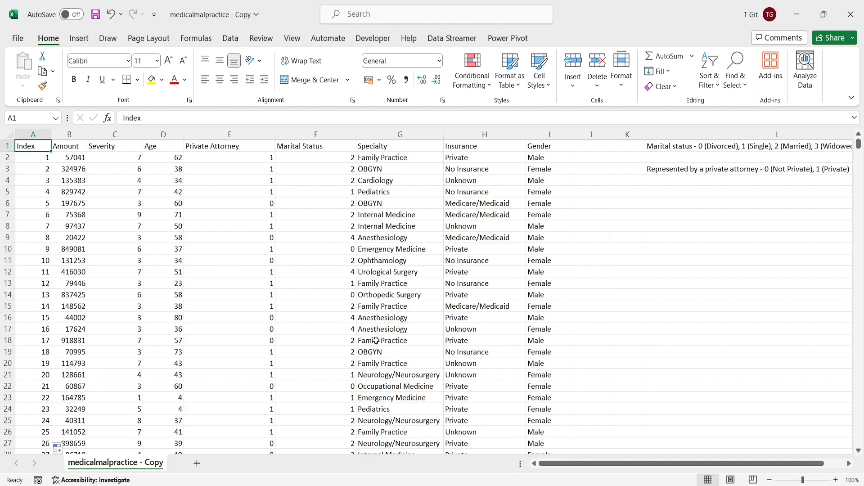
scroll(377, 344, down, 2)
scroll(378, 348, up, 2)
- Replace every 0 with No in the Private Attorney data from E2 down to the last row
click(216, 145)
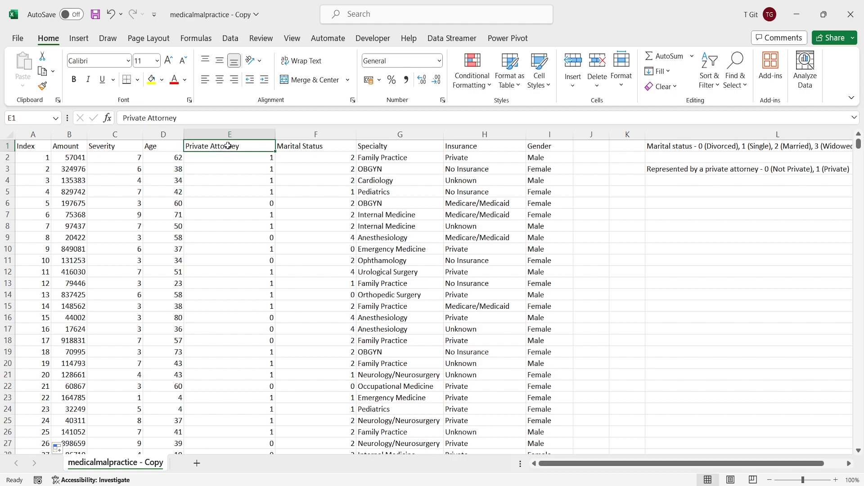
click(225, 157)
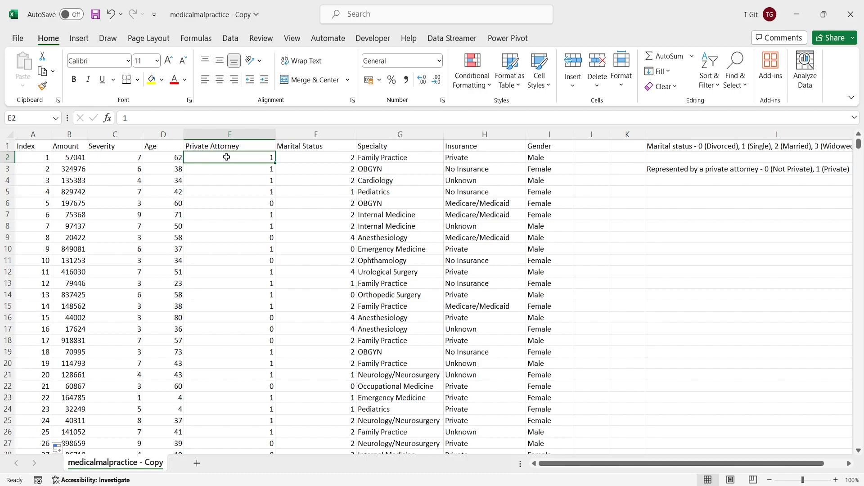
key(ctrl+shift+Down)
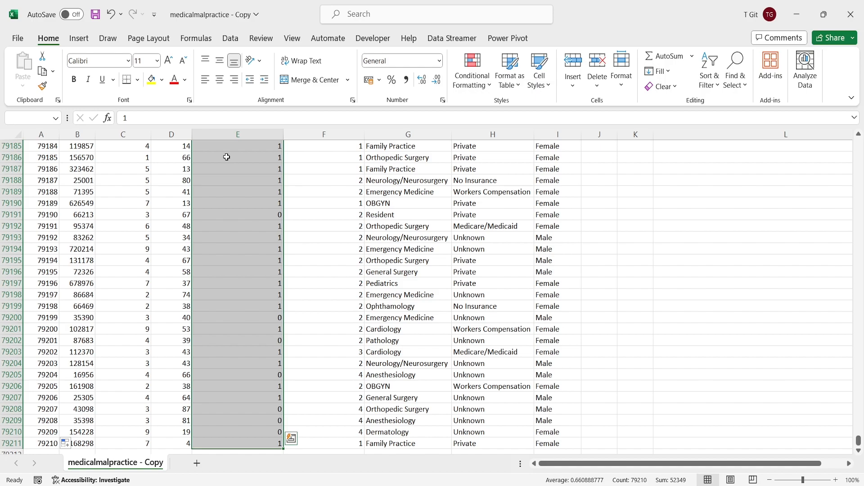
key(ctrl+f)
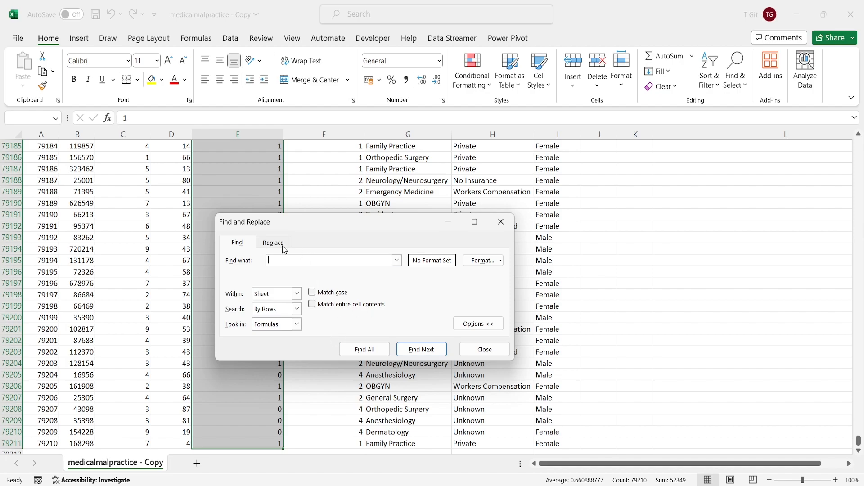
scroll(743, 326, up, 12)
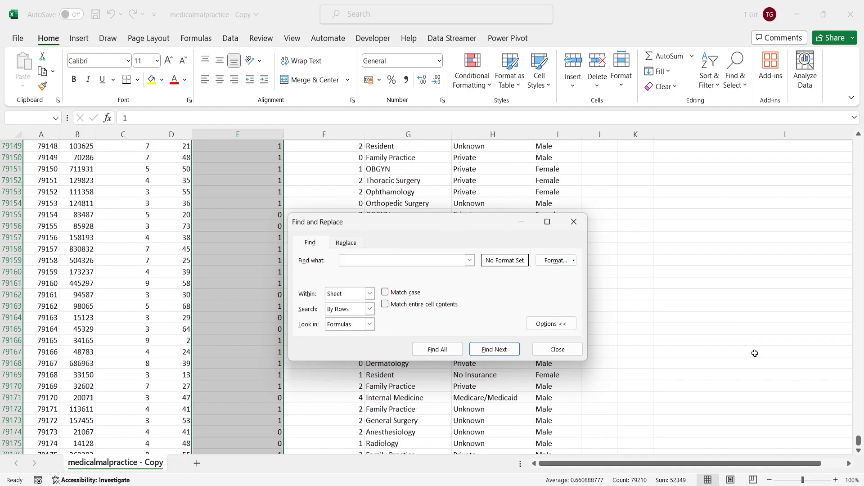
drag(858, 440, 860, 135)
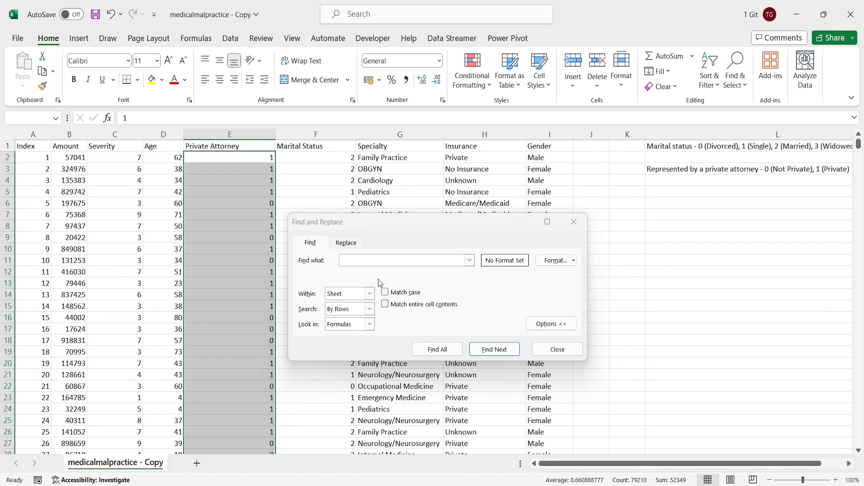
click(354, 247)
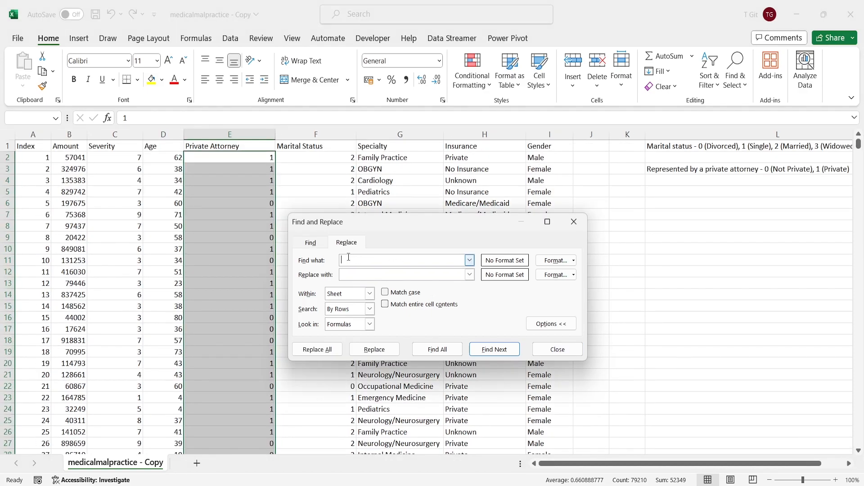
click(312, 243)
click(354, 247)
click(358, 275)
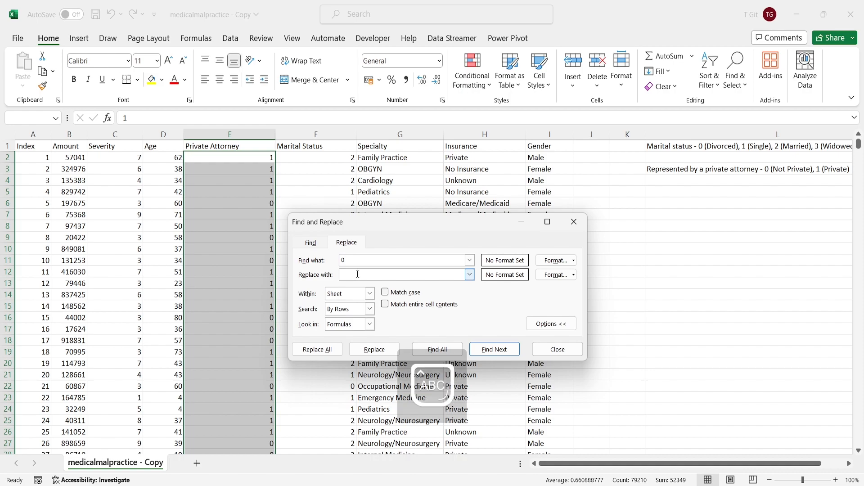
text(NO)
key(Caps_Lock)
key(BackSpace)
text(o)
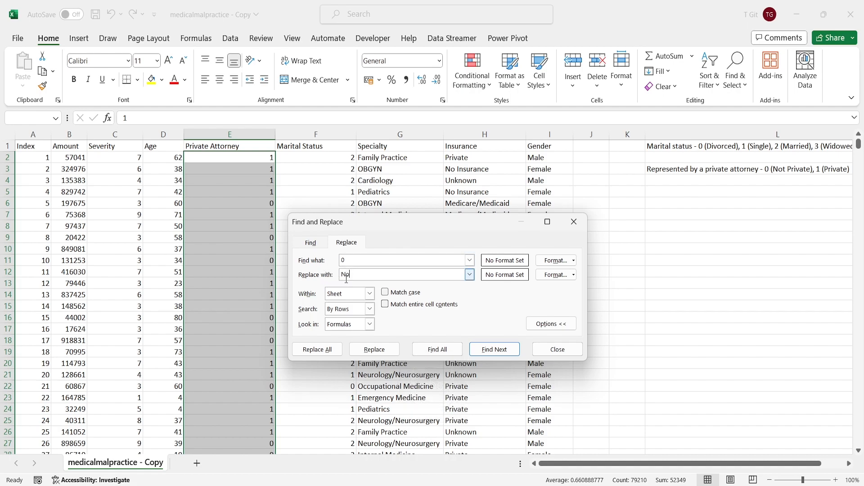
click(333, 352)
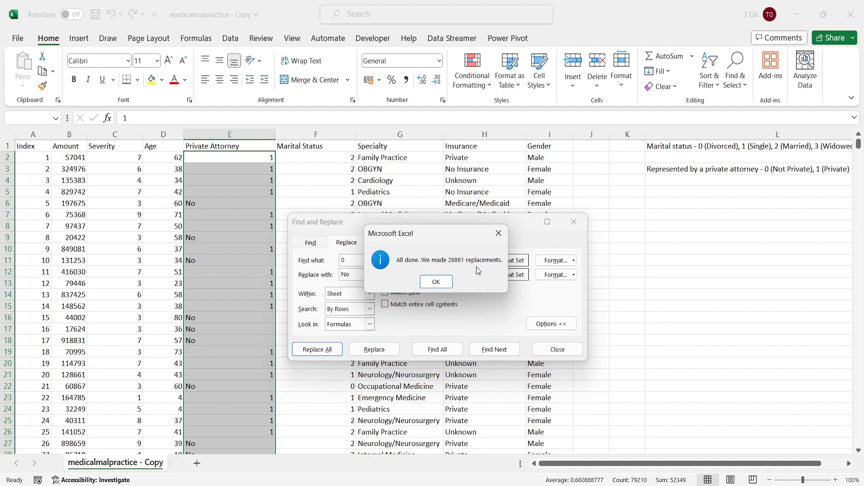
- Replace every 1 with Yes in the selected Private Attorney data and close Find and Replace
click(450, 282)
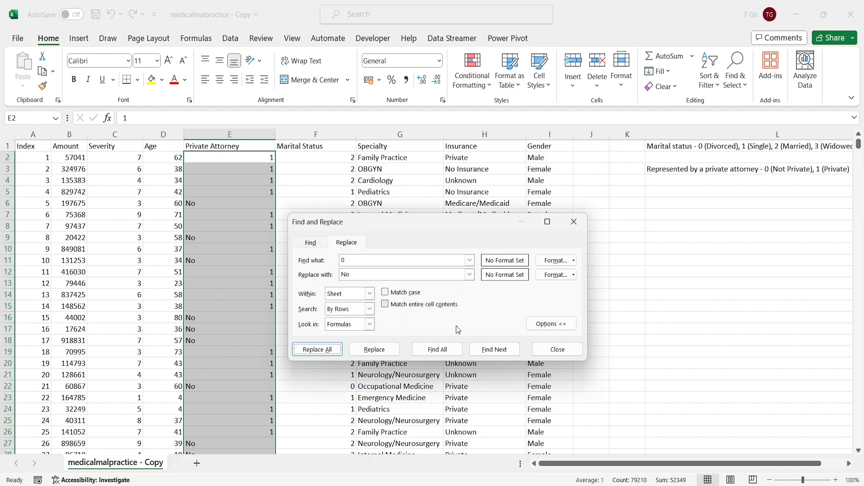
click(359, 260)
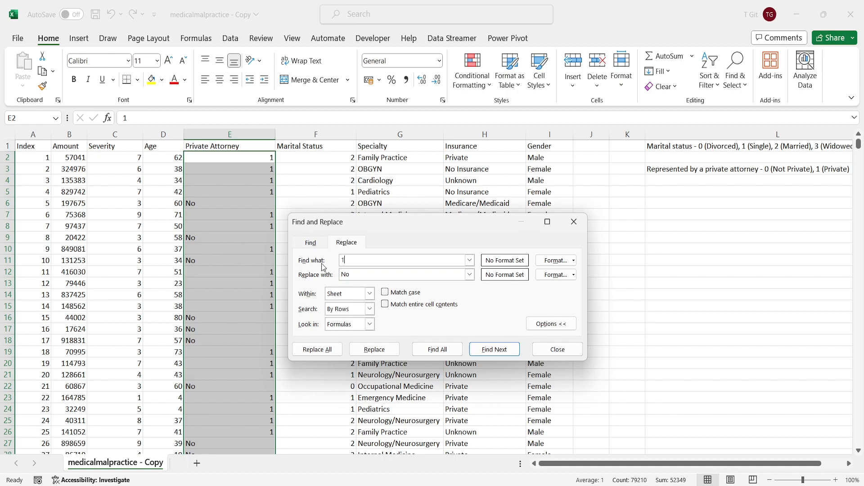
click(354, 276)
key(BackSpace)
key(BackSpace)
text(Yes)
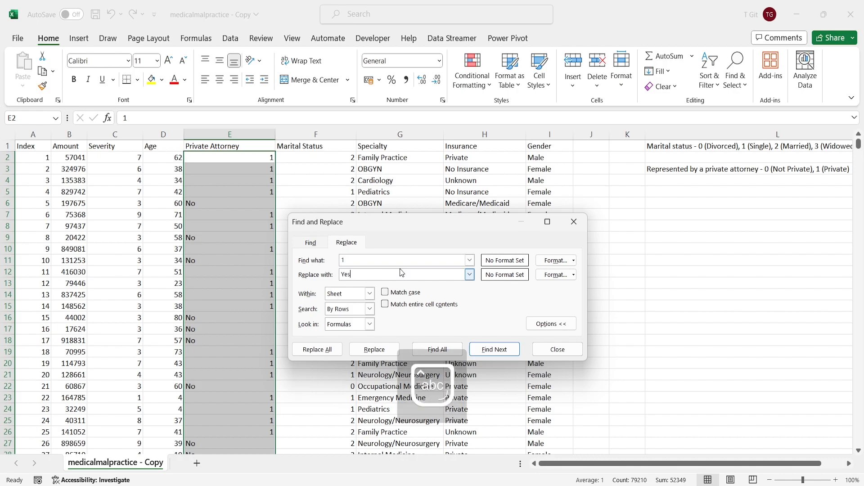
click(328, 349)
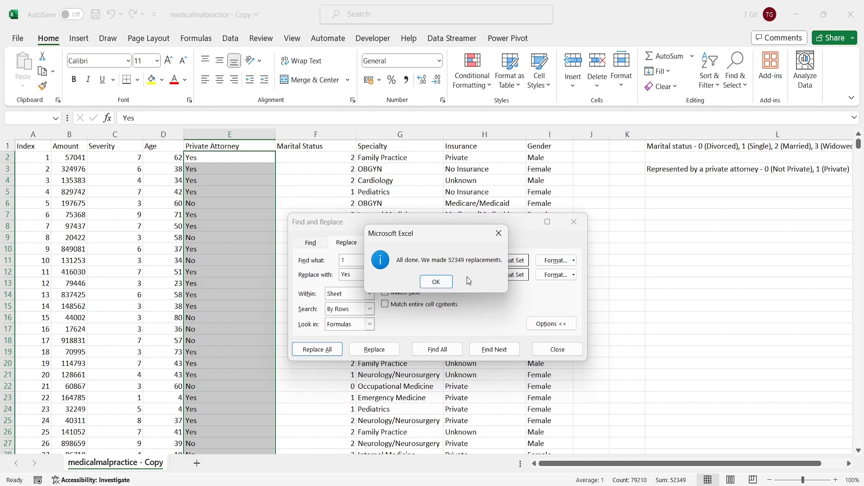
click(439, 280)
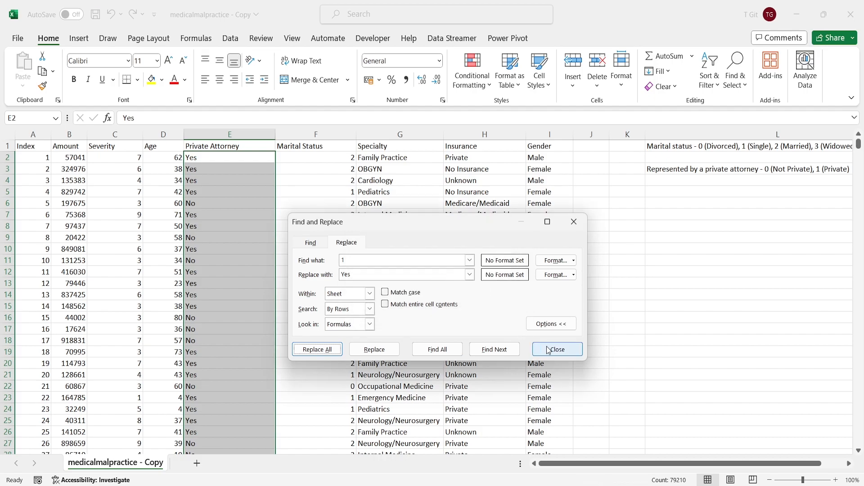
click(556, 349)
click(293, 232)
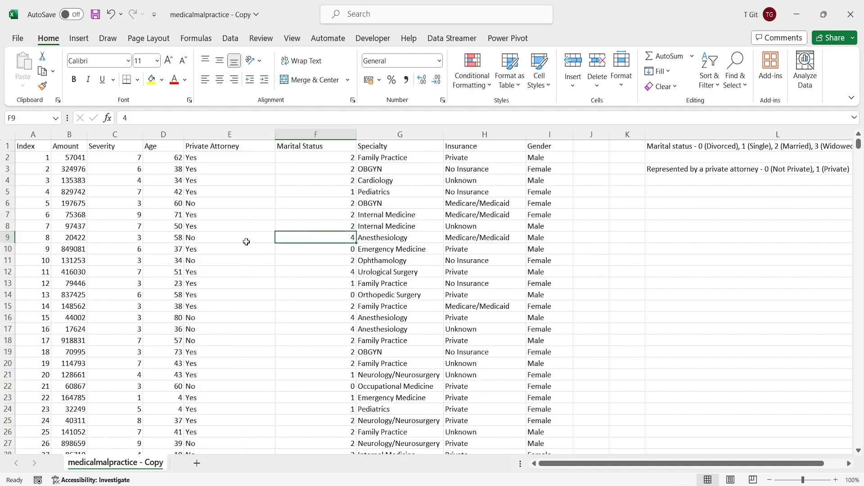
click(236, 150)
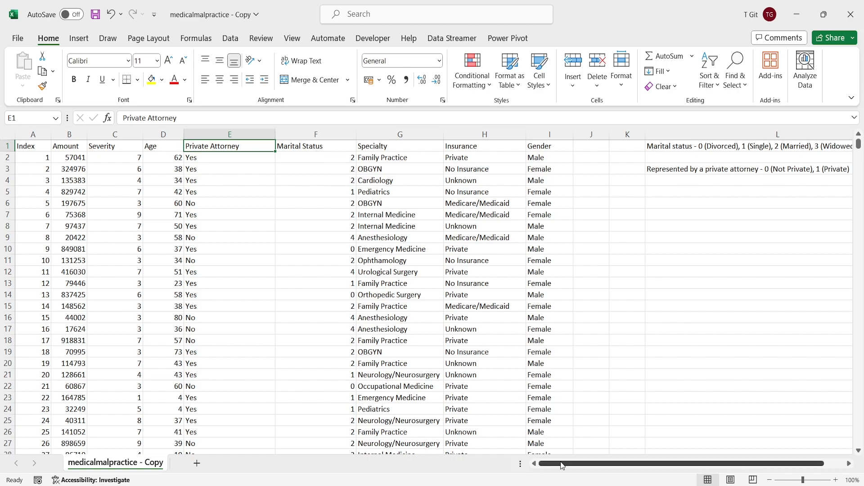
drag(561, 466, 573, 465)
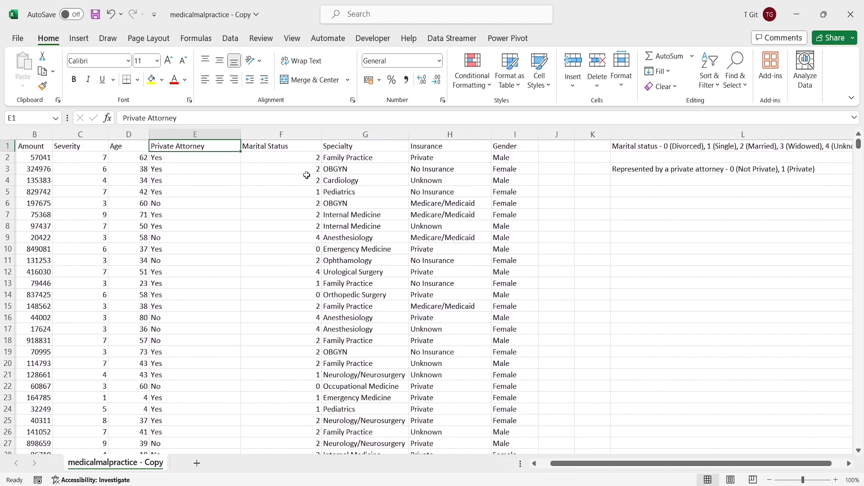
click(287, 159)
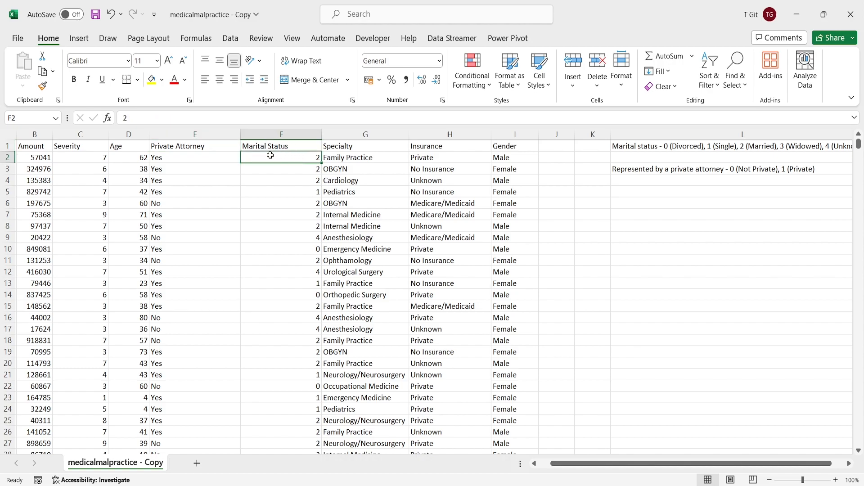
key(ctrl+shift+Down)
key(ctrl+q)
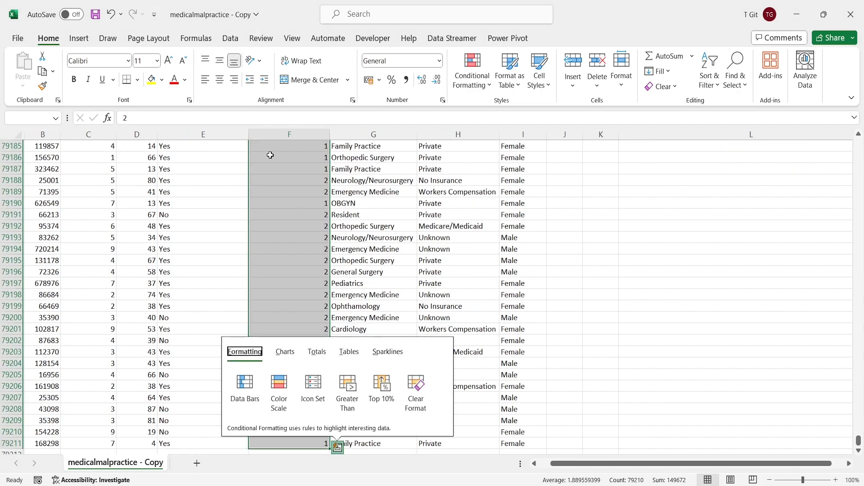
click(399, 225)
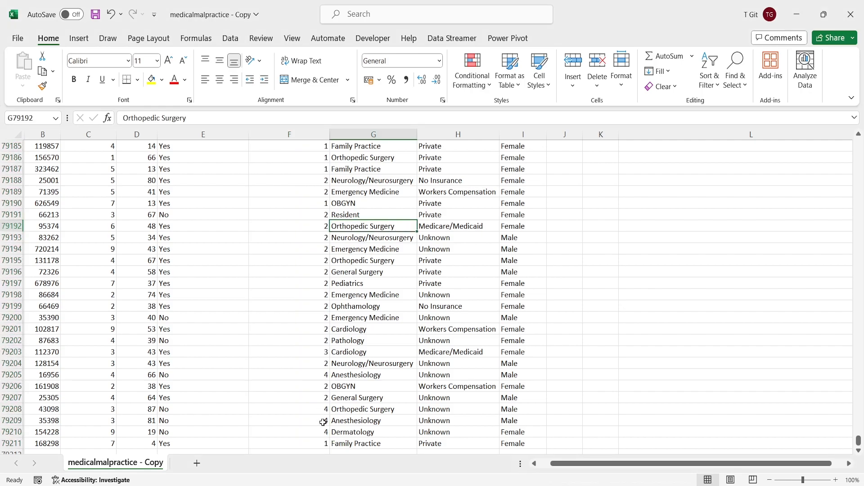
- Select the Marital Status column from its last data row up to the header and replace every 0 with Divorced
scroll(345, 409, down, 1)
click(301, 408)
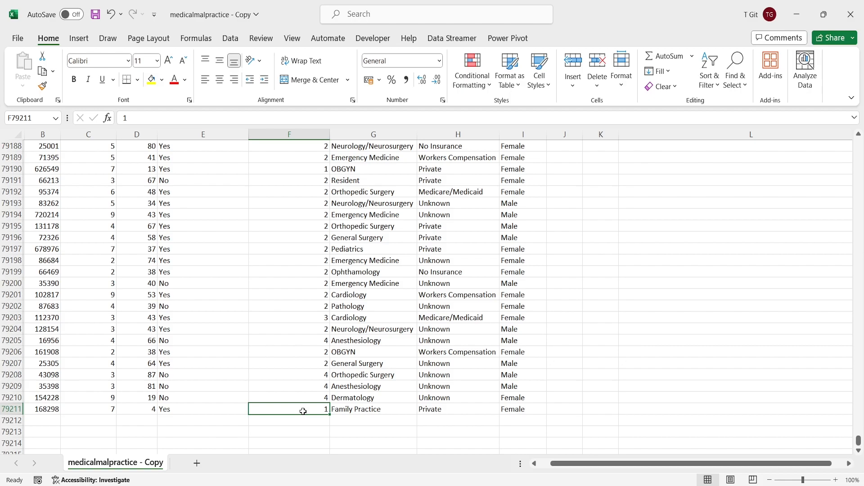
key(ctrl+shift+Up)
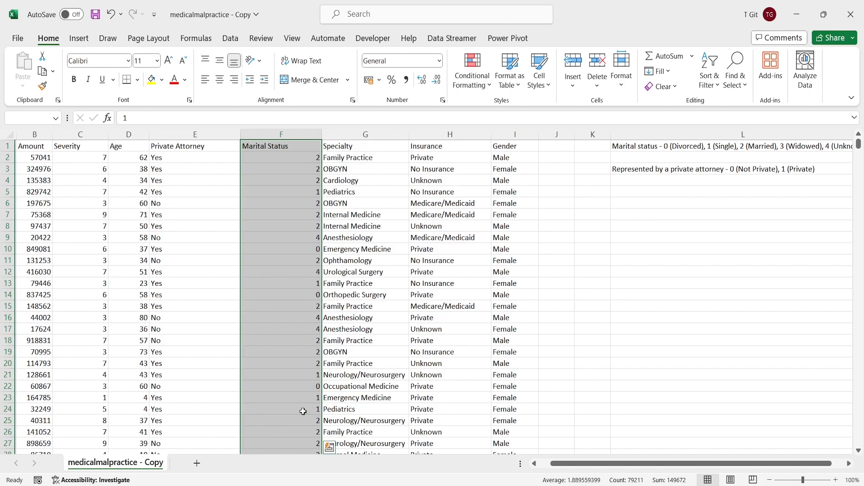
key(ctrl+f)
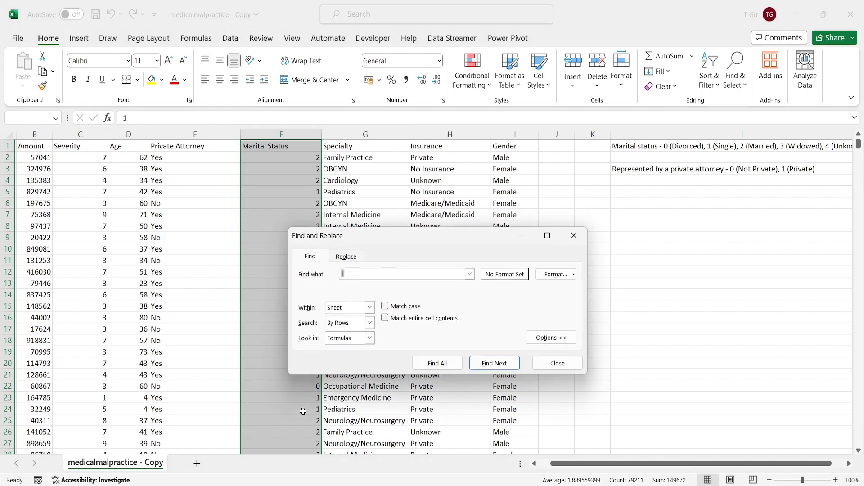
click(361, 258)
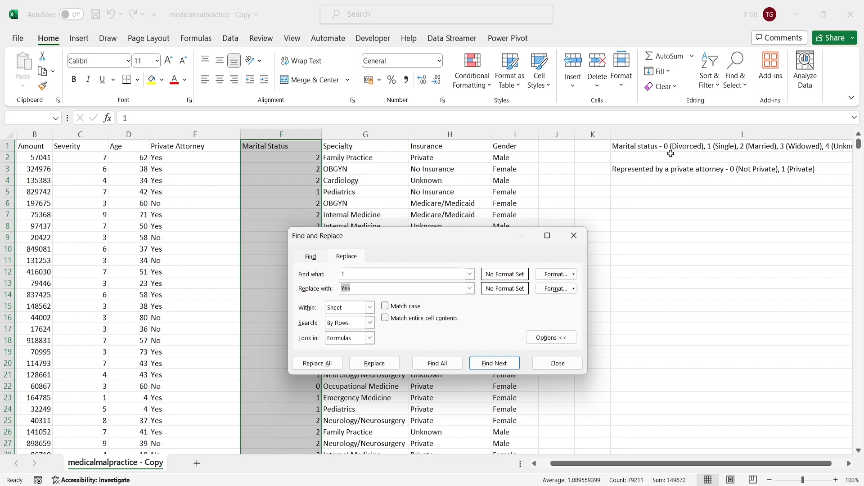
click(375, 272)
key(BackSpace)
text(0)
click(364, 288)
key(BackSpace)
key(BackSpace)
key(BackSpace)
text(Divorced)
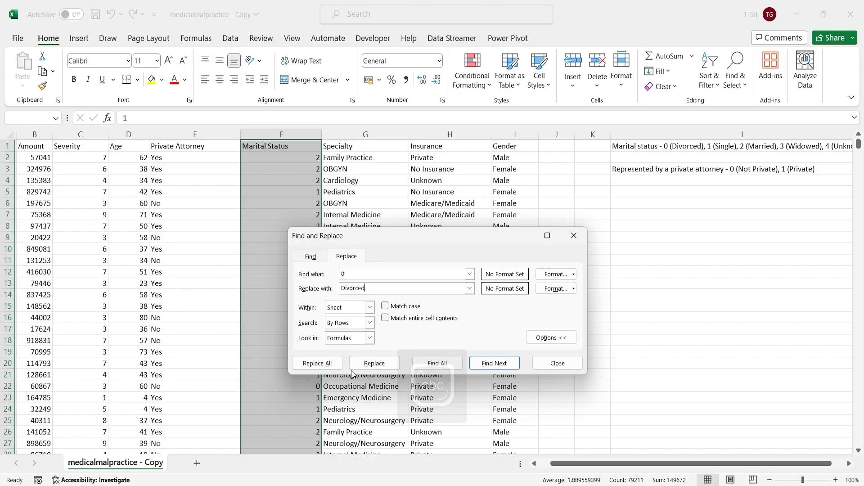
click(327, 363)
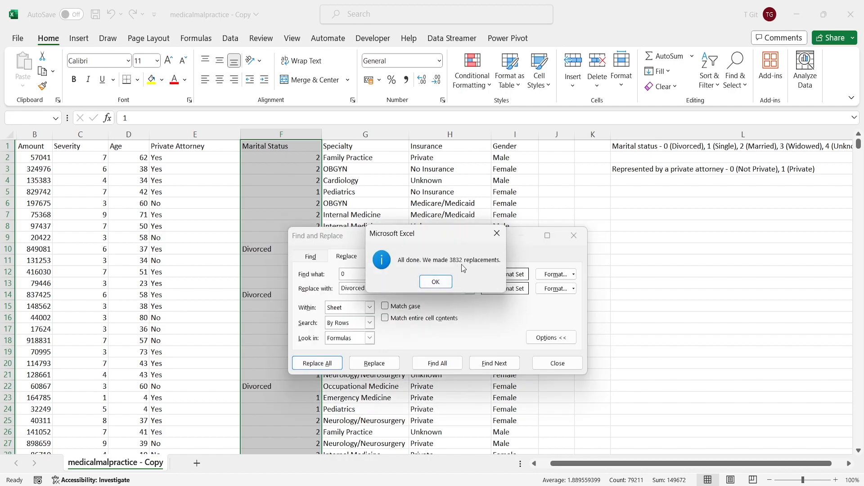
click(436, 282)
- Replace every 1 with Single in the selected Marital Status column
click(354, 273)
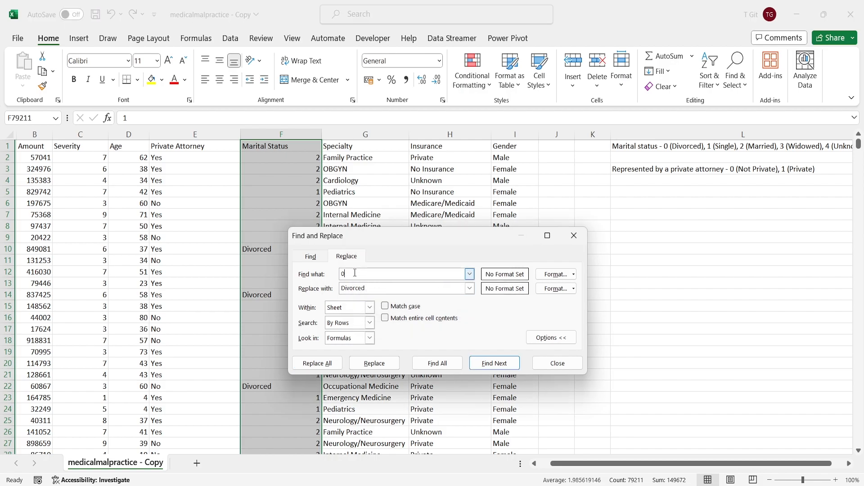
key(BackSpace)
text(1)
click(372, 288)
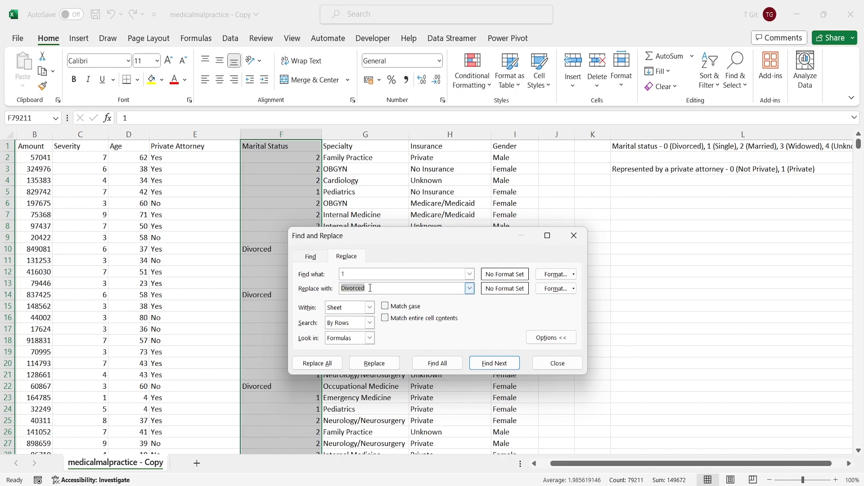
text(Sing)
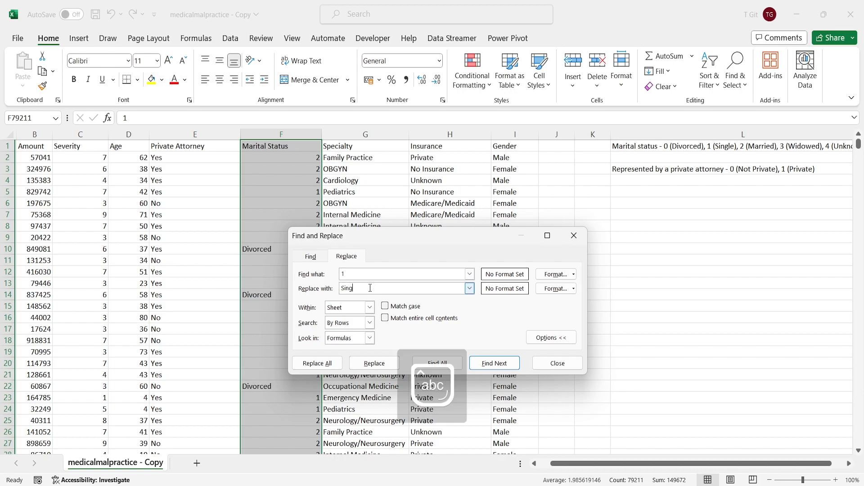
text(le)
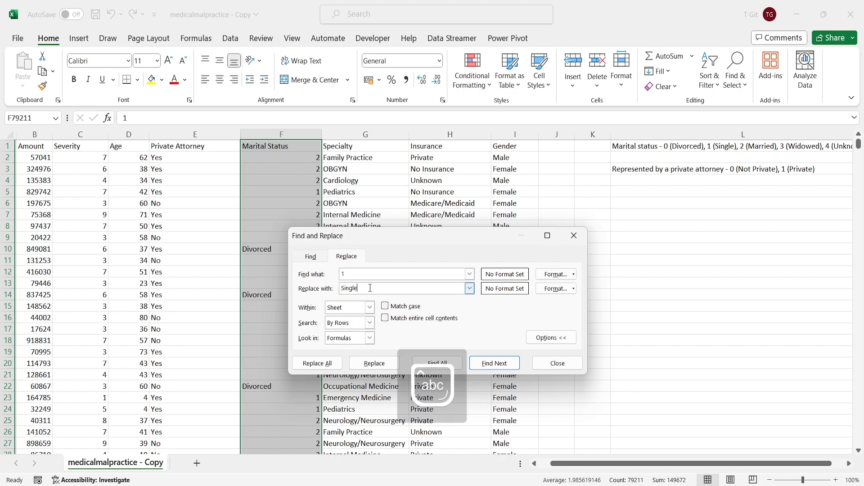
click(328, 365)
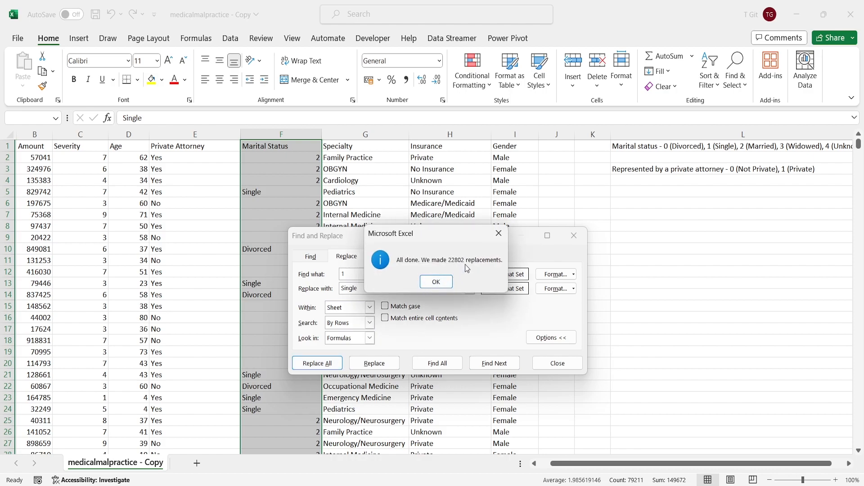
click(439, 282)
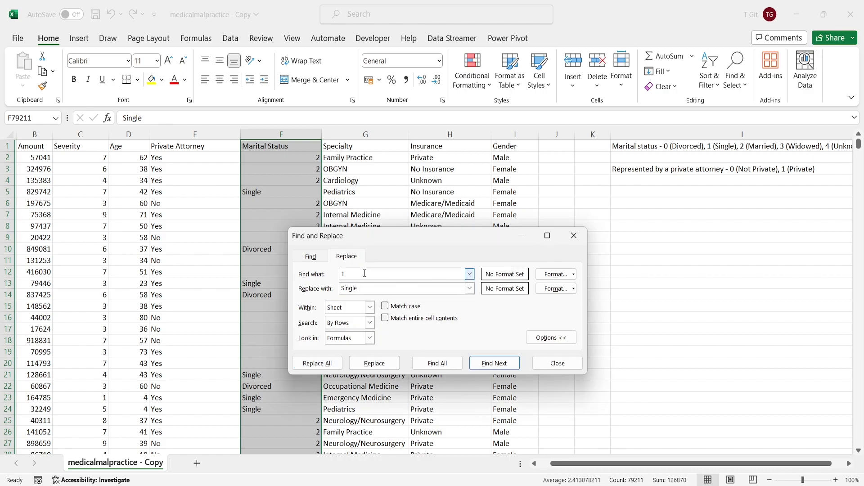
- Replace every 2 with Married in the selected Marital Status column
key(BackSpace)
text(2)
double_click(358, 289)
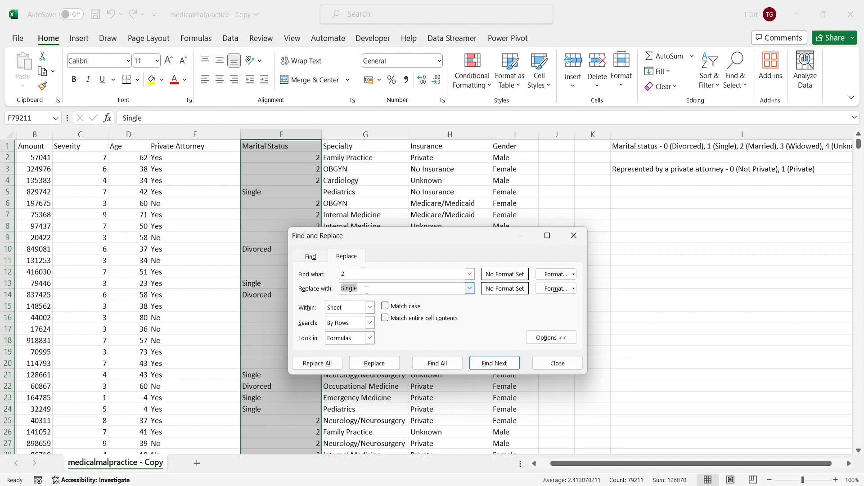
text(Ma)
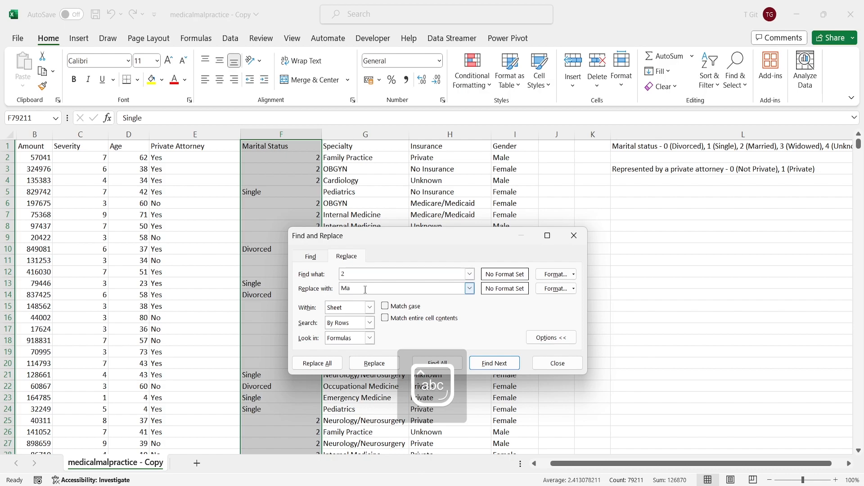
text(rried)
click(340, 364)
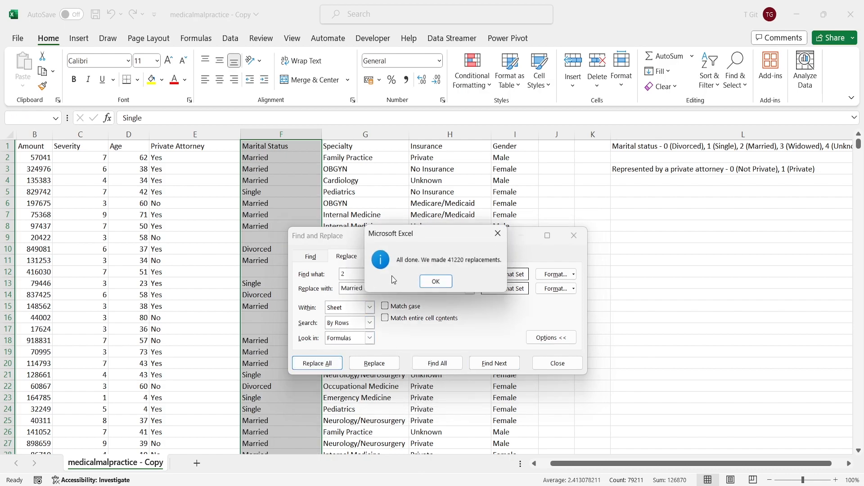
click(436, 282)
- Replace every 3 with Widowed in the selected Marital Status column
click(363, 273)
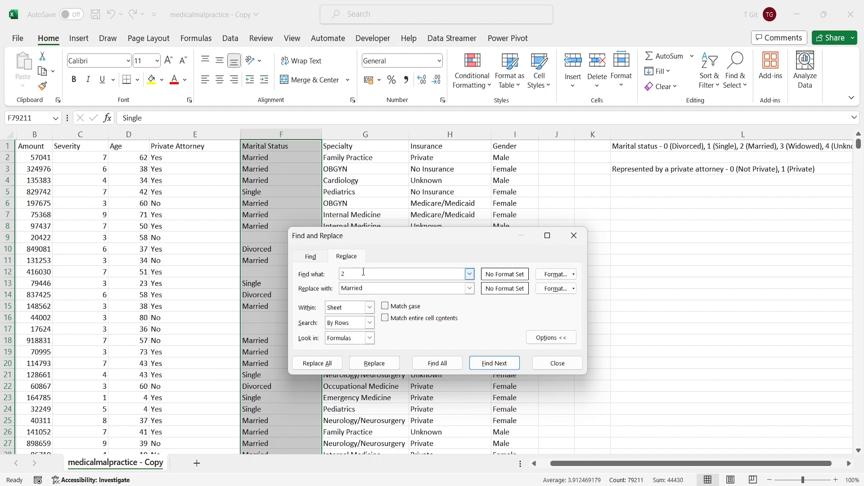
text(3)
double_click(371, 288)
text(Wi)
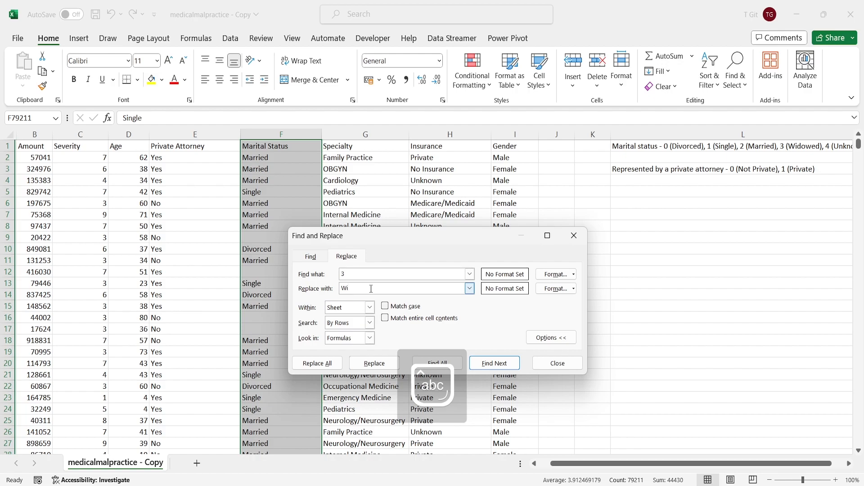
text(dowed)
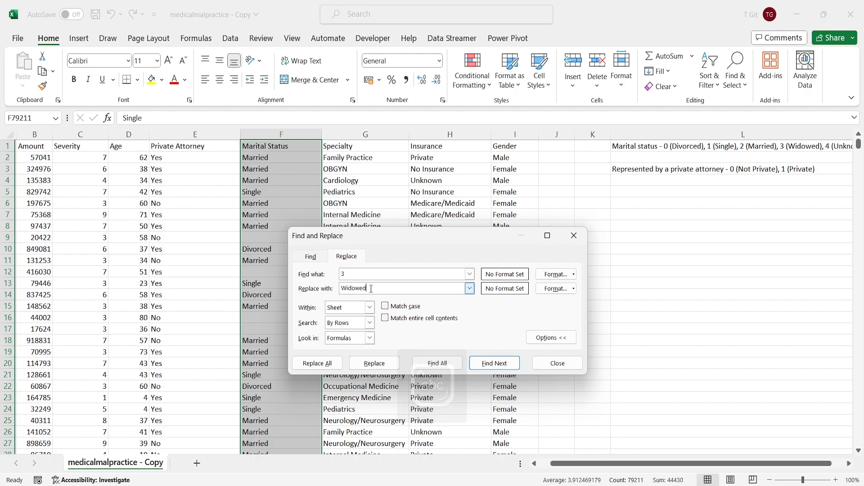
click(318, 363)
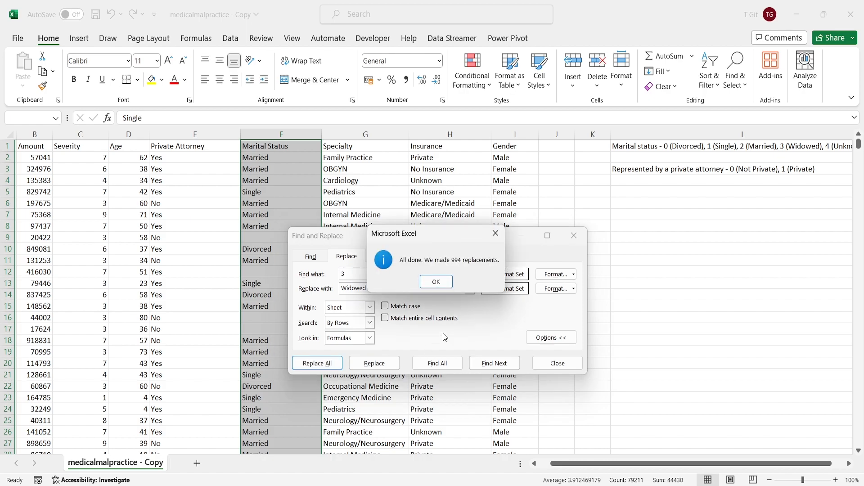
click(437, 282)
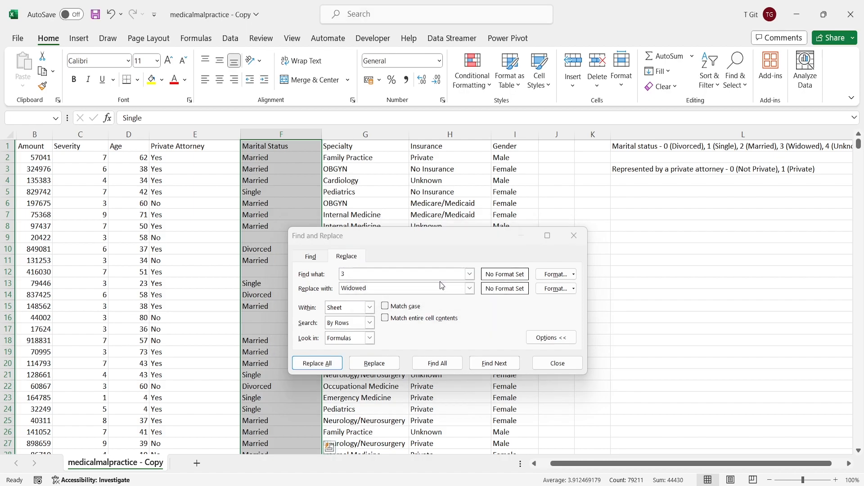
- Replace every 4 with Unknown in the selected Marital Status column
click(356, 273)
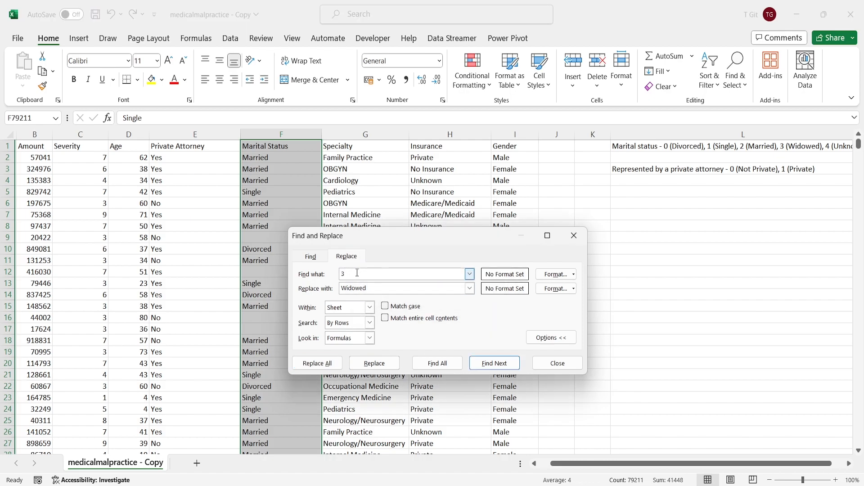
key(BackSpace)
text(4)
click(363, 288)
double_click(363, 288)
key(Caps_Lock)
text(U)
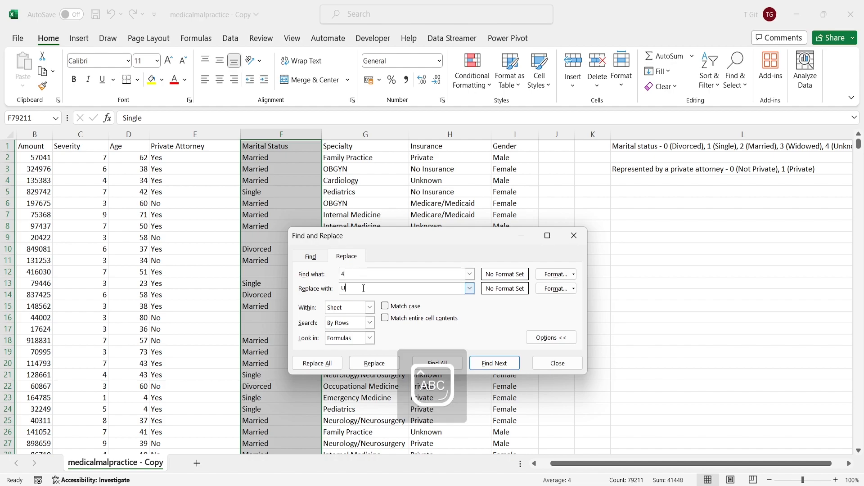
key(Caps_Lock)
text(nknown)
click(328, 368)
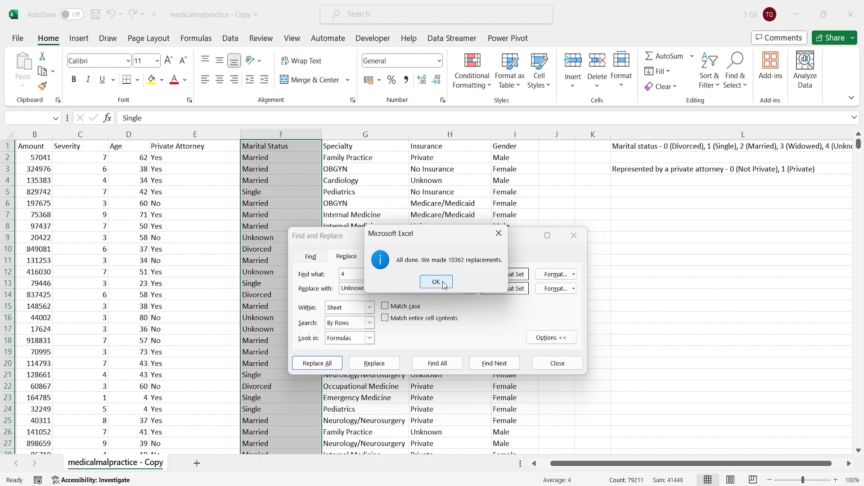
click(447, 282)
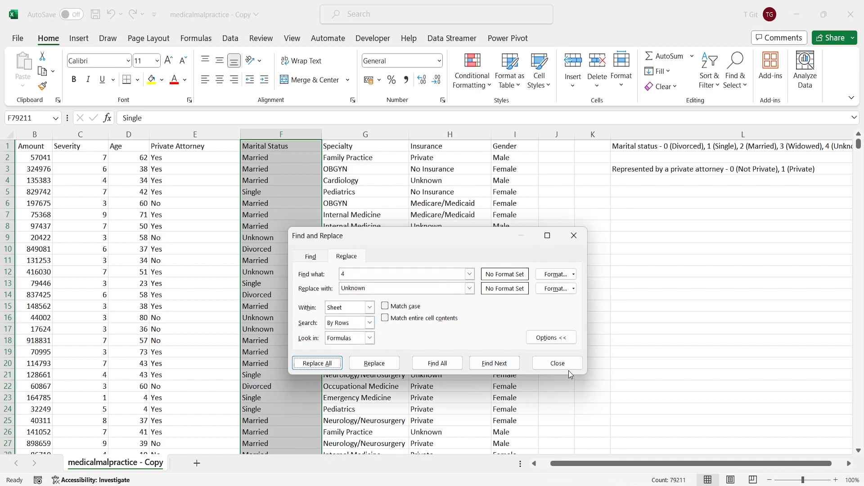
- Turn on header filters for the dataset and examine the distinct values in the Marital Status and Private Attorney columns
click(557, 364)
click(384, 264)
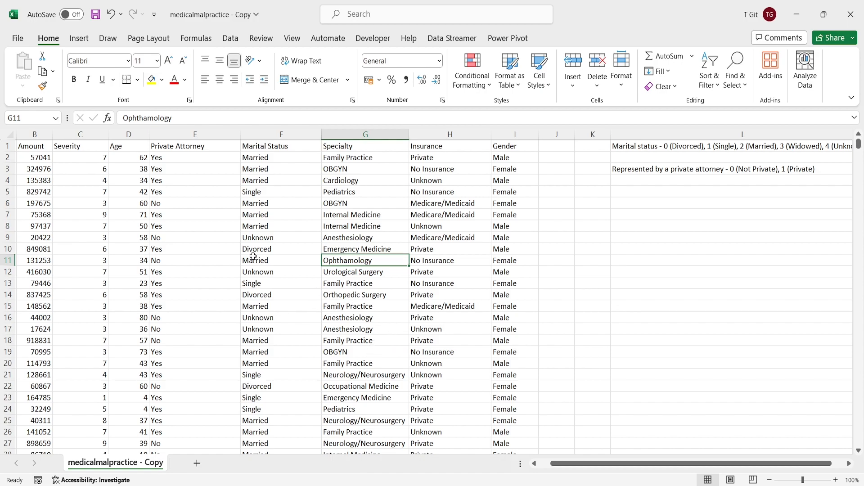
click(191, 170)
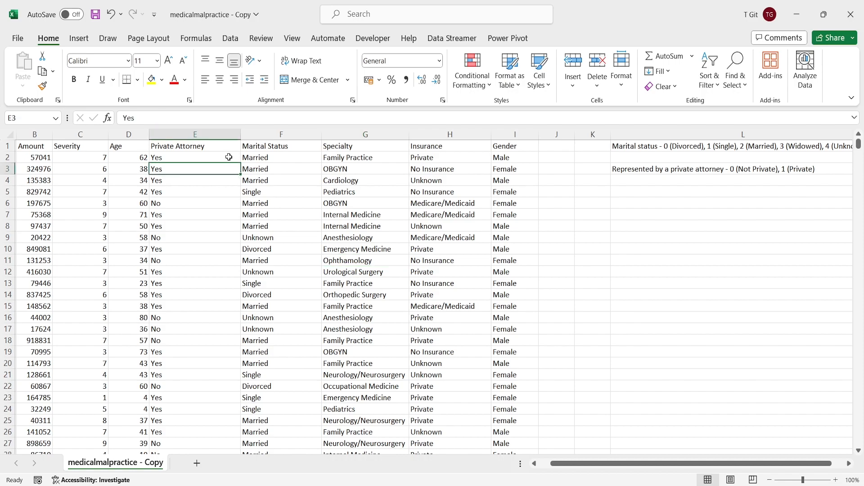
key(ctrl+shift+l)
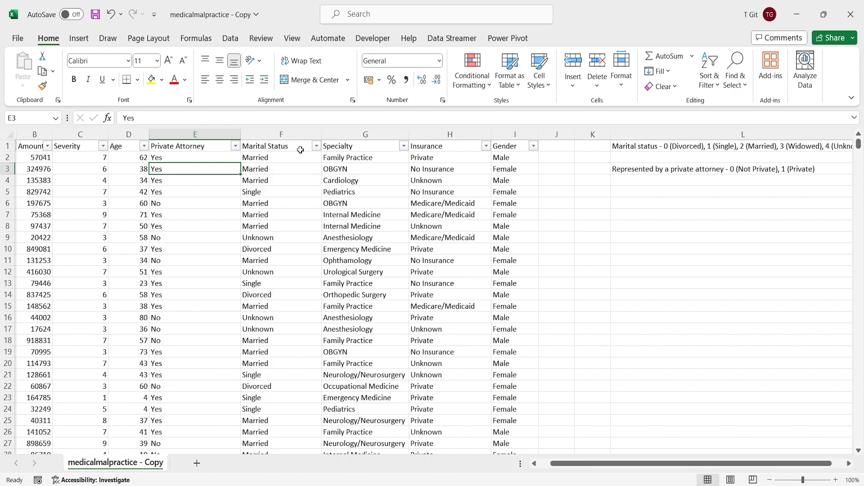
click(317, 147)
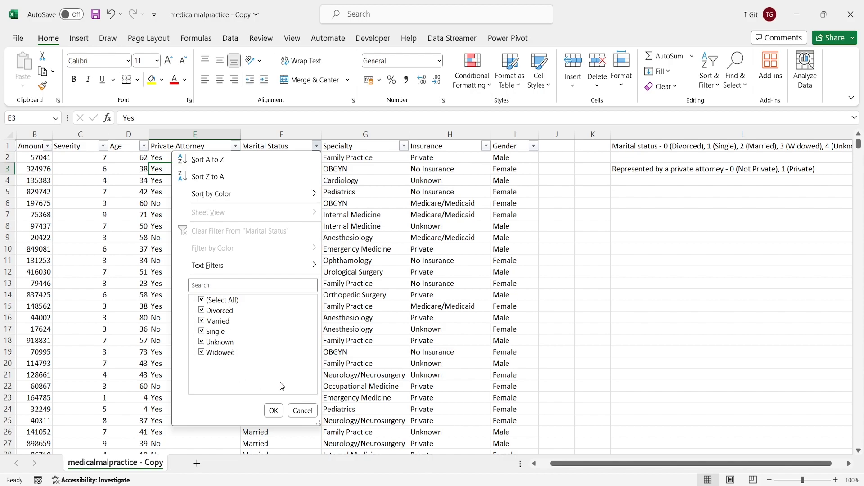
click(302, 411)
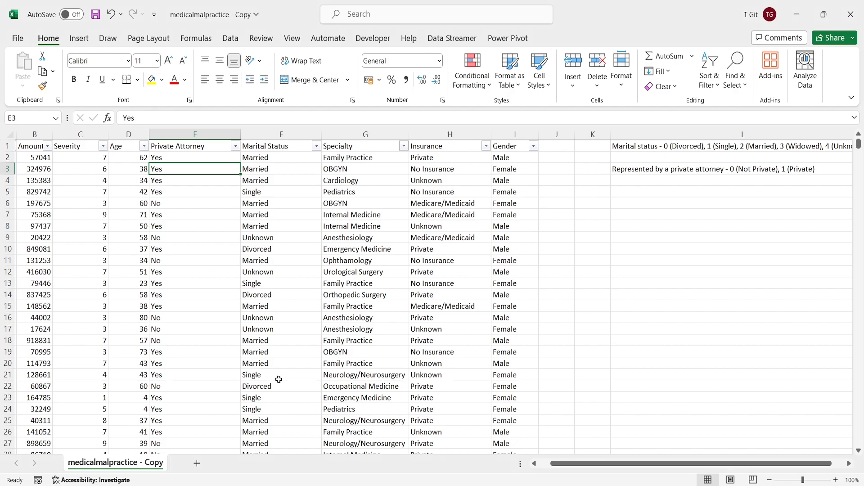
click(235, 147)
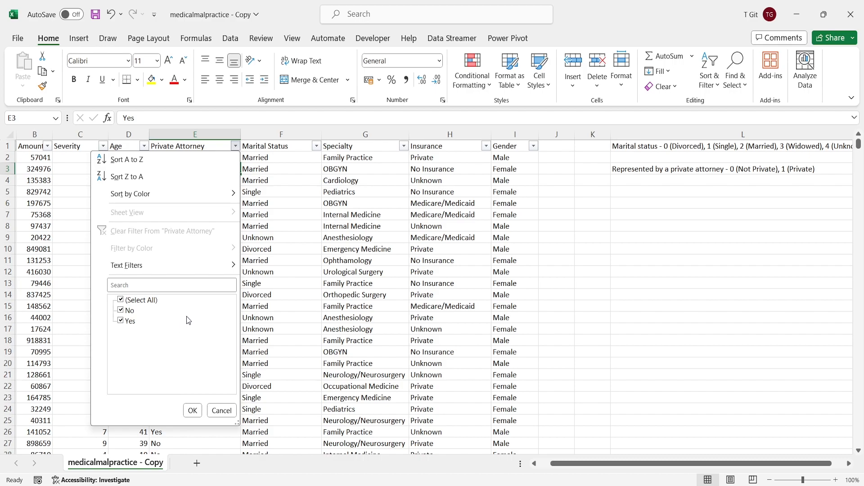
click(230, 410)
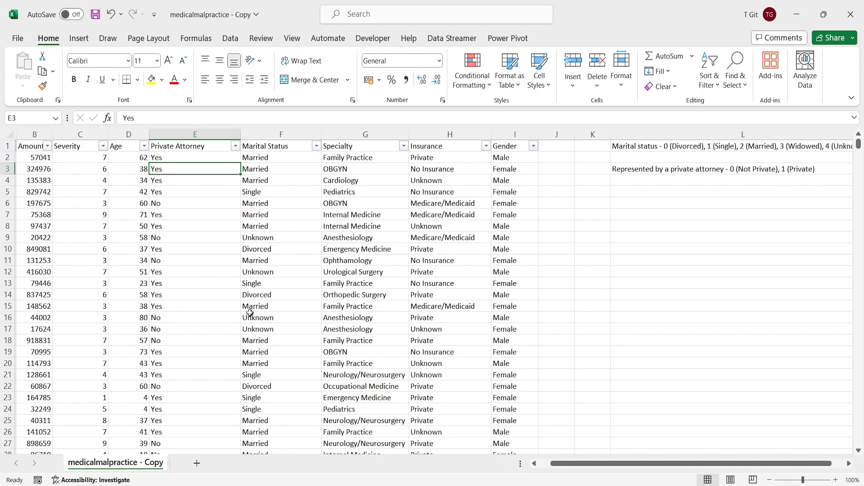
scroll(125, 329, down, 13)
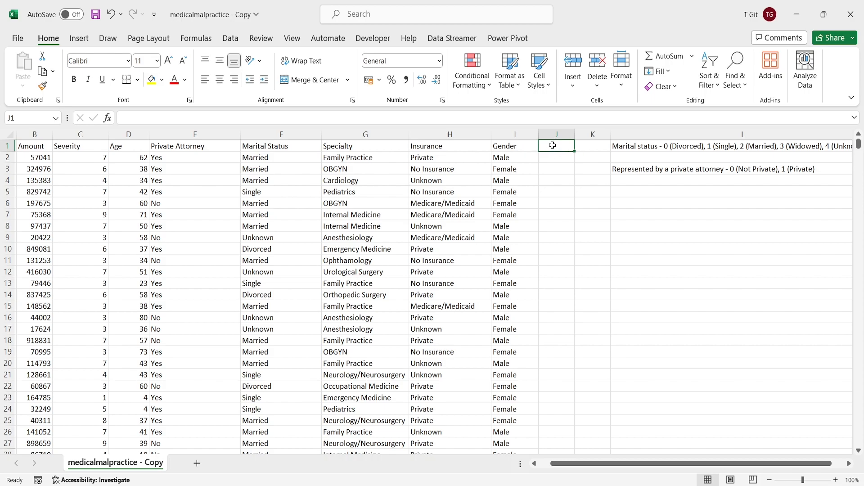
- Add the header Age Group in cell J1 and widen column J to fit it
double_click(553, 146)
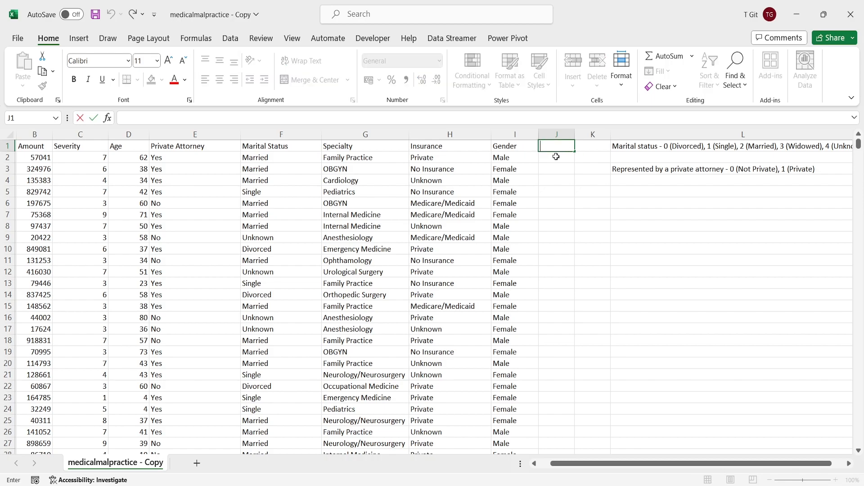
text(Age )
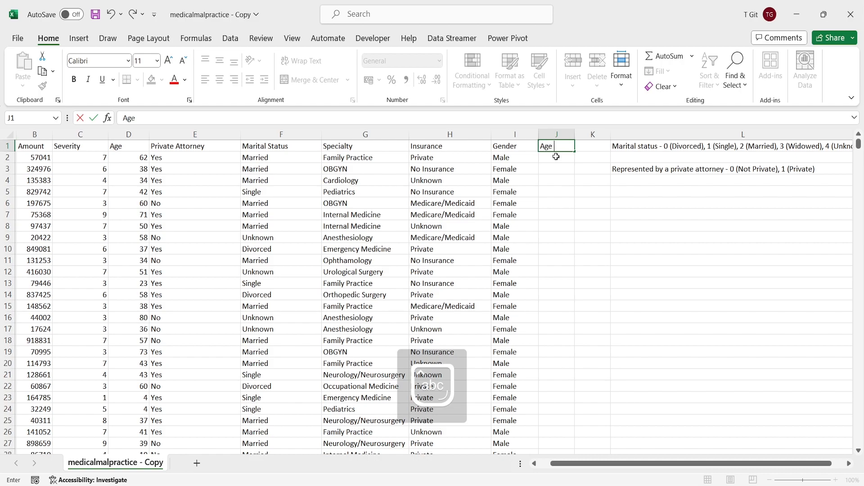
text(Group)
click(556, 156)
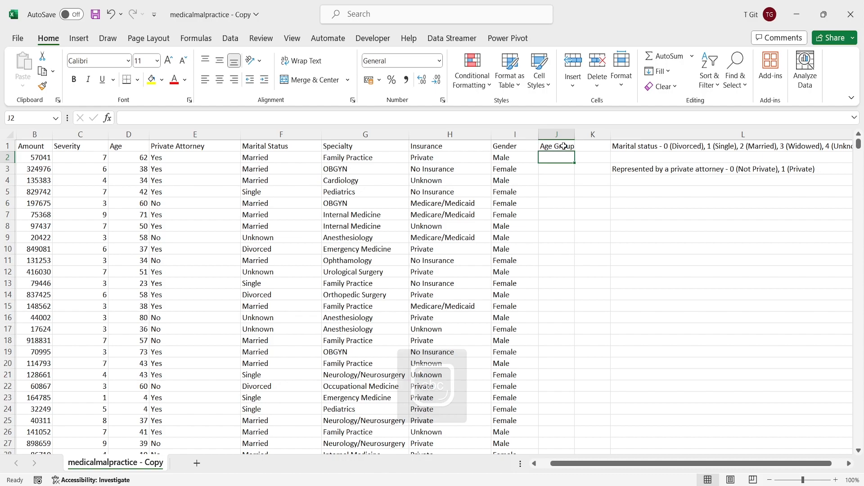
drag(575, 132, 577, 132)
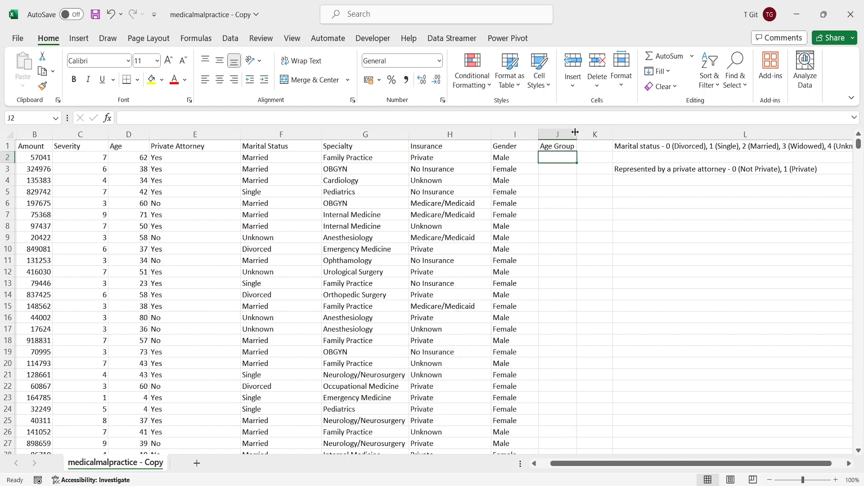
- Start an IF formula in J2 that returns "A" when the age in D2 is below 26
double_click(555, 157)
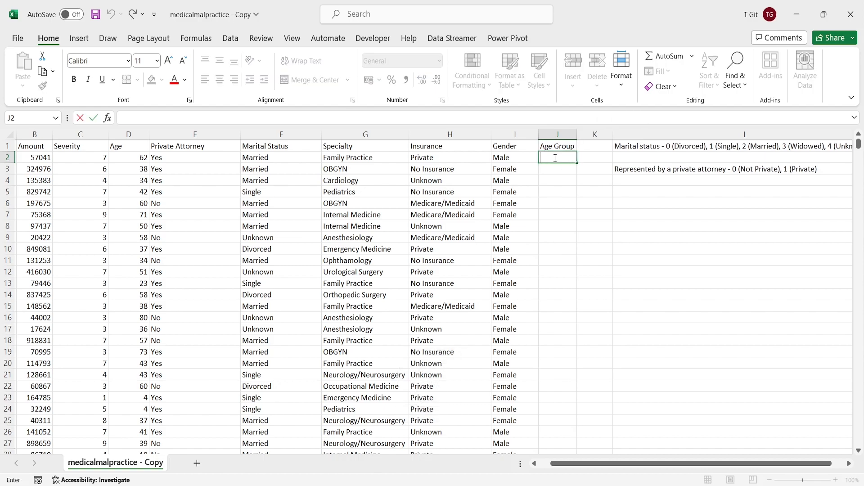
text(=)
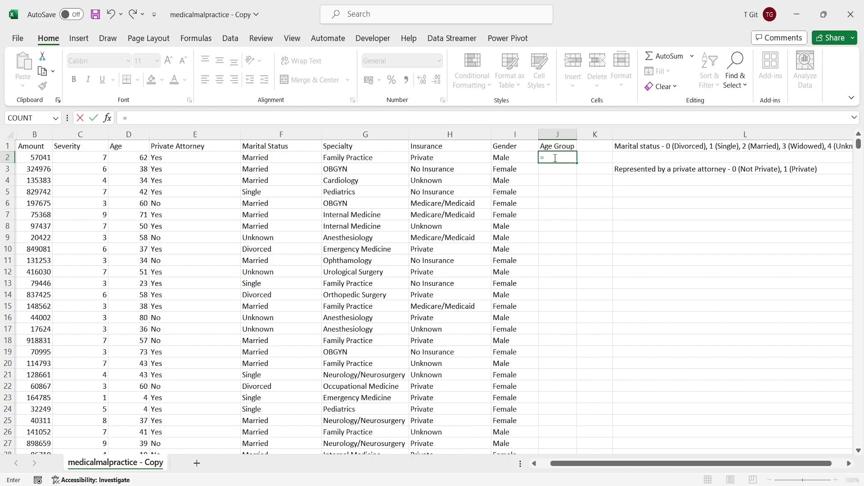
text(if)
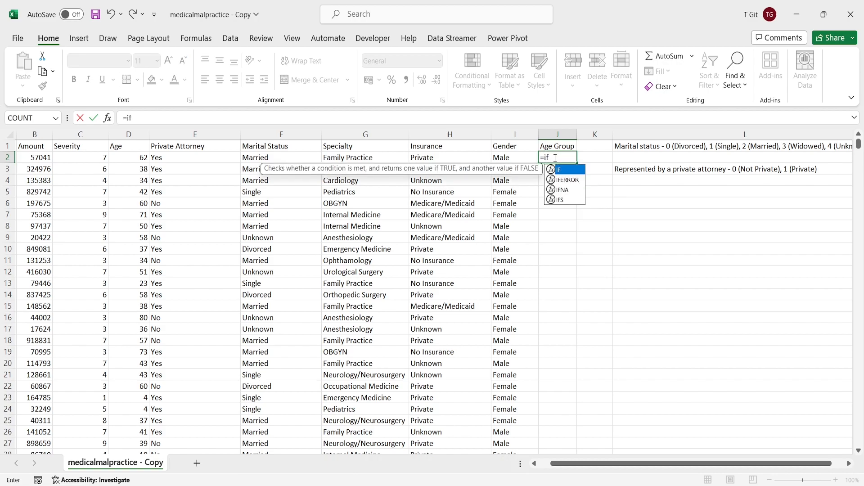
key(Tab)
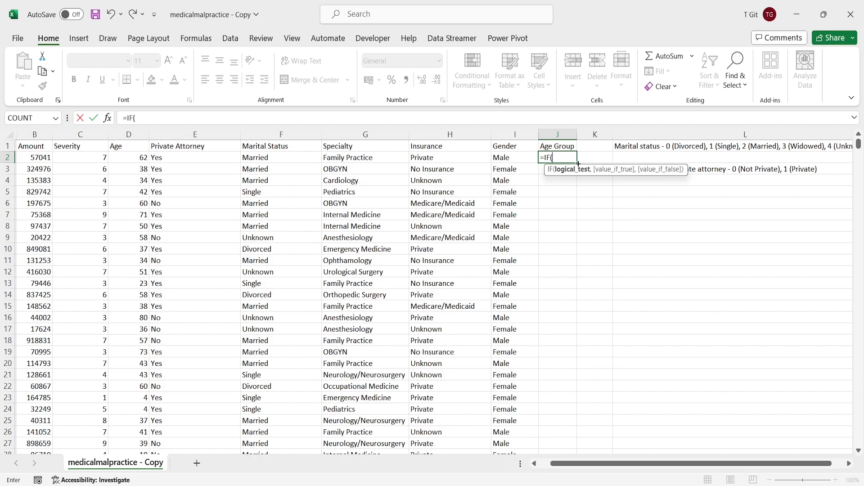
click(125, 158)
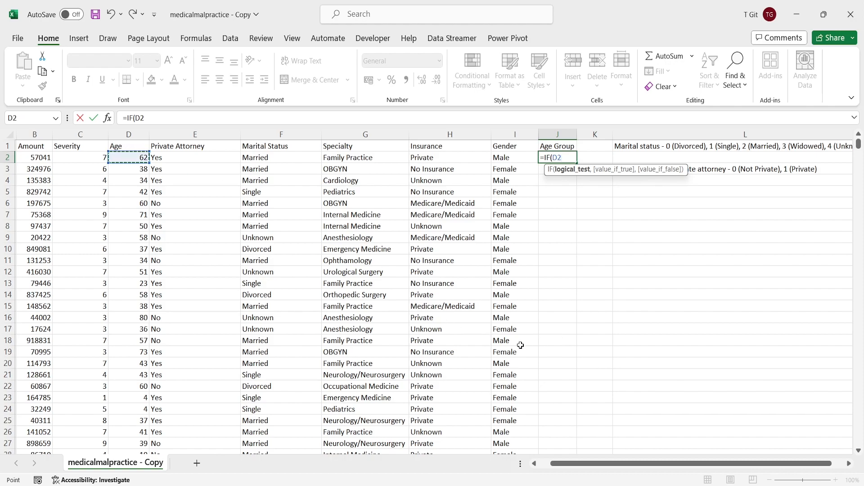
text(<26,)
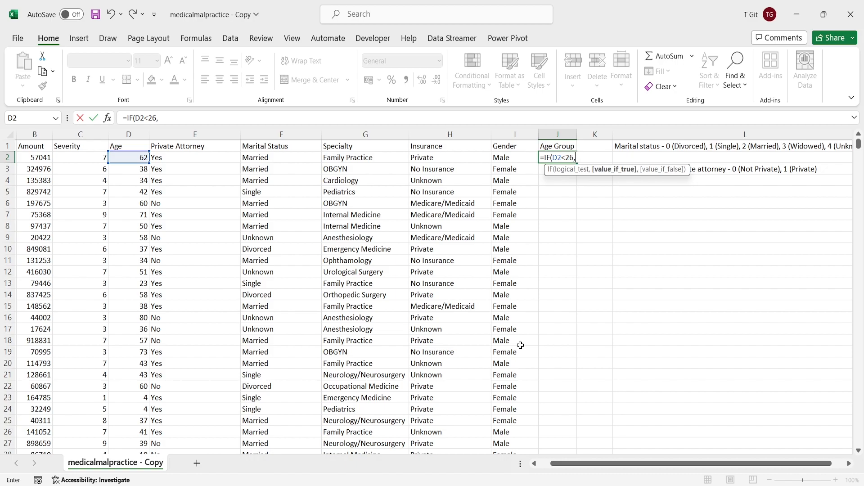
text("A)
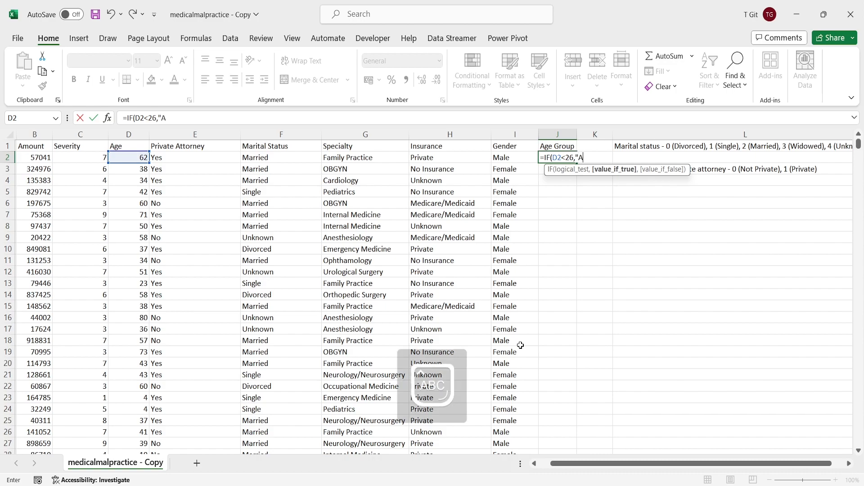
text(")
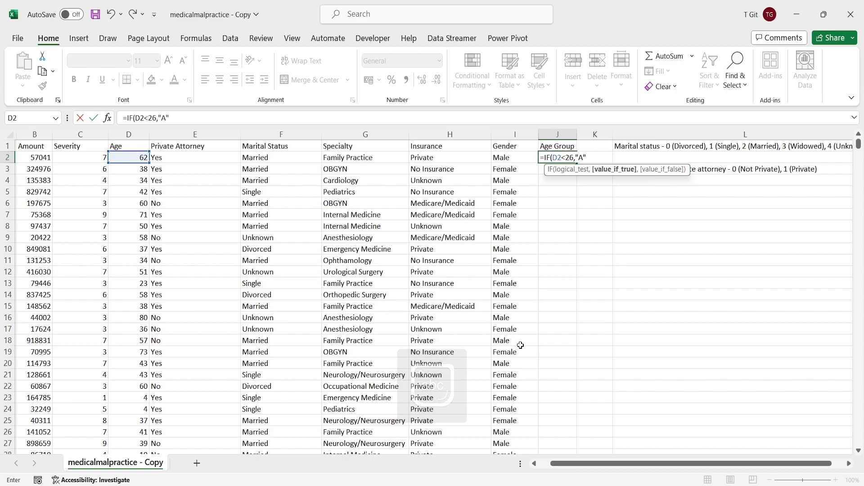
text(,)
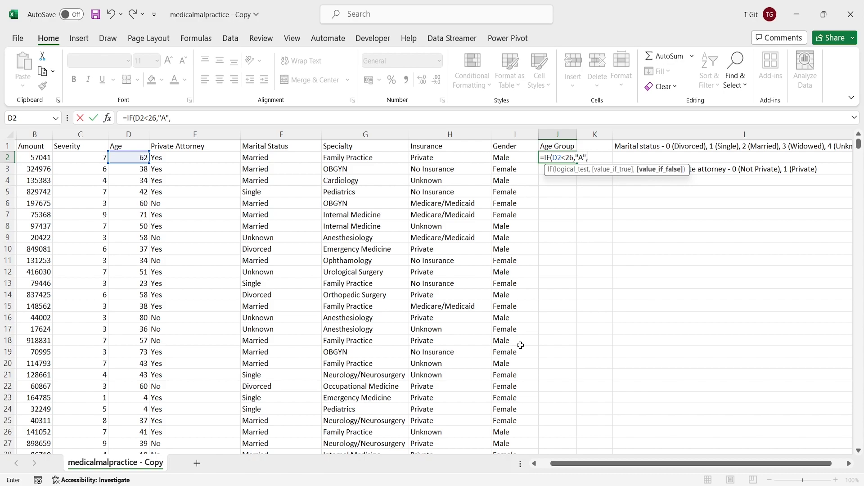
- Nest a second IF in the J2 formula that returns "B" when D2 is below 51
text(if)
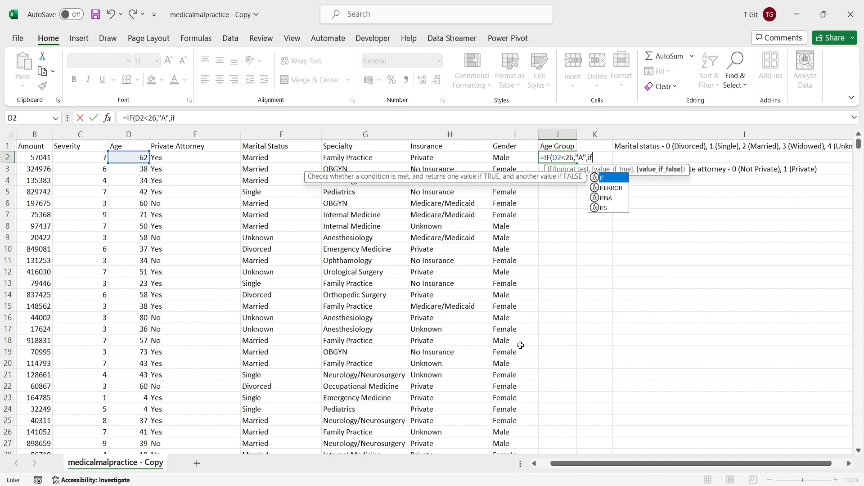
key(Tab)
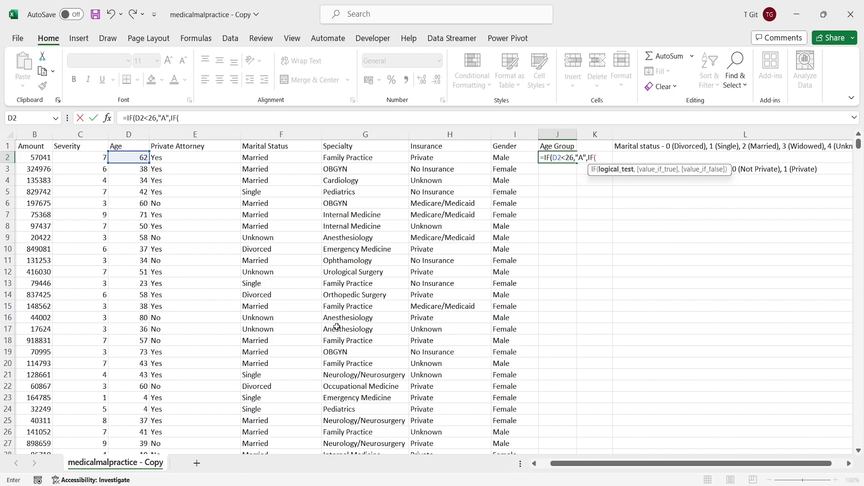
click(130, 158)
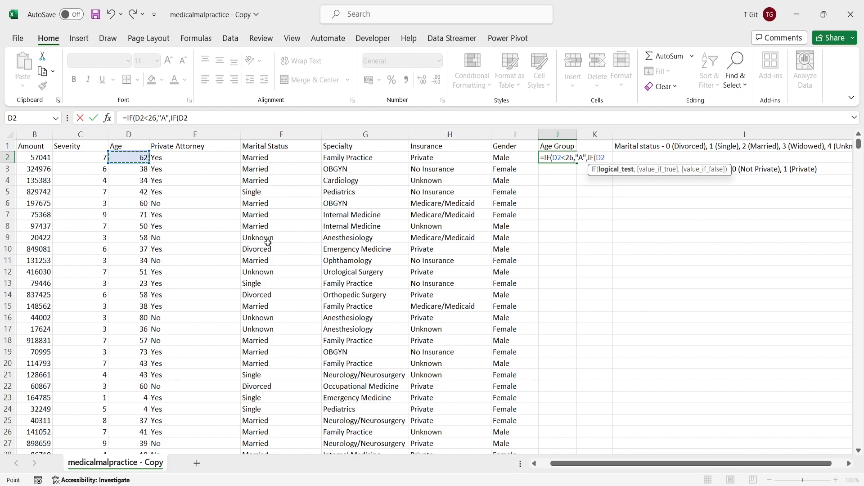
text(<51,)
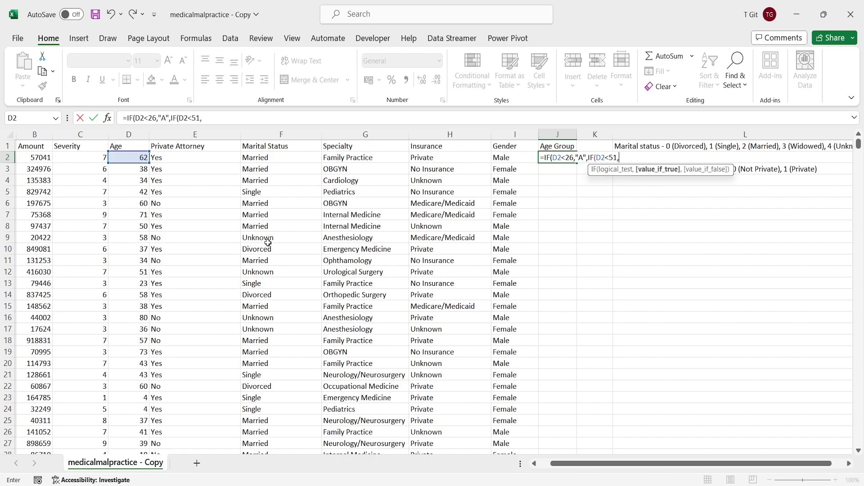
text("B)
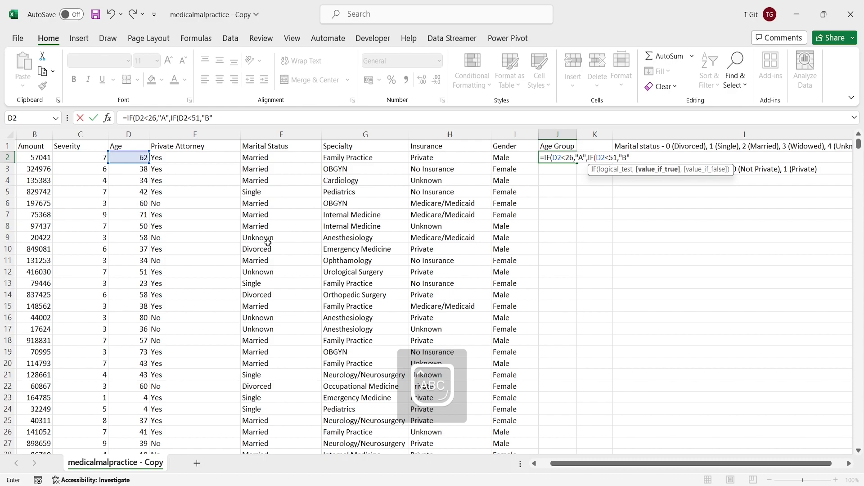
key(Caps_Lock)
text(")
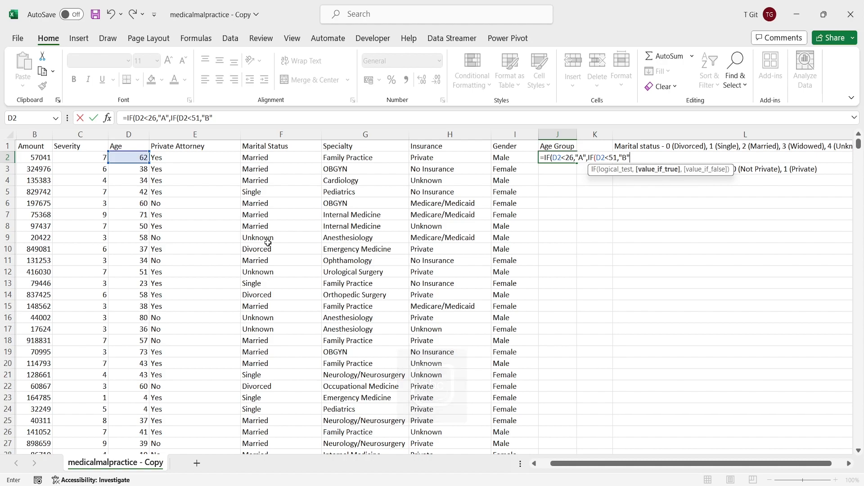
text(,)
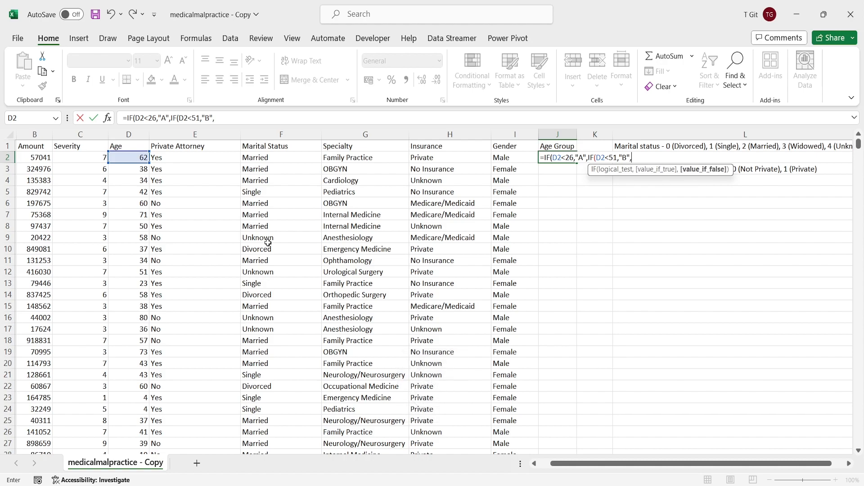
- Nest a third IF in the J2 formula that returns "C" when D2 is below 76
text(if)
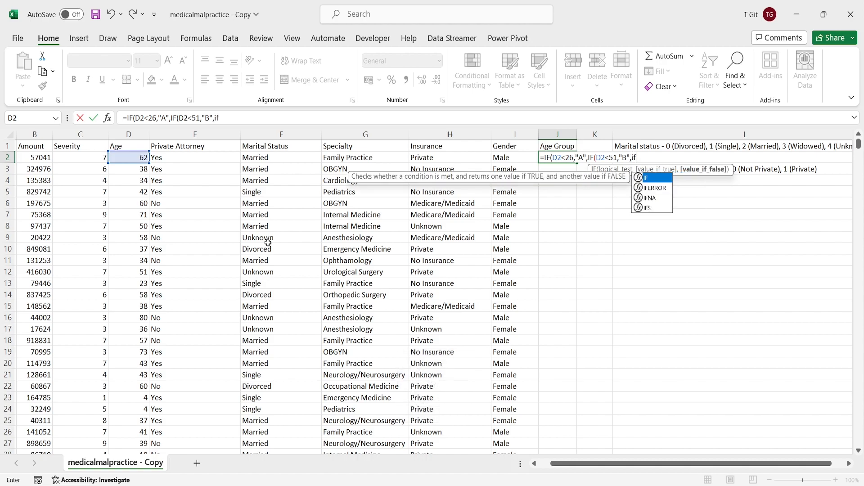
key(Tab)
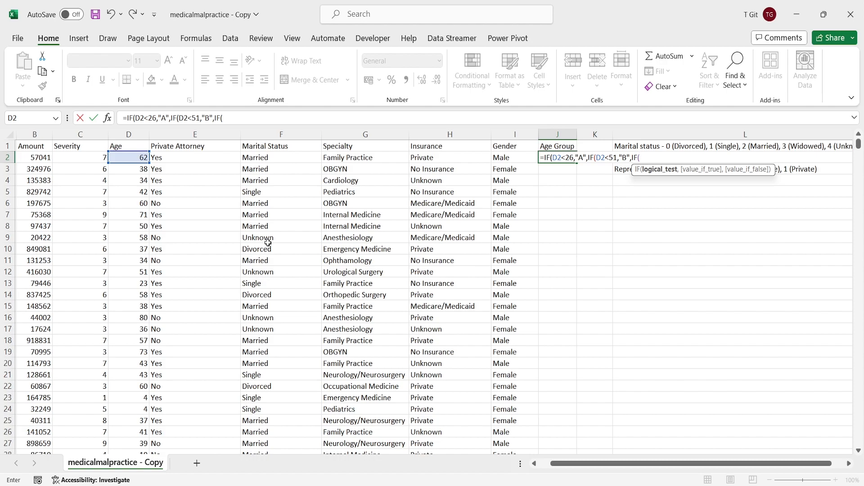
click(127, 158)
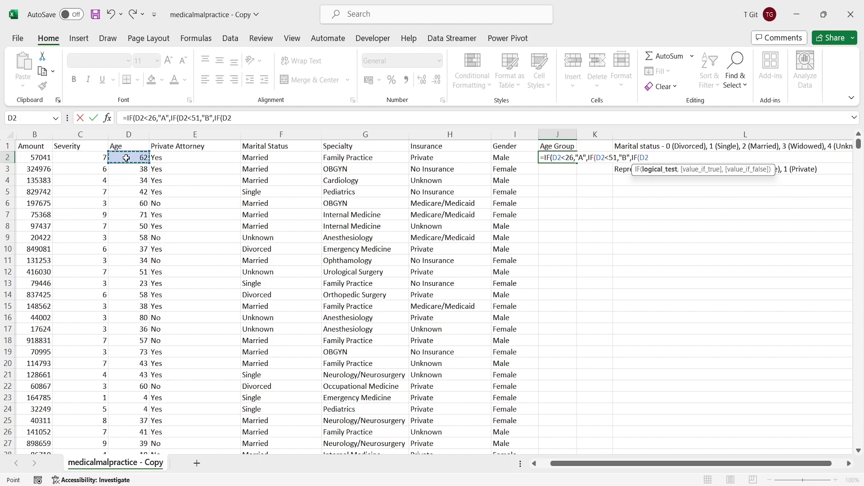
text(<76,")
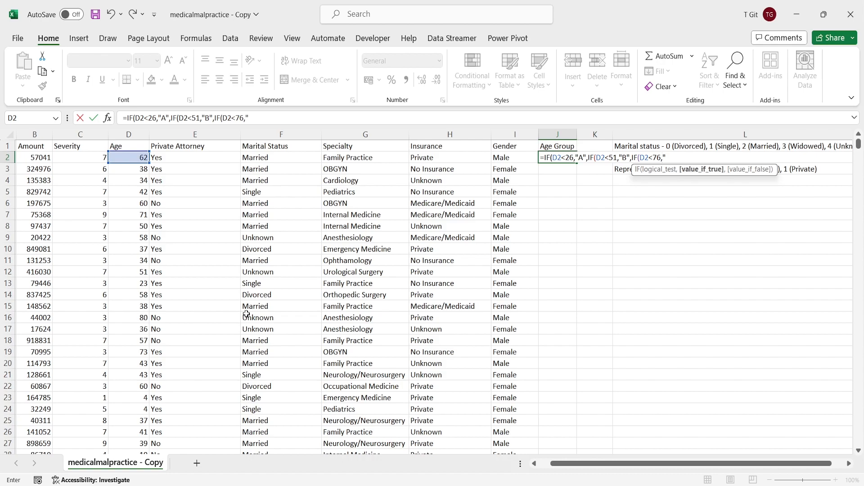
key(Caps_Lock)
text(C")
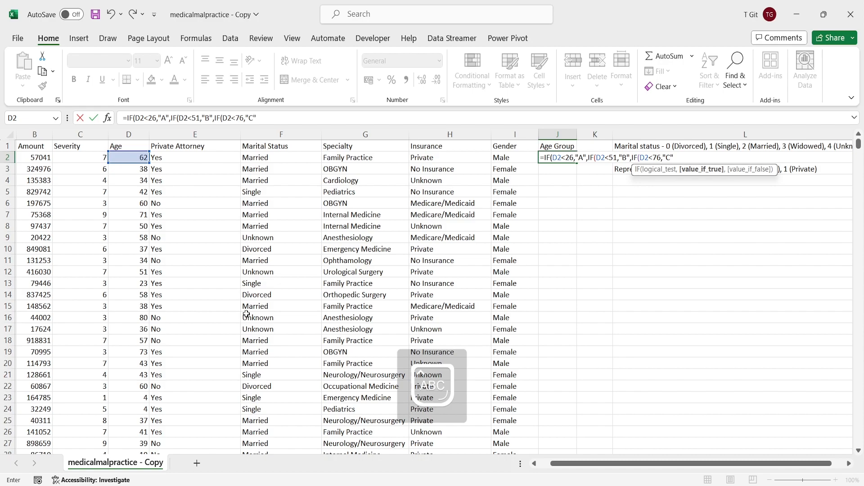
key(Caps_Lock)
text(,)
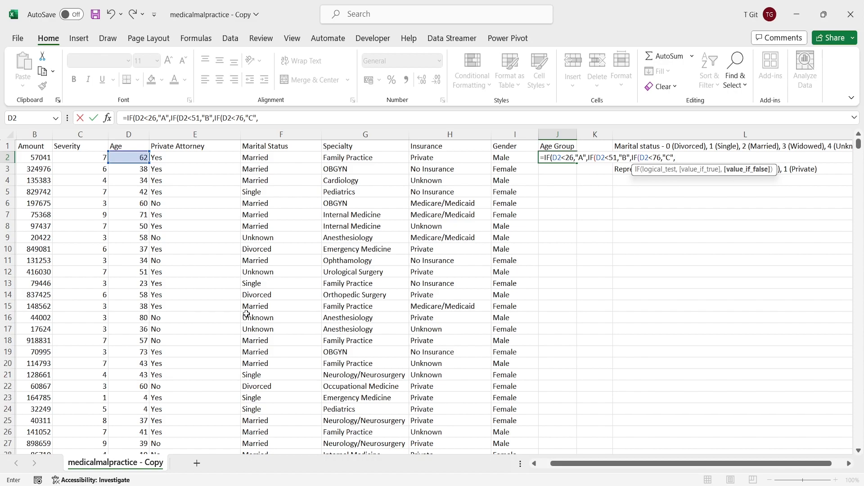
- Finish the nested IF formula in J2 with "D" as the final value, close all three parentheses and enter it
text(")
key(Caps_Lock)
text(D)
text("D)
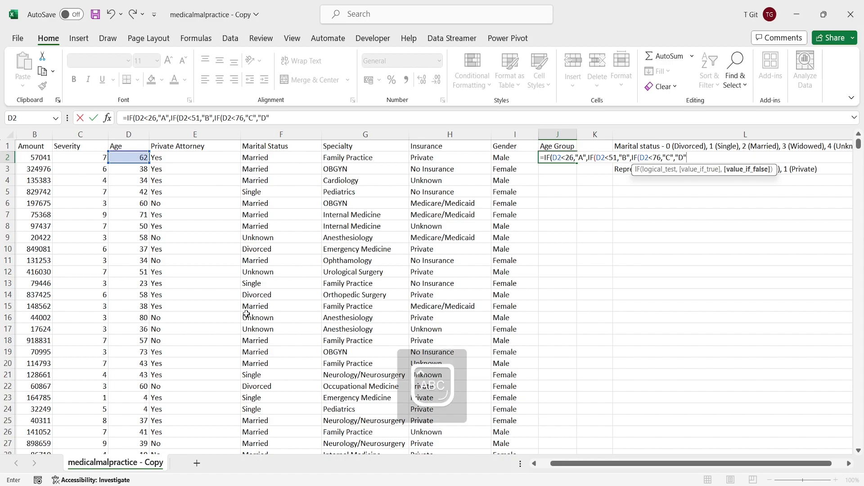
key(Caps_Lock)
text())
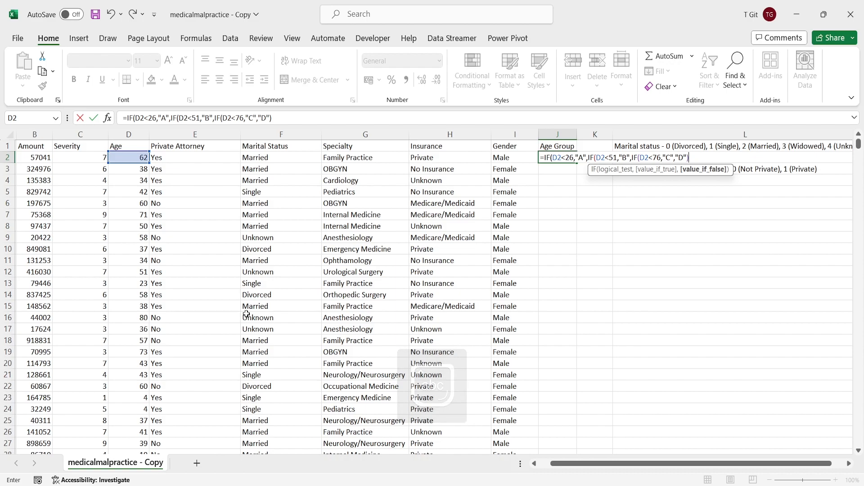
text()))
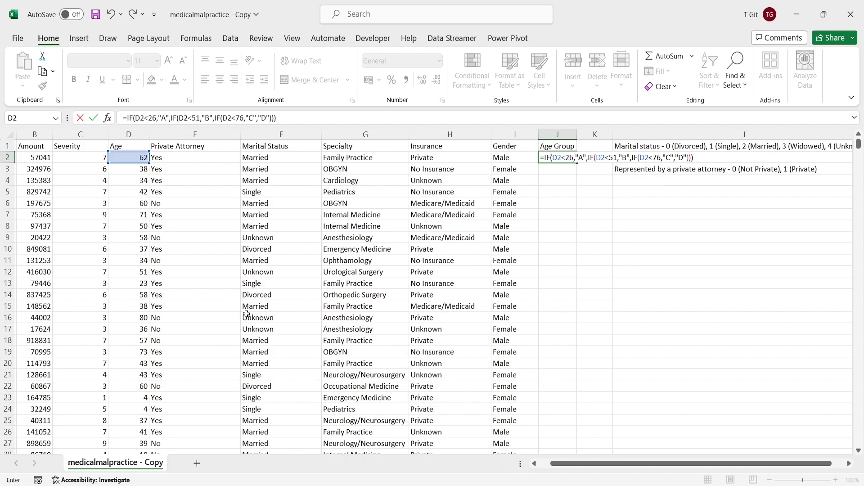
key(Return)
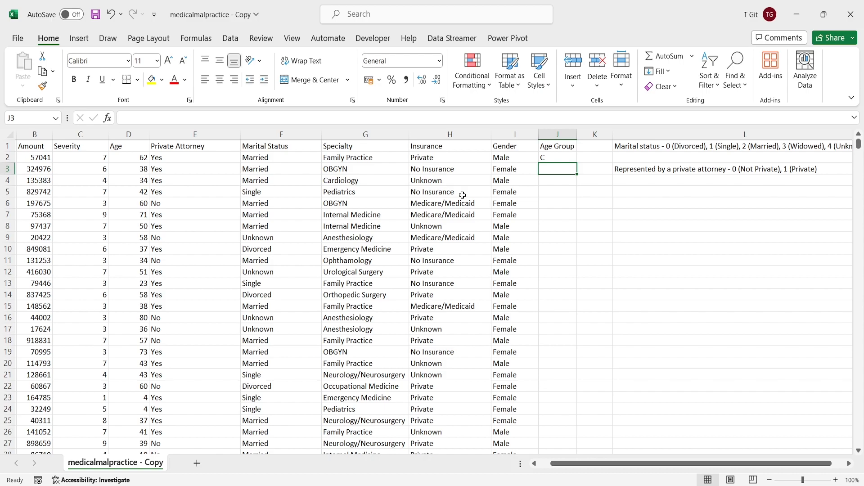
- Fill the Age Group formula from J2 down the whole column and review the filled rows
click(569, 158)
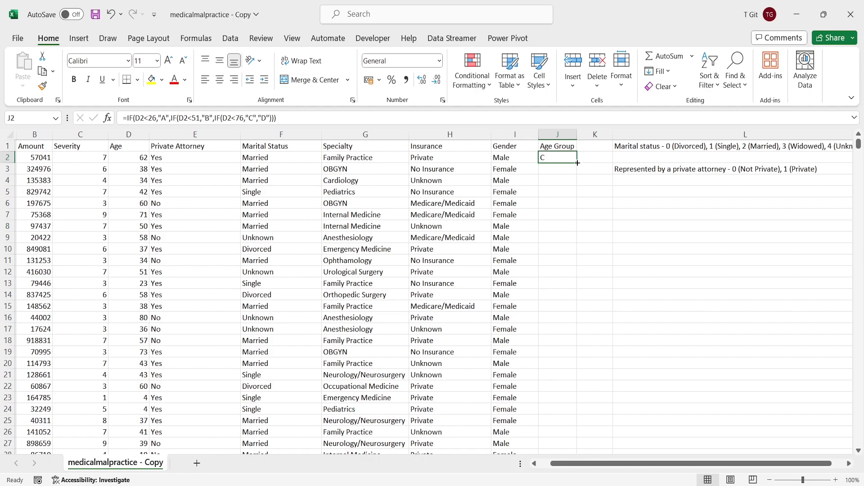
double_click(578, 162)
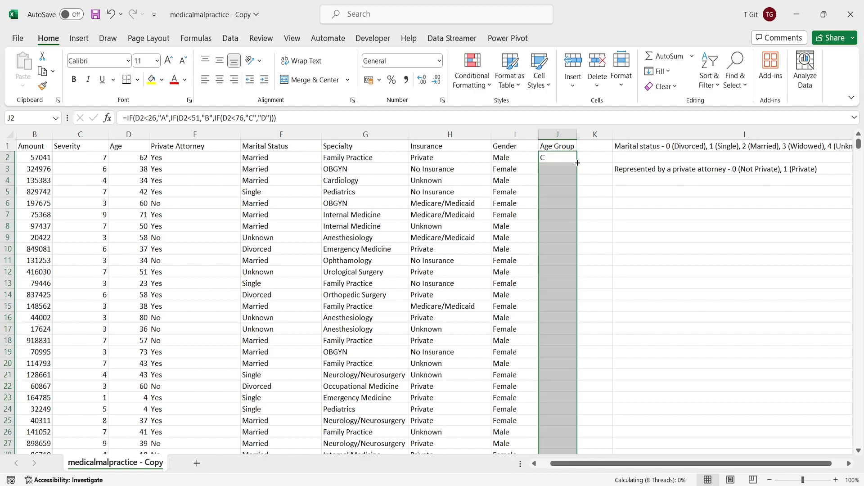
scroll(573, 266, down, 19)
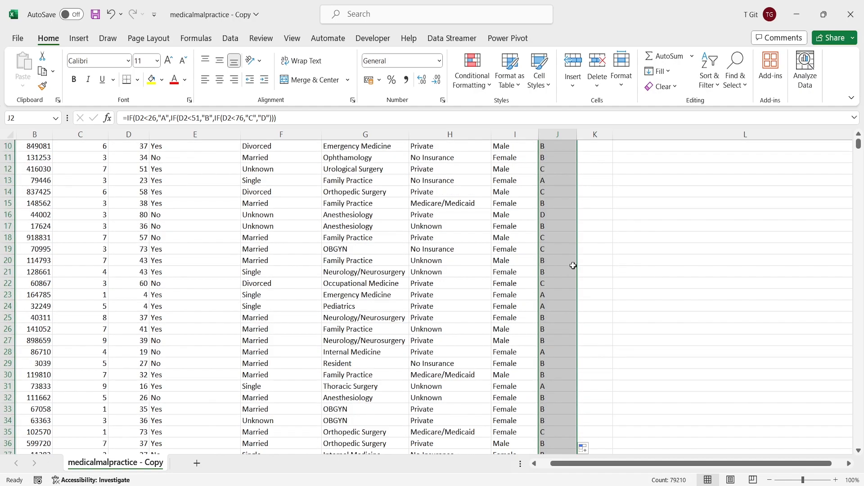
scroll(573, 266, down, 15)
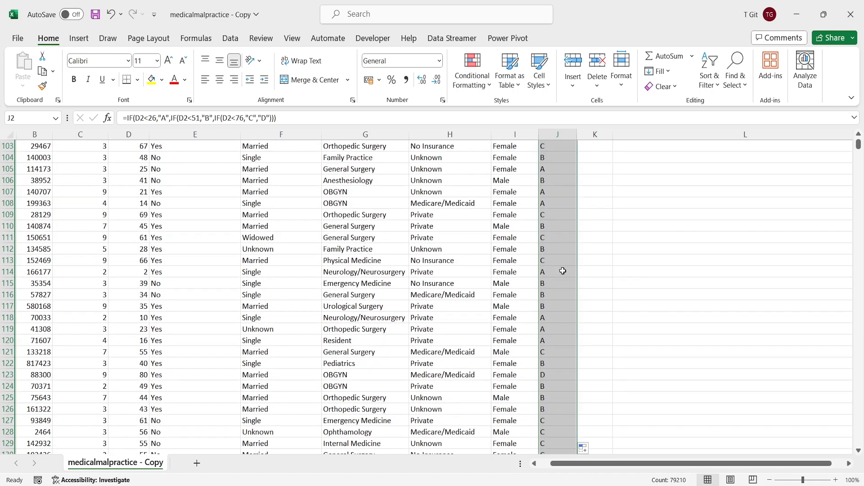
scroll(567, 268, up, 10)
scroll(563, 271, up, 17)
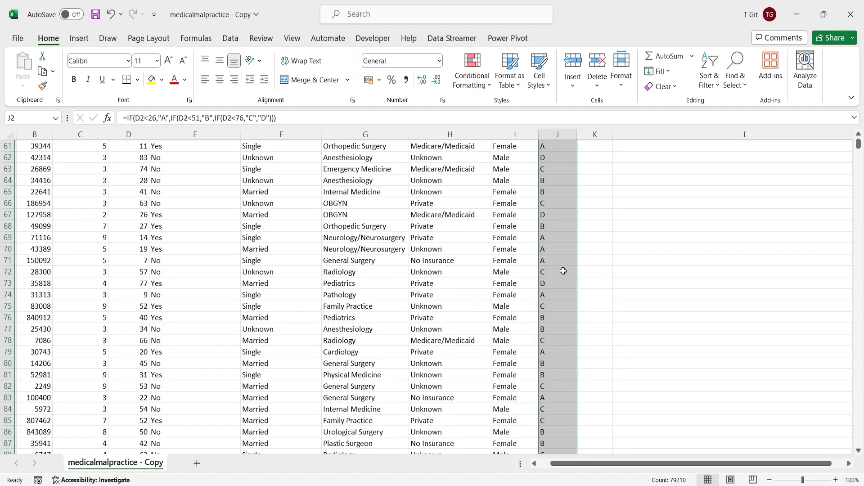
scroll(563, 271, up, 7)
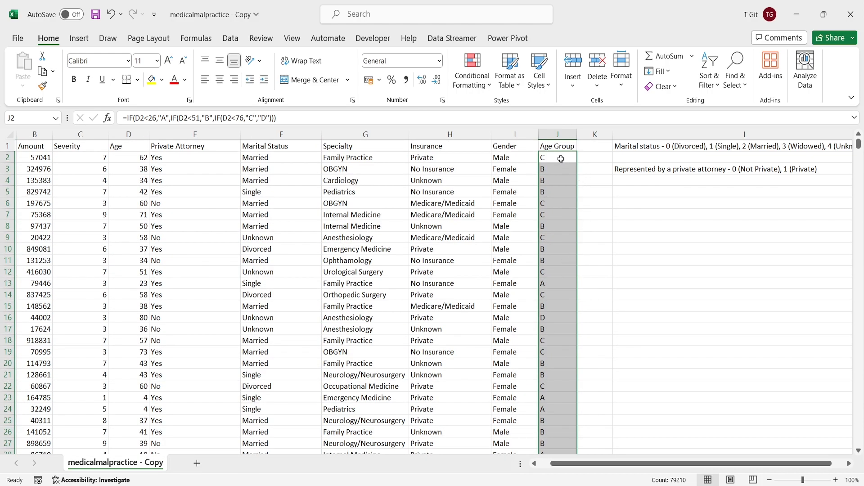
click(557, 158)
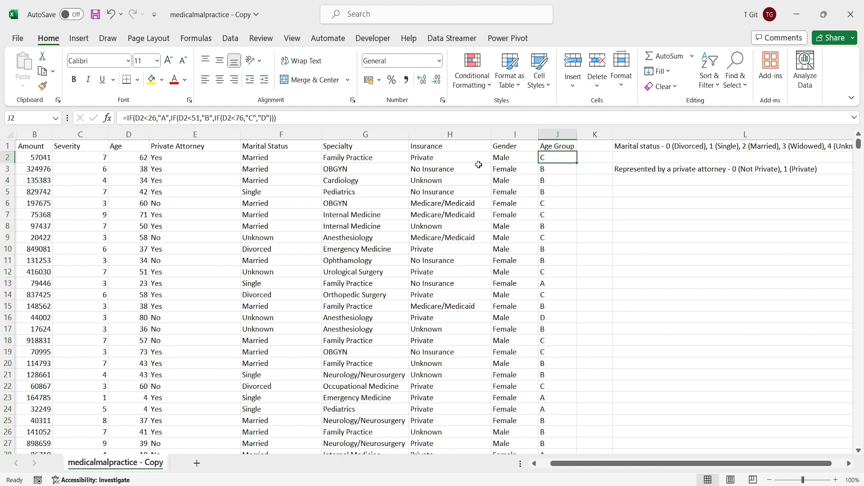
- Turn on filters for the dataset's header row and autofit column J to the Age Group header
click(453, 160)
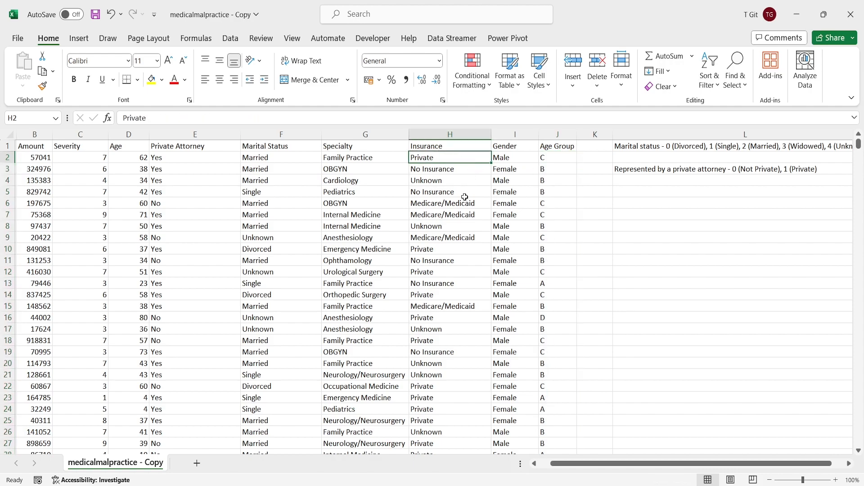
key(ctrl+shift+l)
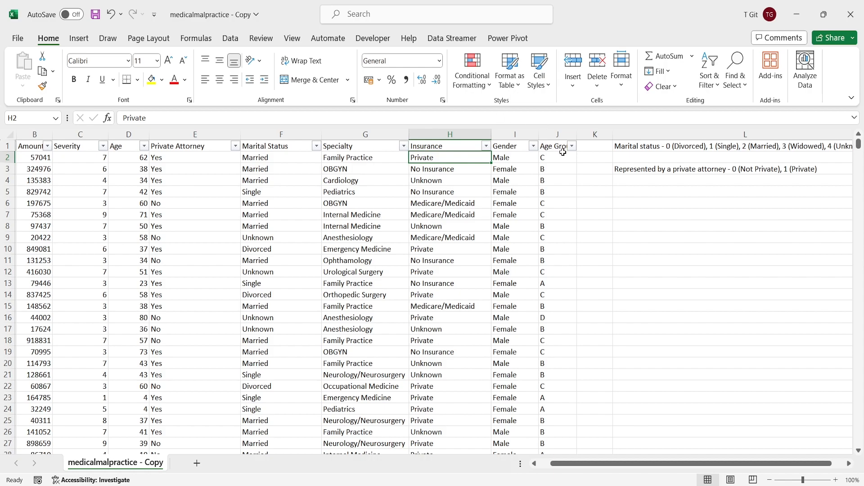
double_click(577, 135)
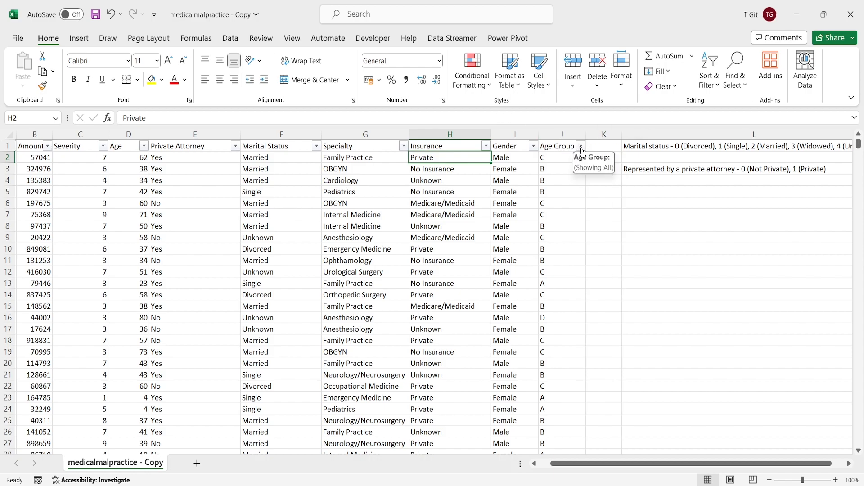
- Check the distinct values in the Age Group filter list, close it unchanged, and inspect the formula in J2
click(580, 146)
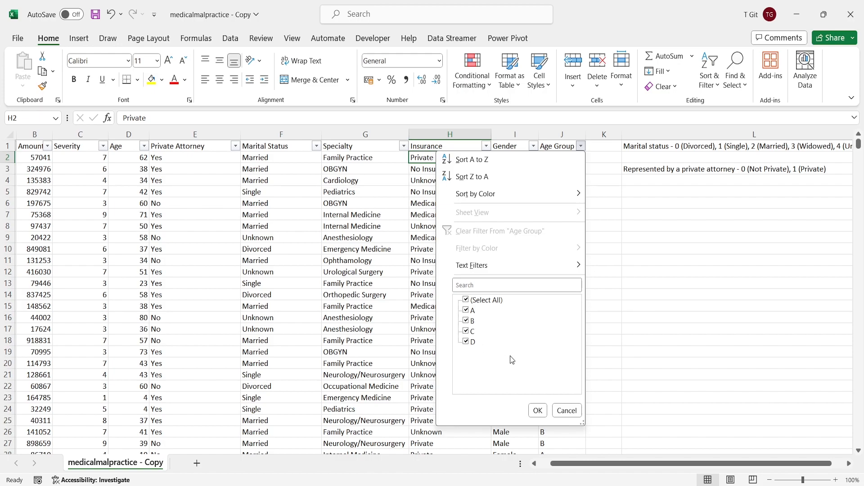
click(567, 410)
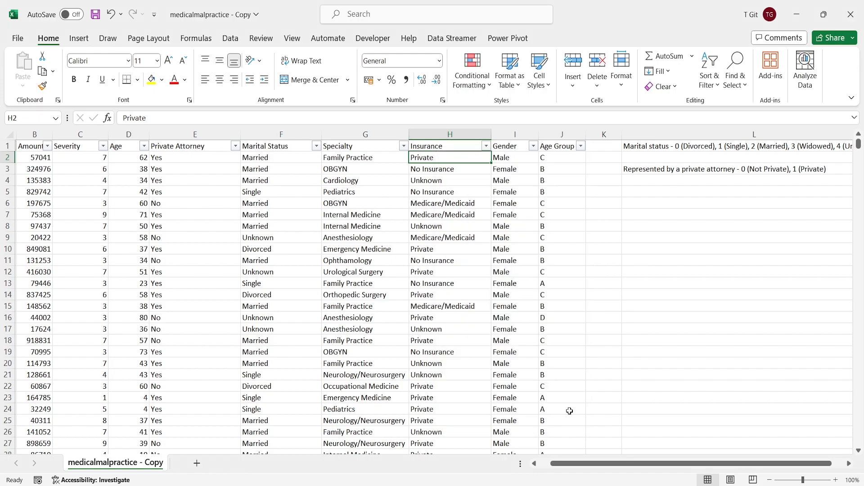
click(561, 158)
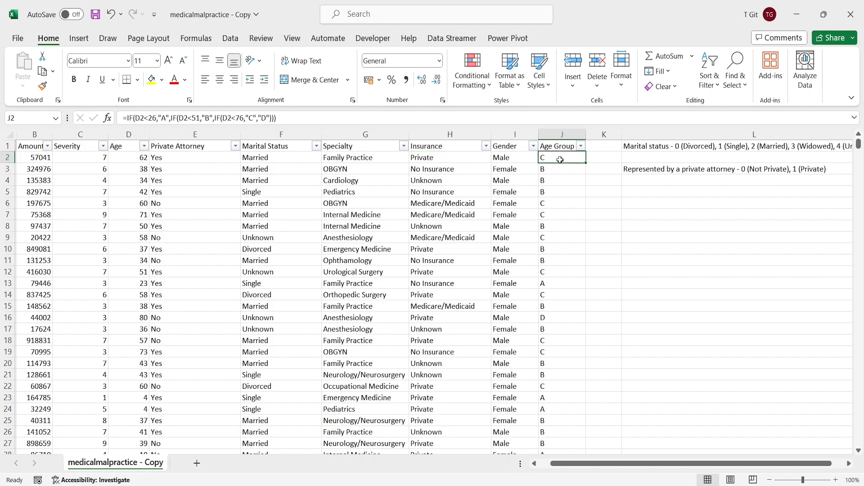
- Add the legend note "A - Less than 26" in cell L5 and check the J2 formula for the next age range
double_click(639, 193)
key(Caps_Lock)
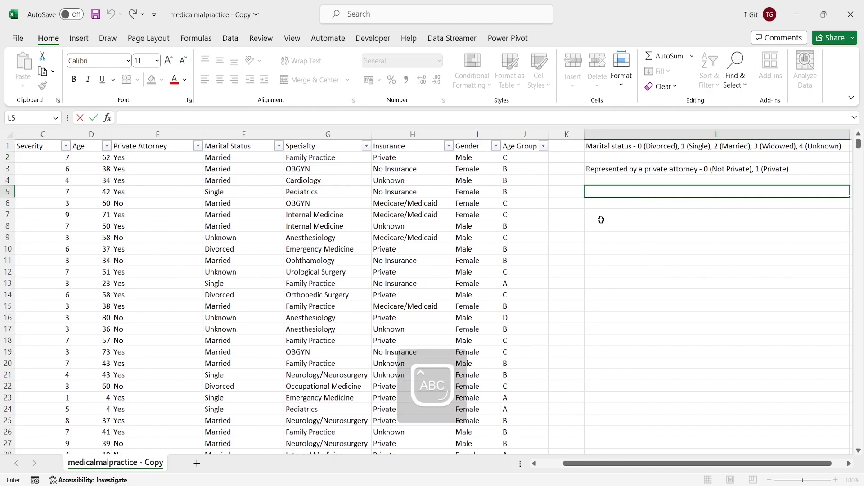
text(A-)
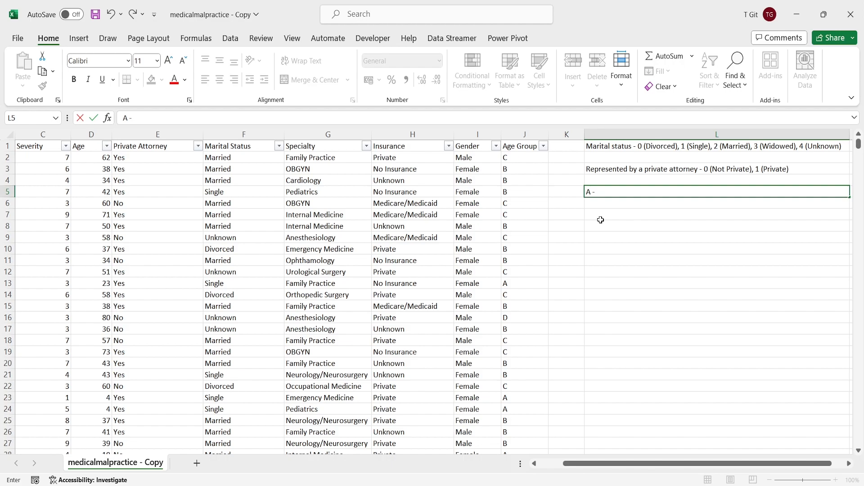
key(Caps_Lock)
text(Less )
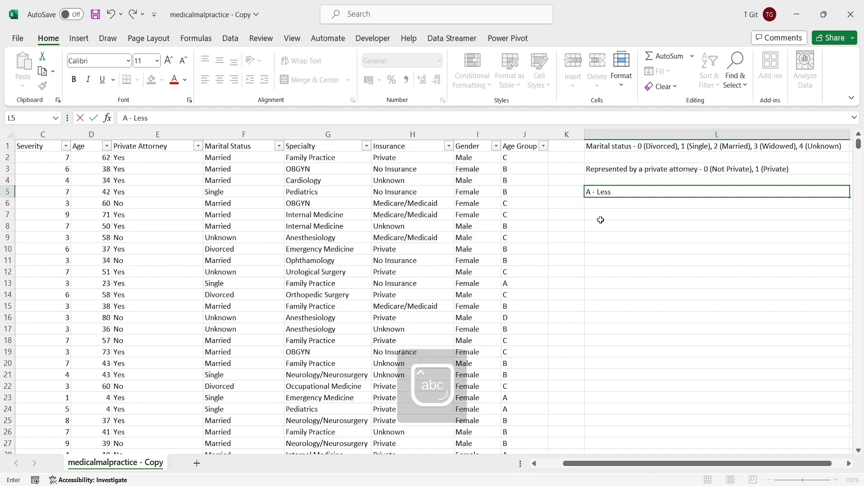
text(than 26)
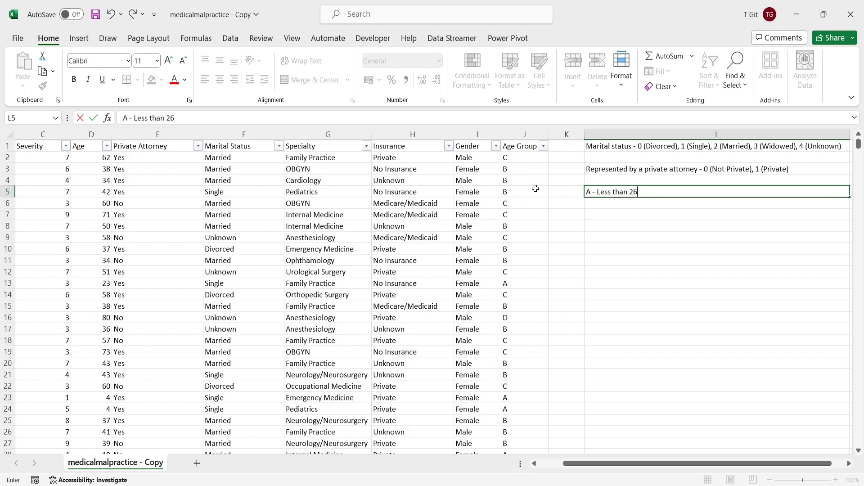
click(526, 157)
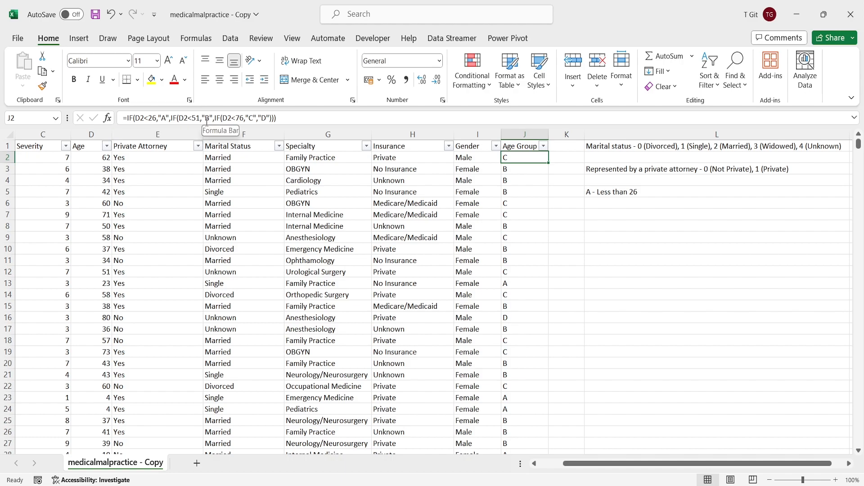
- Add the legend note "B - Between 25 & 51" in cell L6
double_click(587, 205)
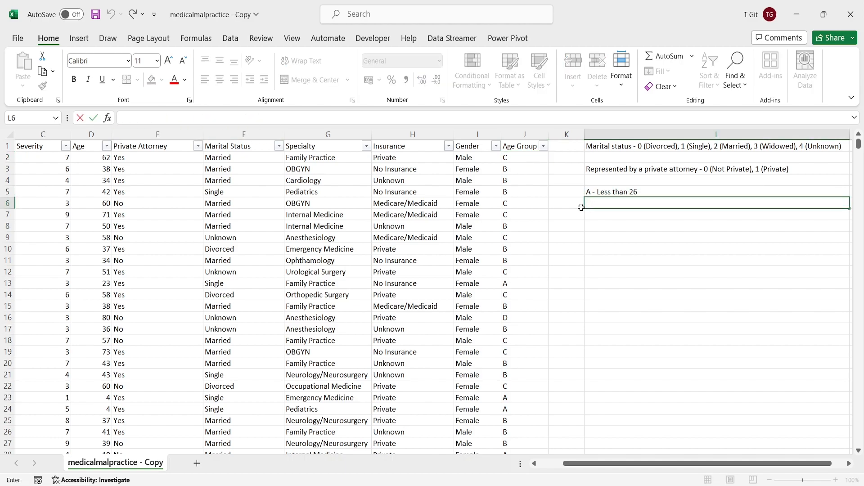
key(Caps_Lock)
text(B)
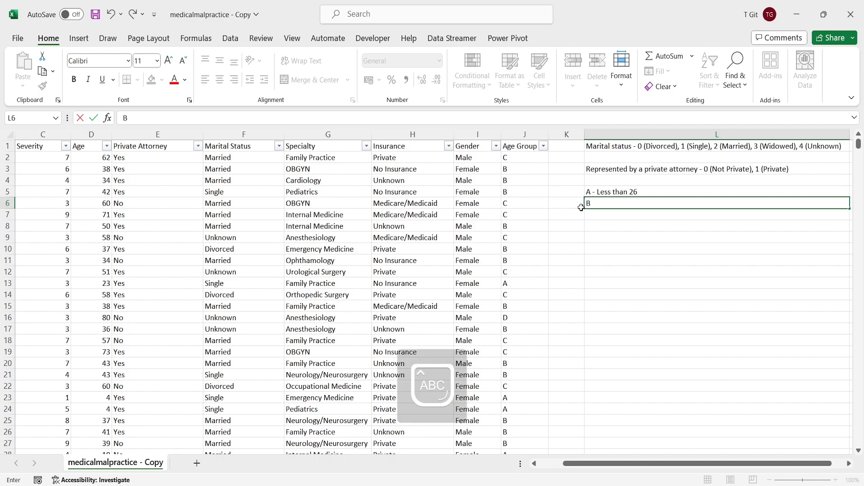
text( -)
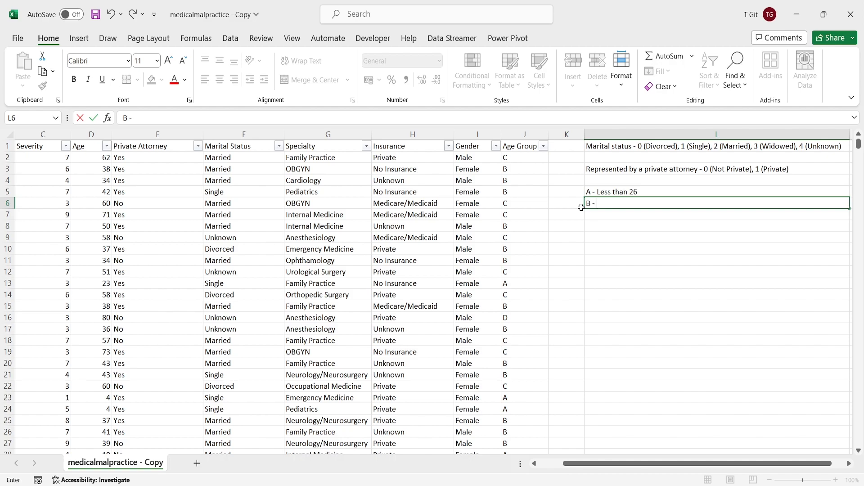
key(Caps_Lock)
text(b)
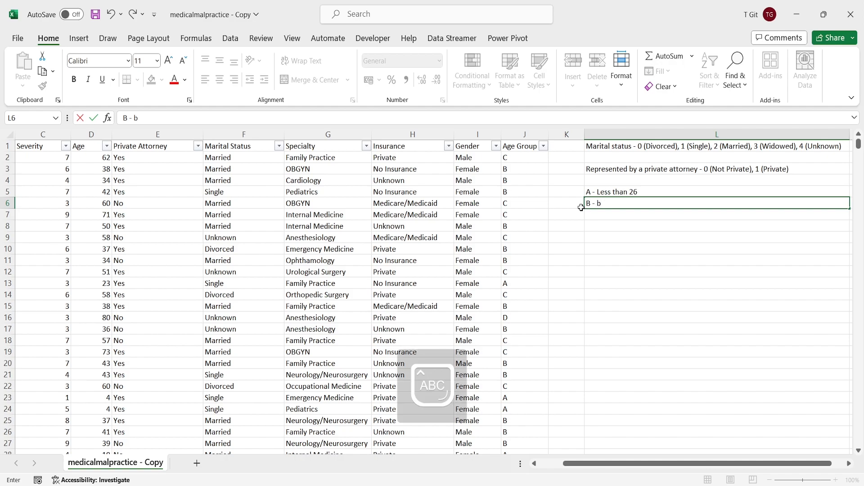
key(BackSpace)
text(B)
key(Caps_Lock)
text(etween 25 )
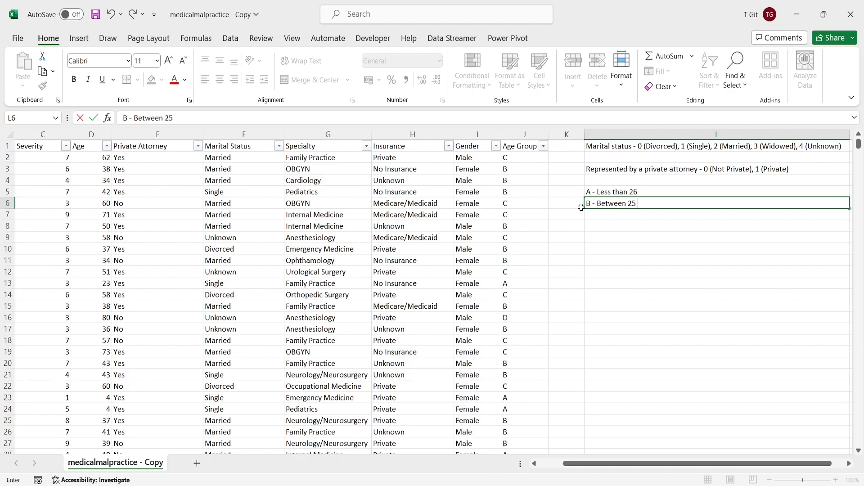
text(& 51)
- Add the legend note "C - Between 50 & 76" in cell L7, consulting the J2 formula for the range
double_click(626, 218)
key(Caps_Lock)
text(C -)
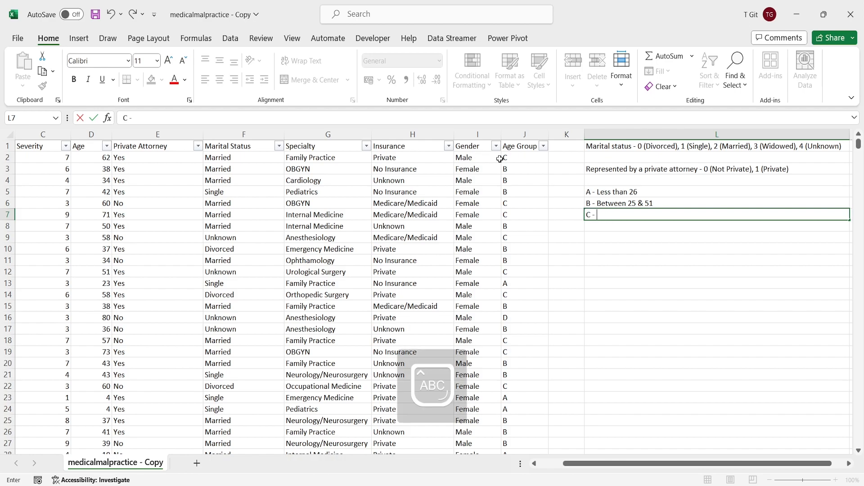
click(520, 158)
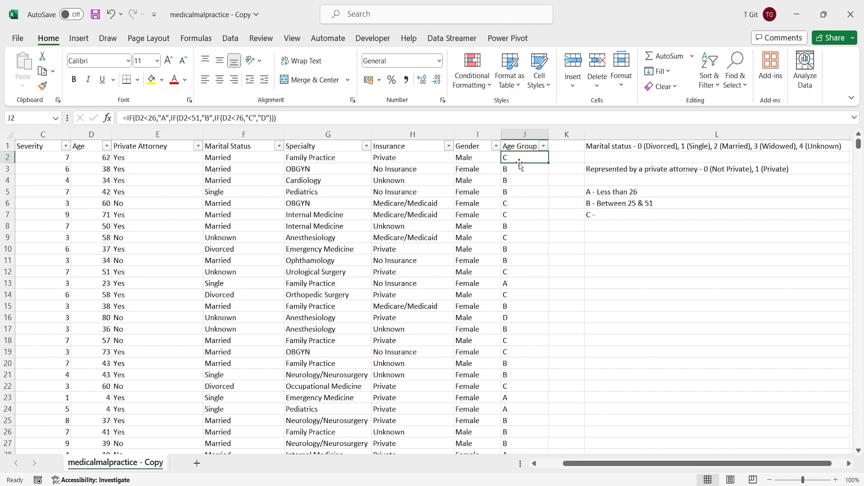
double_click(623, 214)
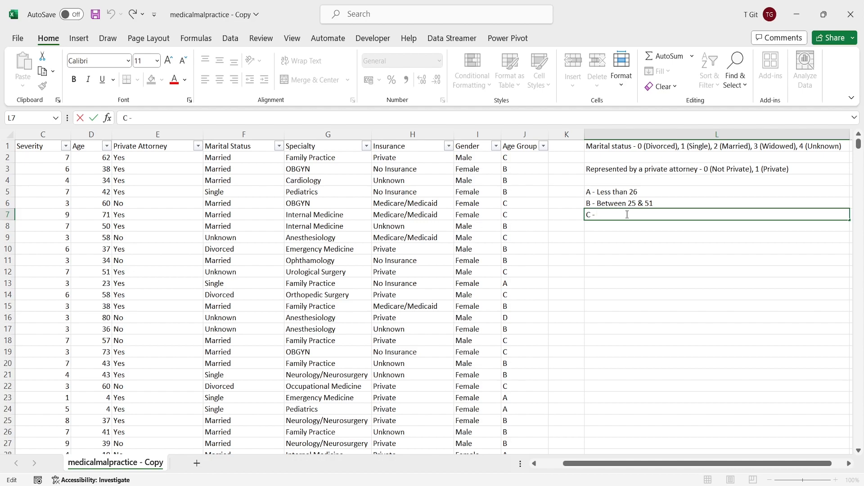
text(B)
key(Caps_Lock)
text(etwe)
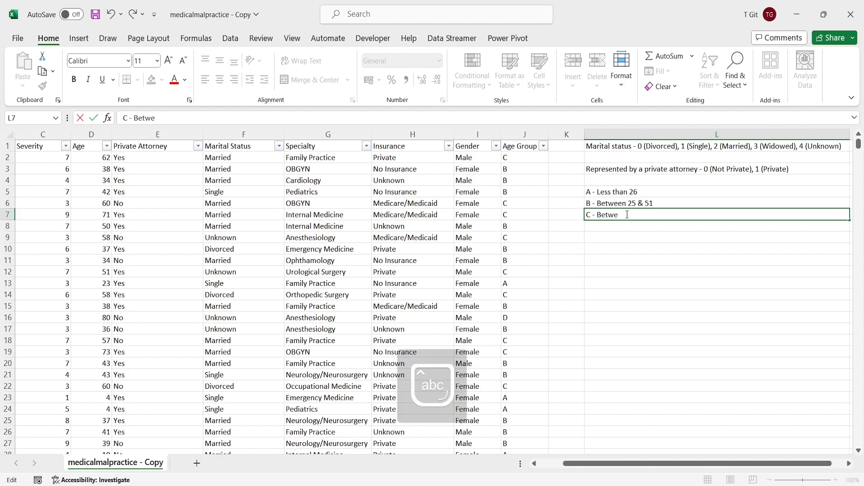
text(en 50 &)
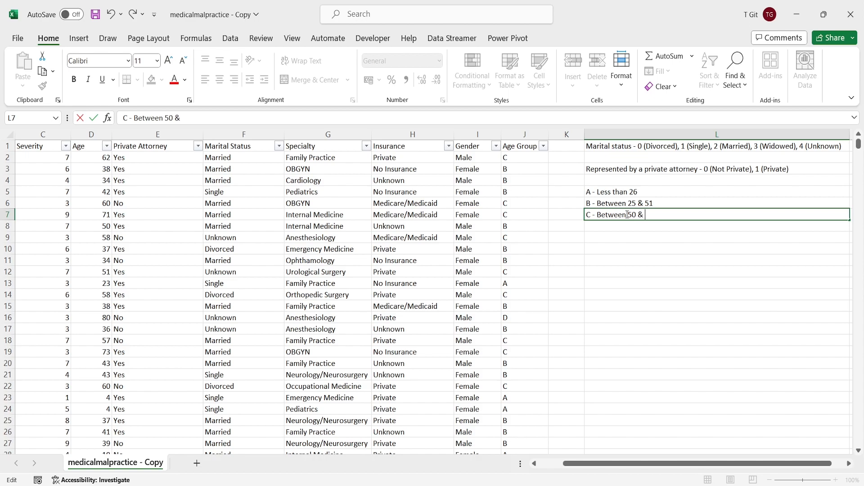
text( 76)
key(Return)
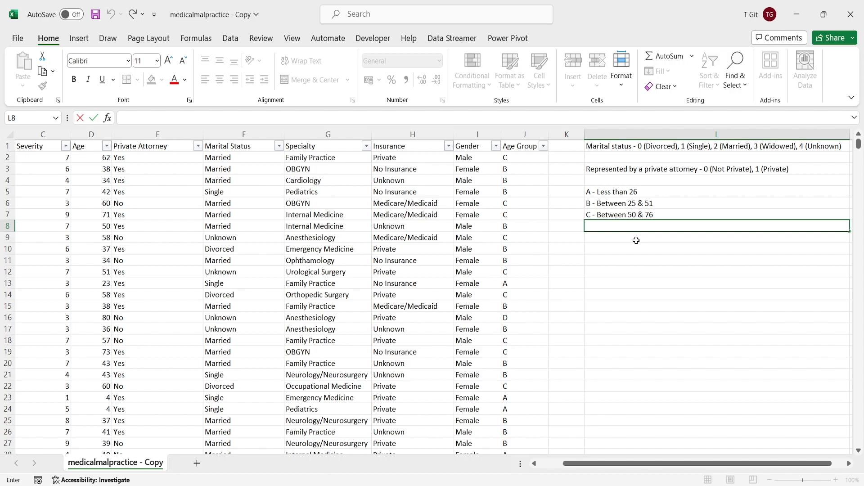
- Add the legend note "D - Greater than 75" in cell L8, consulting the J2 formula for the range
text(D -)
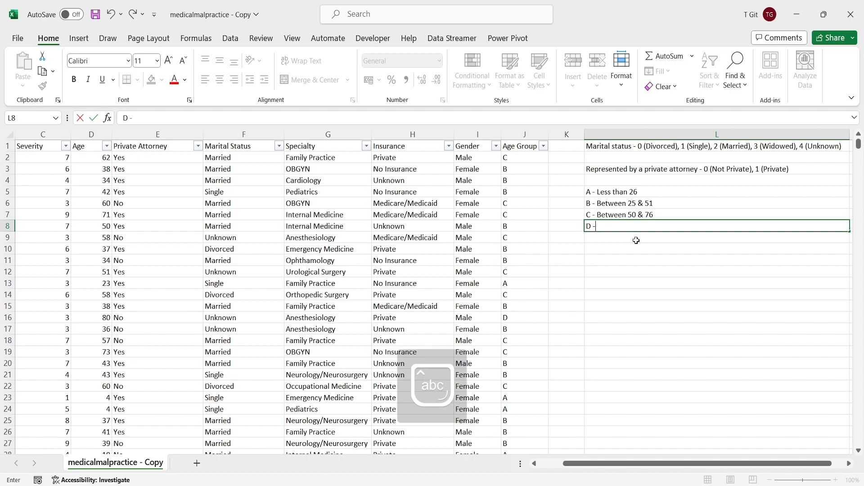
click(519, 157)
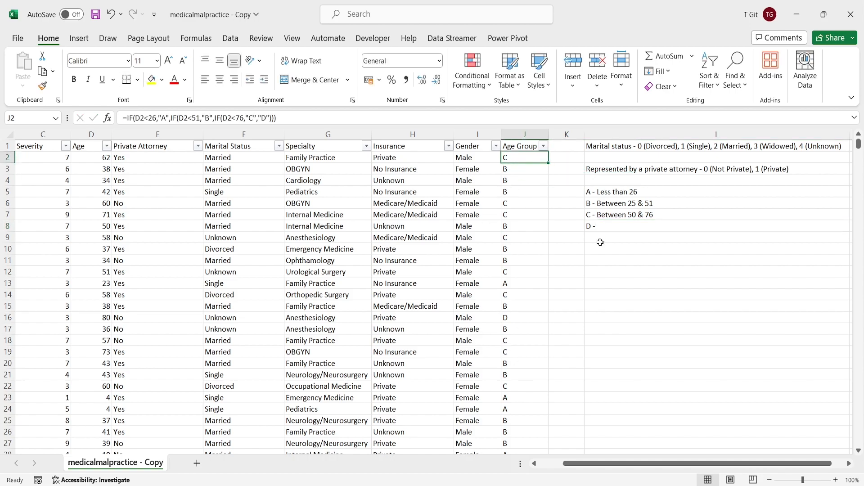
double_click(606, 229)
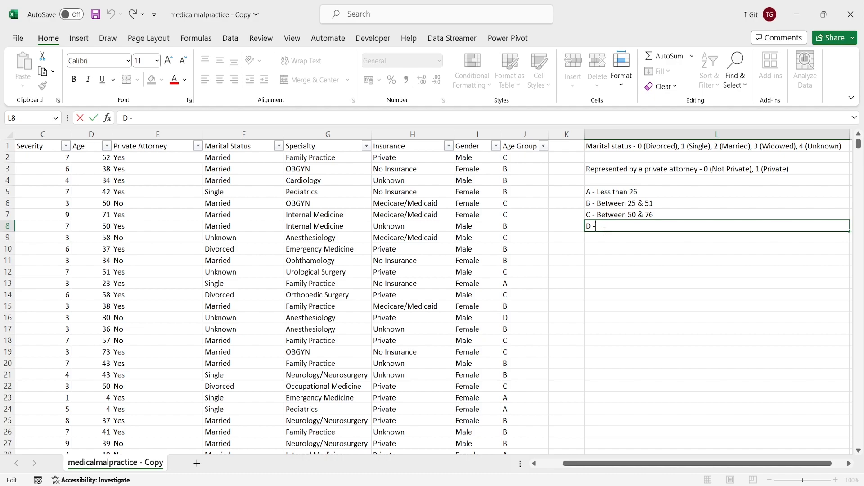
text(Greater)
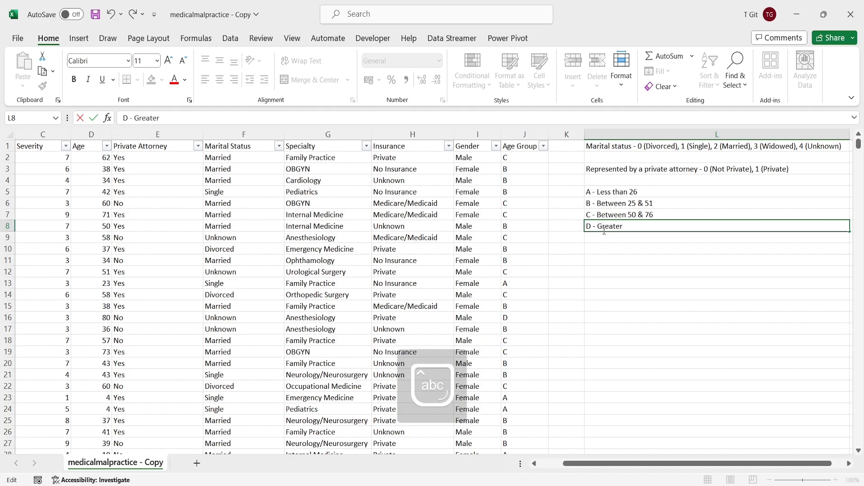
text( than 75)
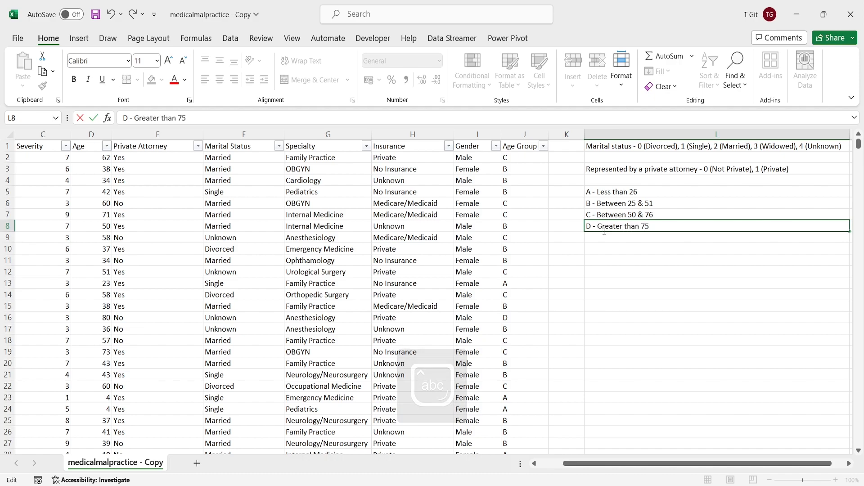
key(Return)
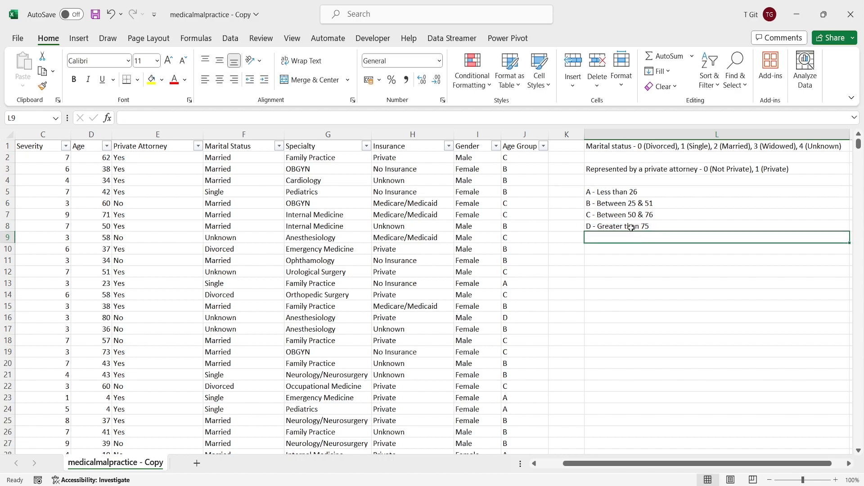
drag(642, 192, 646, 227)
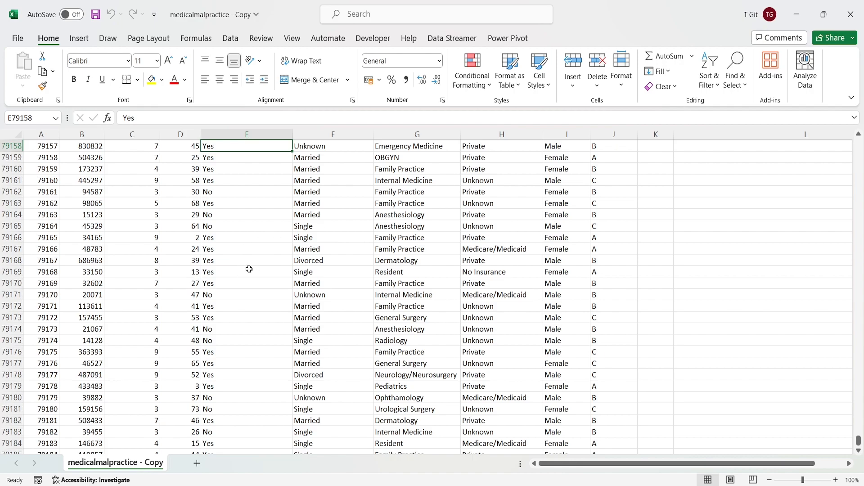
- Create a PivotTable from the whole dataset, A1 to J79211, on a new worksheet
key(ctrl+Up)
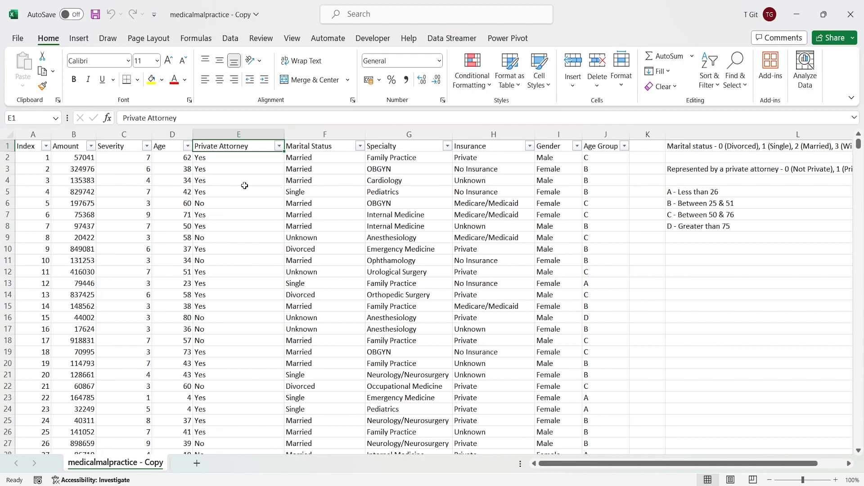
click(214, 192)
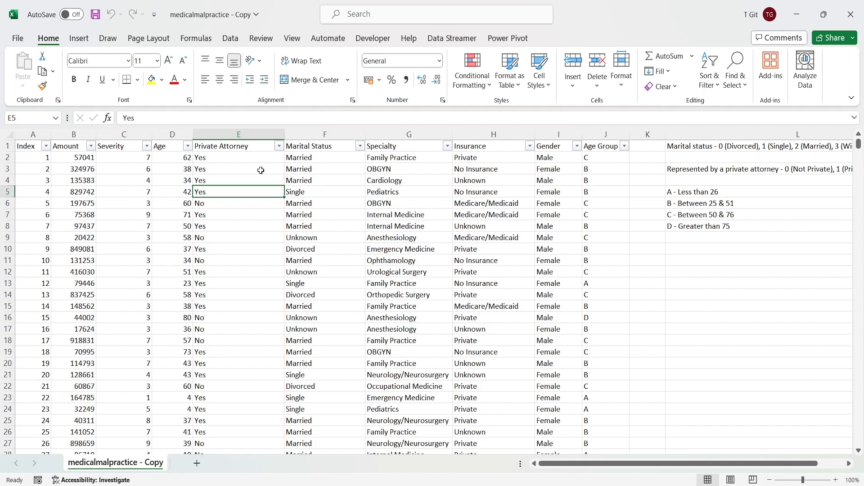
click(81, 39)
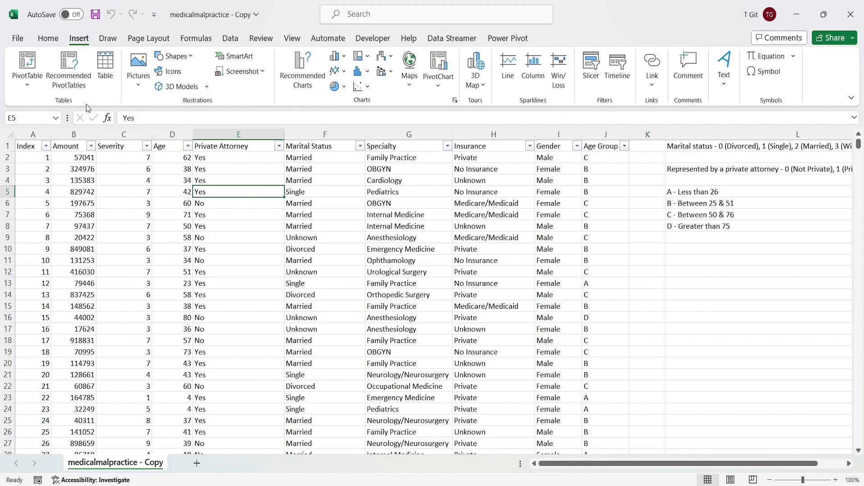
click(28, 84)
click(61, 105)
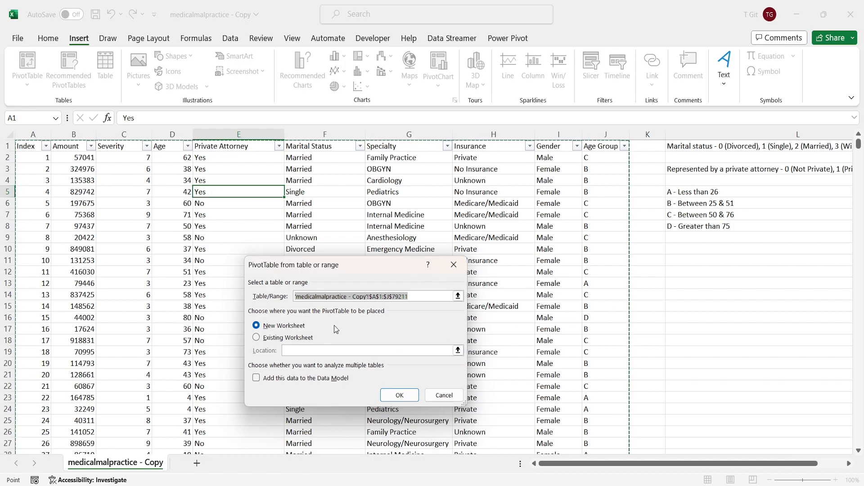
click(396, 395)
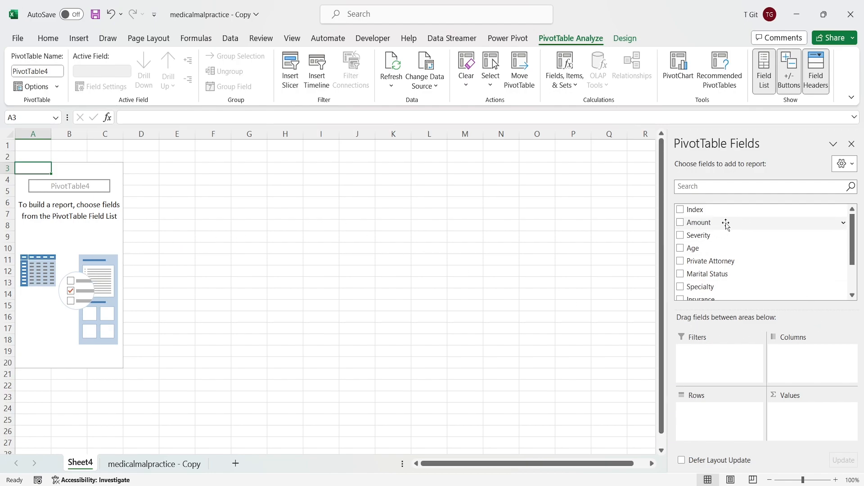
- Build the PivotTable with the sum of Amount as values and Age Group as rows
drag(726, 225, 795, 412)
scroll(733, 253, down, 2)
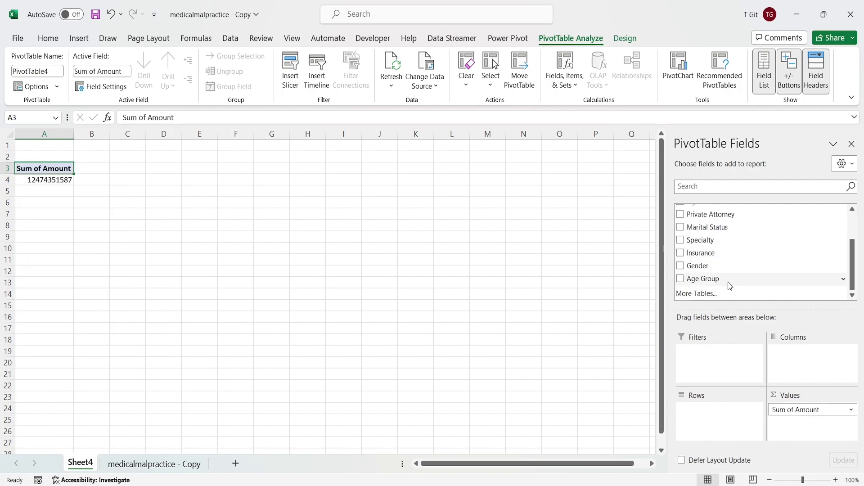
drag(729, 282, 714, 415)
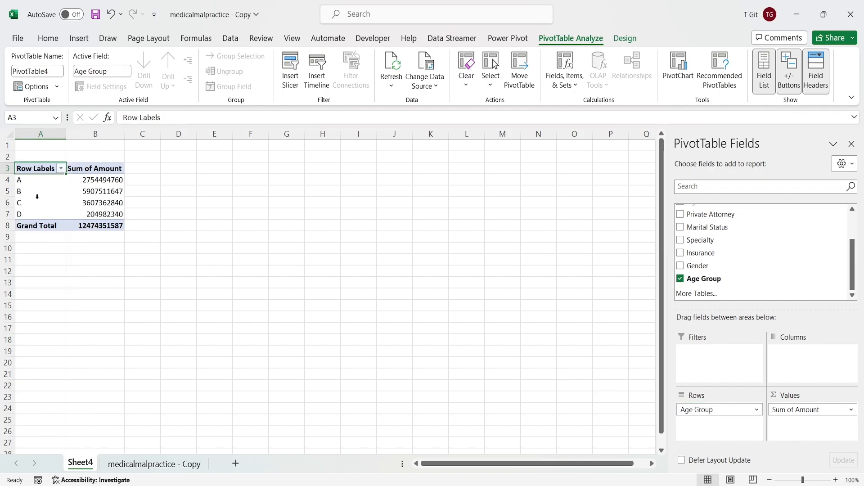
- Format the Sum of Amount values in B4:B8, including the grand total, with the custom number format #.##,,, "B"
mouse_move(68, 190)
mouse_move(105, 179)
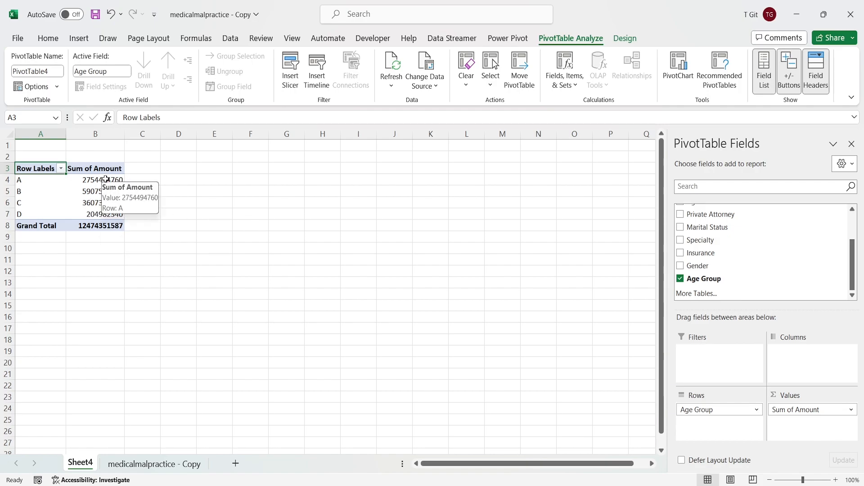
drag(105, 179, 105, 226)
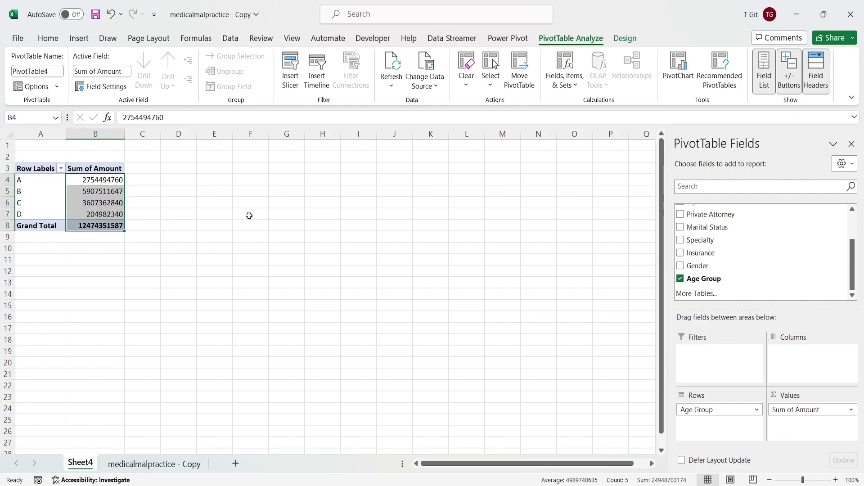
key(ctrl+1)
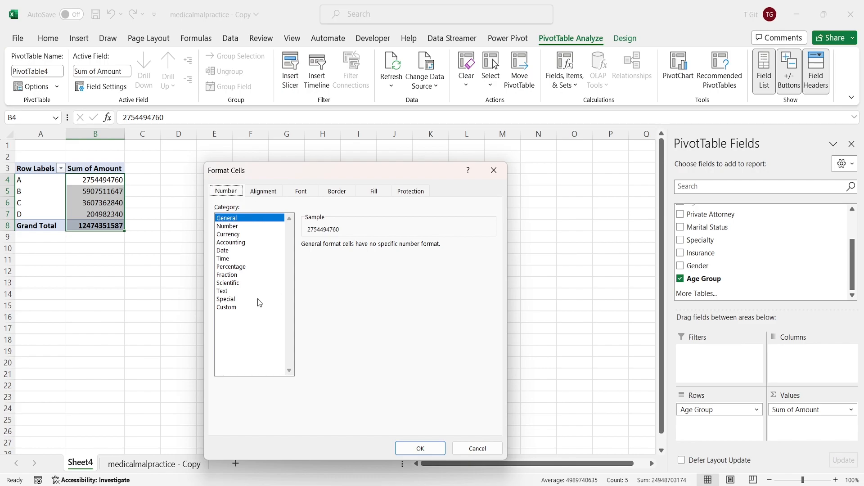
click(230, 308)
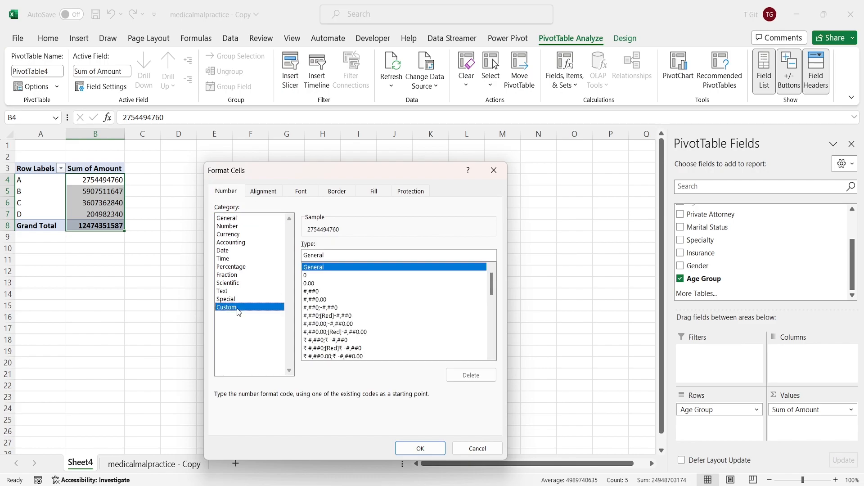
double_click(336, 254)
key(BackSpace)
text(#)
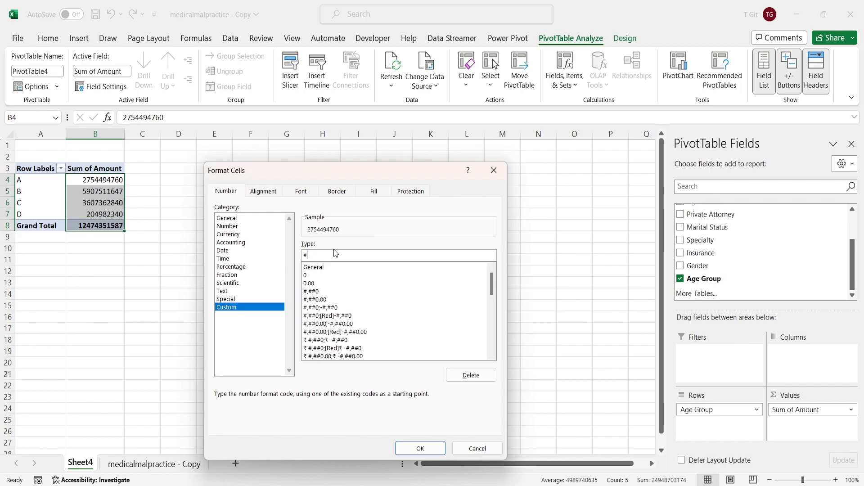
text(.##,)
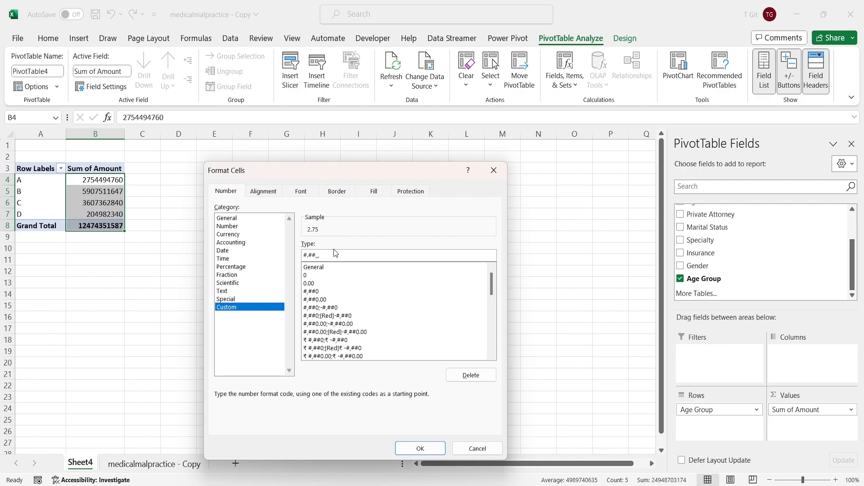
text(,, "B)
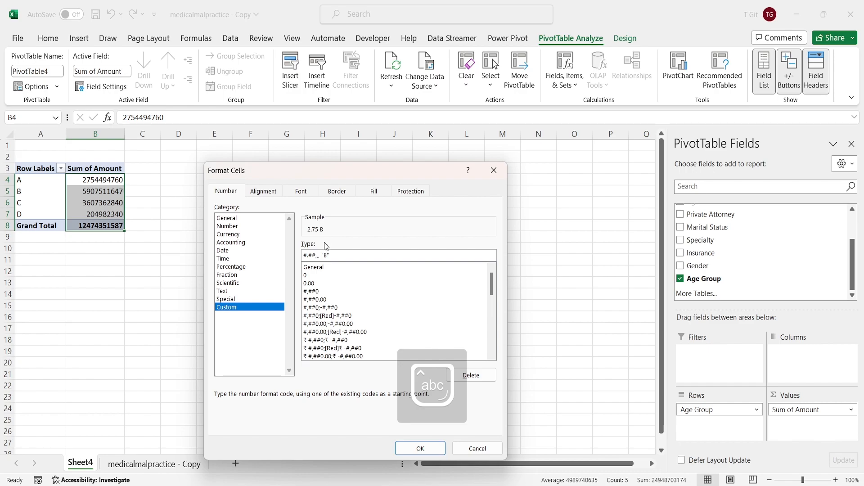
text(")
click(420, 448)
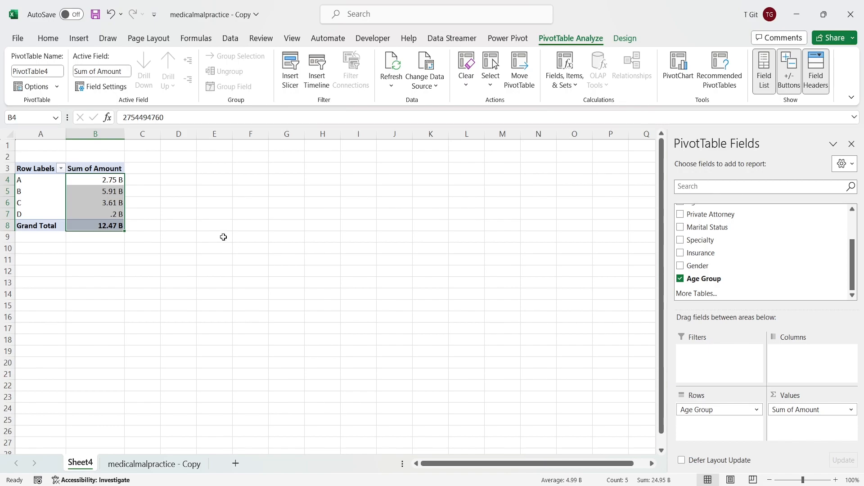
click(221, 216)
- Insert a Line with Markers PivotChart based on the Age Group PivotTable
click(110, 198)
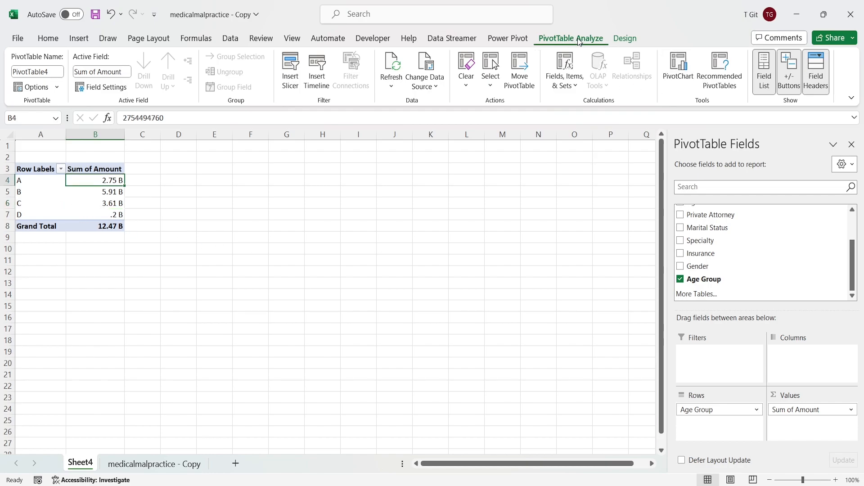
click(678, 68)
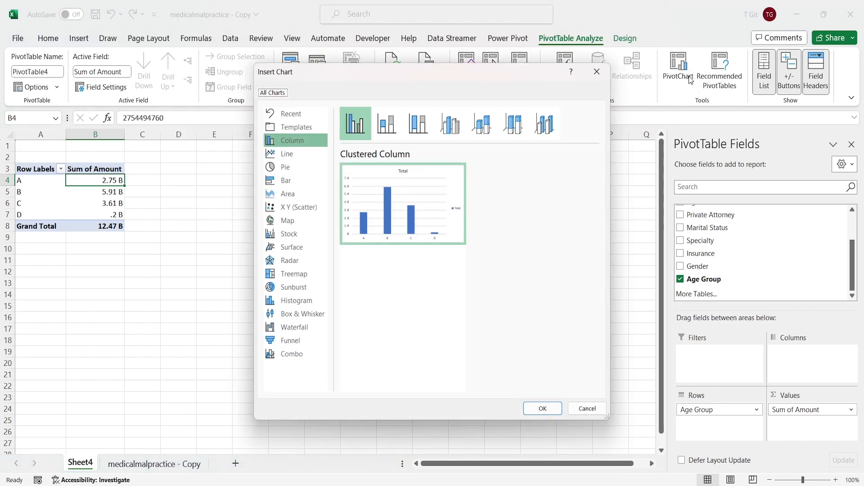
mouse_move(357, 236)
click(300, 154)
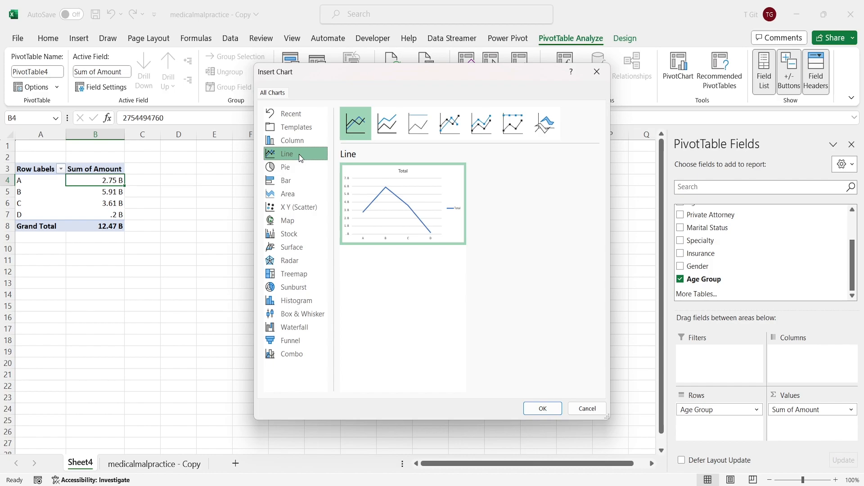
click(450, 124)
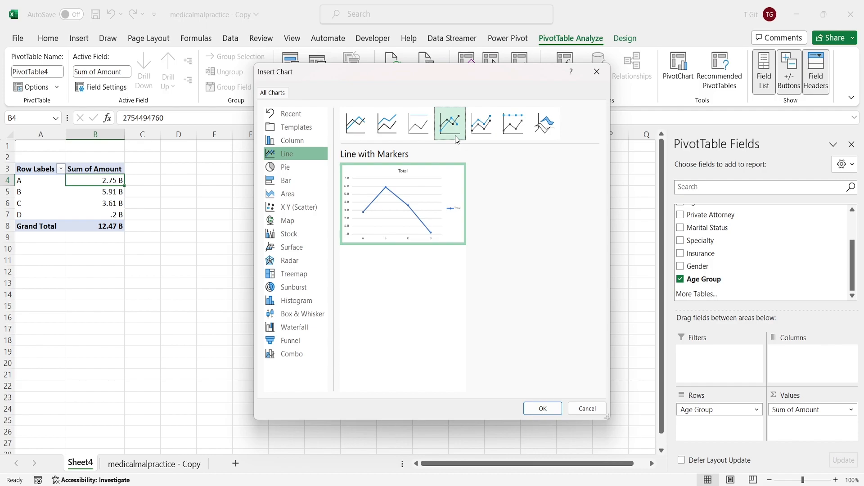
click(542, 407)
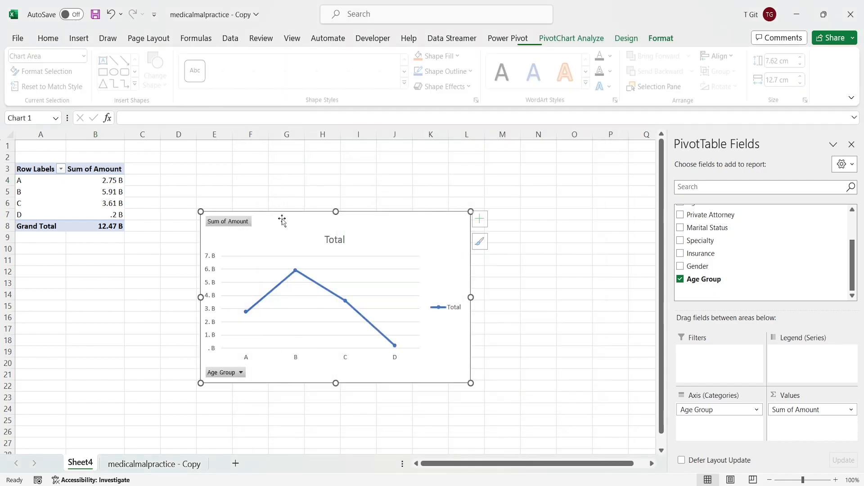
- Place the chart beside the PivotTable, shrink it to about 6.06 cm high by 11.92 cm wide, and hide all its field buttons
drag(286, 226, 251, 183)
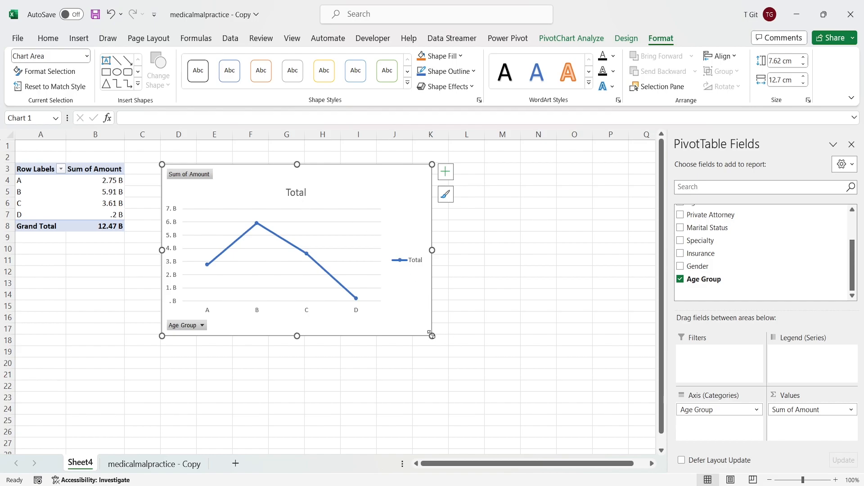
drag(432, 335, 415, 301)
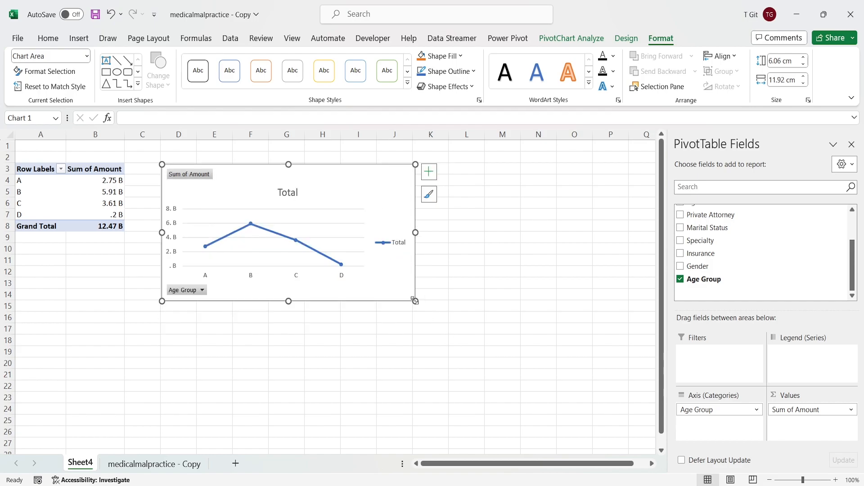
right_click(197, 179)
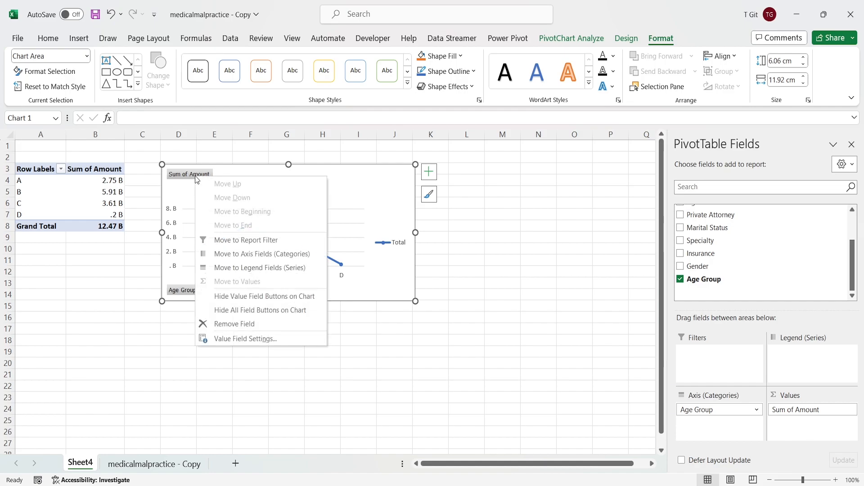
click(263, 310)
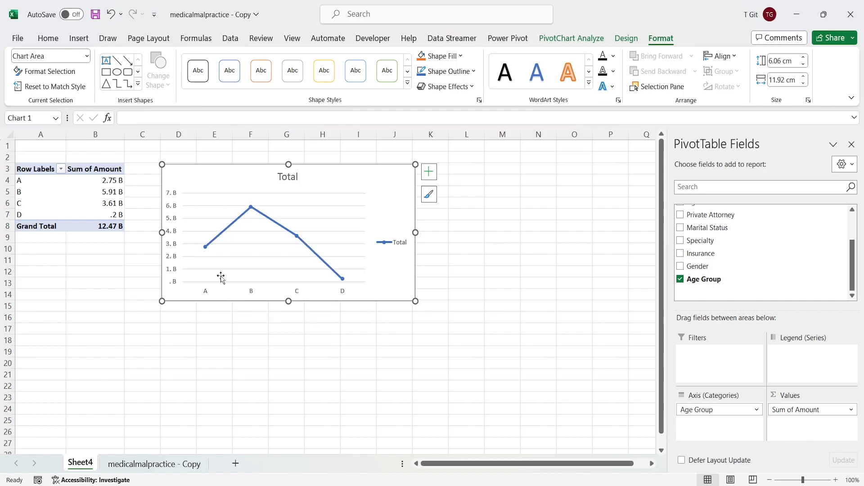
- Remove the legend and the gridlines from the Age Group line chart
click(392, 244)
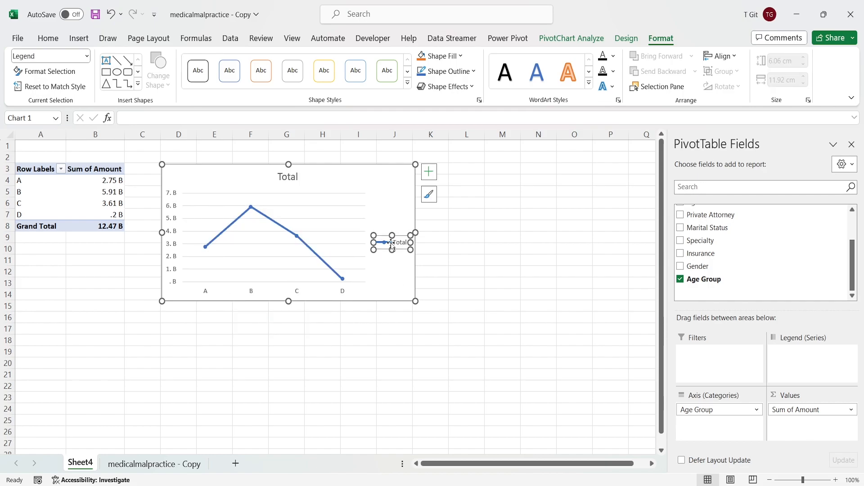
key(Delete)
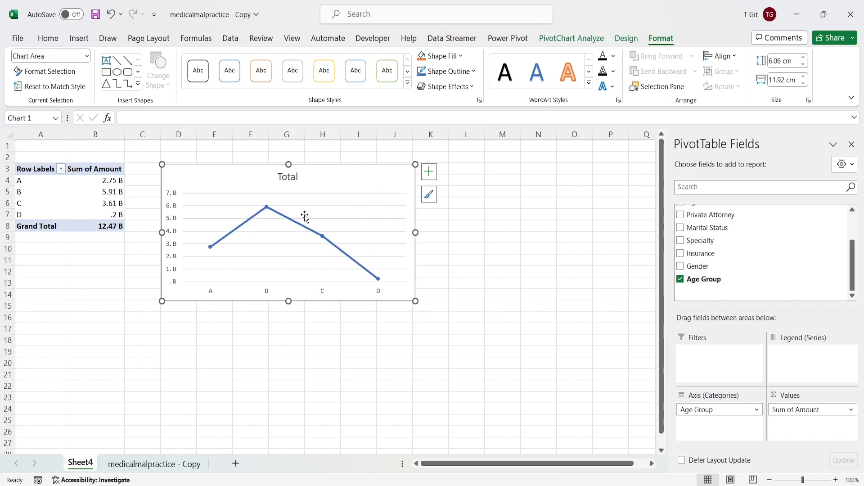
click(429, 171)
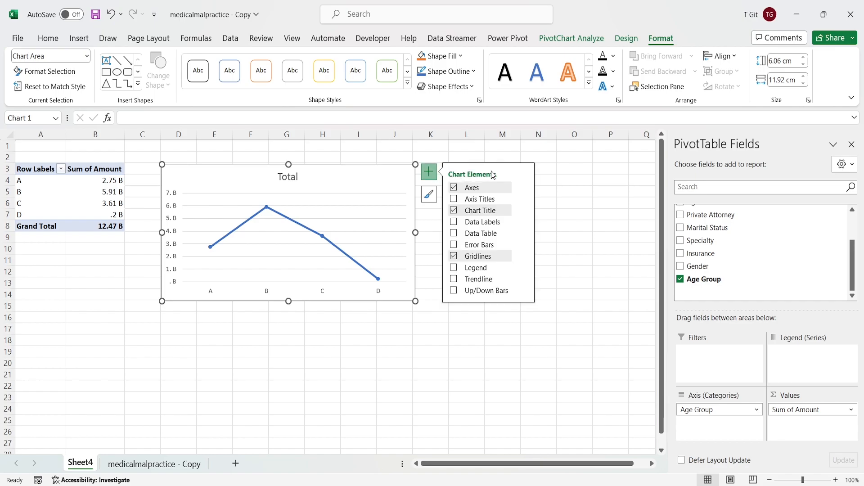
click(454, 256)
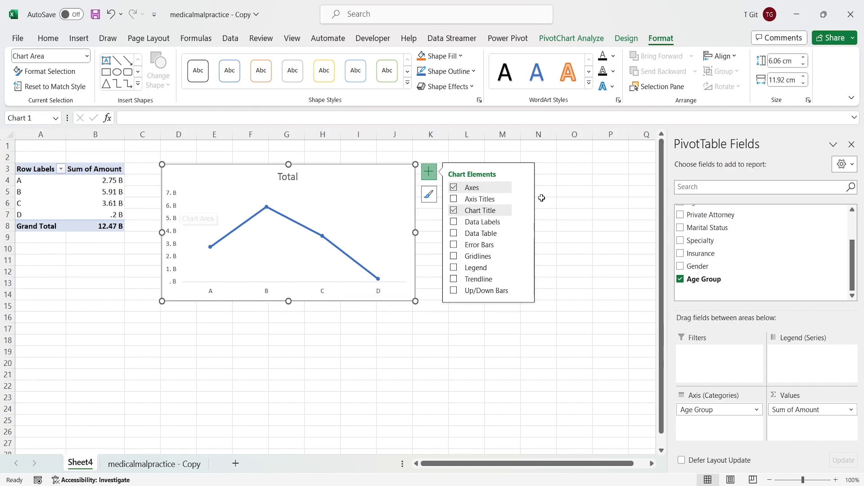
- Remove the primary vertical axis from the Age Group line chart and show data labels on its points
click(524, 188)
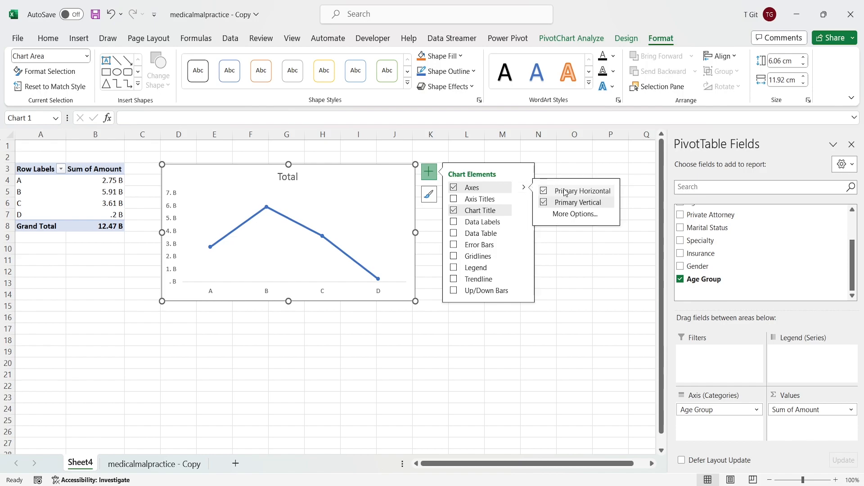
click(545, 203)
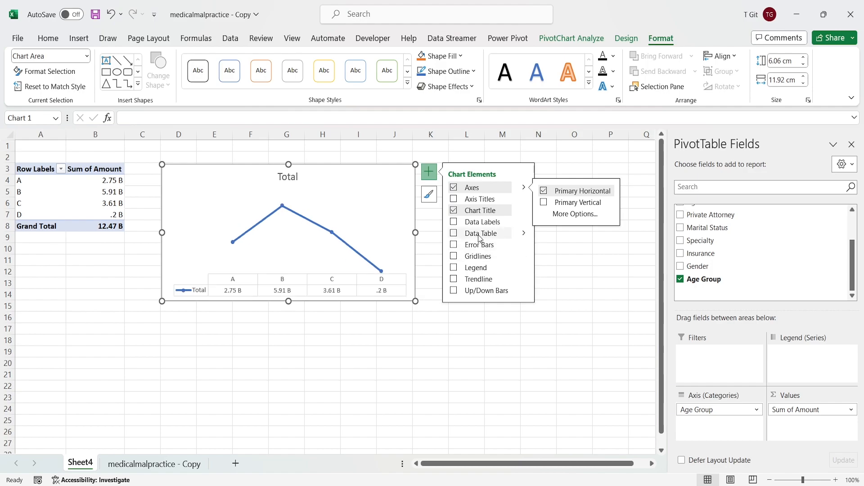
click(454, 225)
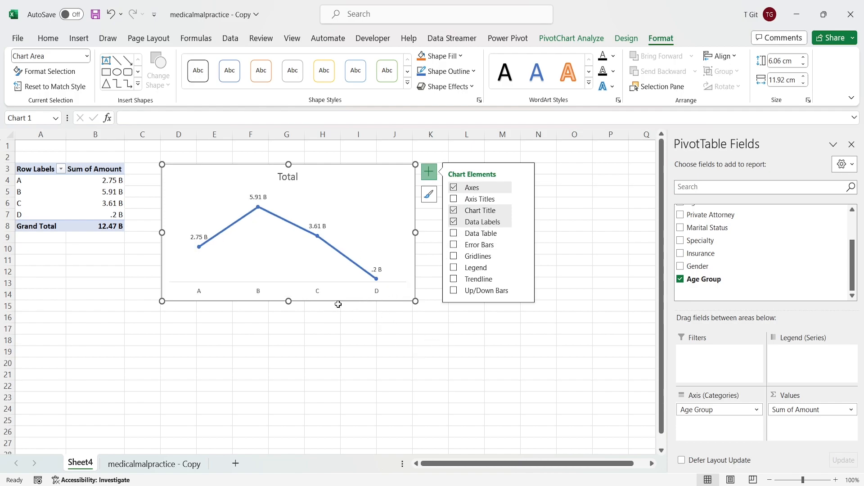
- Remove the outline of the line chart's horizontal category axis
right_click(291, 287)
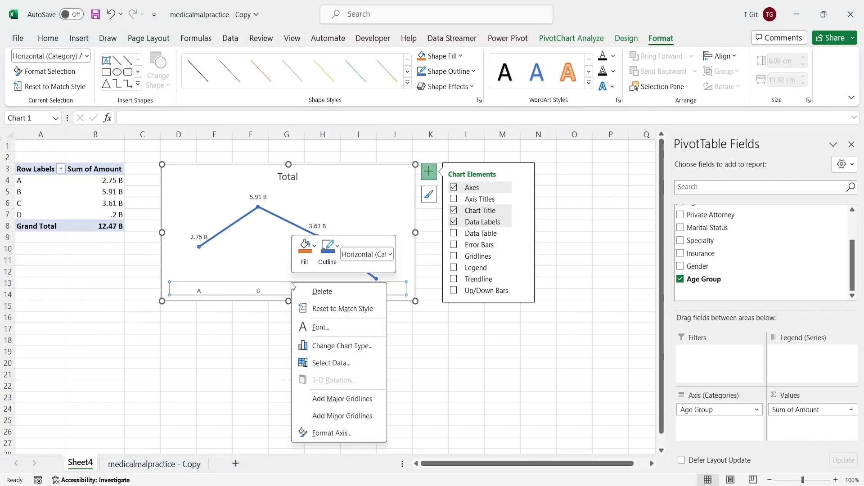
click(334, 256)
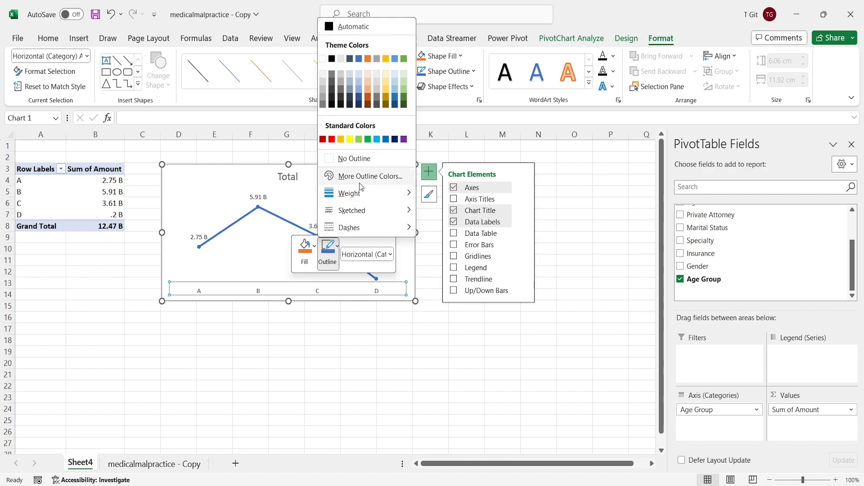
click(359, 159)
click(356, 338)
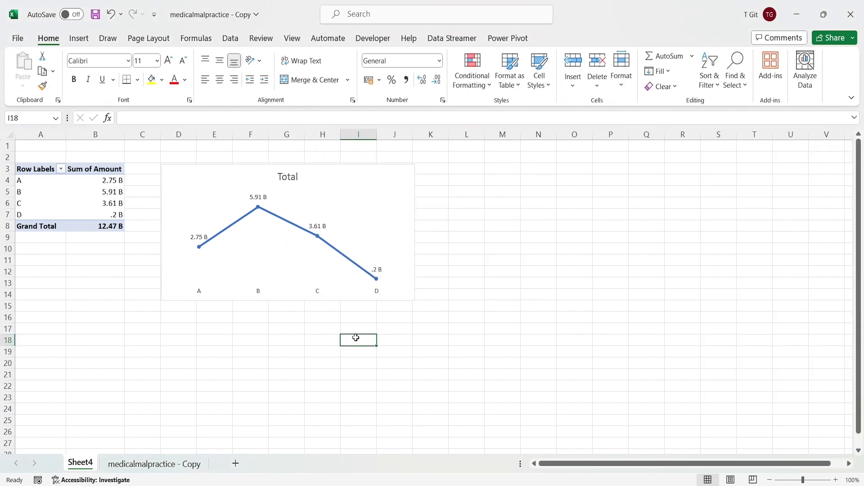
- Sort the line chart's age groups by Sum of Amount from largest to smallest
click(381, 187)
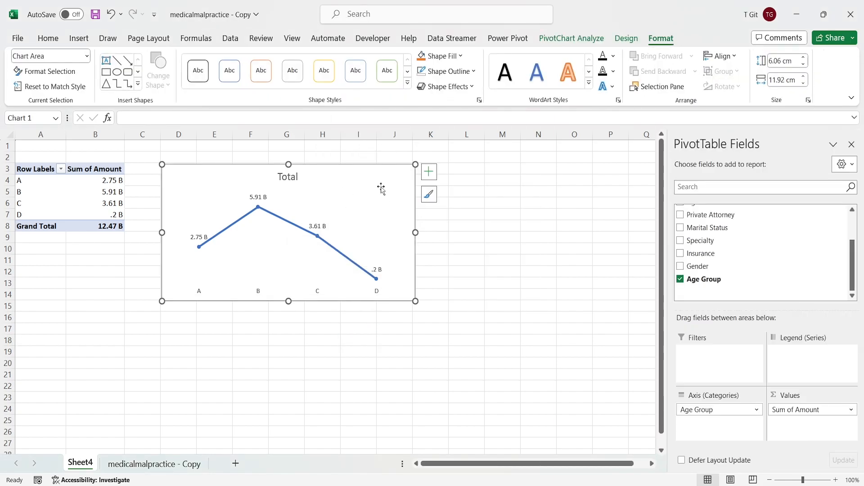
right_click(331, 246)
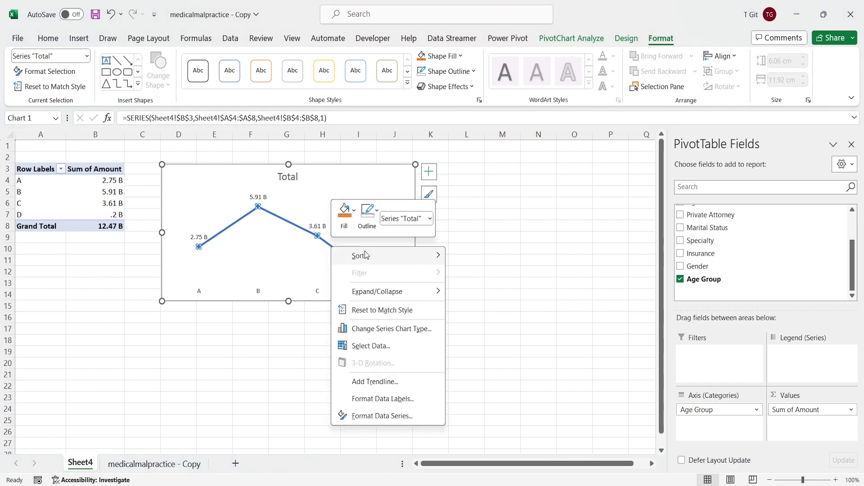
mouse_move(365, 252)
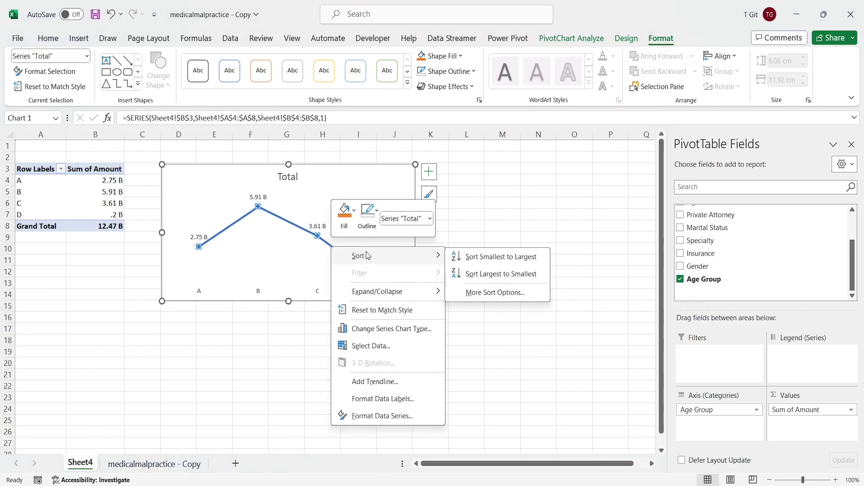
click(483, 275)
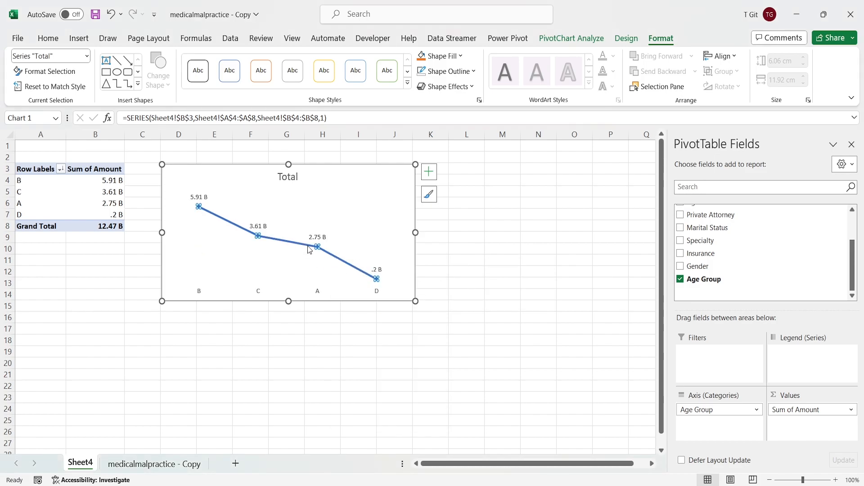
- Sort the line chart's age groups by Sum of Amount from smallest to largest
right_click(310, 249)
mouse_move(340, 258)
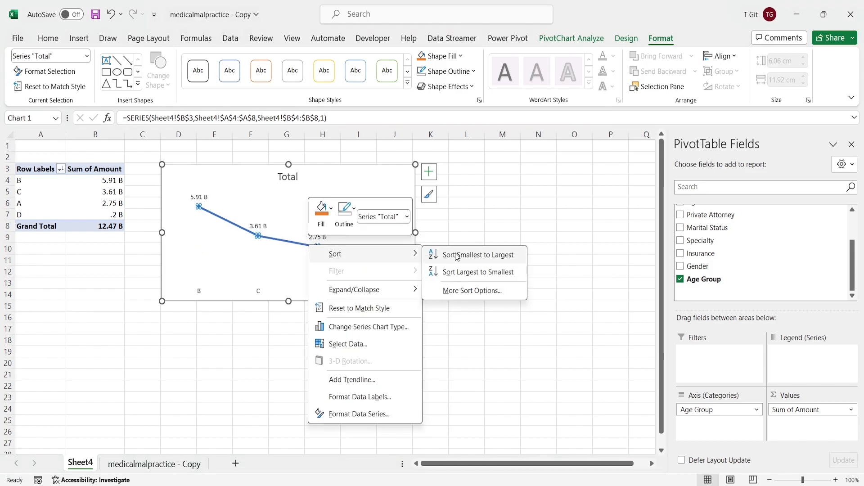
click(457, 256)
click(467, 260)
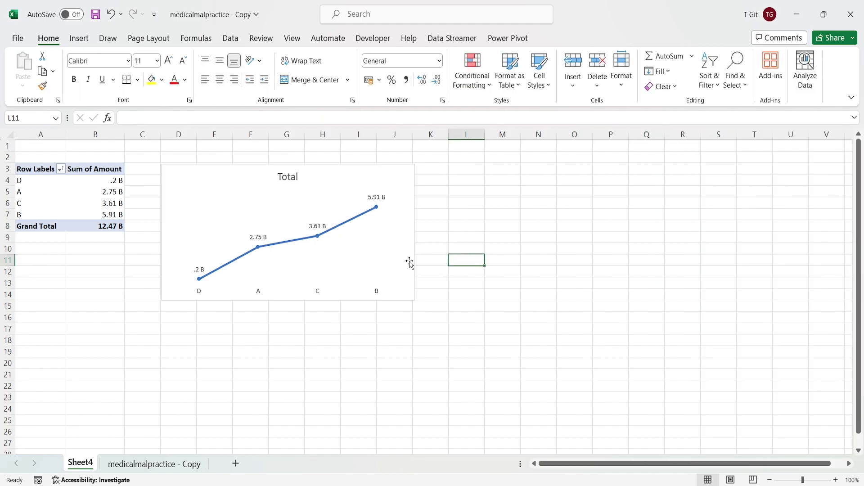
- Replace the line chart's title with "Total Claim Amount by Age Groups"
click(394, 250)
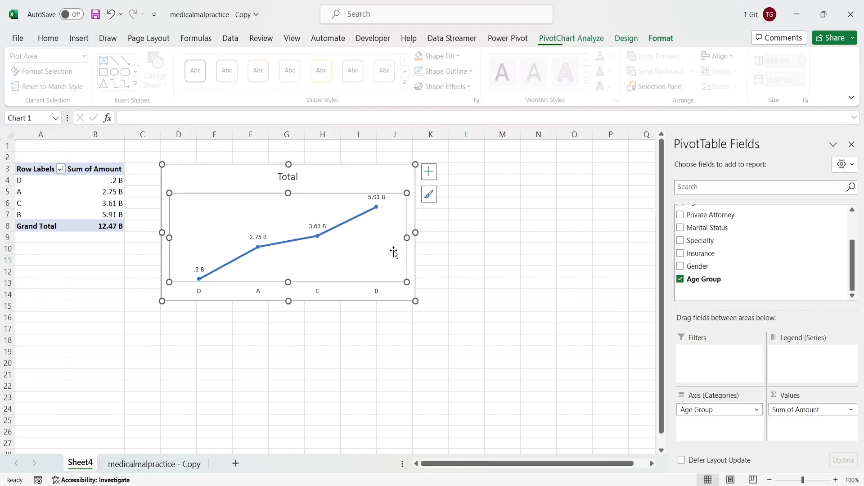
click(357, 185)
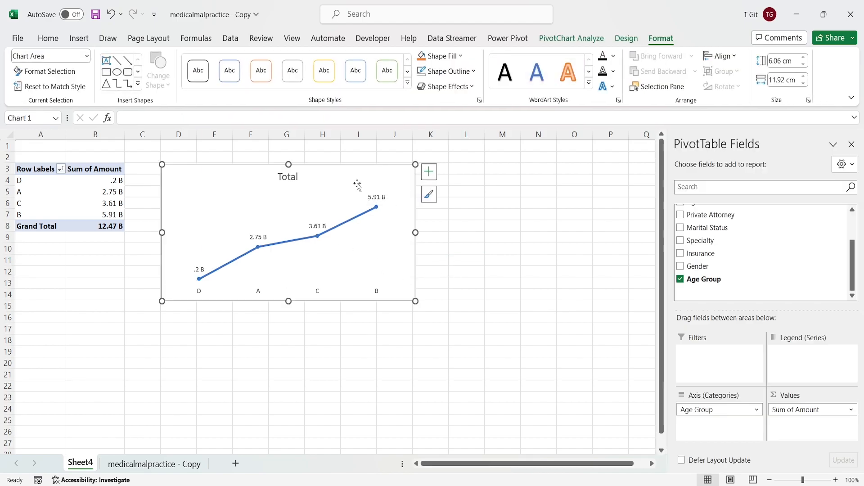
click(290, 177)
double_click(290, 177)
double_click(292, 178)
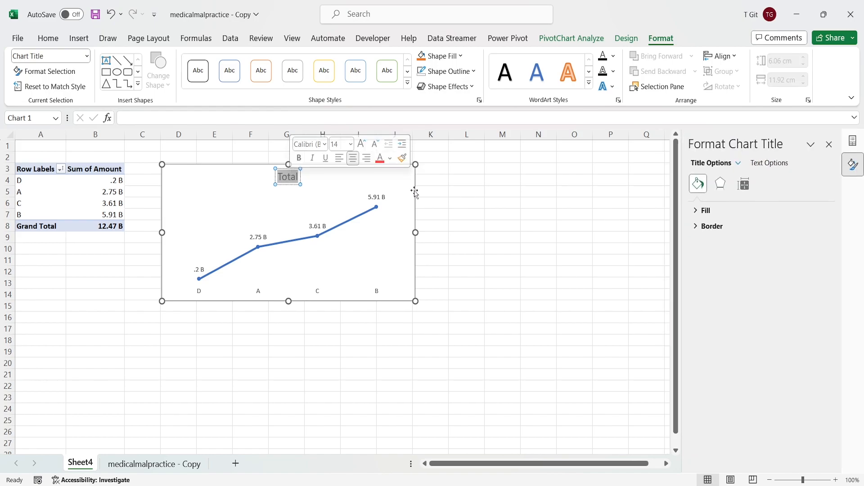
text(Cla)
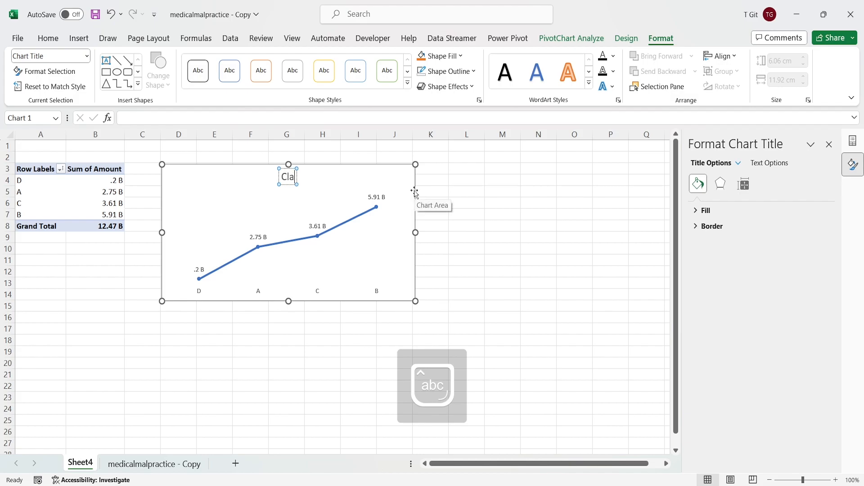
text(ims)
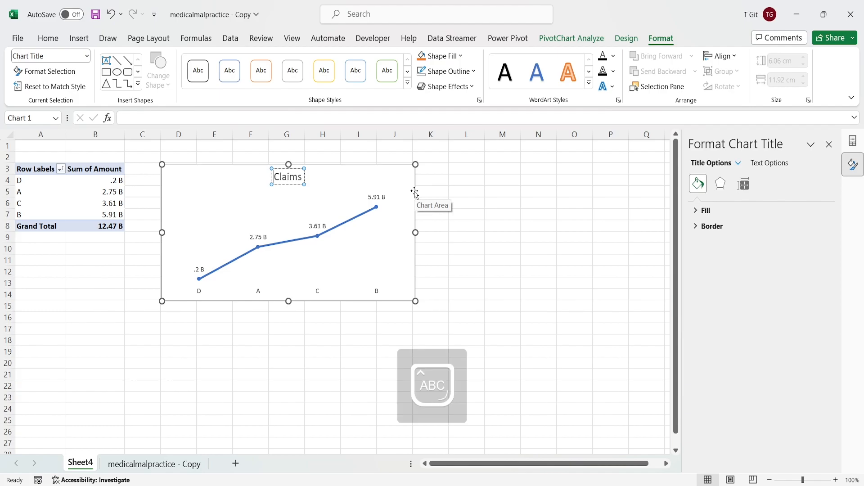
text(Total)
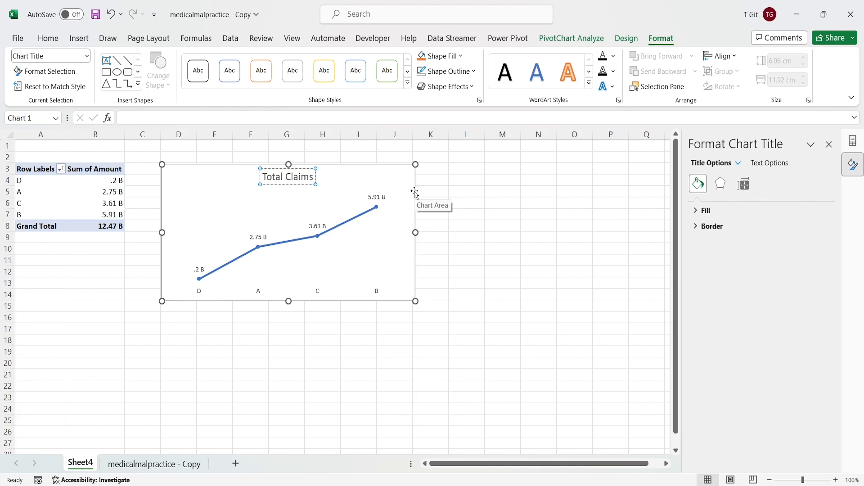
key(BackSpace)
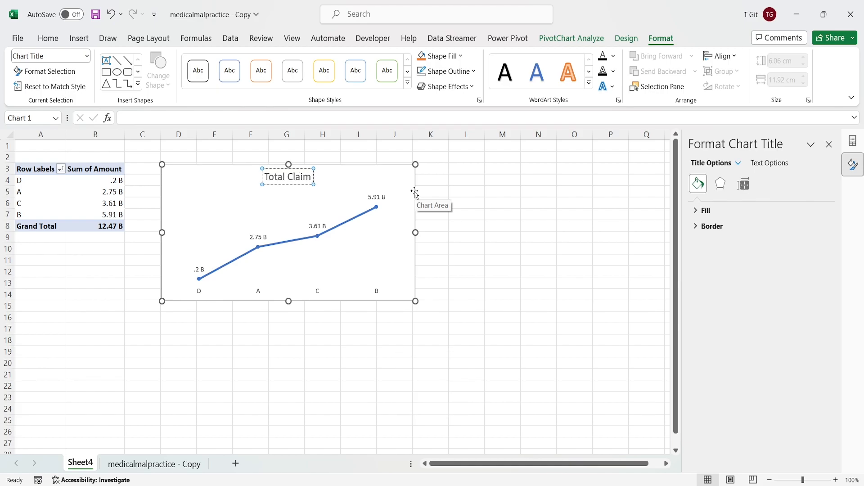
text(Amoun)
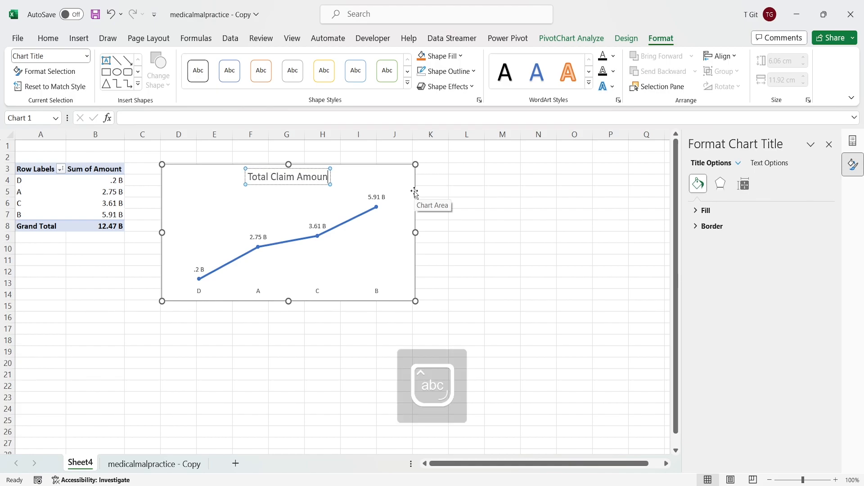
text(t by)
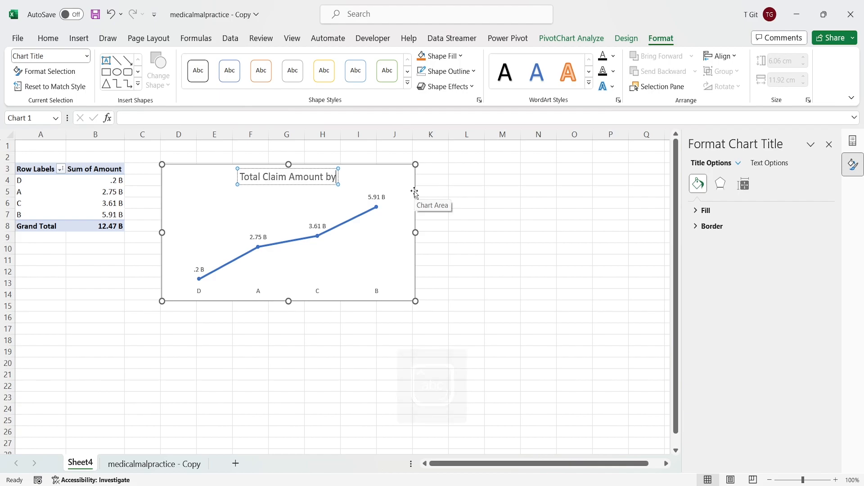
text( A)
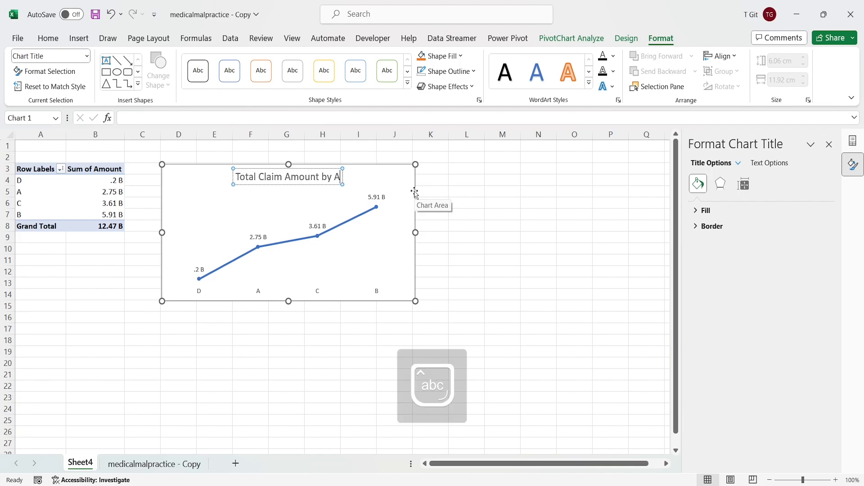
text(ge Gr)
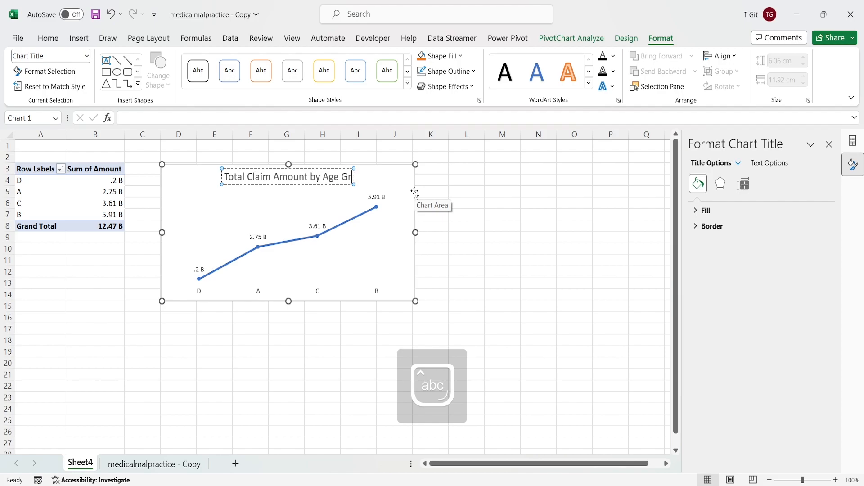
text(oups)
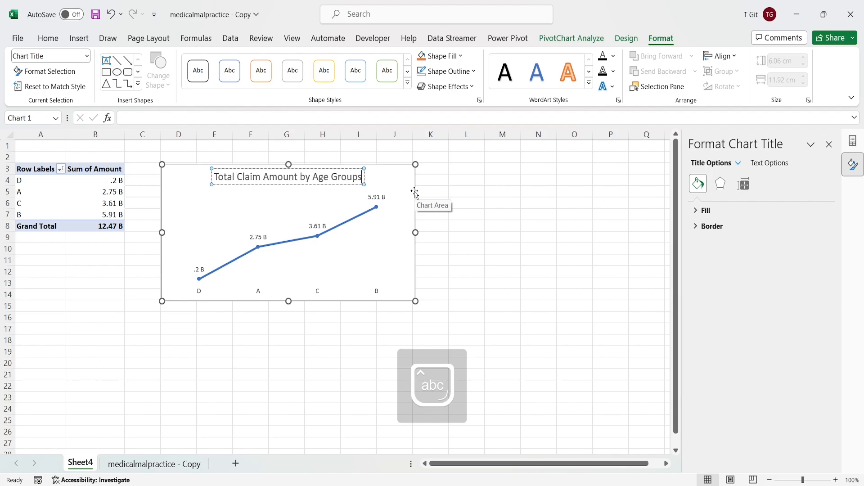
click(439, 178)
- Make the chart title bold and black, and move it to the chart's upper-left corner
click(287, 177)
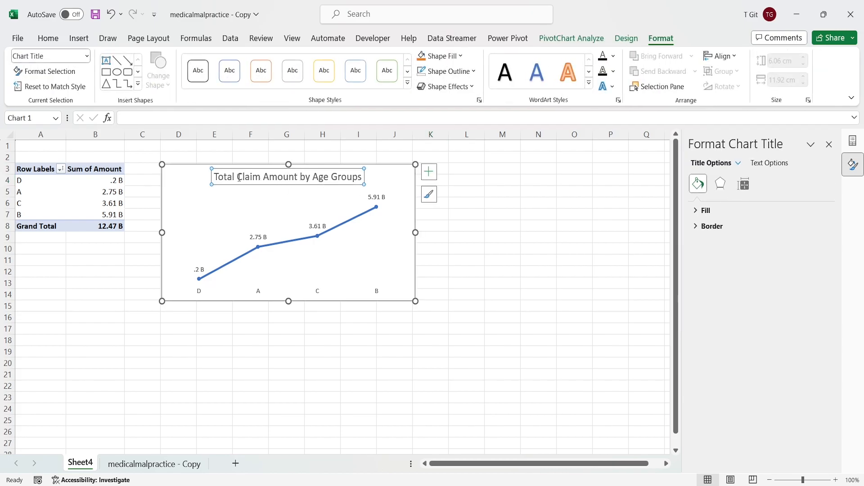
click(48, 38)
click(75, 81)
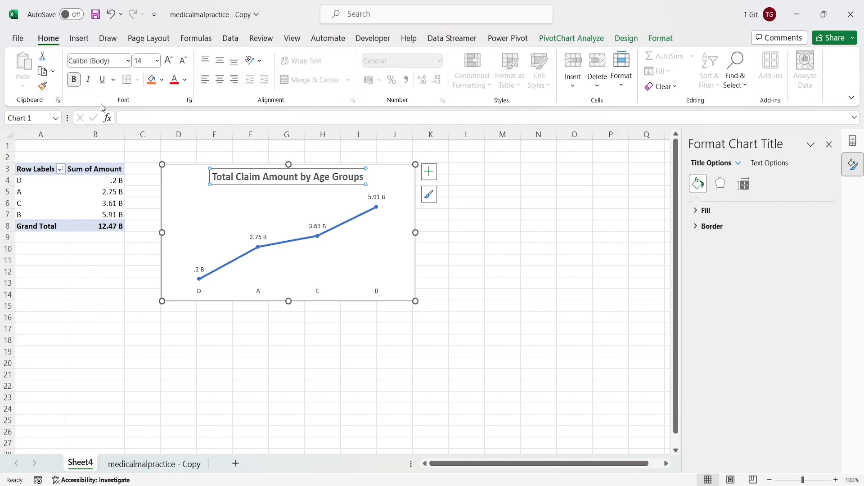
click(184, 80)
click(187, 96)
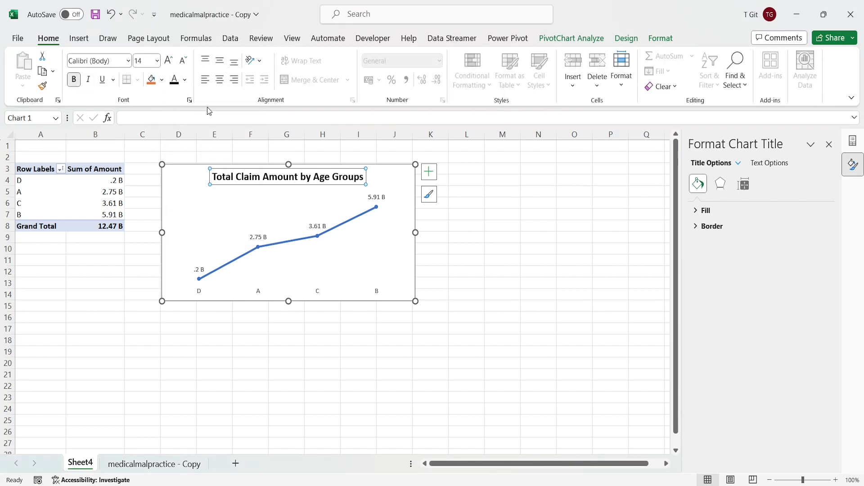
click(470, 202)
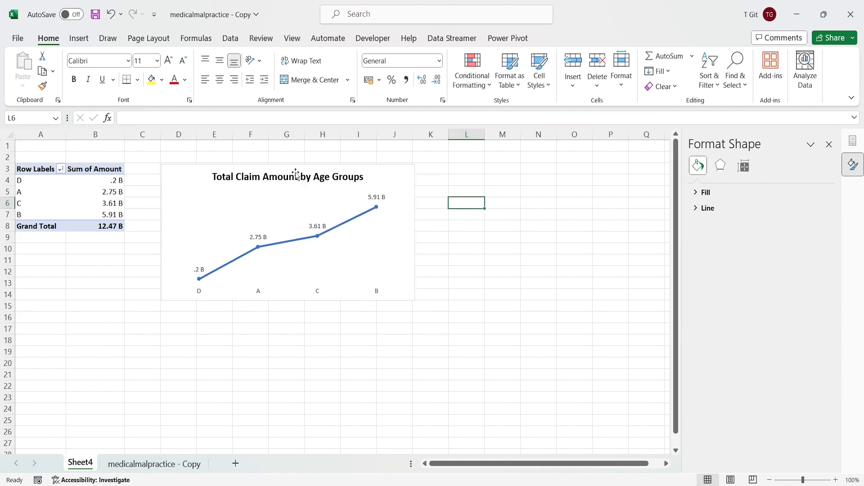
drag(295, 177, 258, 176)
click(488, 193)
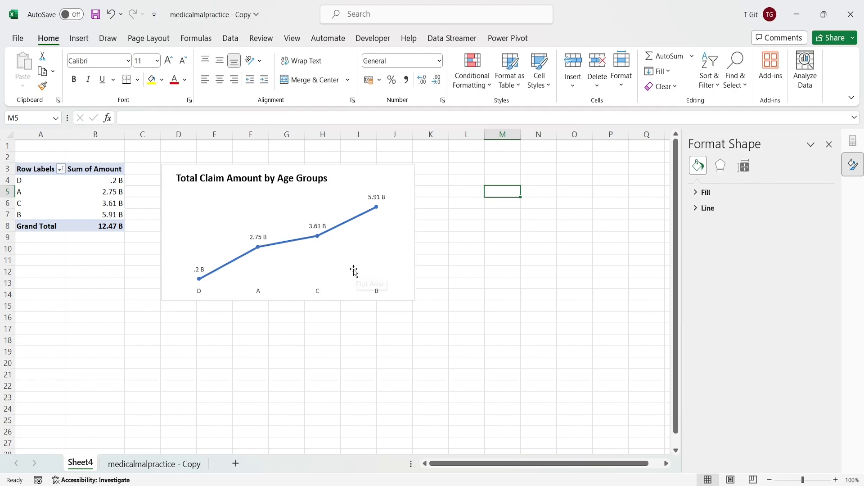
- Make the line chart's data labels bold and set their font size to 8
click(378, 197)
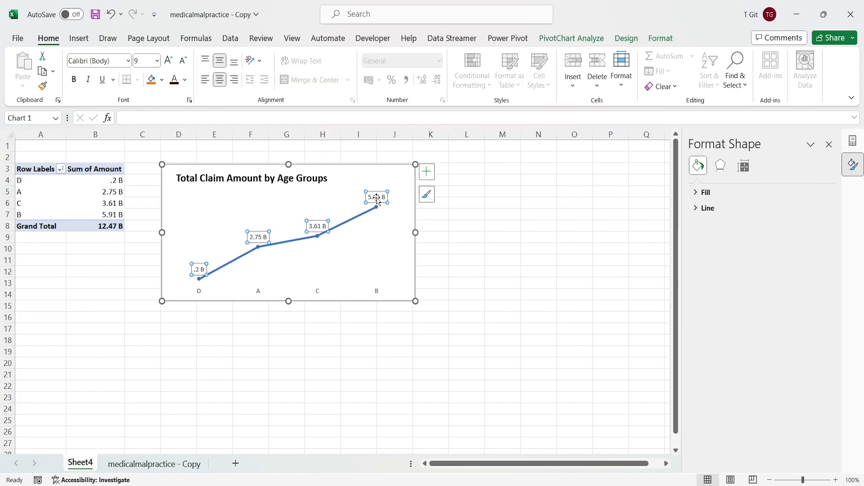
click(73, 79)
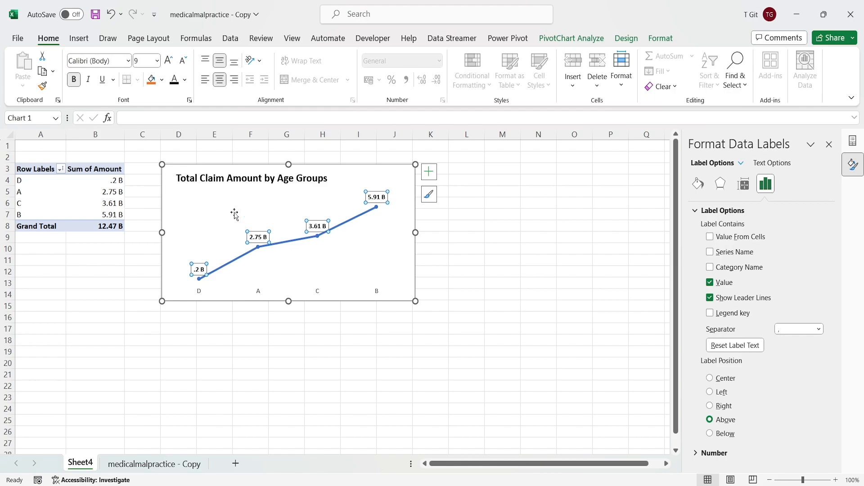
click(155, 60)
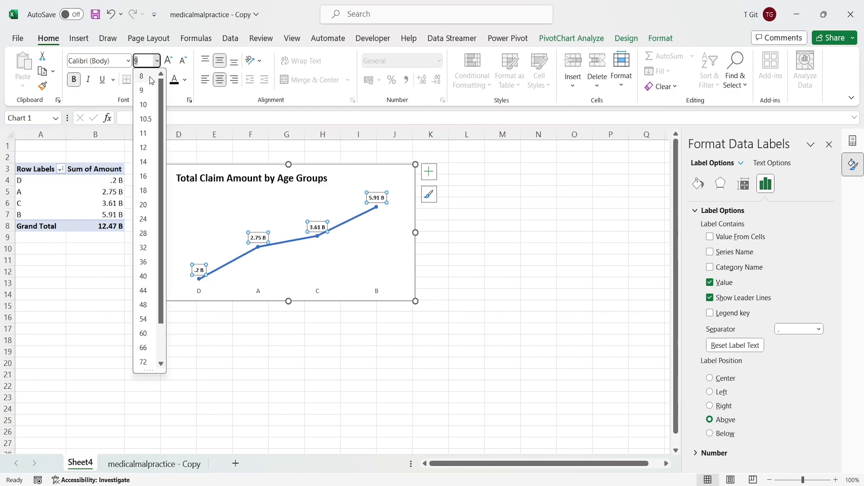
click(151, 80)
click(448, 246)
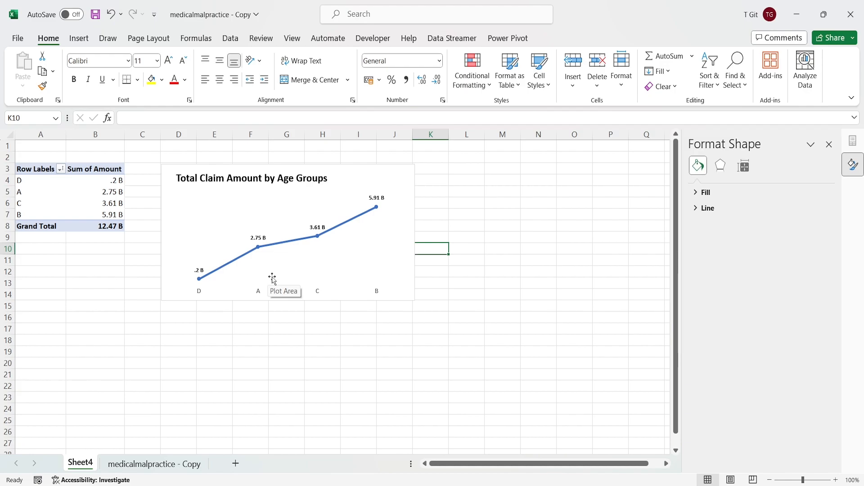
- Copy the data labels' formatting onto the horizontal axis labels with Format Painter
click(258, 240)
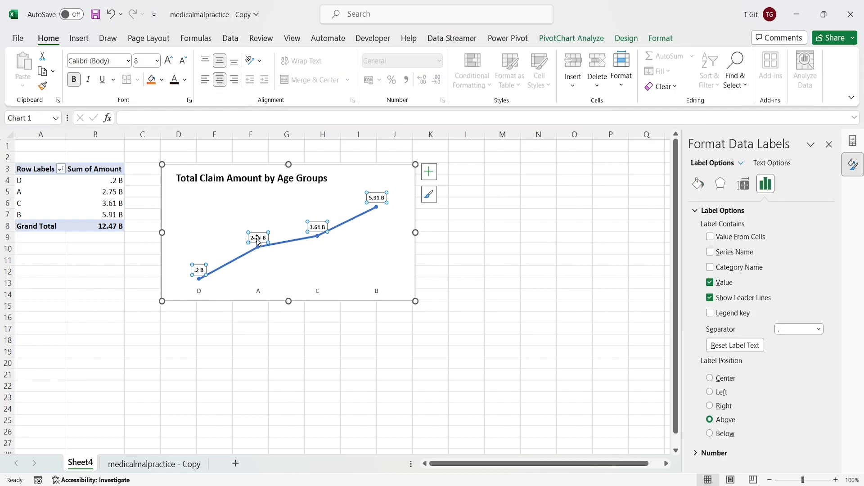
click(42, 86)
click(201, 296)
click(479, 269)
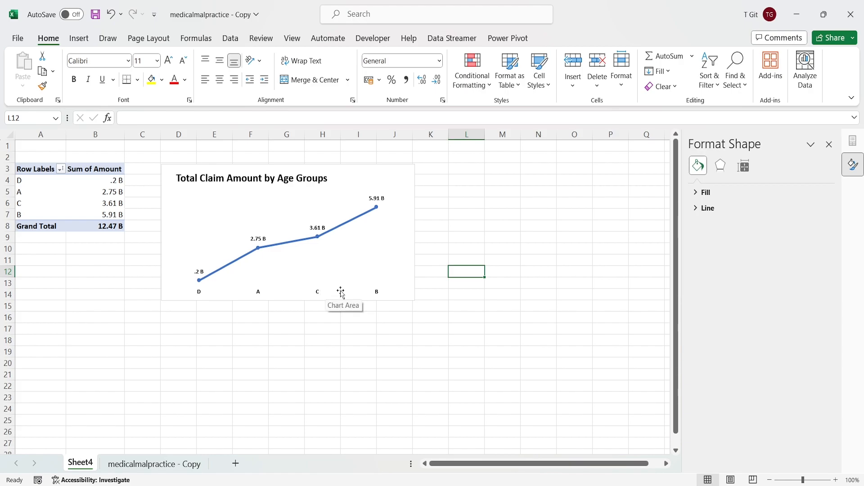
- Set the font size of the line chart's horizontal axis labels to 12
click(377, 295)
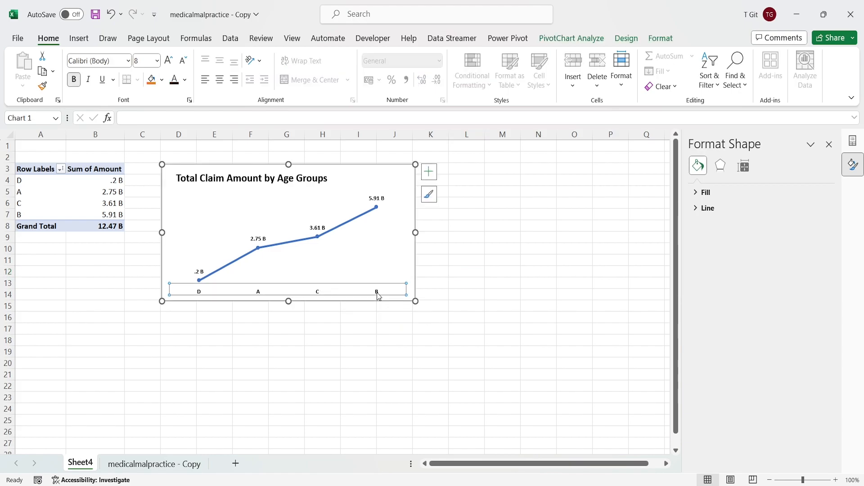
click(157, 60)
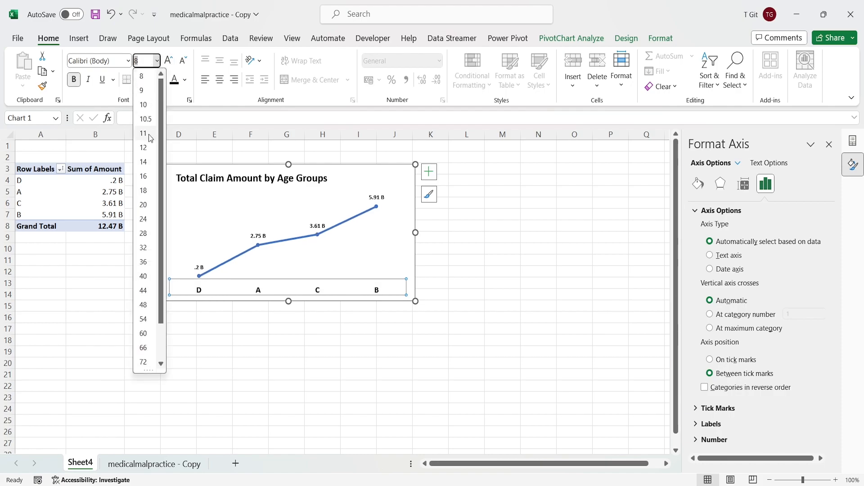
click(144, 147)
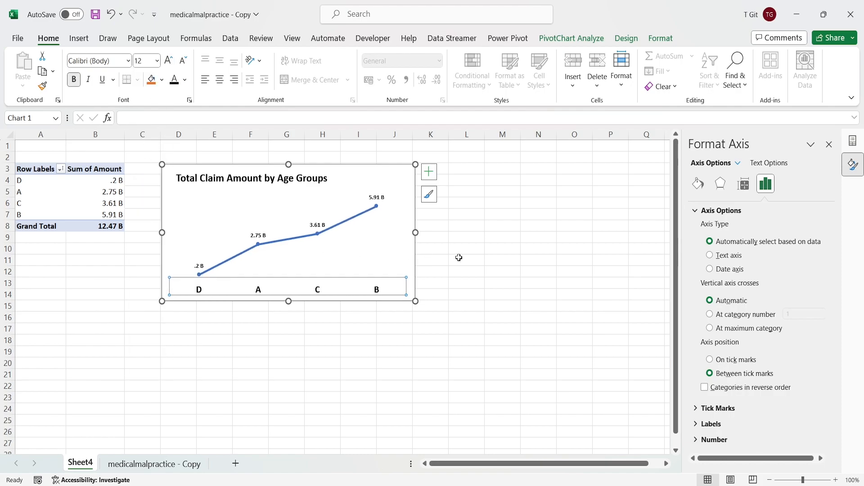
click(471, 237)
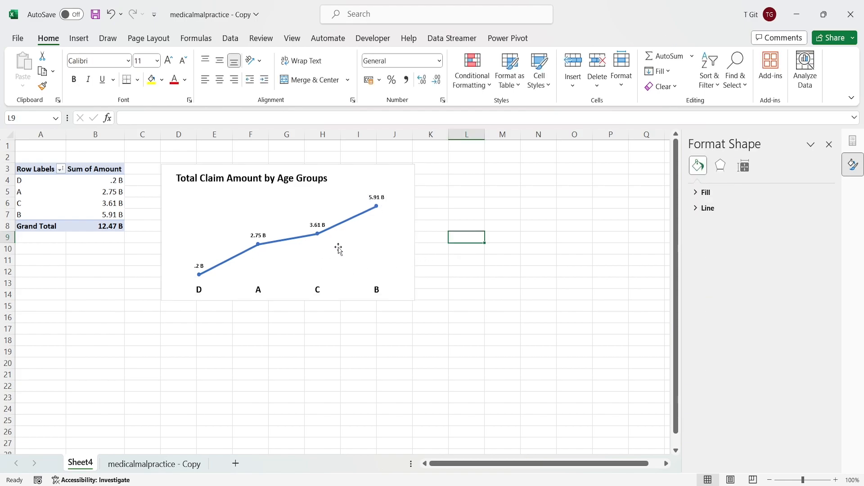
- Underline the line chart's title
click(233, 179)
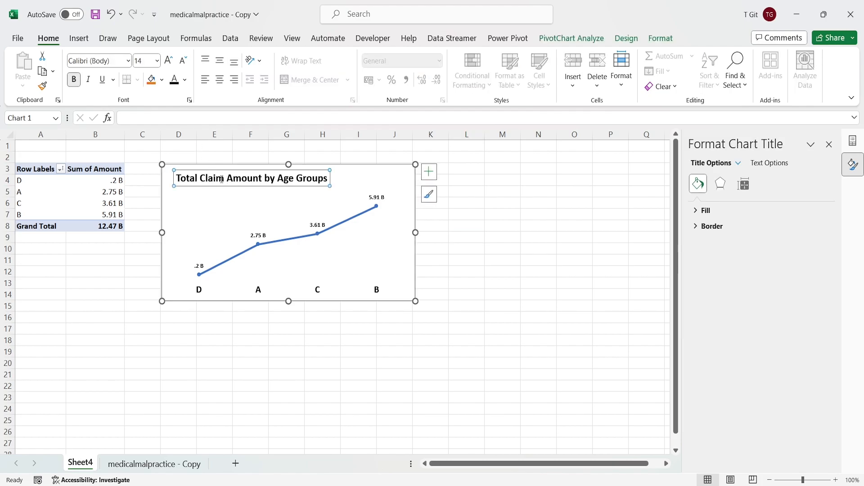
triple_click(221, 180)
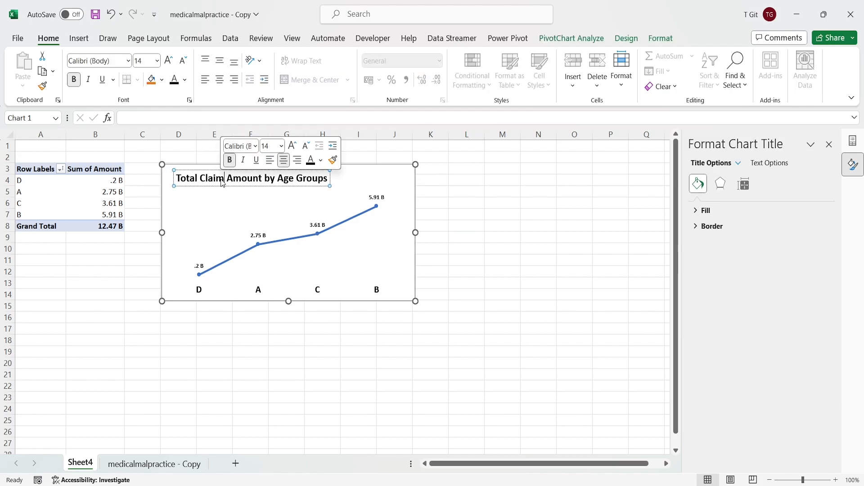
click(103, 80)
click(479, 218)
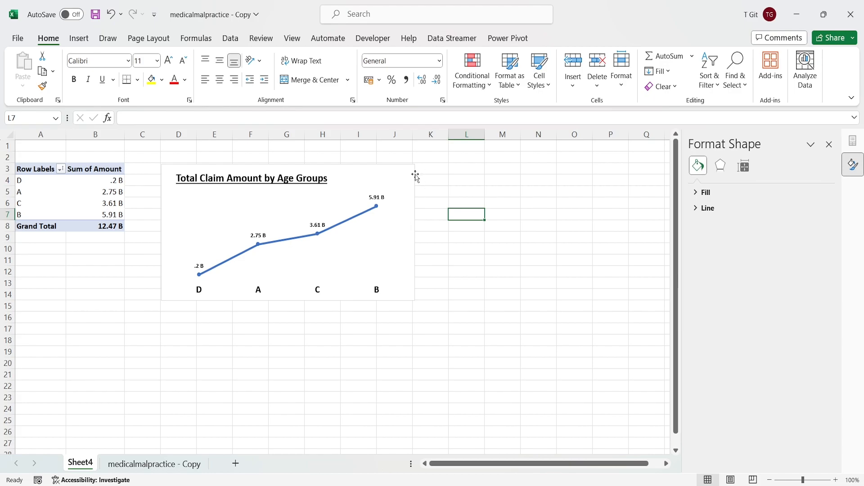
- Recolour the line chart with the monochromatic gold palette
click(366, 180)
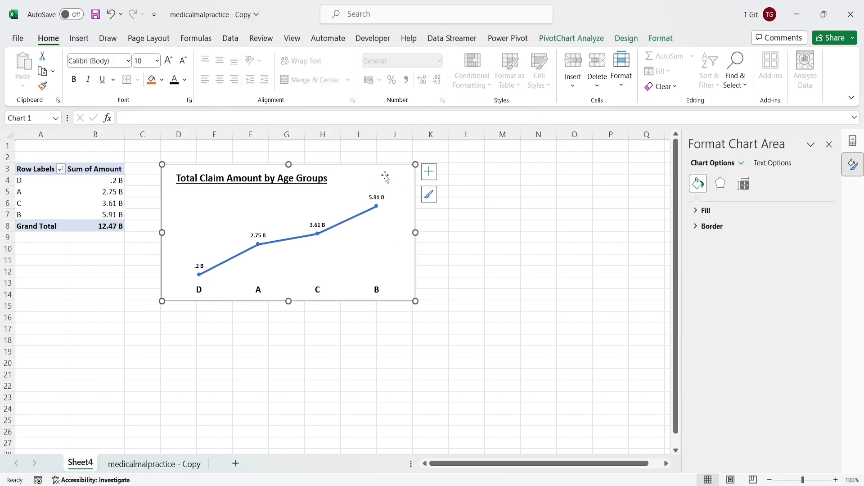
click(632, 40)
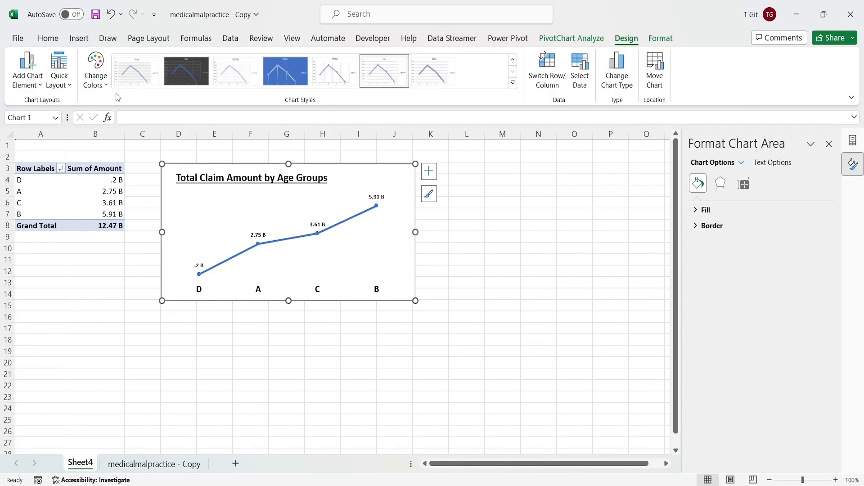
click(91, 85)
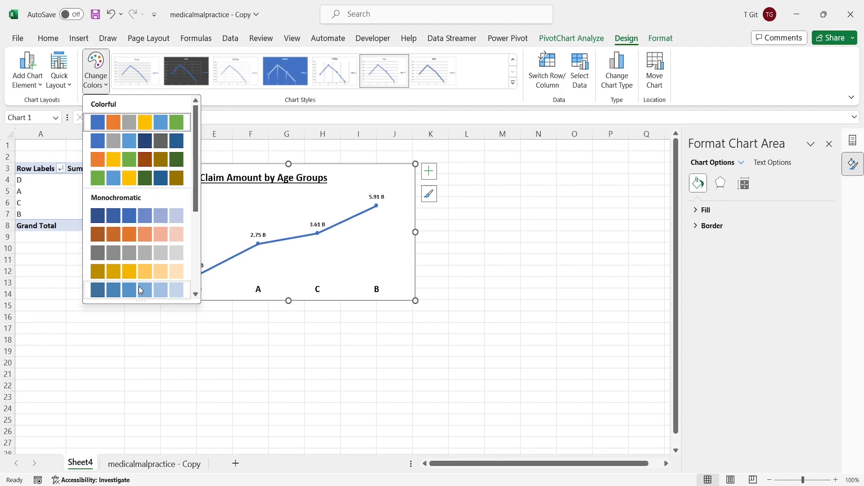
click(139, 272)
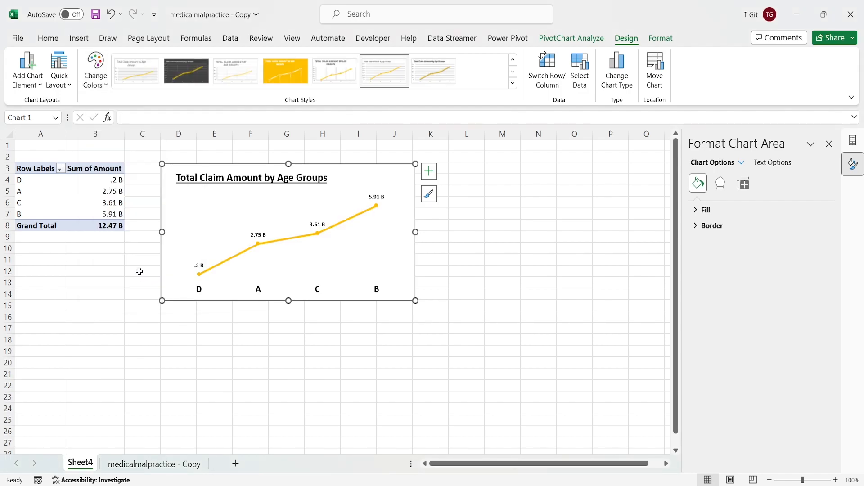
click(457, 273)
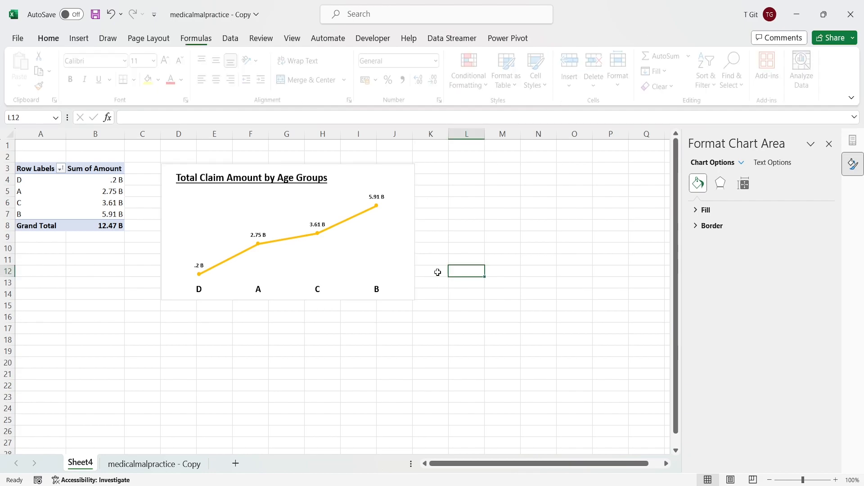
click(368, 177)
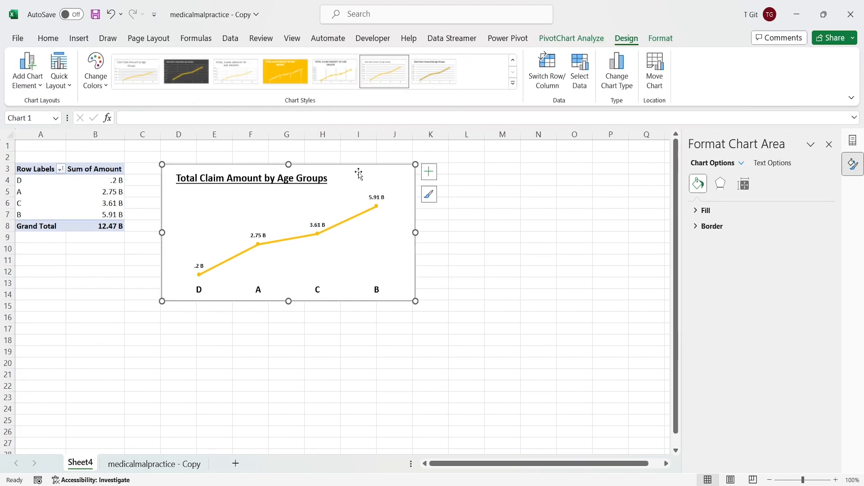
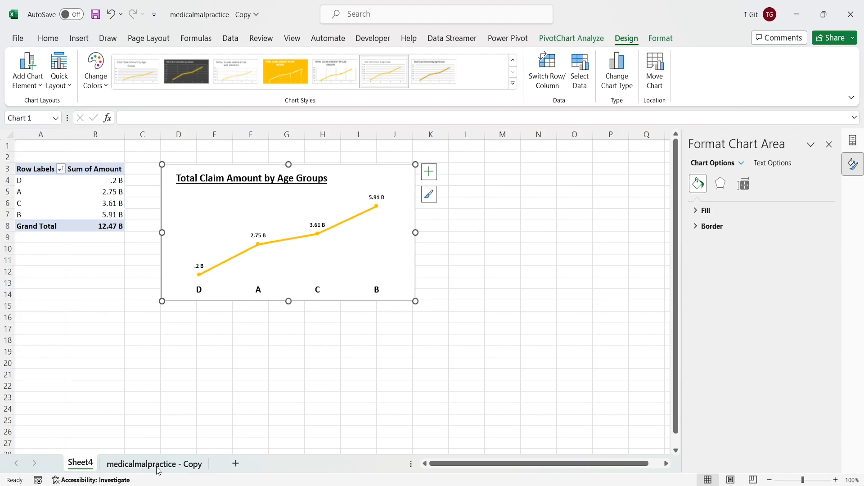
- Create a PivotTable from the medicalmalpractice - Copy data range A1:J79211, placed in the existing worksheet Sheet4 at cell A19
click(157, 467)
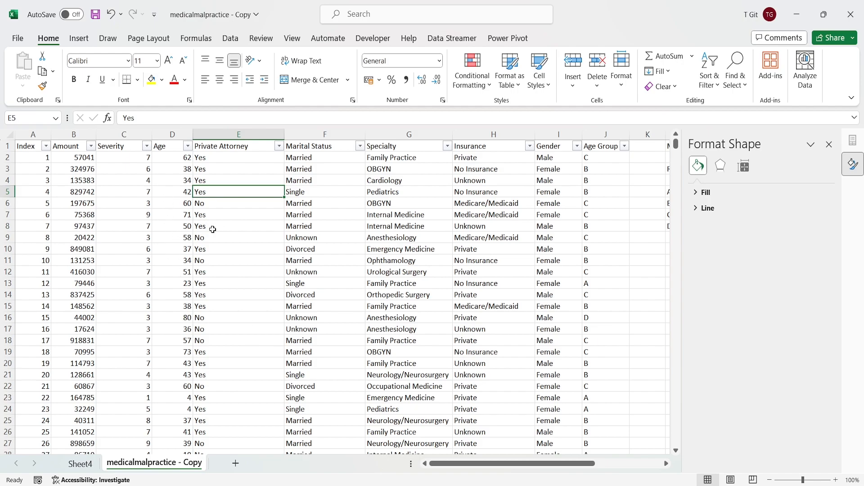
click(79, 39)
click(30, 82)
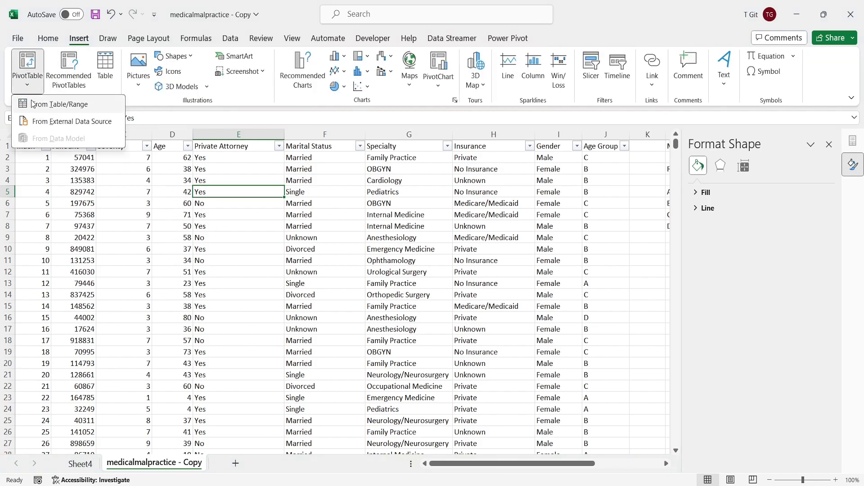
click(34, 104)
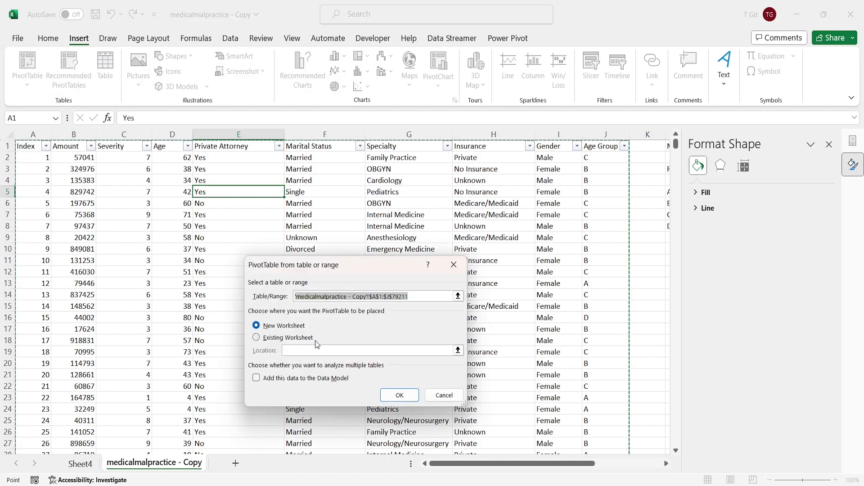
click(256, 338)
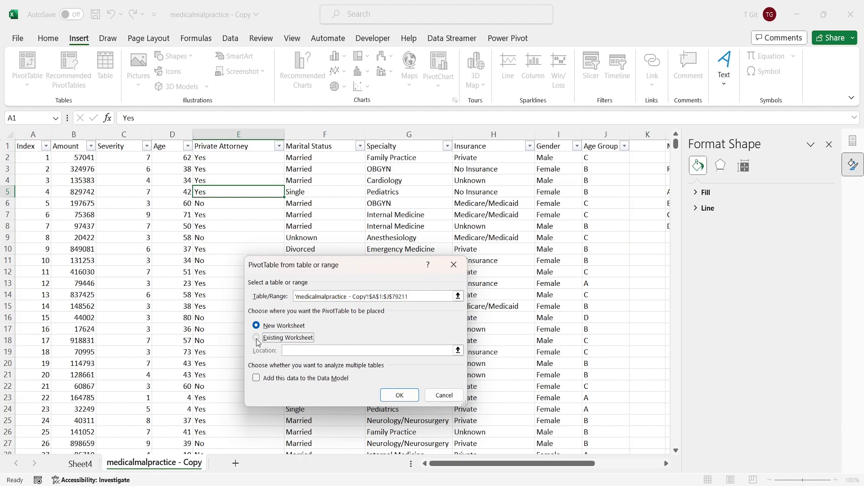
click(81, 463)
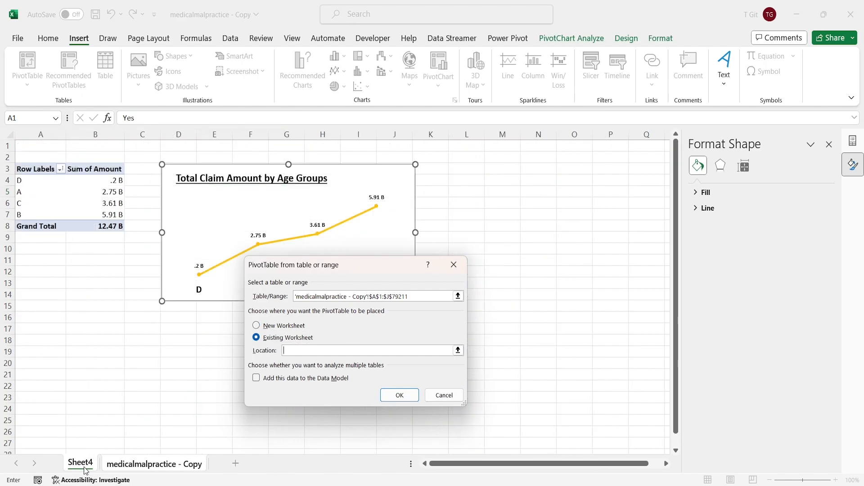
click(41, 353)
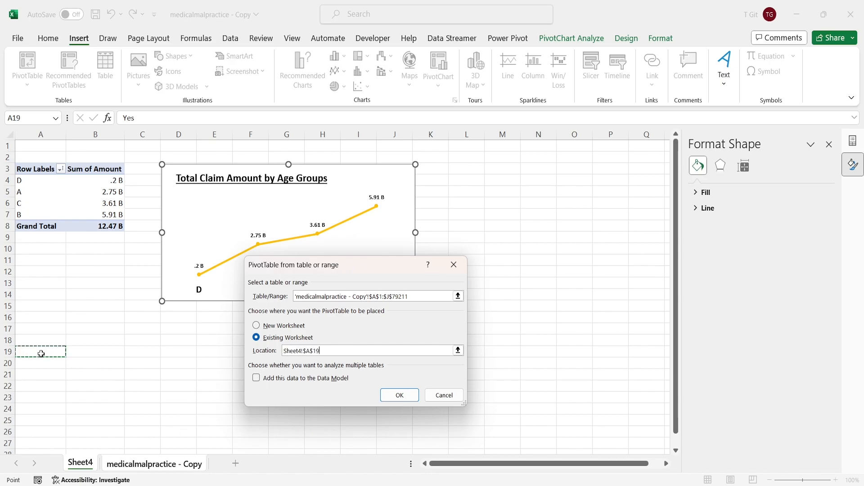
click(397, 396)
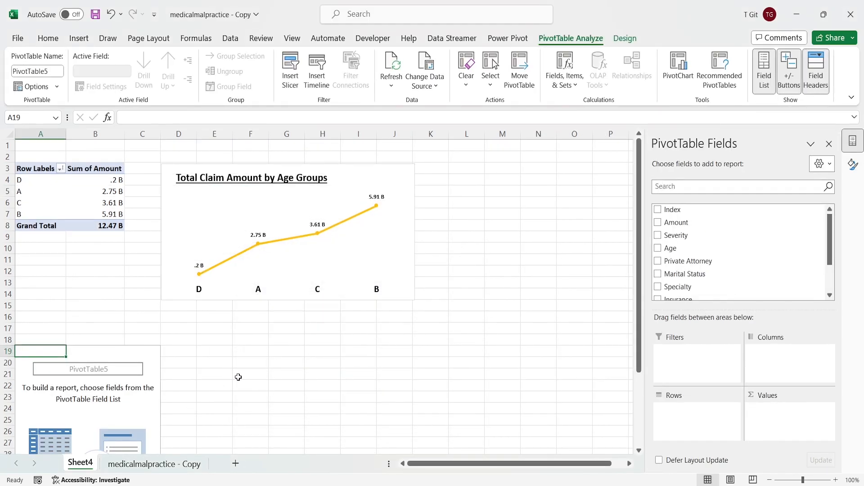
- Add the Index field to the new PivotTable's values and summarize it by Count
scroll(313, 406, down, 1)
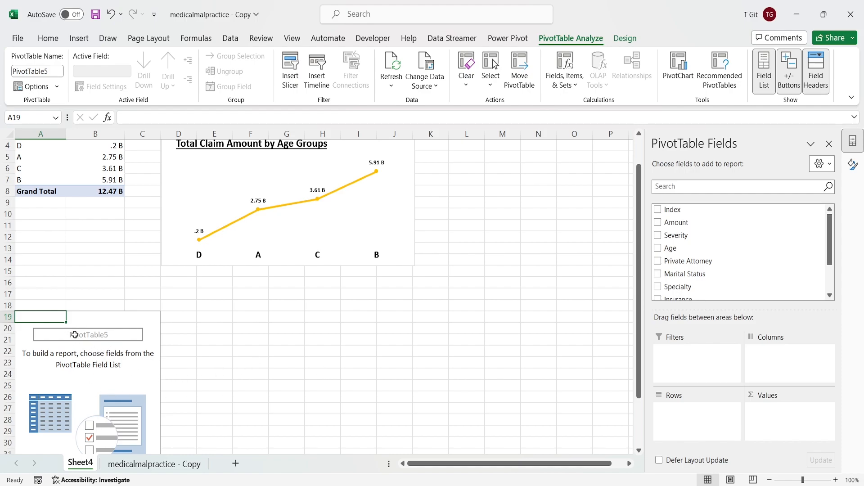
click(76, 320)
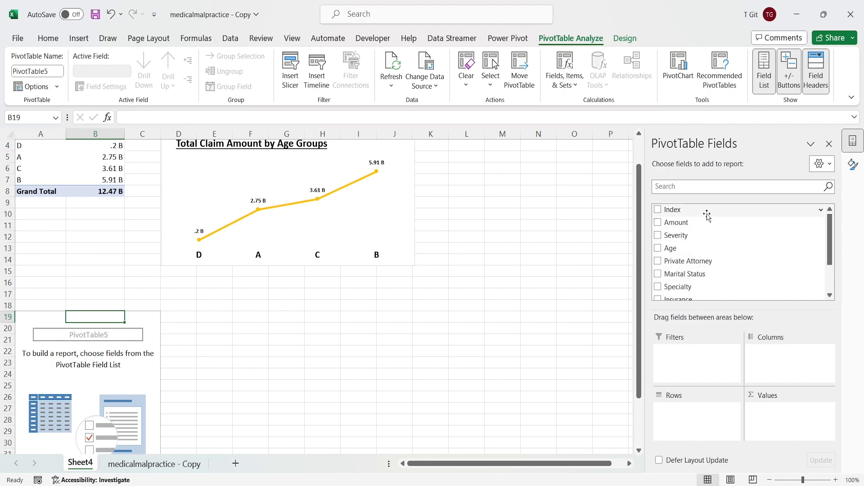
drag(707, 216, 783, 418)
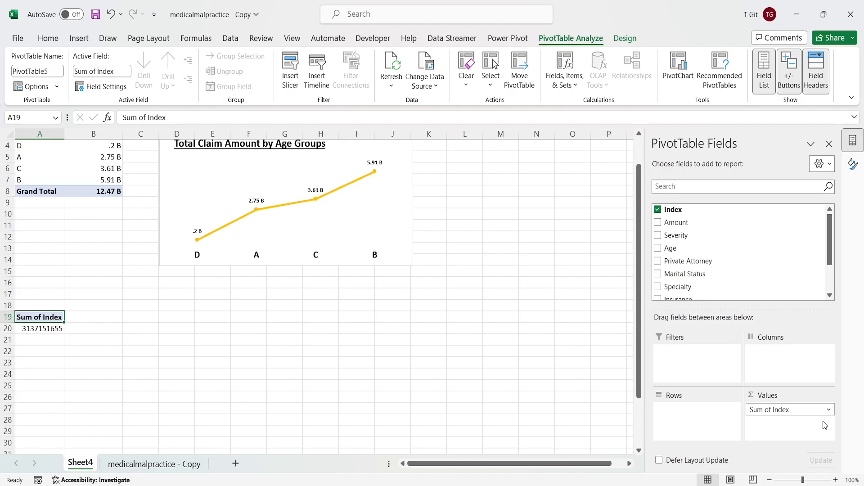
click(828, 409)
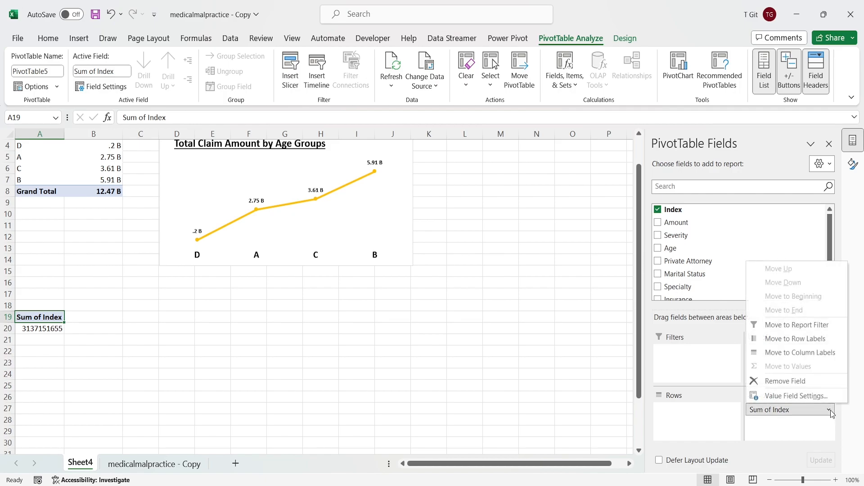
click(806, 397)
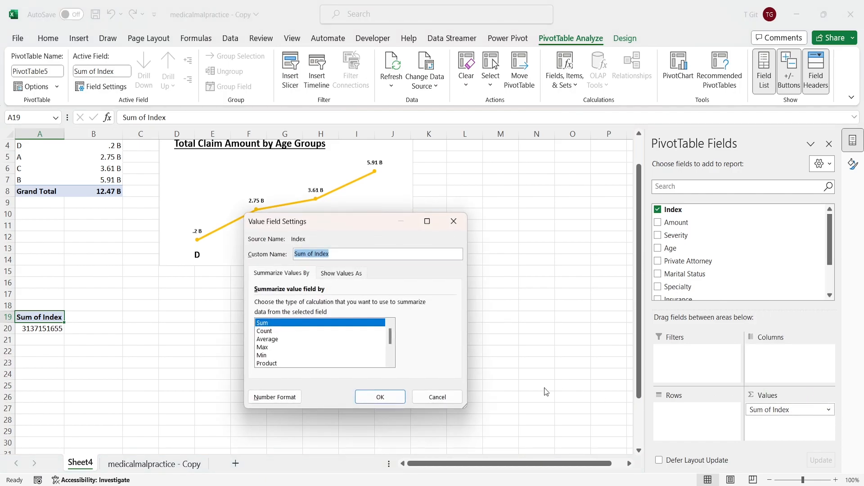
click(265, 332)
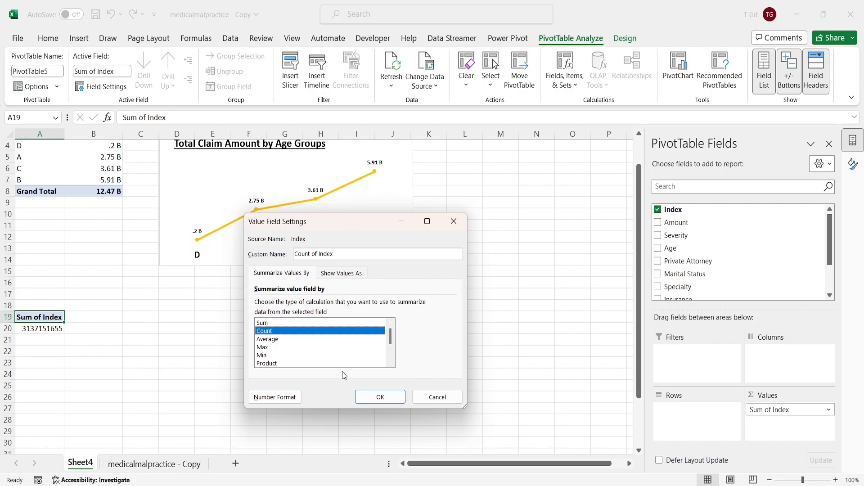
click(380, 397)
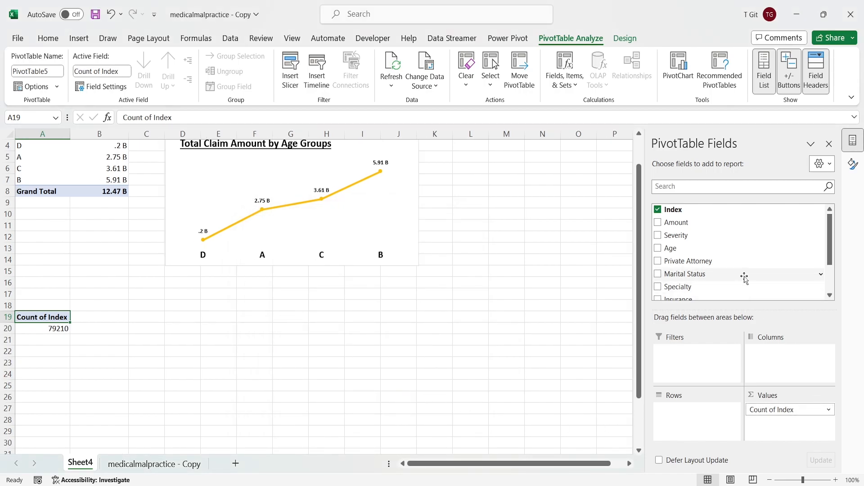
- Add the Age Group field to the rows of the Count of Index PivotTable
scroll(745, 281, down, 2)
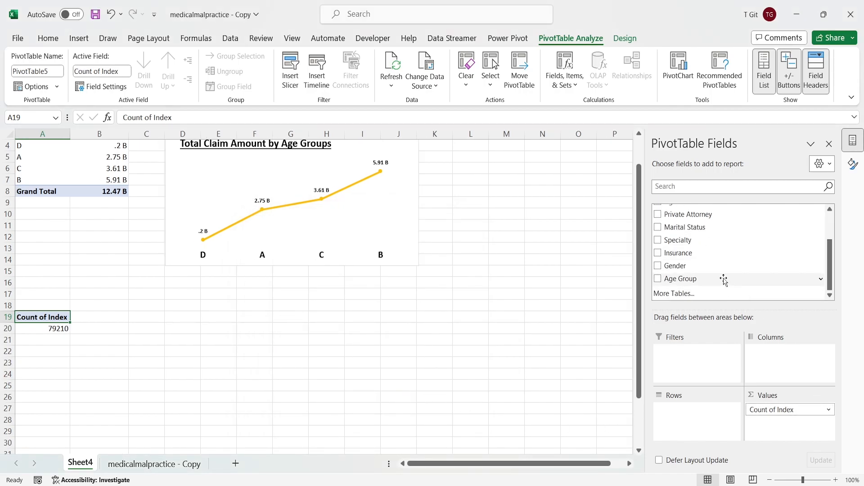
drag(723, 280, 675, 424)
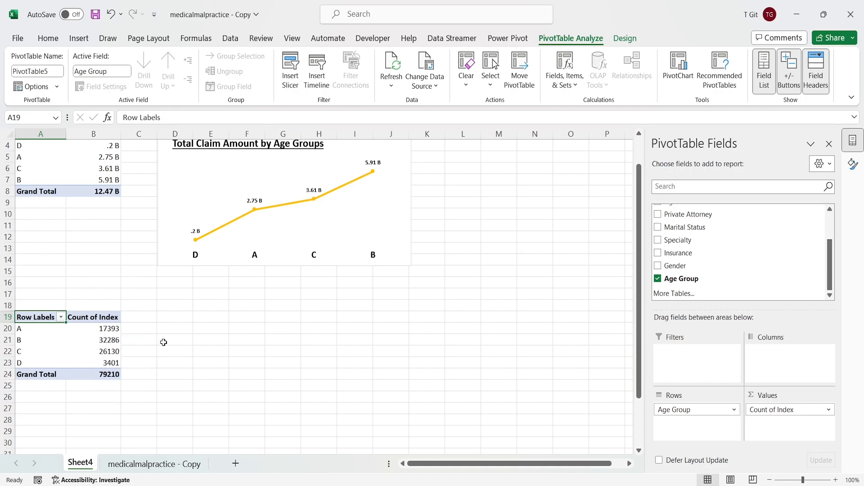
scroll(164, 342, up, 1)
scroll(163, 345, down, 1)
mouse_move(97, 353)
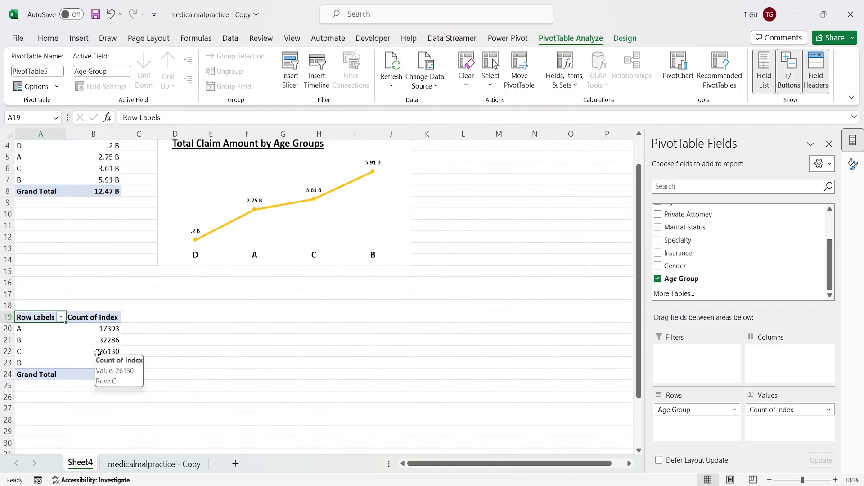
- Insert a Clustered Column PivotChart based on the Count of Index by Age Group PivotTable
click(50, 341)
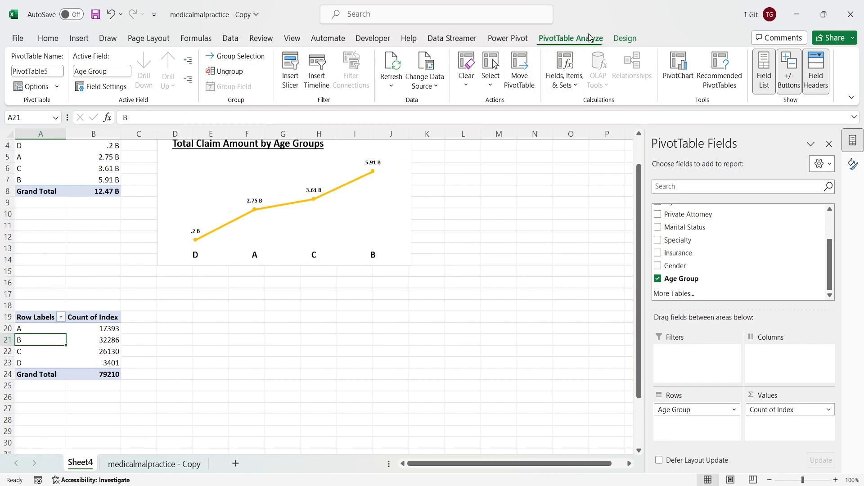
click(677, 68)
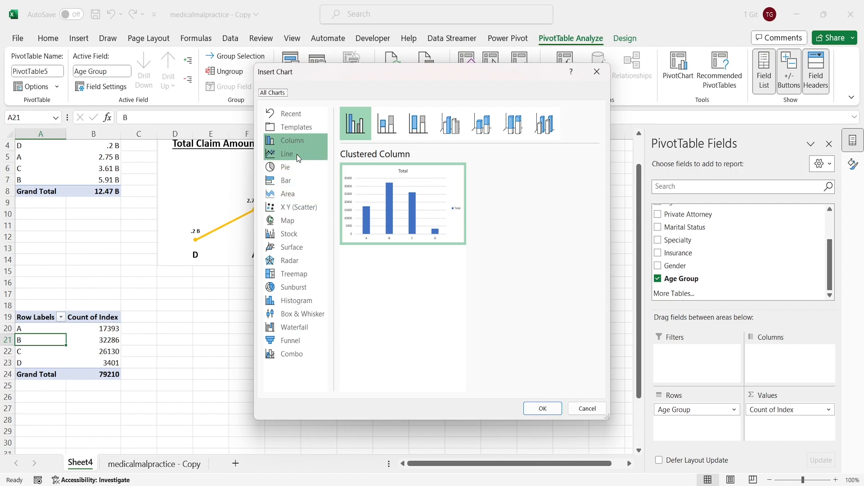
mouse_move(363, 208)
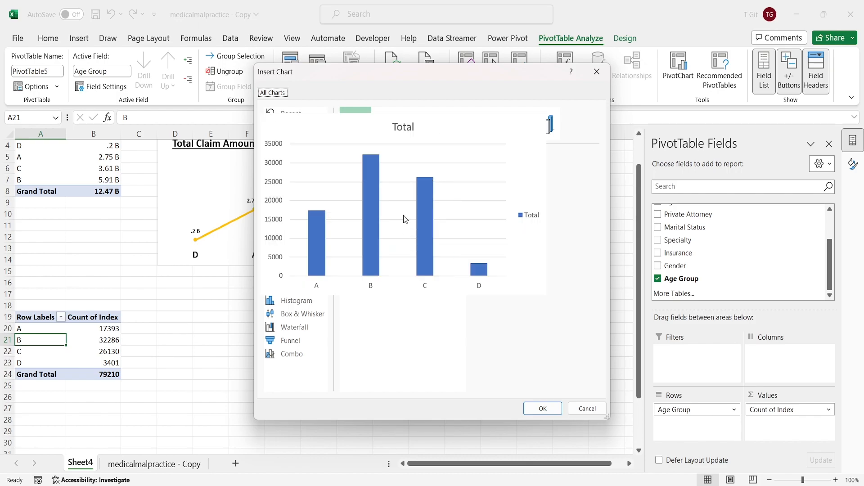
click(543, 408)
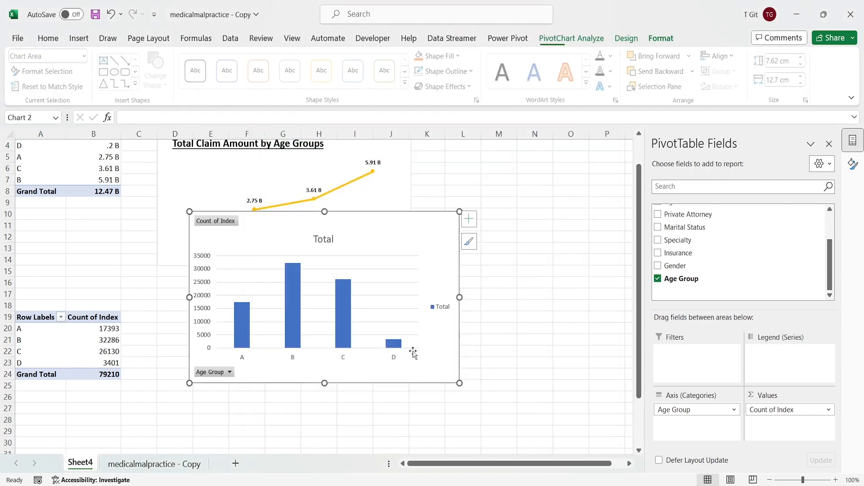
- Move the Count of Index column chart below the line chart, starting at row 17, and narrow it to 11.9 cm
drag(363, 233, 332, 316)
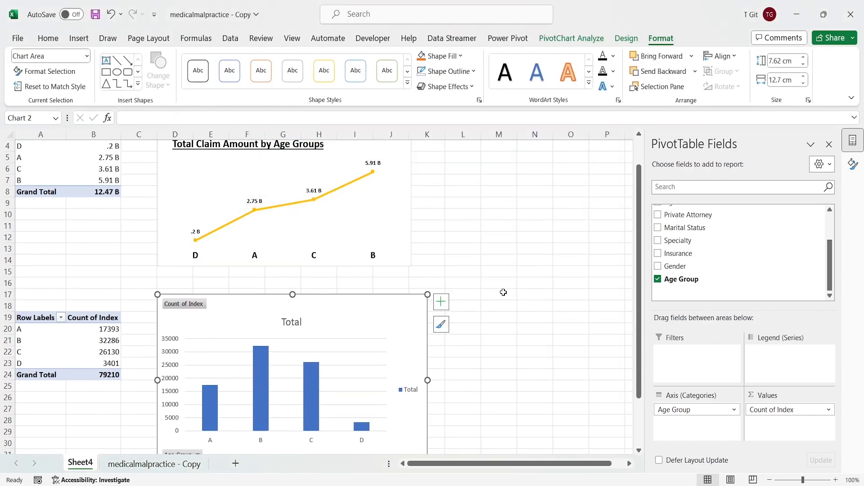
scroll(500, 301, down, 1)
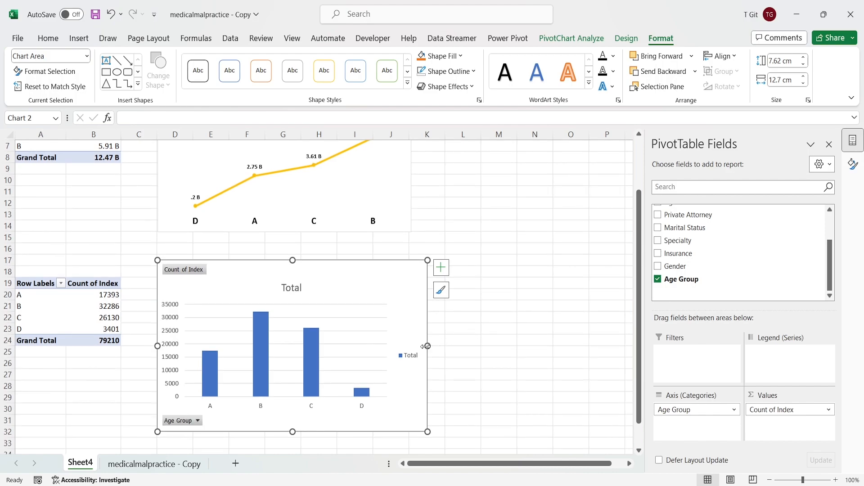
drag(426, 349, 409, 350)
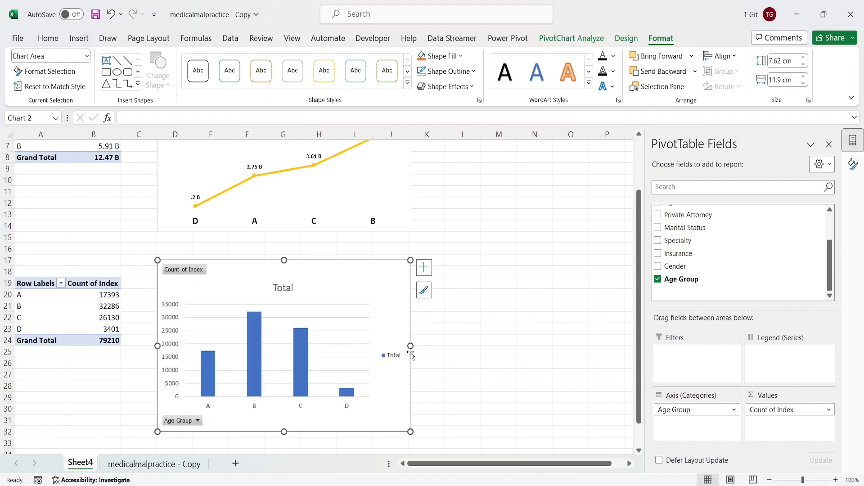
click(499, 328)
- Narrow the Total Claim Amount by Age Groups chart slightly to align its edge with the column chart
scroll(424, 258, up, 2)
click(398, 233)
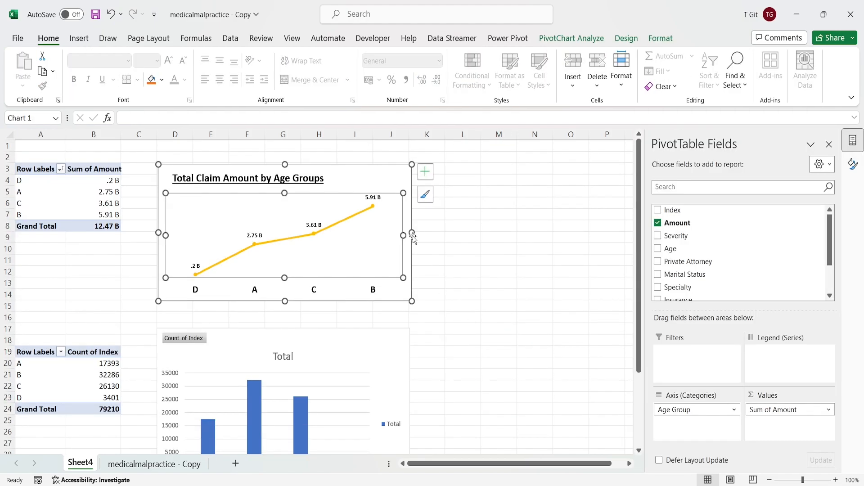
drag(411, 234, 410, 234)
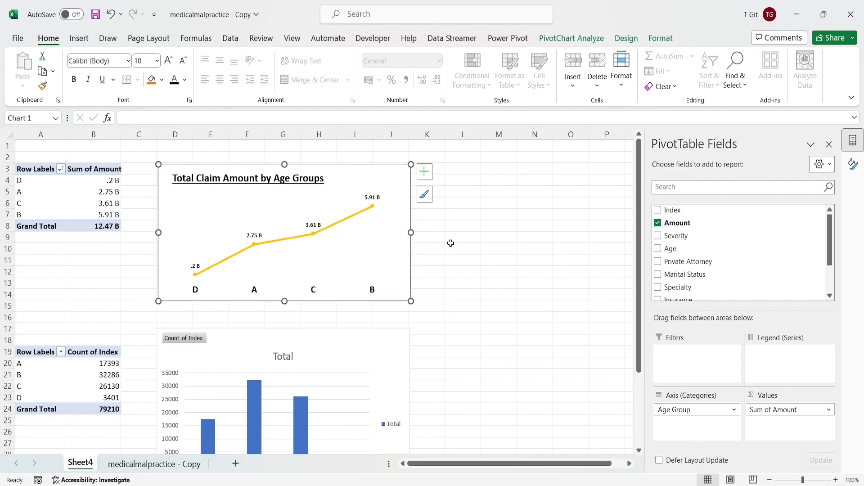
click(451, 243)
- Hide all field buttons on the Count of Index column chart and remove its legend
scroll(450, 306, down, 3)
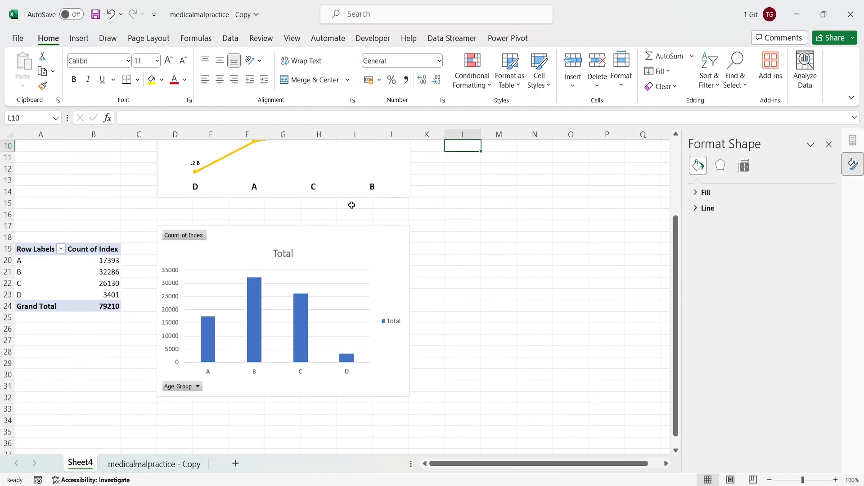
right_click(192, 237)
click(264, 368)
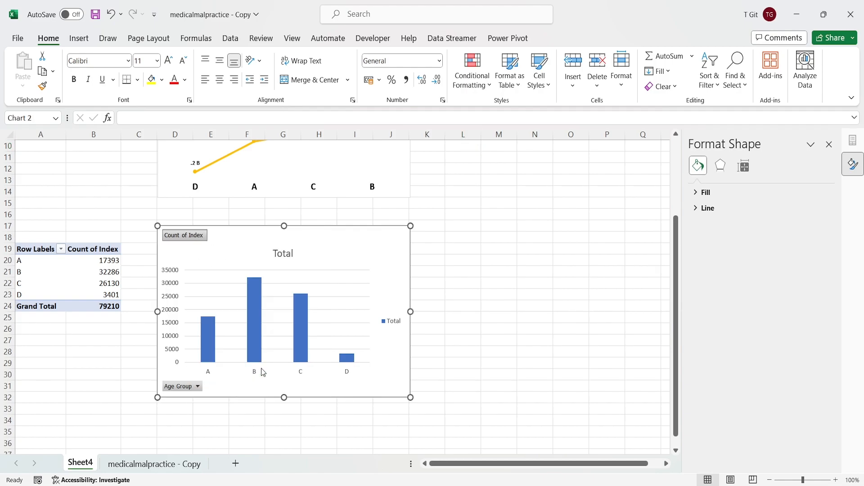
click(394, 323)
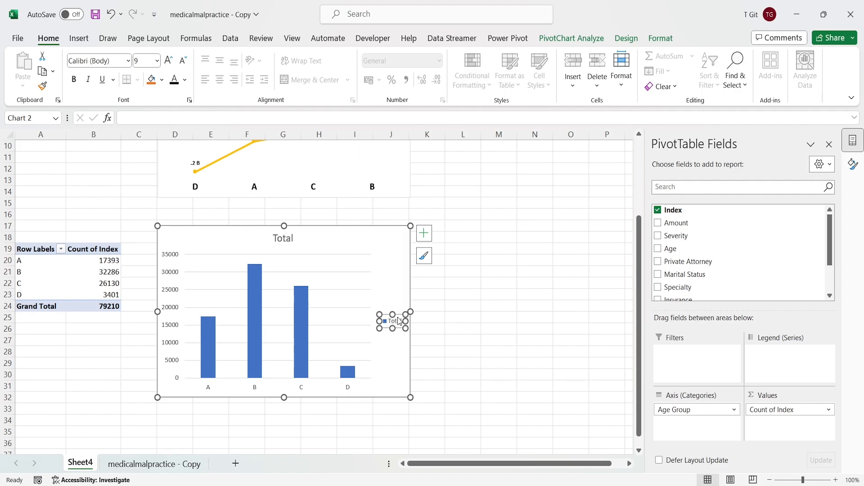
click(426, 238)
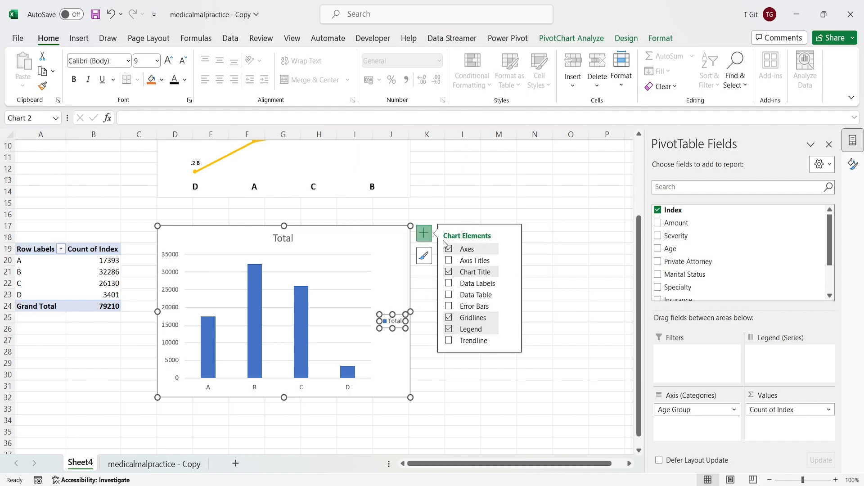
click(449, 330)
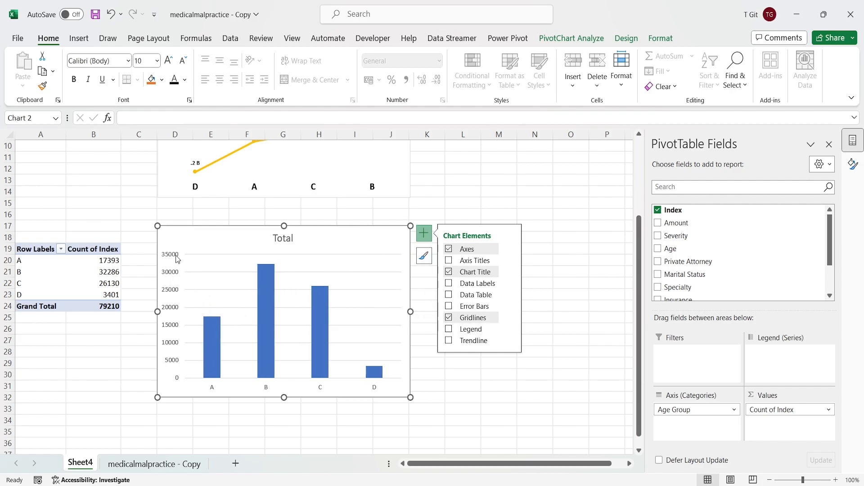
- Remove the primary vertical axis and the gridlines from the column chart
click(512, 251)
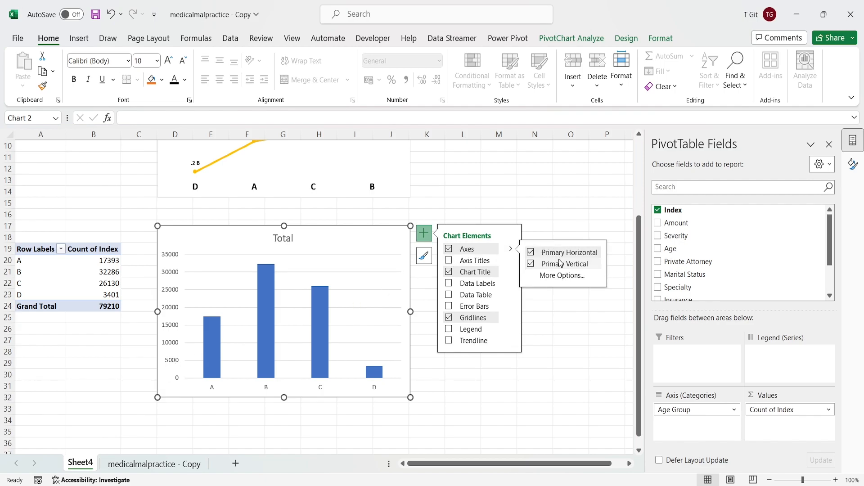
click(531, 265)
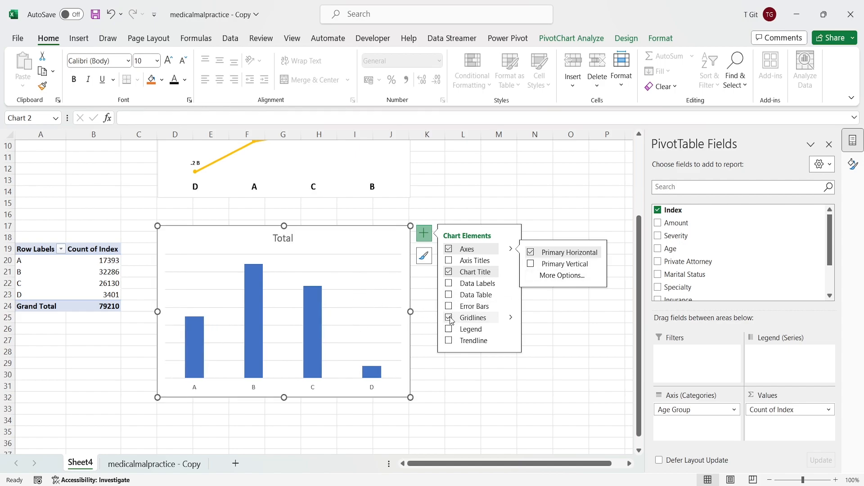
click(449, 318)
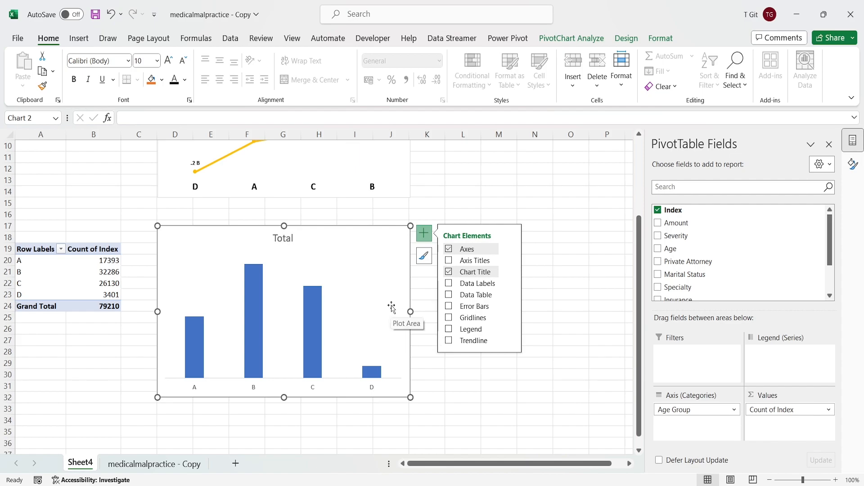
- Add data labels to the columns of the Count of Index chart
click(449, 283)
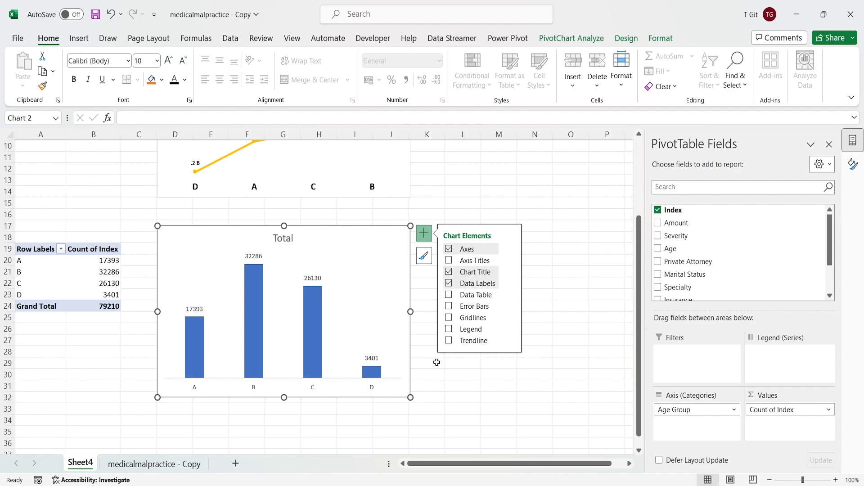
click(447, 375)
click(373, 253)
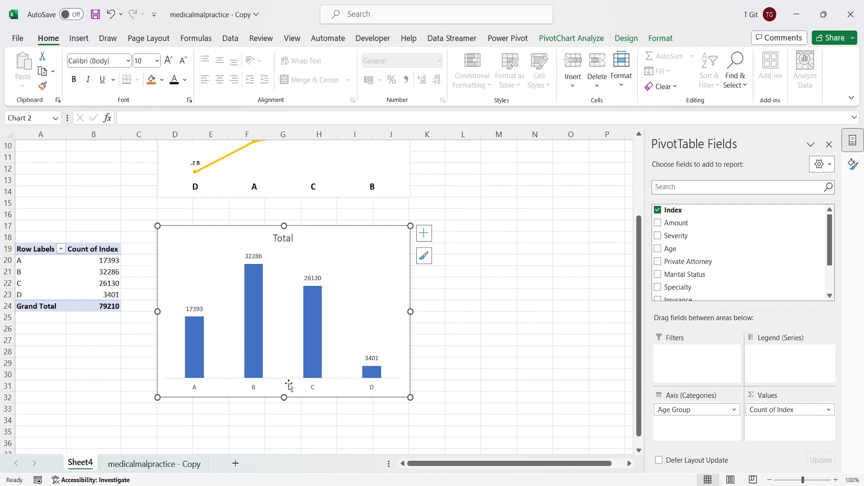
- Set the column chart's horizontal category axis to No Outline
click(254, 387)
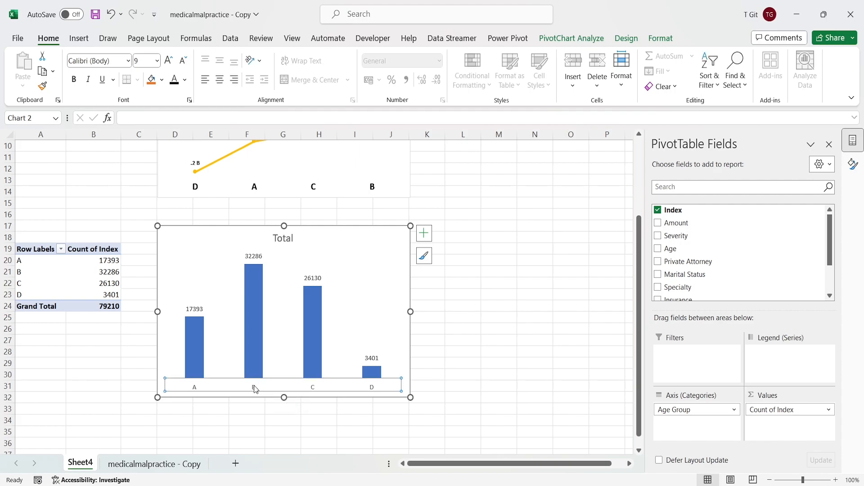
right_click(255, 389)
click(297, 412)
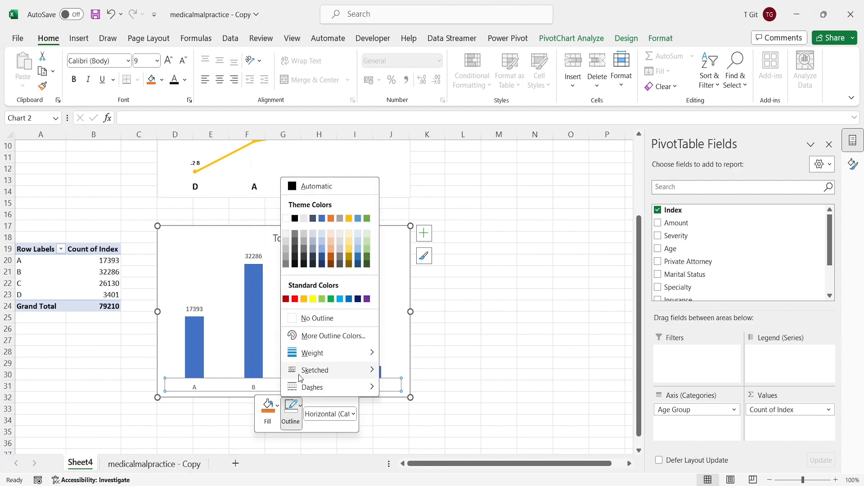
click(320, 322)
click(451, 331)
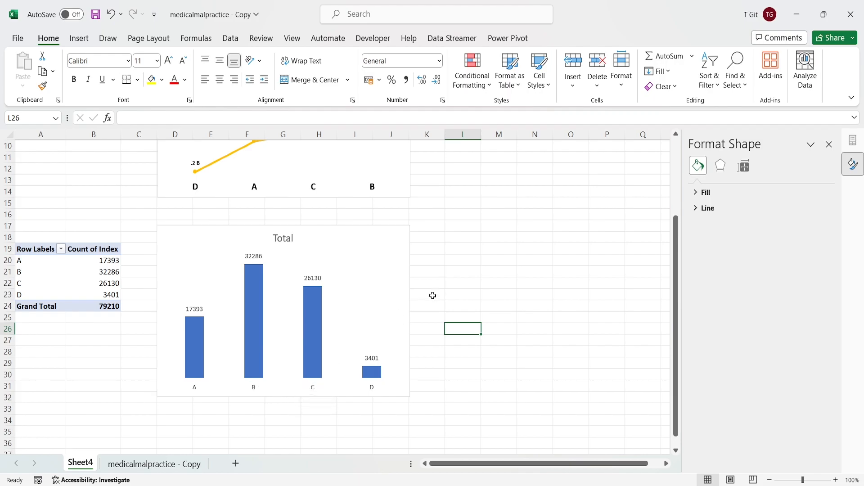
- Copy the line chart's horizontal axis label formatting to the column chart's horizontal axis with Format Painter
scroll(437, 252, up, 2)
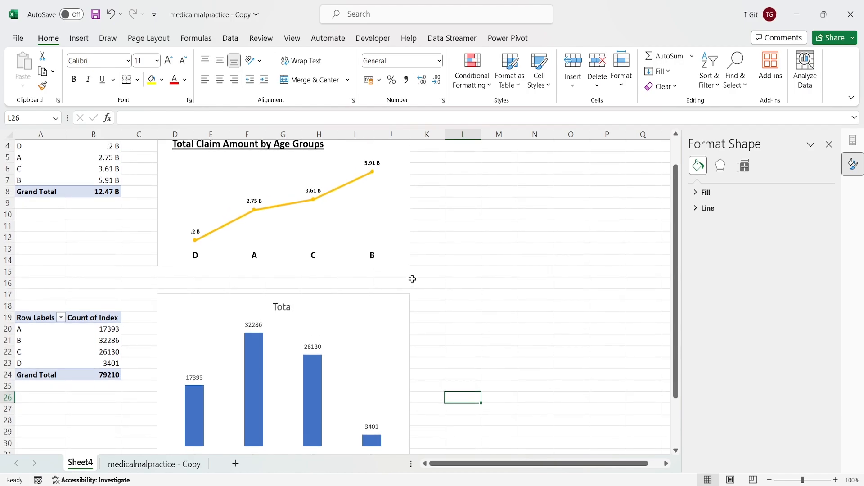
click(373, 259)
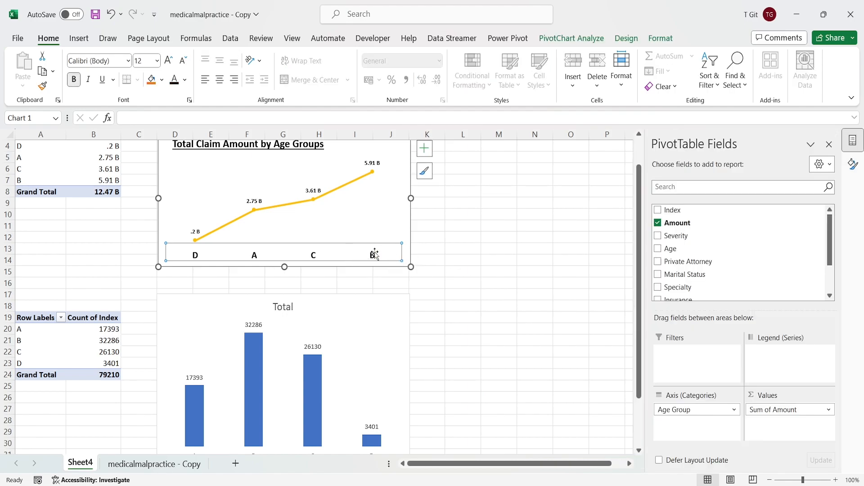
click(42, 87)
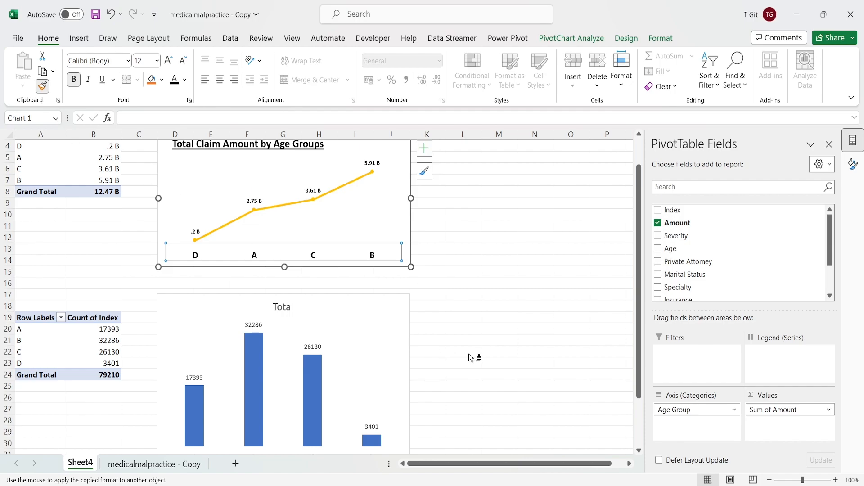
scroll(469, 353, down, 3)
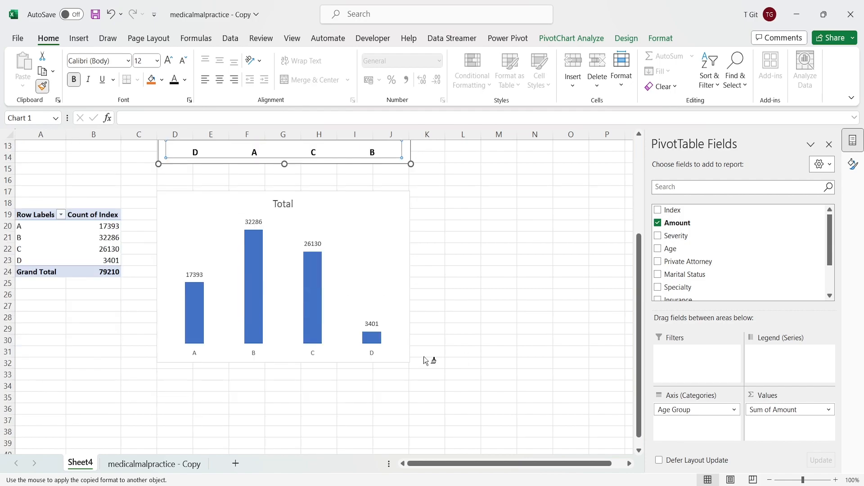
click(372, 353)
click(480, 336)
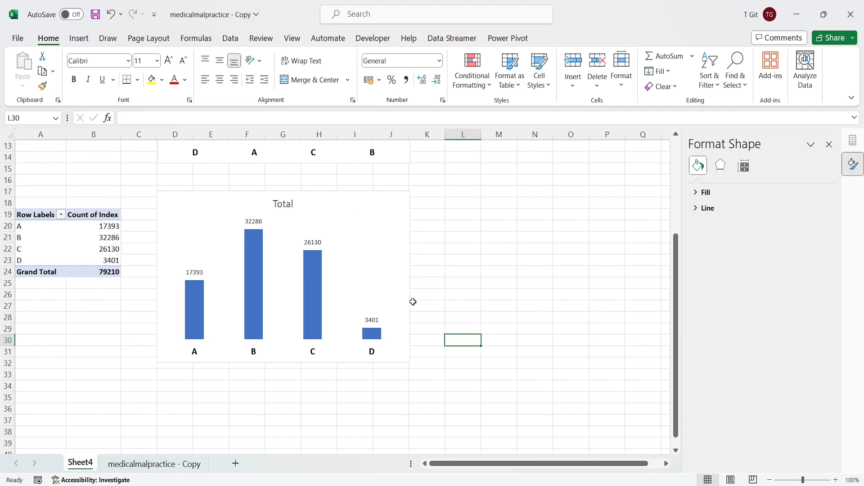
- Copy the line chart's data label formatting to the column chart's data labels with Format Painter
scroll(397, 304, up, 3)
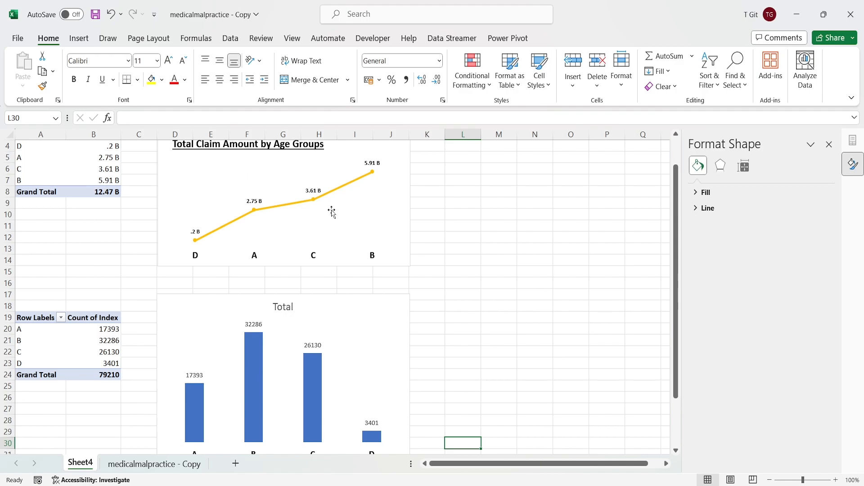
click(313, 192)
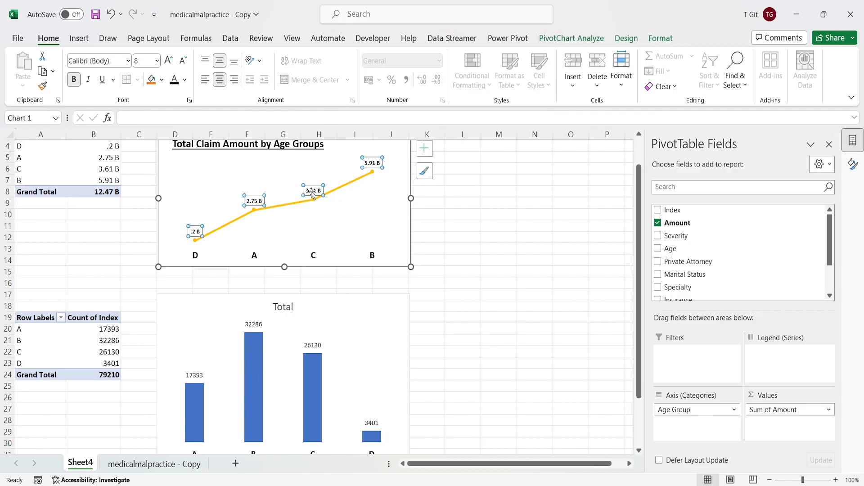
click(42, 85)
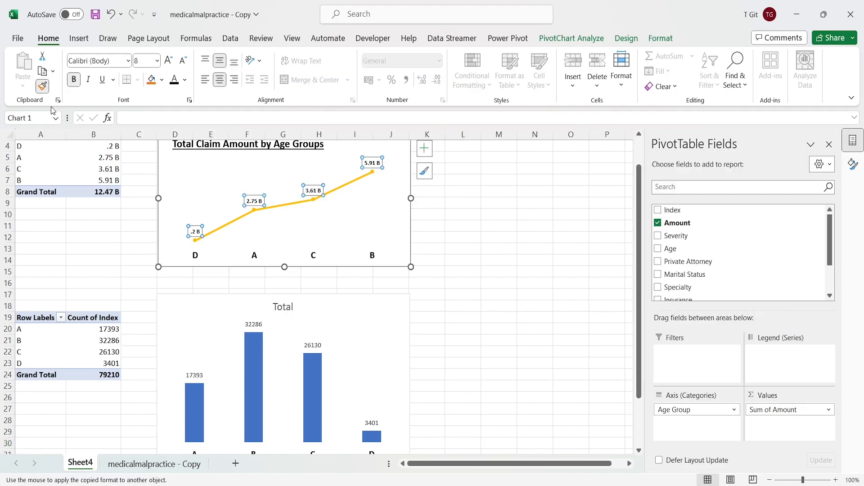
click(197, 378)
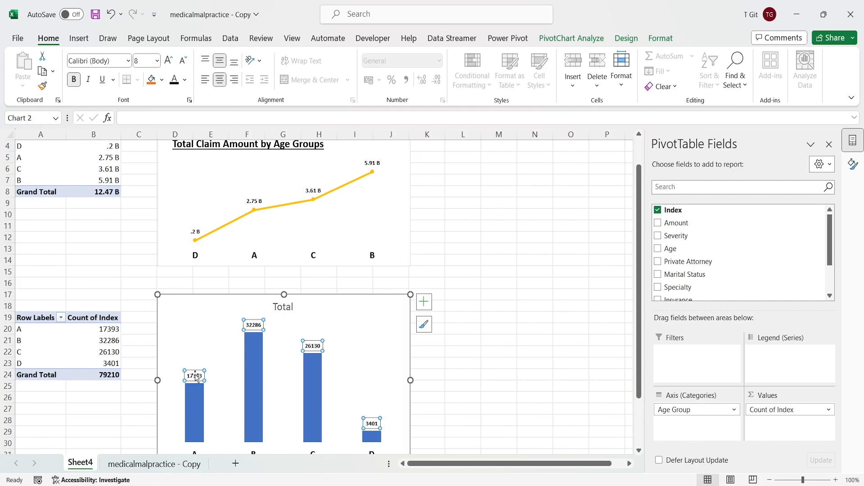
click(542, 396)
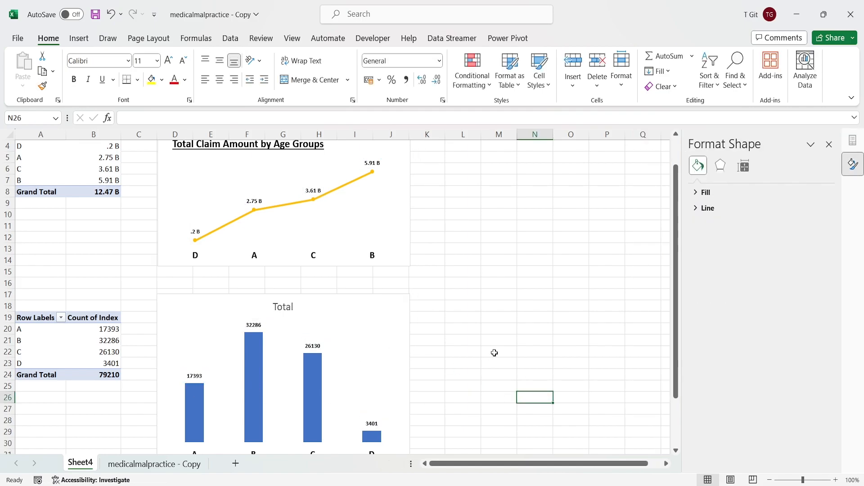
- Sort the column chart's age groups by count from smallest to largest
scroll(456, 357, down, 1)
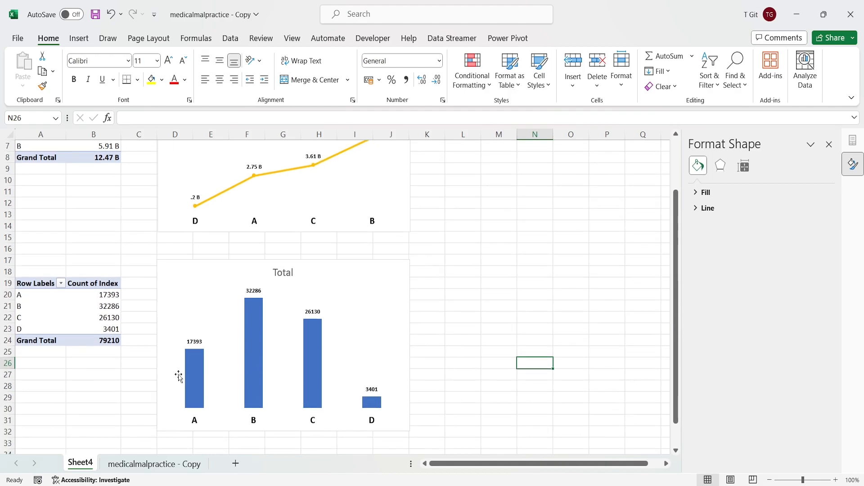
mouse_move(317, 360)
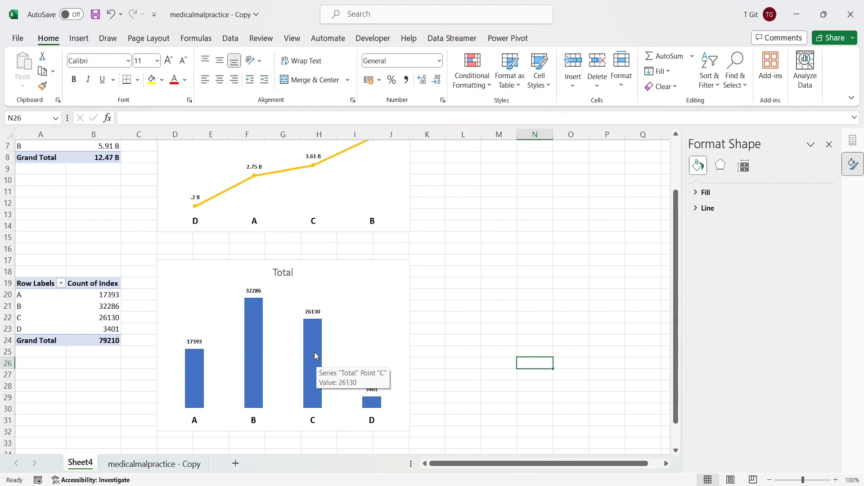
right_click(315, 356)
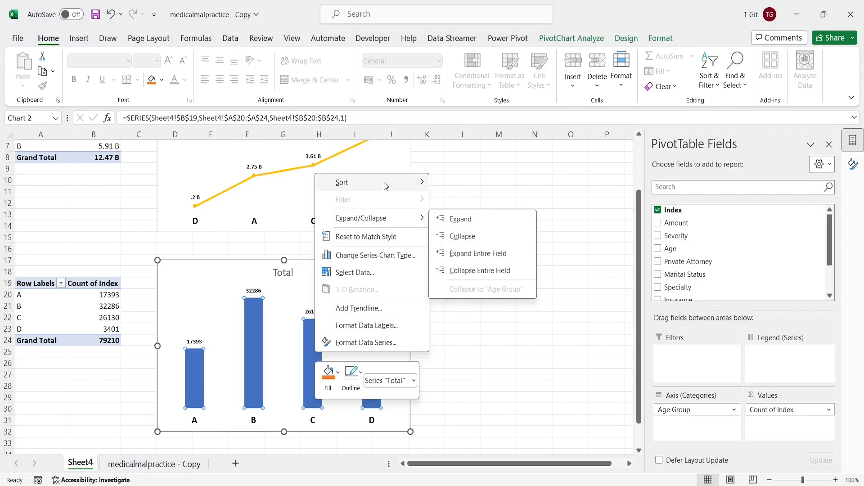
mouse_move(384, 182)
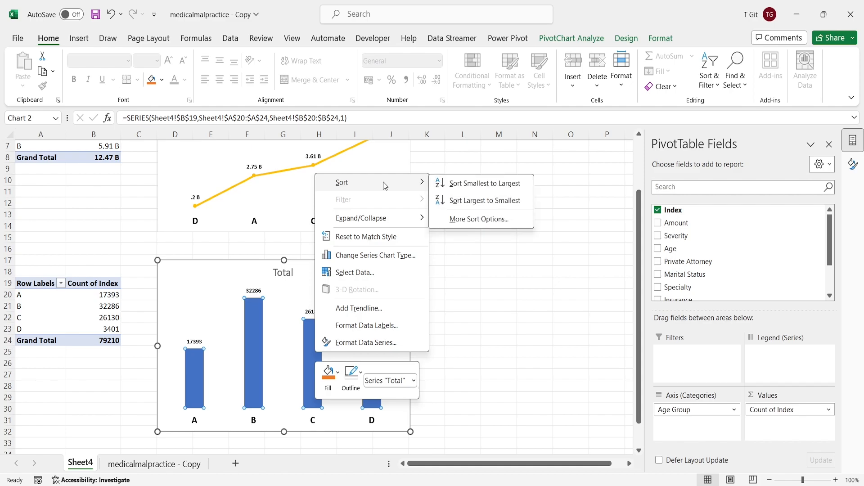
click(482, 183)
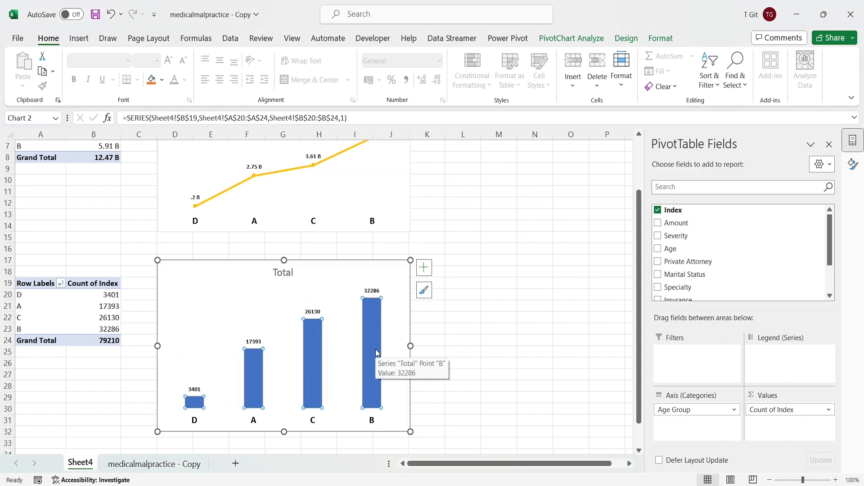
- Sort the column chart's age groups by count from largest to smallest
right_click(377, 351)
mouse_move(445, 188)
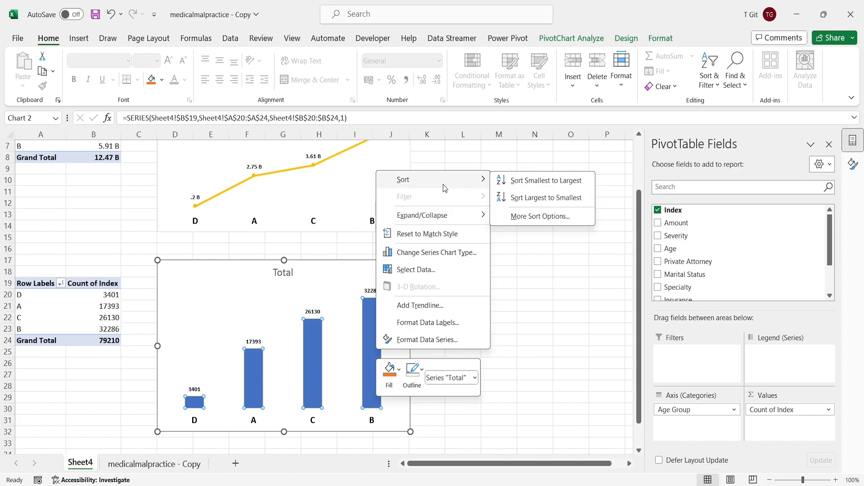
click(531, 198)
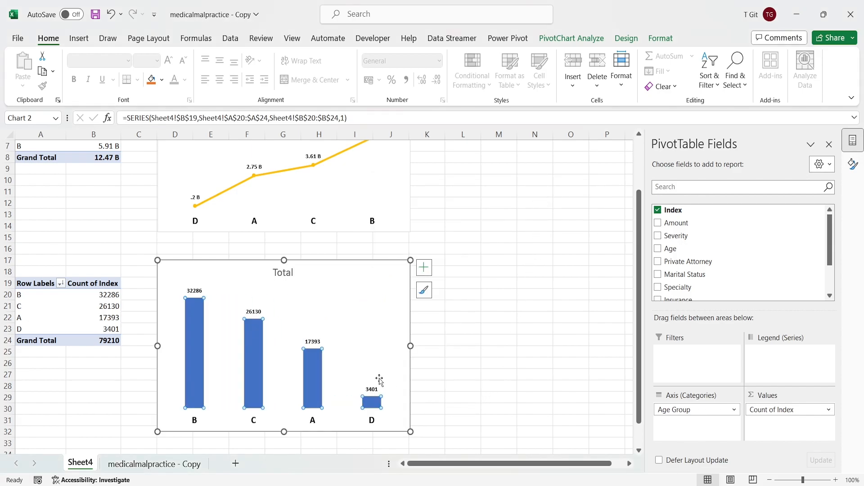
- Change the column chart's colours to the orange monochromatic palette
click(496, 328)
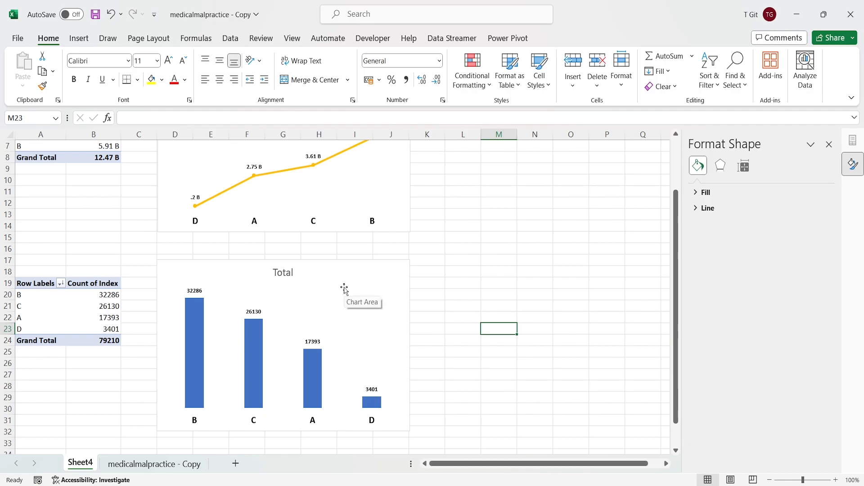
click(357, 282)
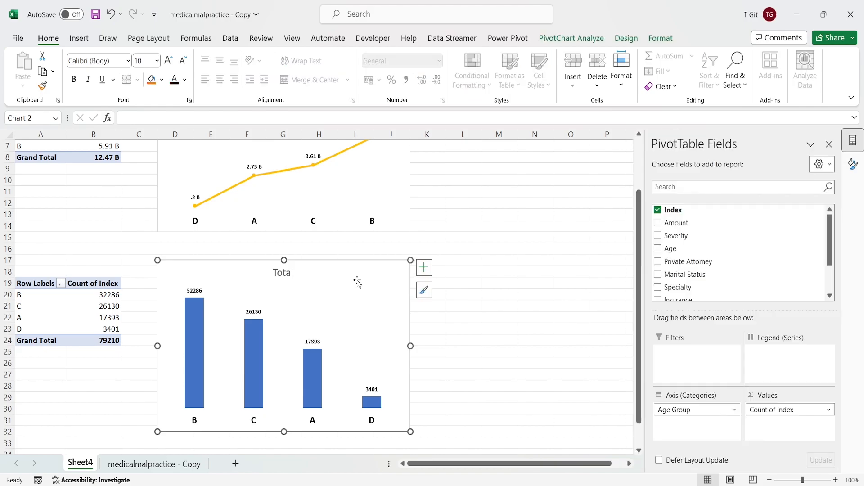
click(627, 38)
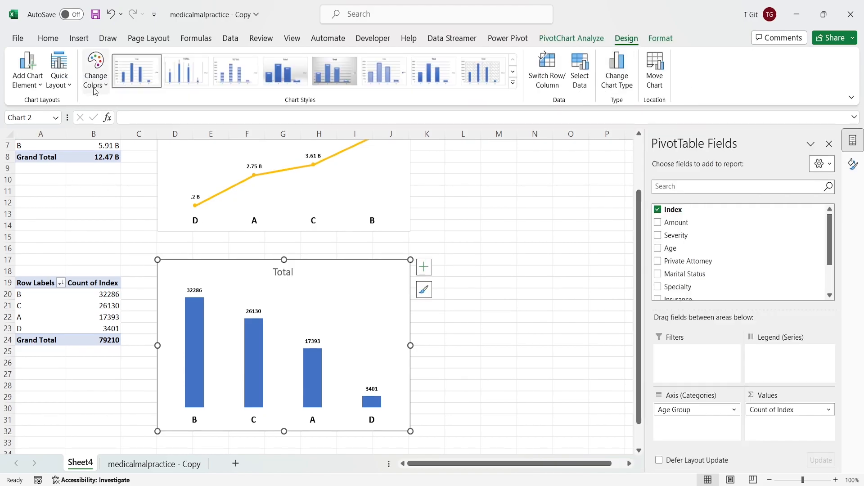
click(95, 71)
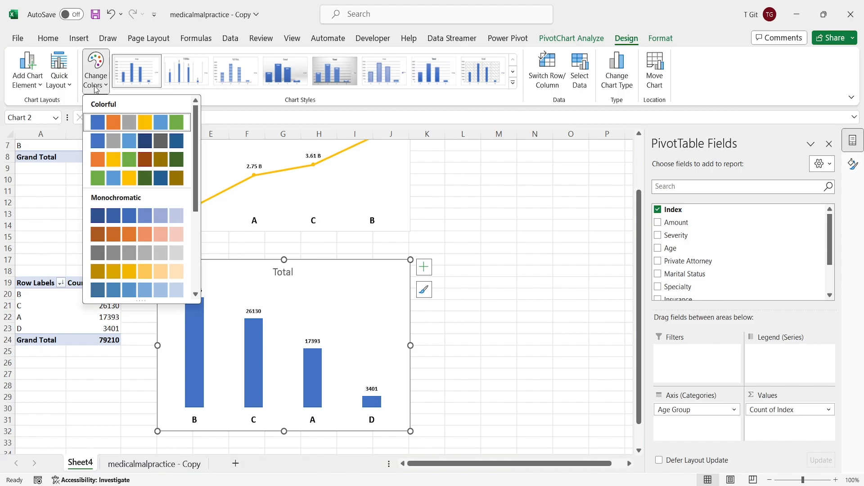
click(123, 237)
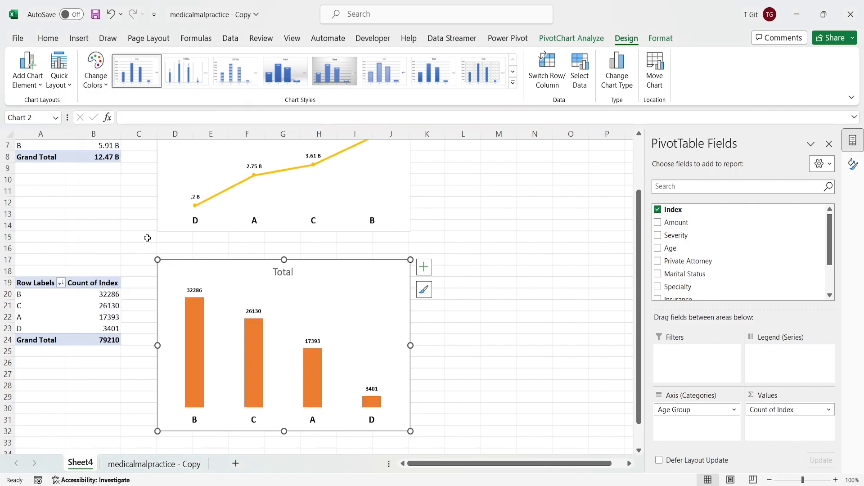
click(501, 346)
click(366, 302)
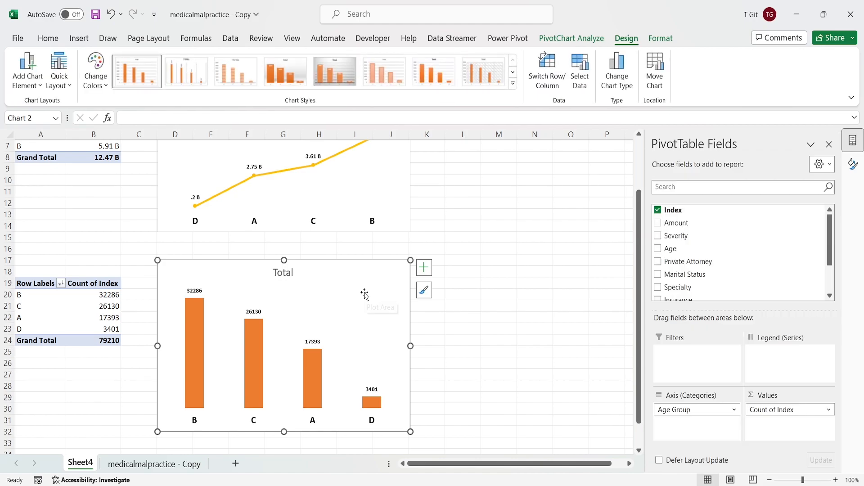
- Replace the column chart's title with "Number of Claims by Age Groups"
double_click(288, 273)
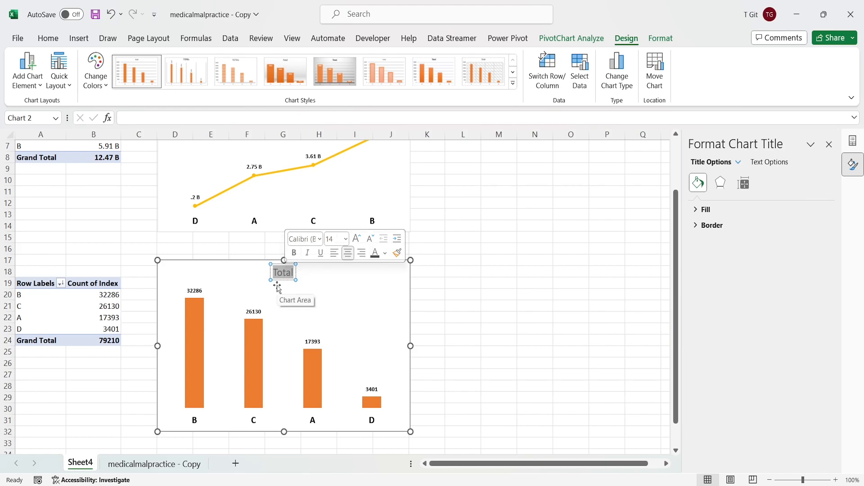
key(Delete)
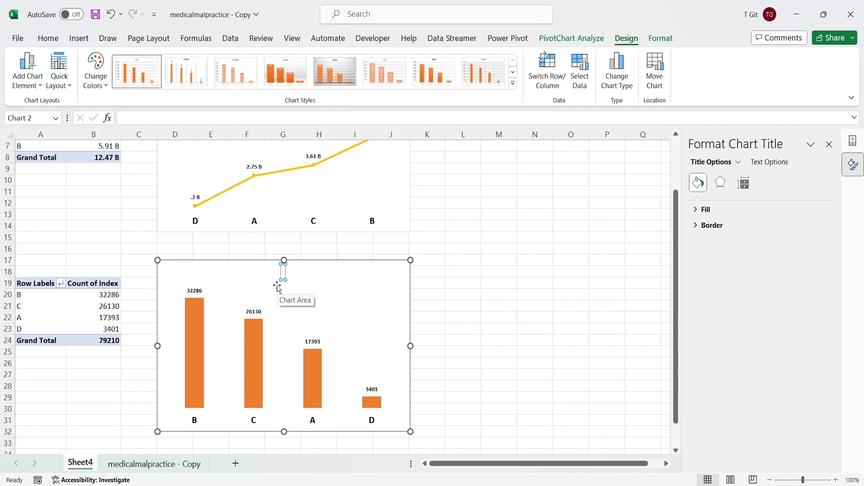
text(Nu)
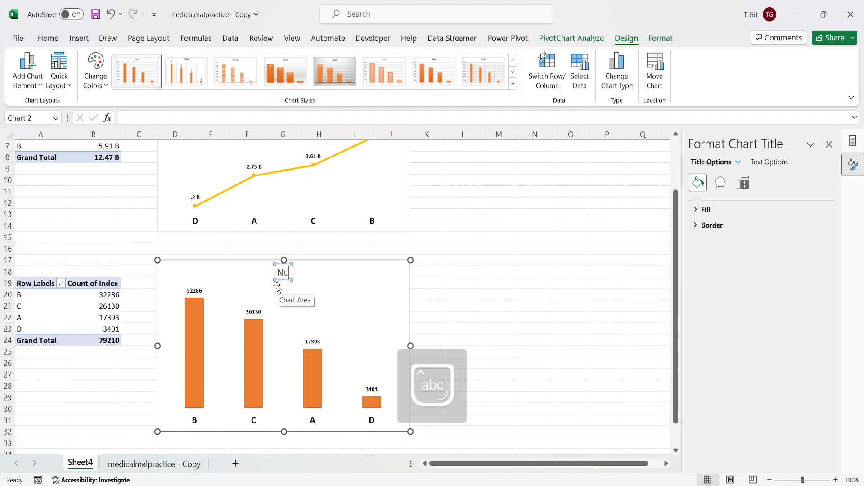
text(mber o)
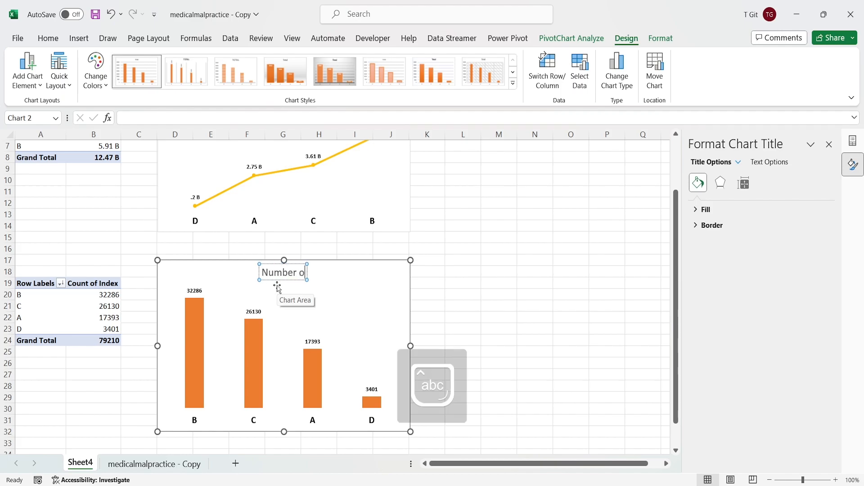
text(f Cla)
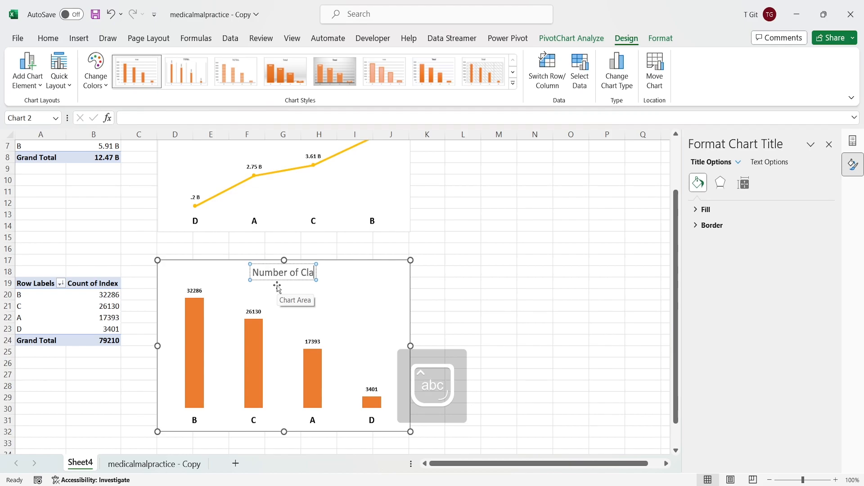
text(ims by)
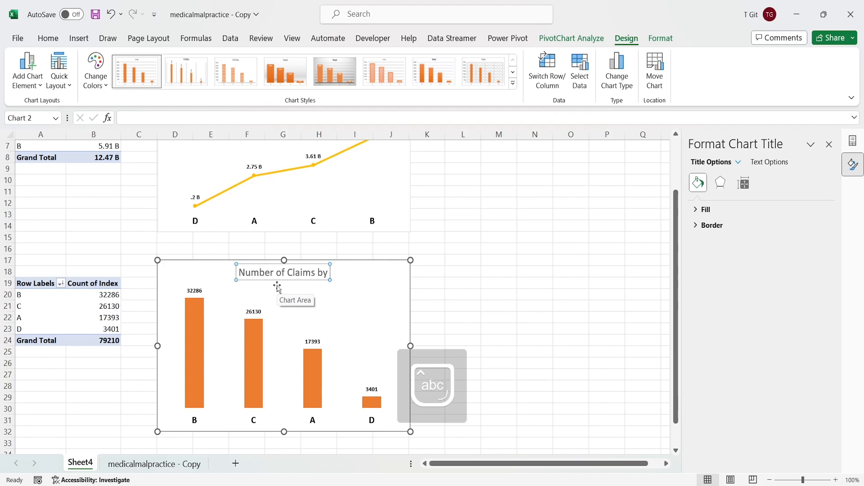
text( Age)
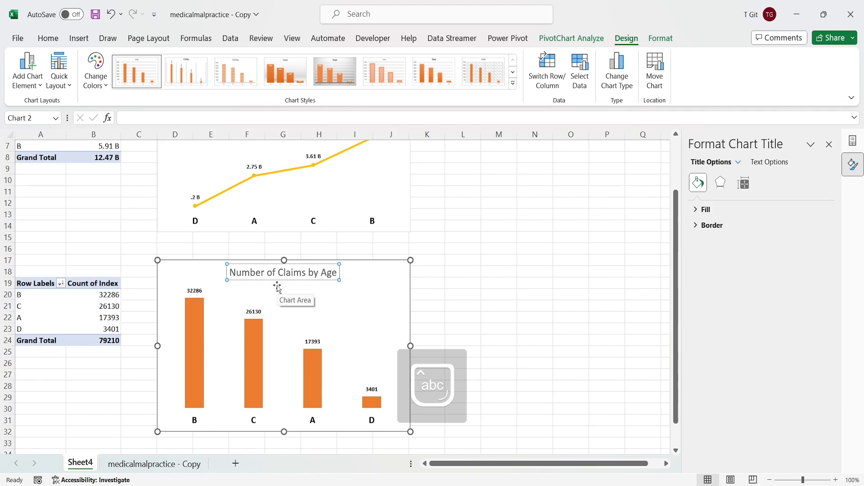
text( Grou)
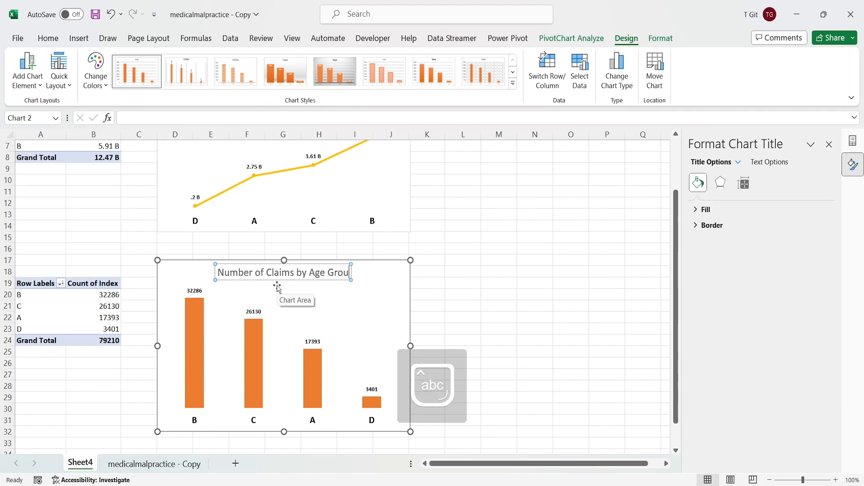
text(ps)
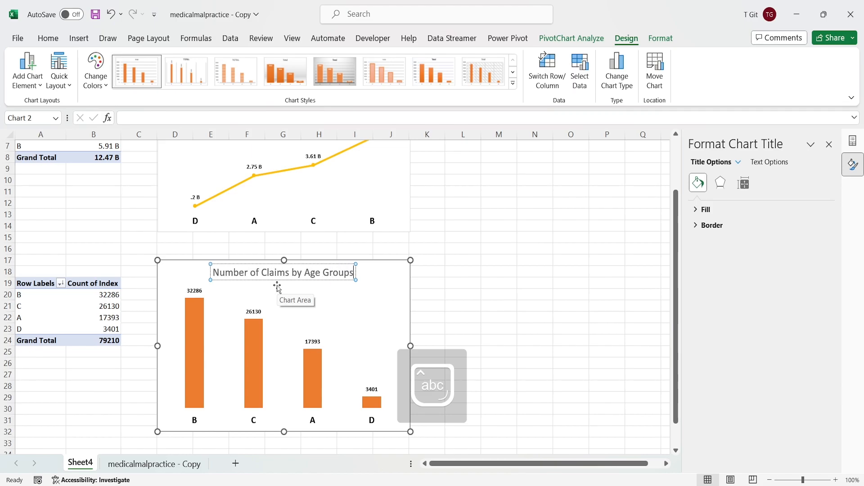
click(486, 273)
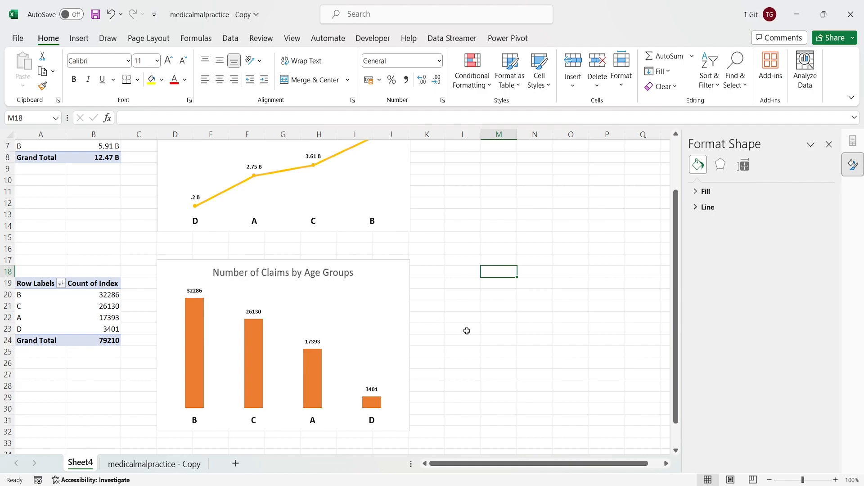
- Copy the line chart's title formatting to the column chart's title with Format Painter and move that title toward the chart's right side
scroll(463, 355, up, 1)
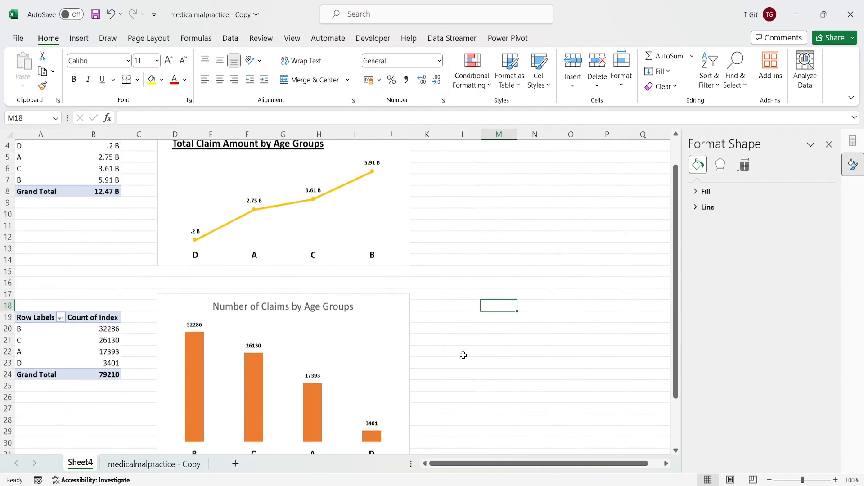
scroll(463, 355, up, 1)
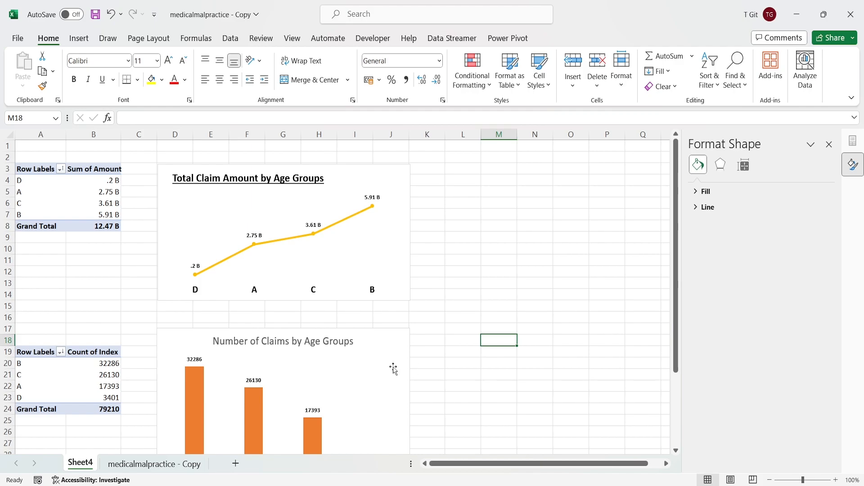
click(226, 181)
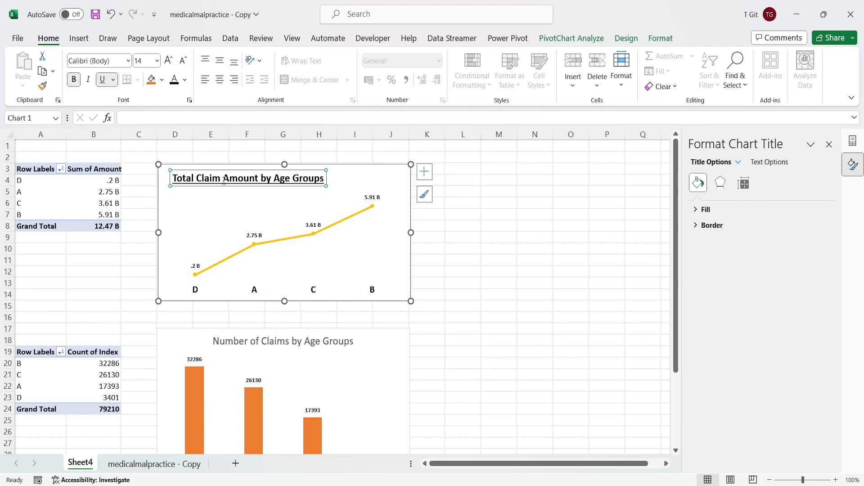
click(43, 86)
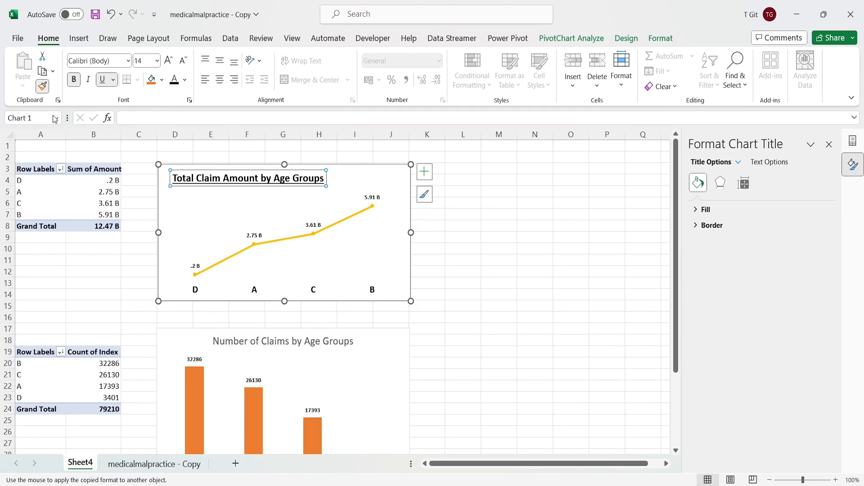
click(328, 343)
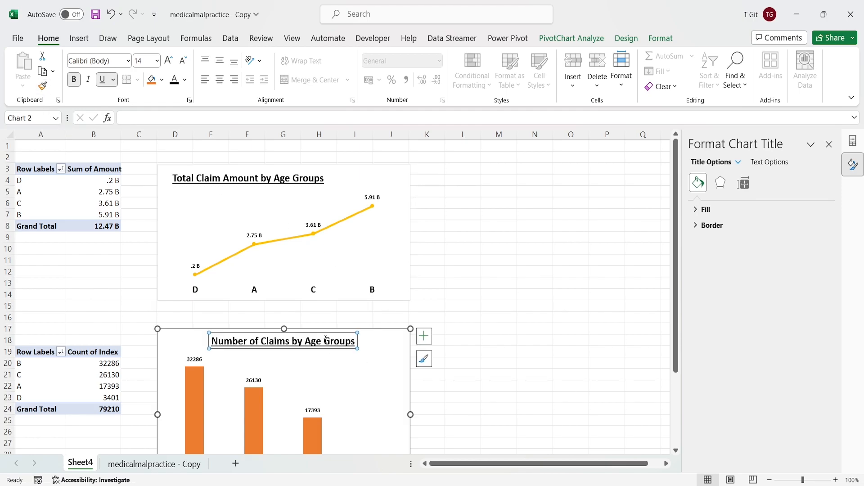
click(448, 286)
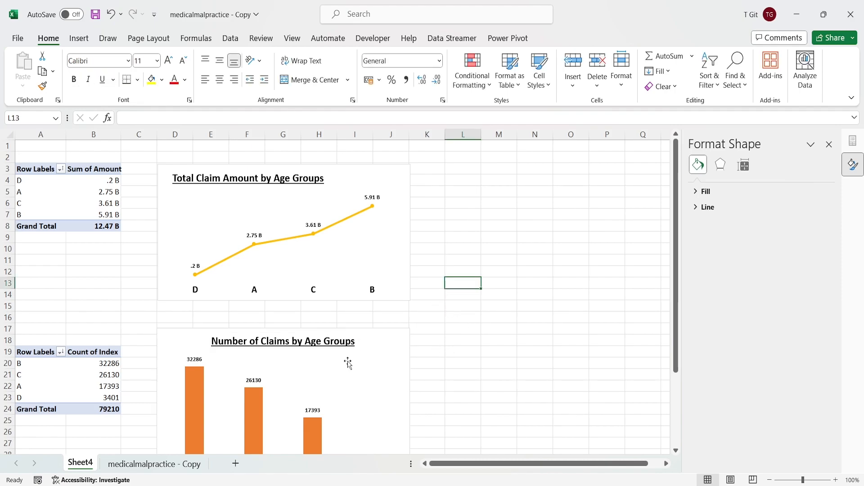
drag(314, 347, 347, 346)
click(499, 351)
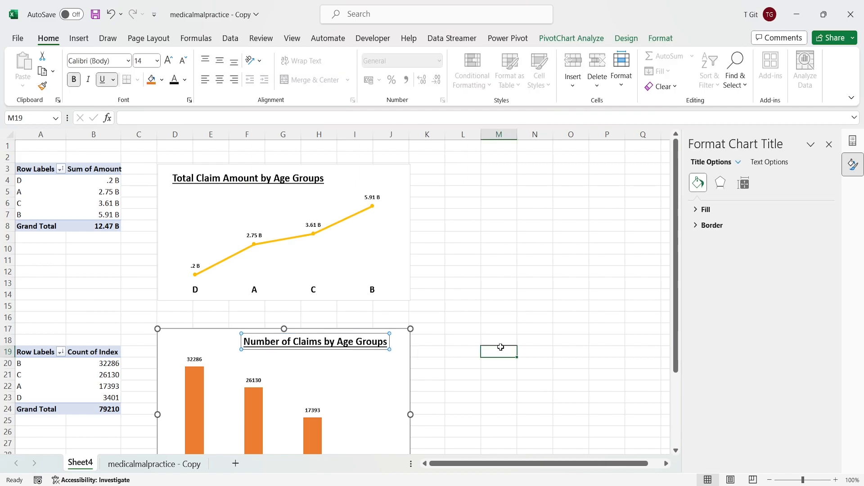
- Open the available commands for the chart area of the "Total Claim Amount by Age Groups" line chart
scroll(451, 363, down, 3)
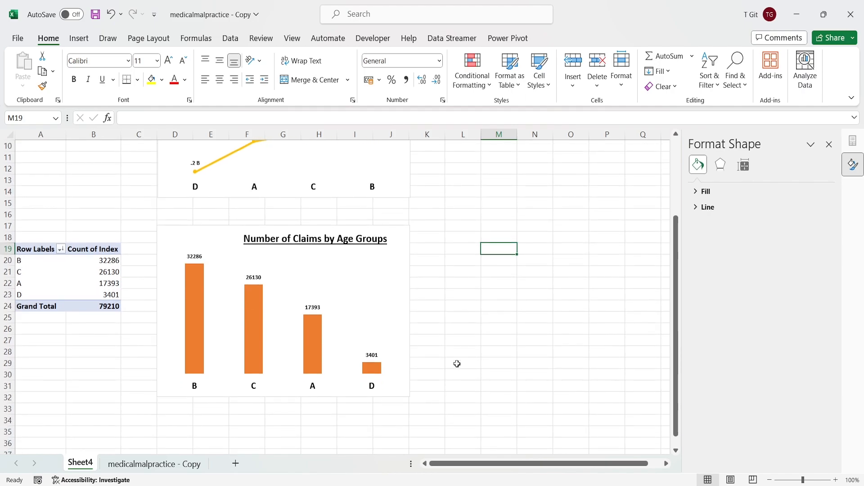
scroll(458, 363, up, 1)
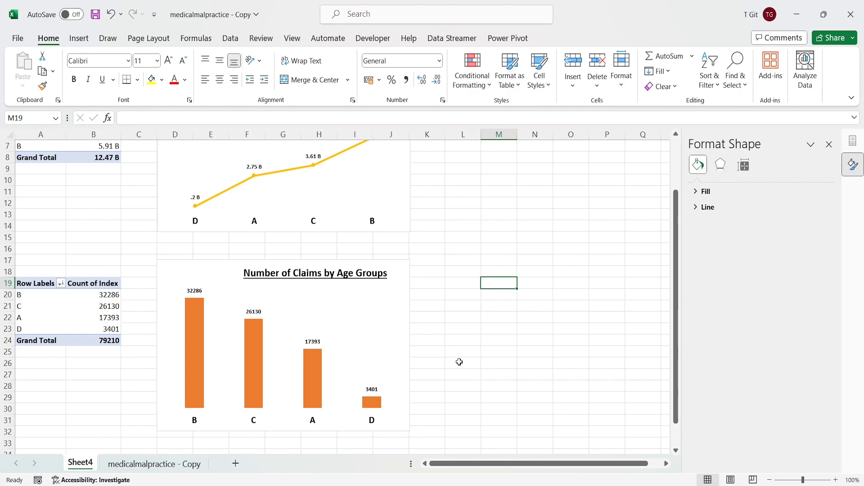
scroll(459, 362, up, 2)
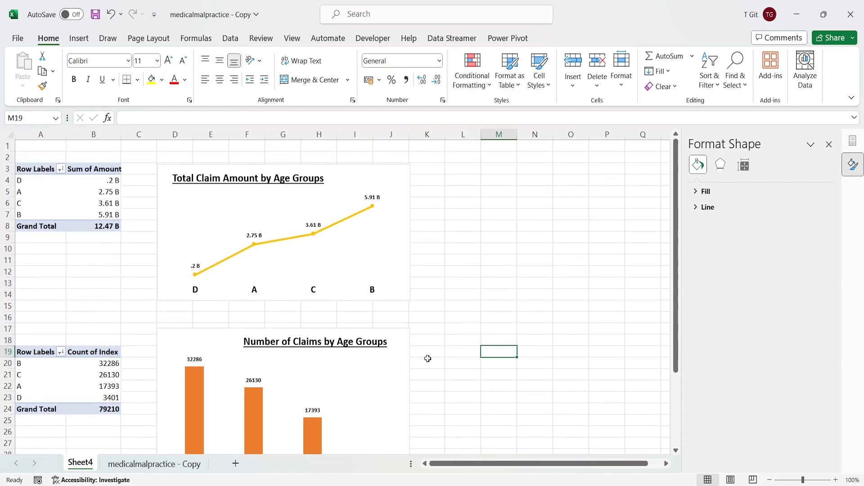
scroll(411, 366, down, 2)
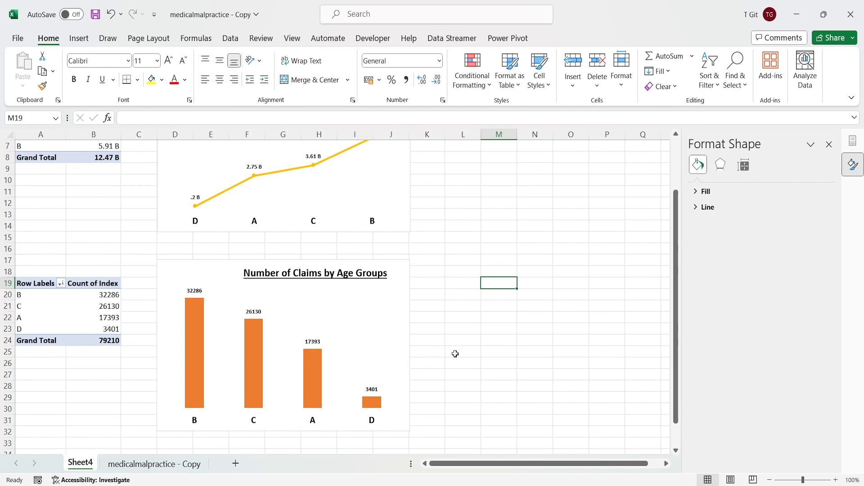
scroll(455, 354, up, 2)
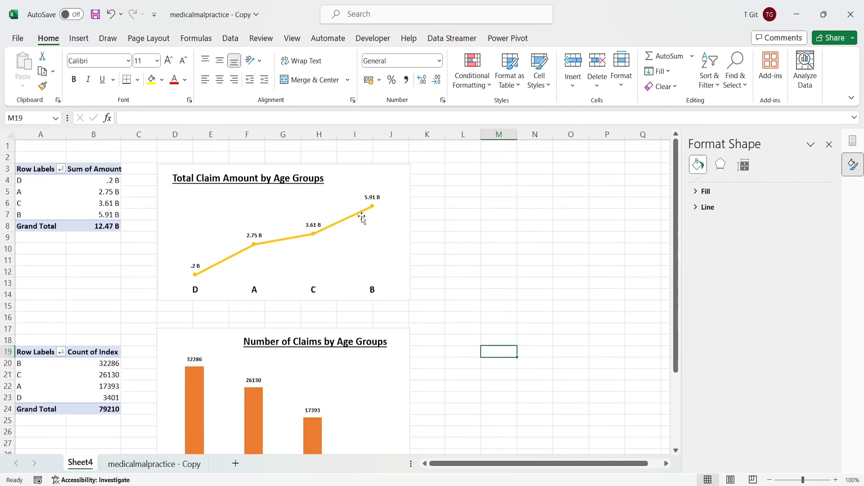
click(356, 175)
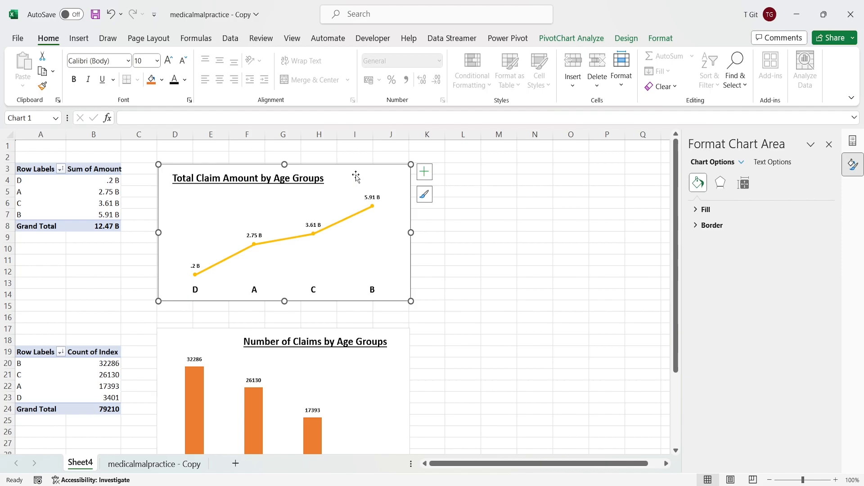
right_click(356, 175)
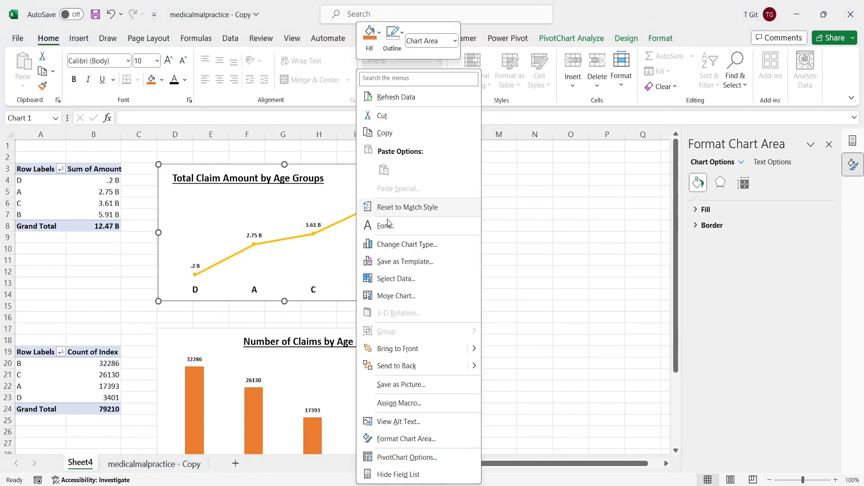
- Give the Total Claim Amount by Age Groups chart a solid black border
click(419, 438)
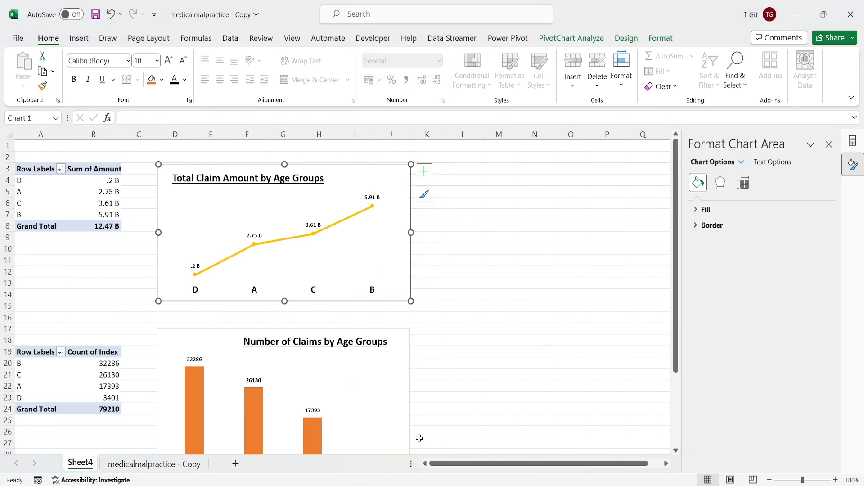
click(695, 225)
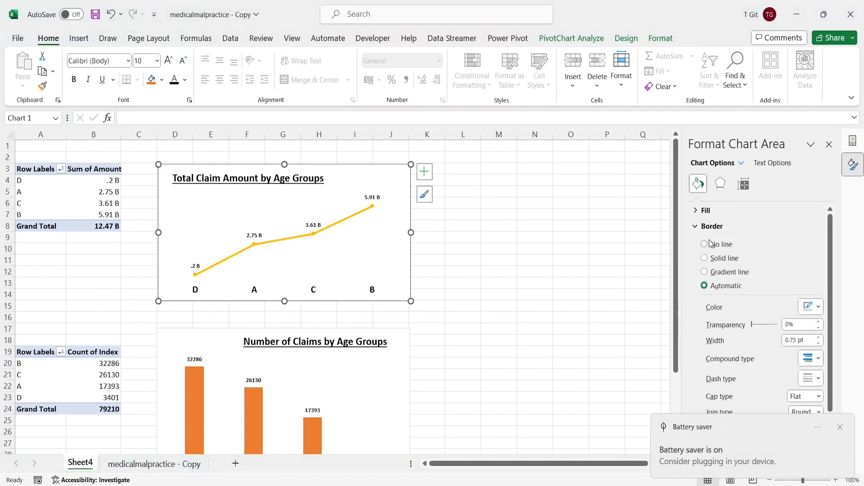
click(707, 260)
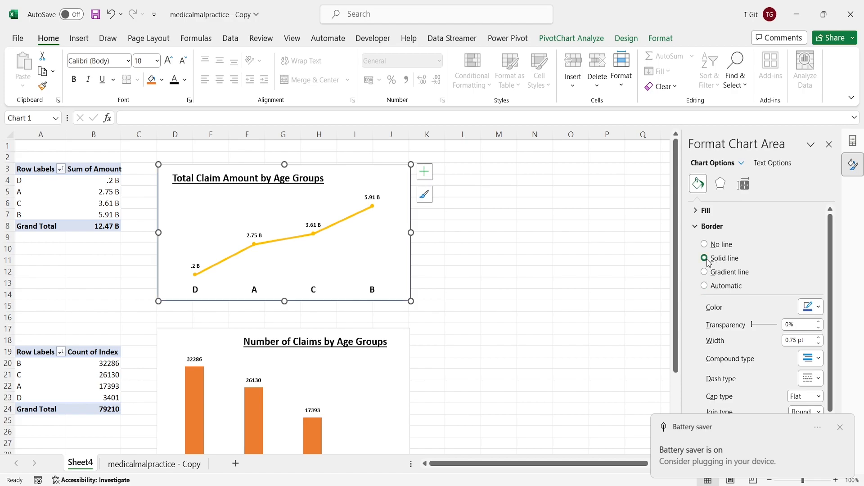
click(814, 308)
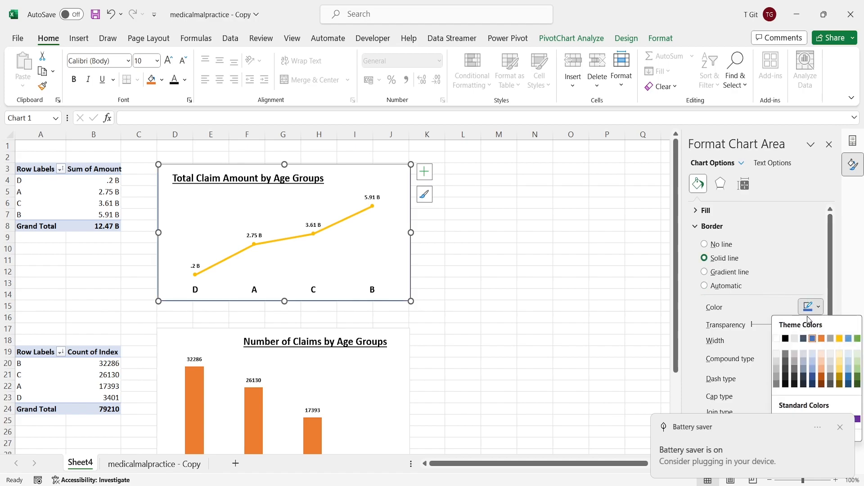
click(787, 340)
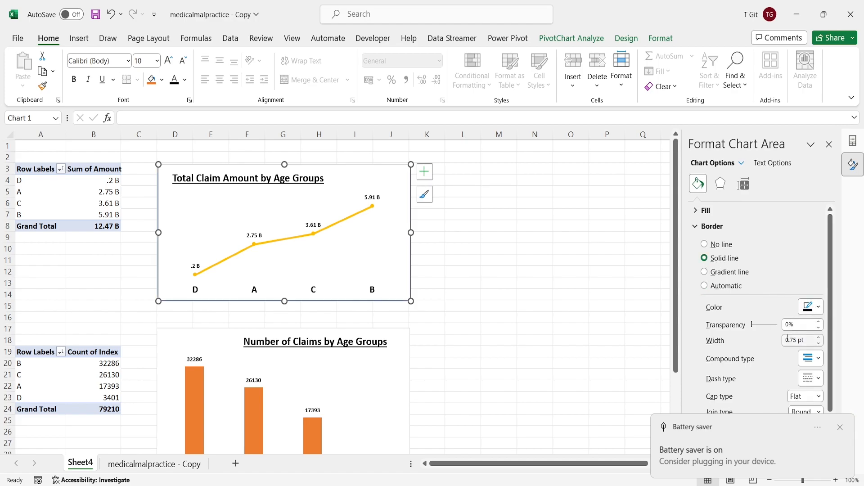
click(840, 427)
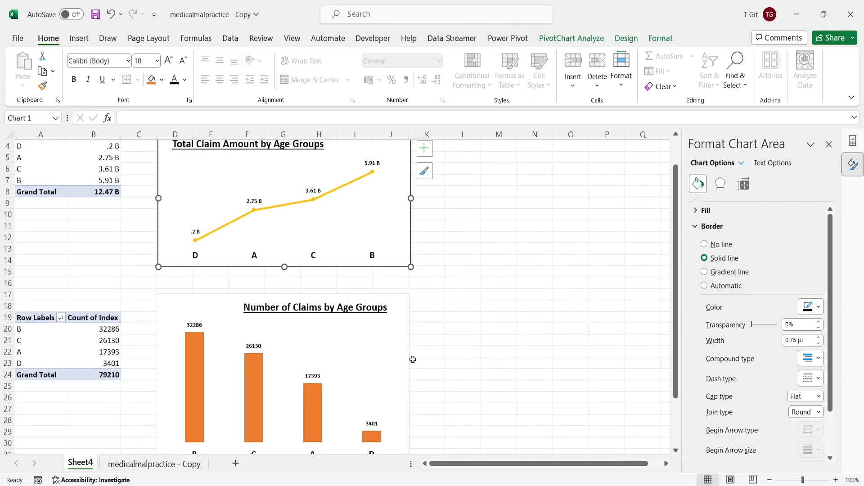
click(426, 340)
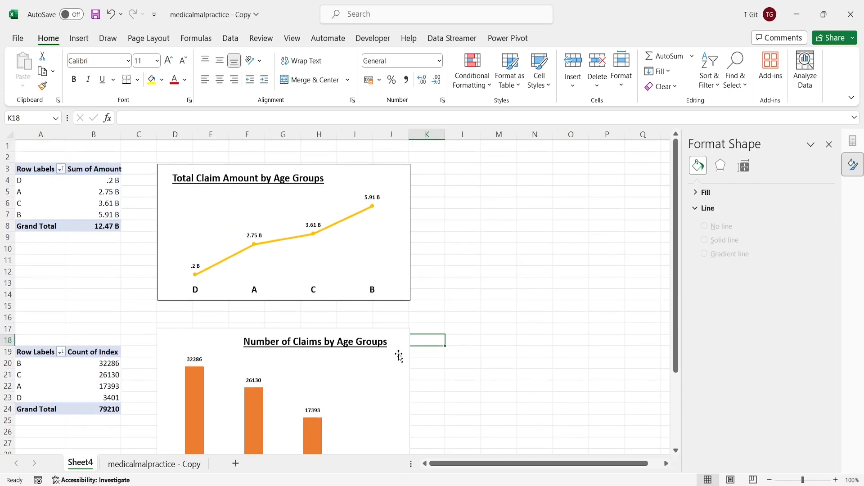
- Give the Number of Claims by Age Groups chart a solid black border
click(396, 352)
right_click(397, 350)
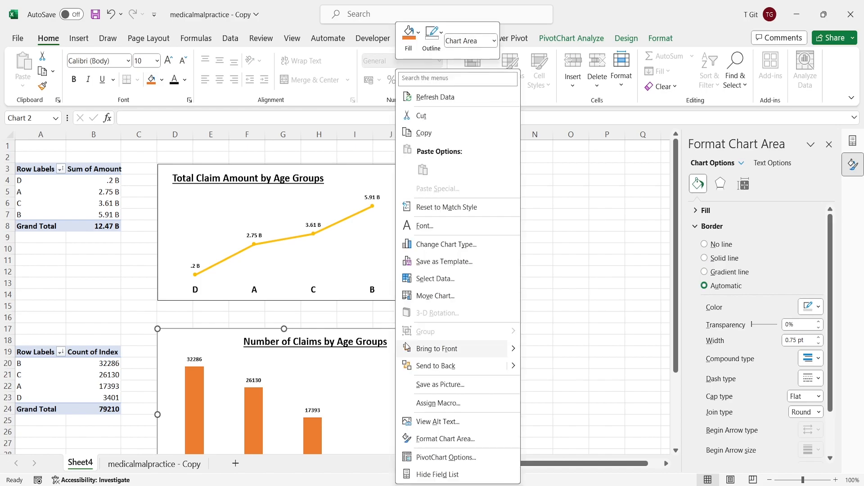
click(437, 439)
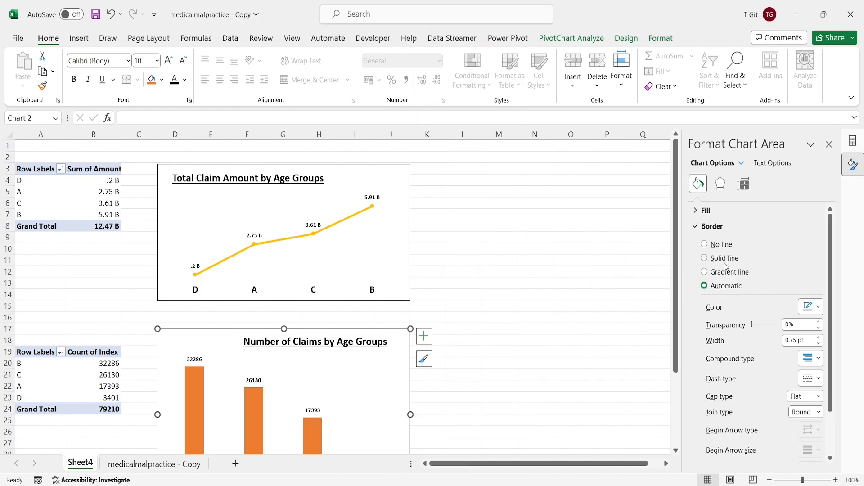
click(705, 259)
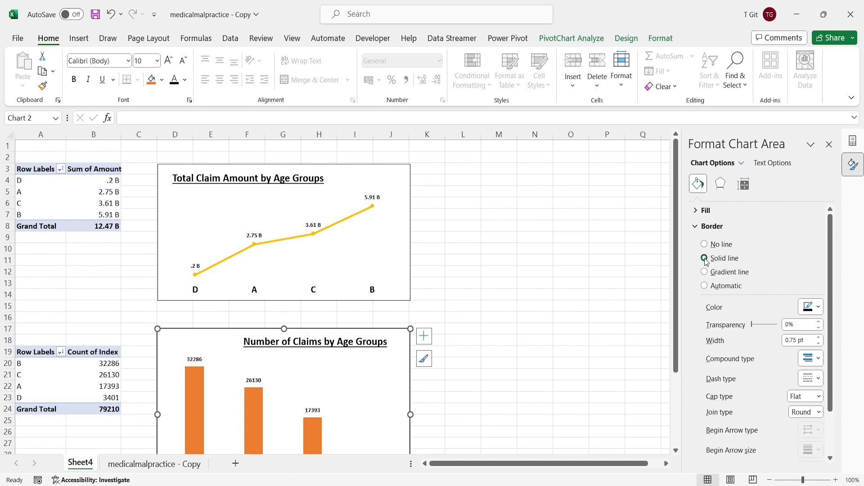
click(809, 307)
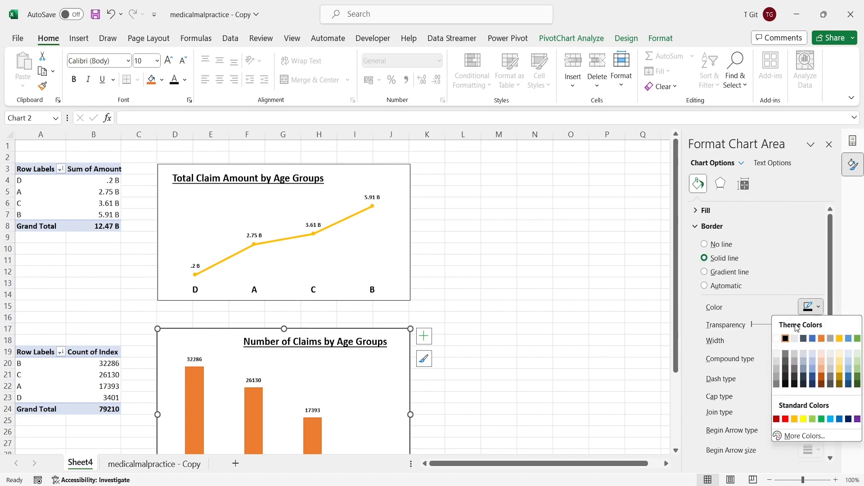
click(786, 341)
click(560, 297)
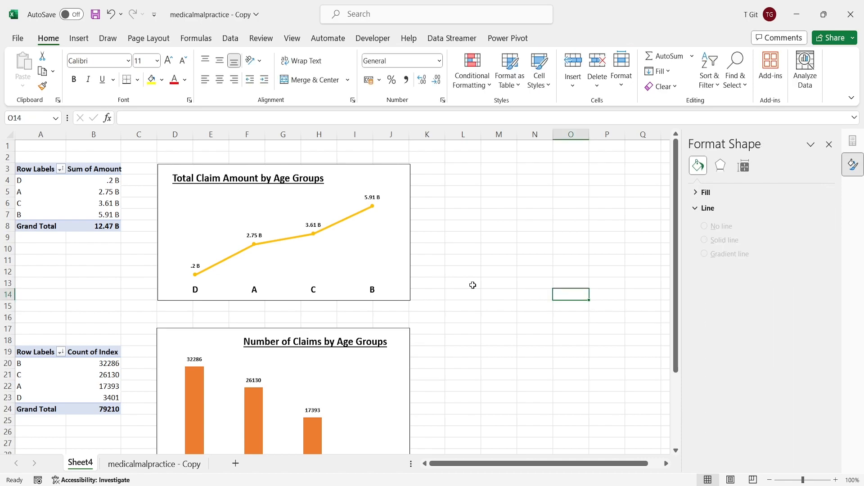
scroll(477, 289, down, 3)
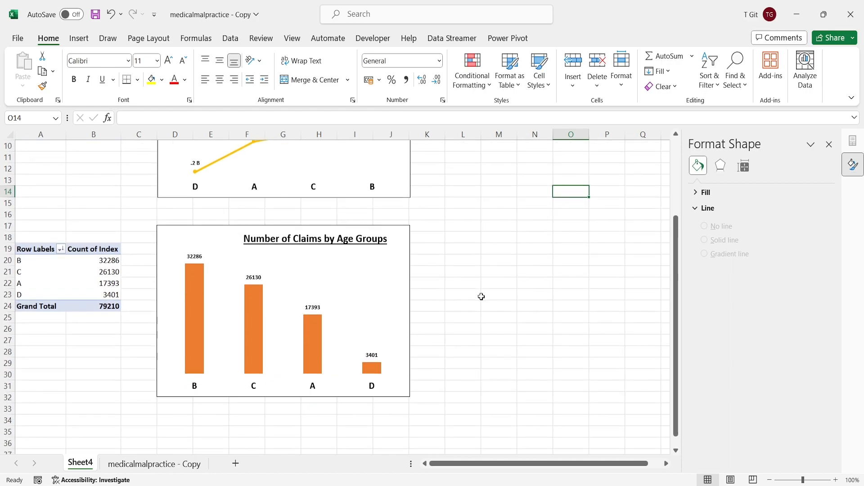
scroll(482, 297, up, 2)
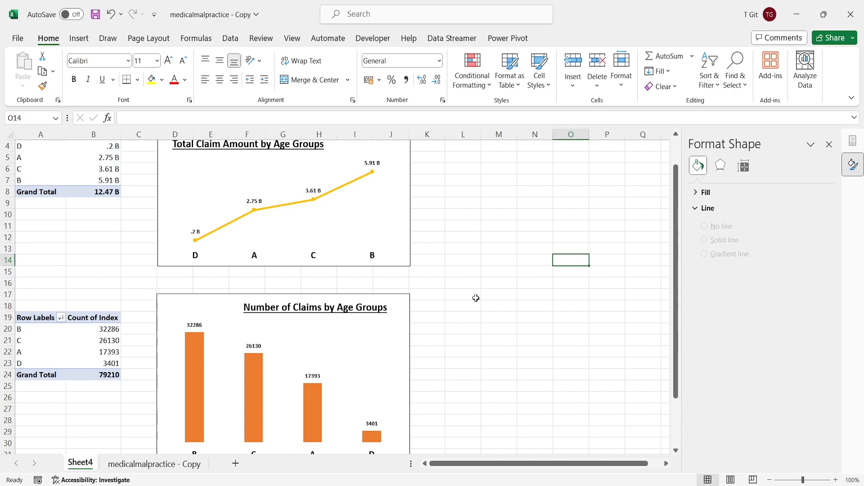
scroll(475, 298, up, 1)
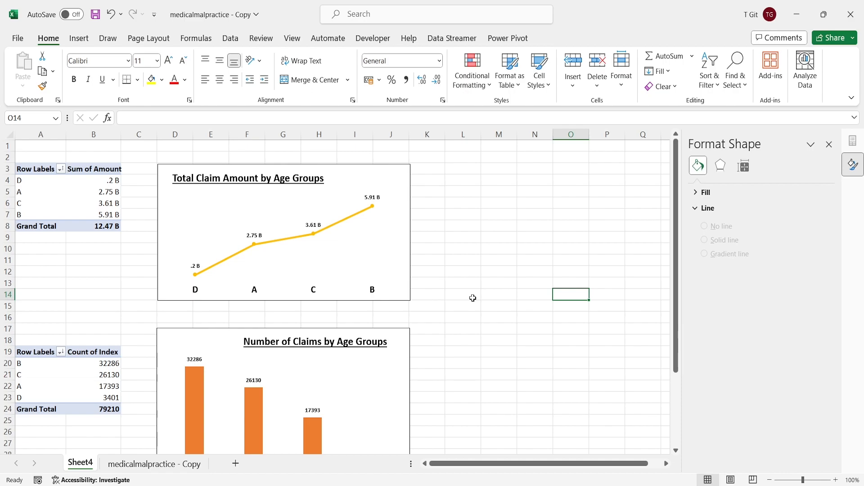
click(473, 298)
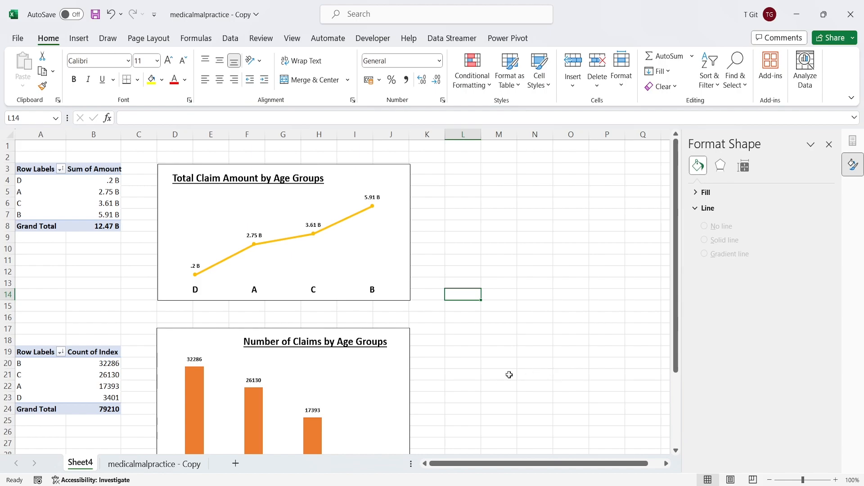
- Create a PivotTable from the medicalmalpractice - Copy data, placed on the existing worksheet Sheet4 at cell A37
click(172, 470)
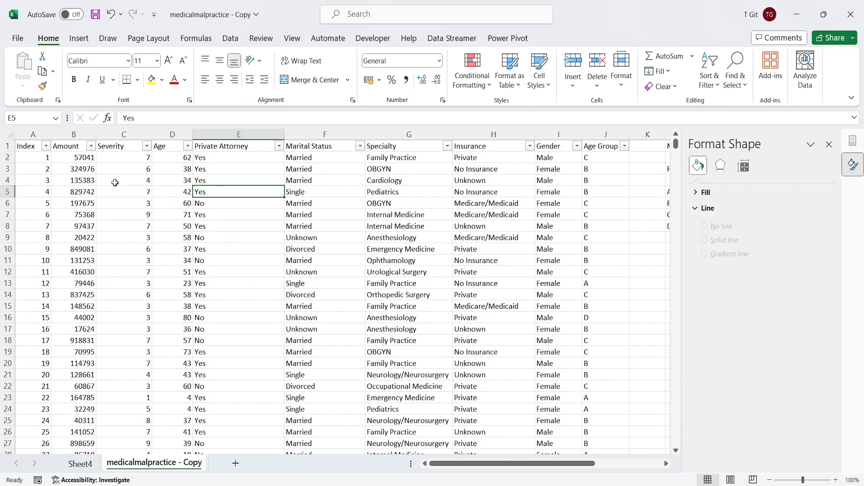
click(78, 39)
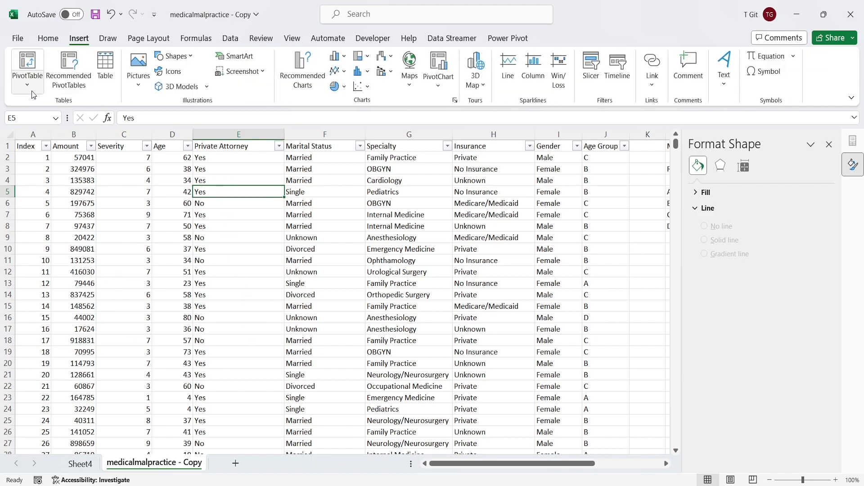
click(27, 74)
click(51, 108)
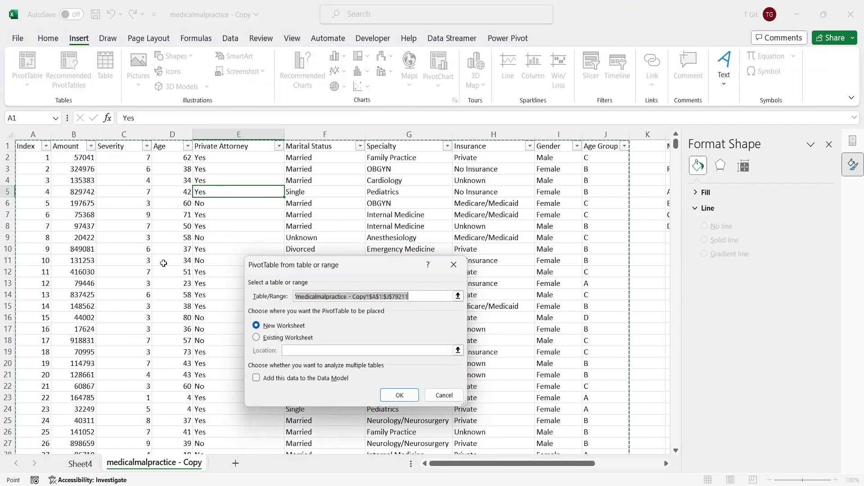
click(275, 339)
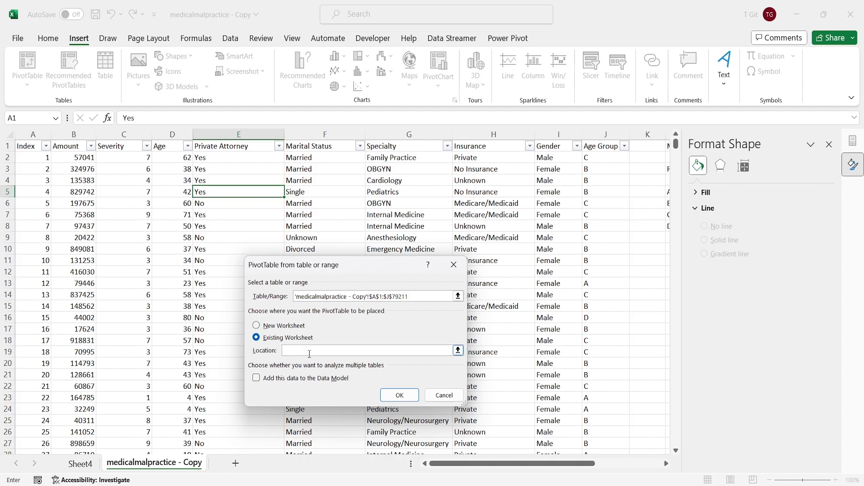
click(81, 464)
scroll(130, 414, down, 4)
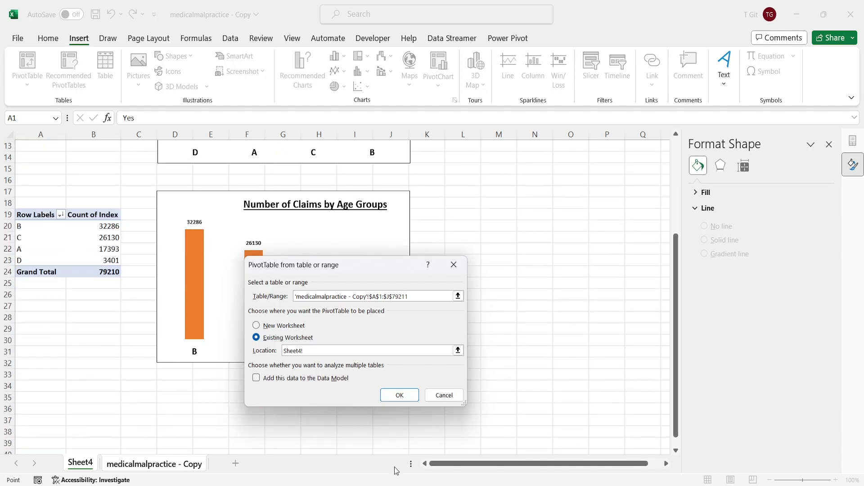
scroll(107, 389, down, 2)
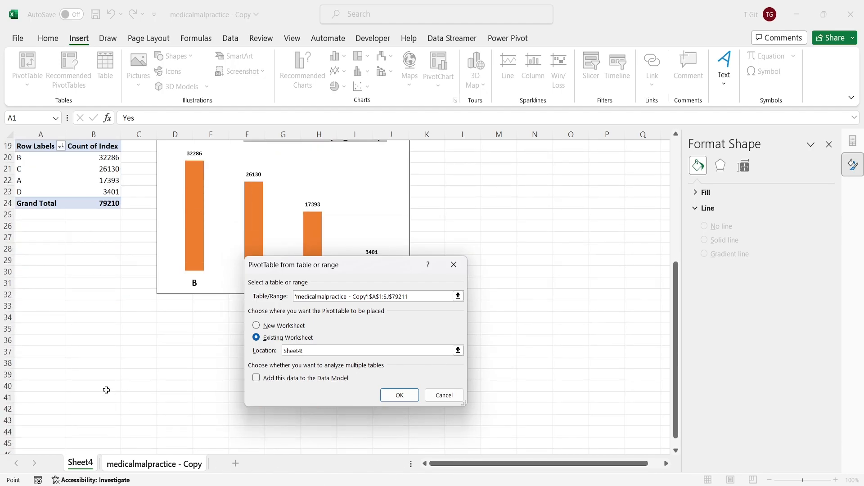
click(36, 353)
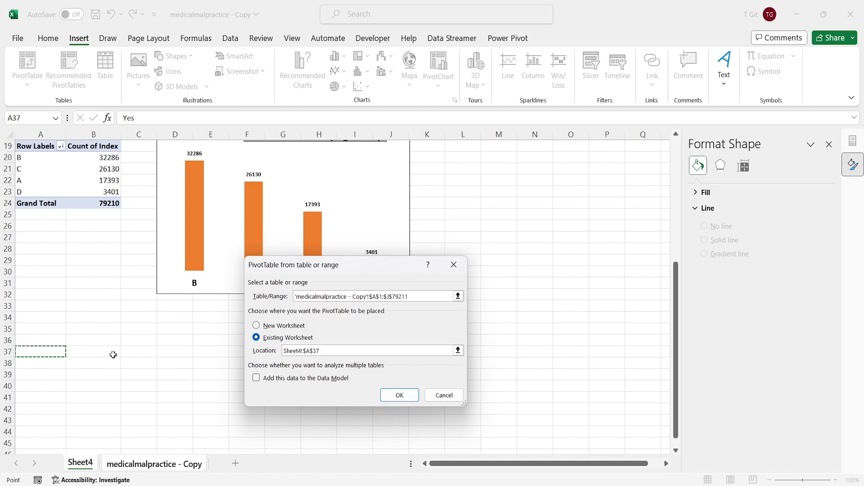
click(399, 395)
- Build the new PivotTable with Specialty as rows and the sum of Amount as values
scroll(251, 382, down, 2)
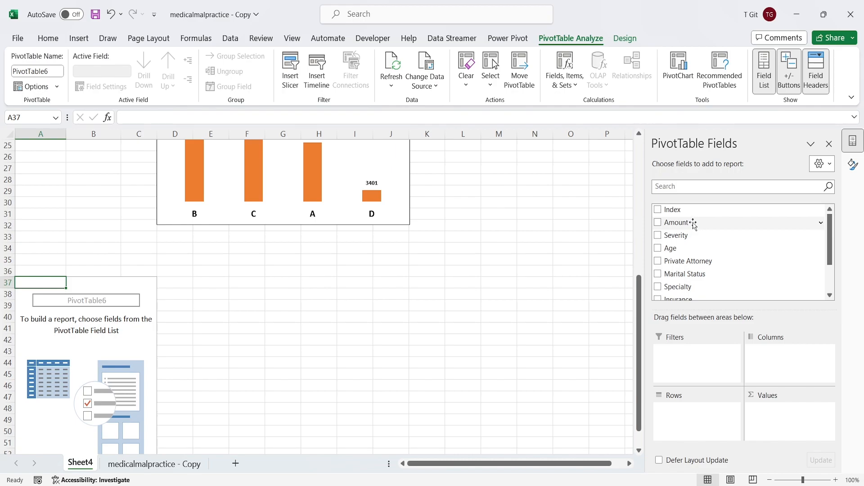
drag(693, 224, 780, 414)
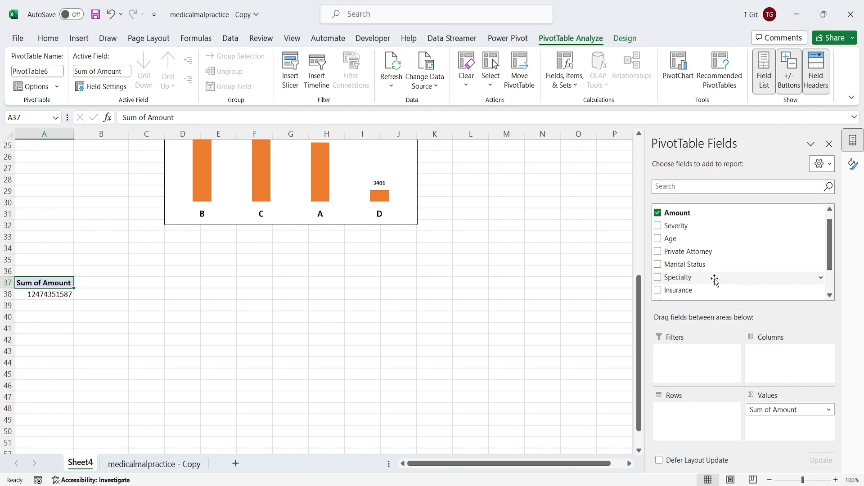
drag(715, 279, 682, 416)
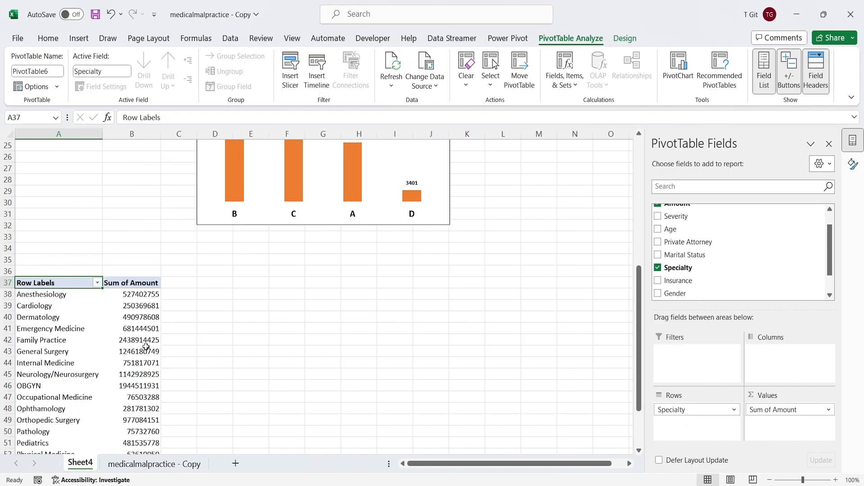
- Format the new PivotTable's Sum of Amount values, including the grand total, with the custom number format #.##,, "M"
scroll(234, 360, down, 4)
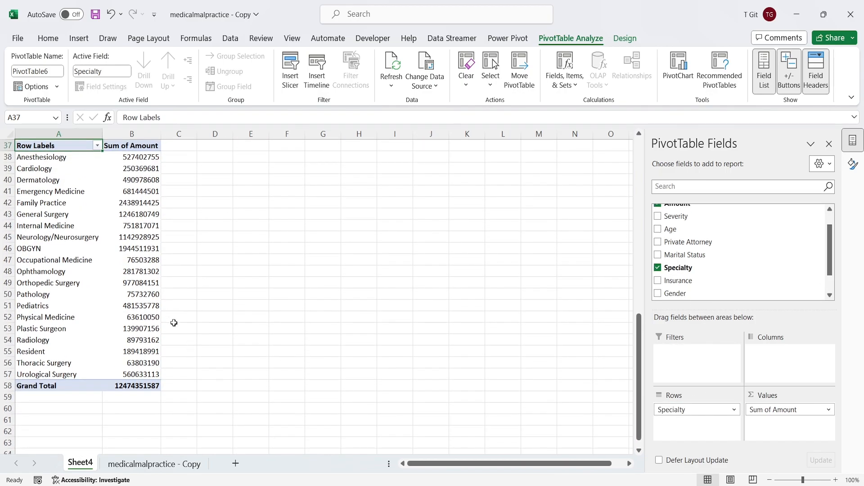
scroll(187, 328, up, 1)
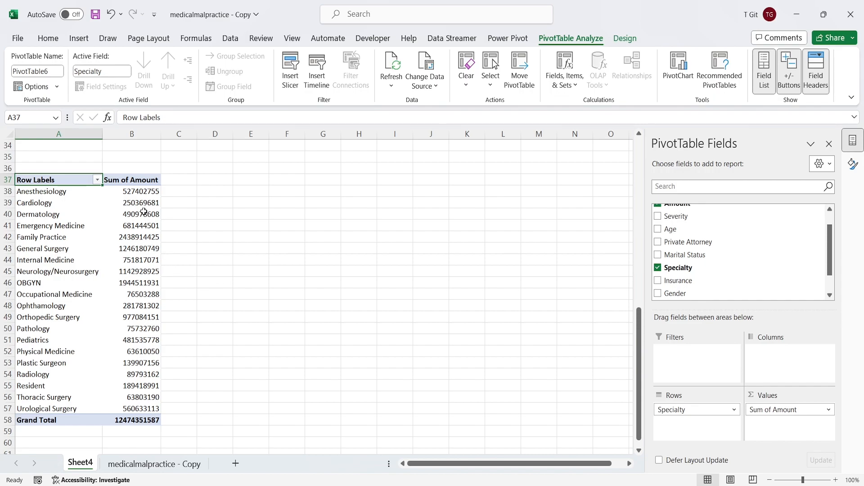
drag(139, 192, 144, 410)
click(205, 352)
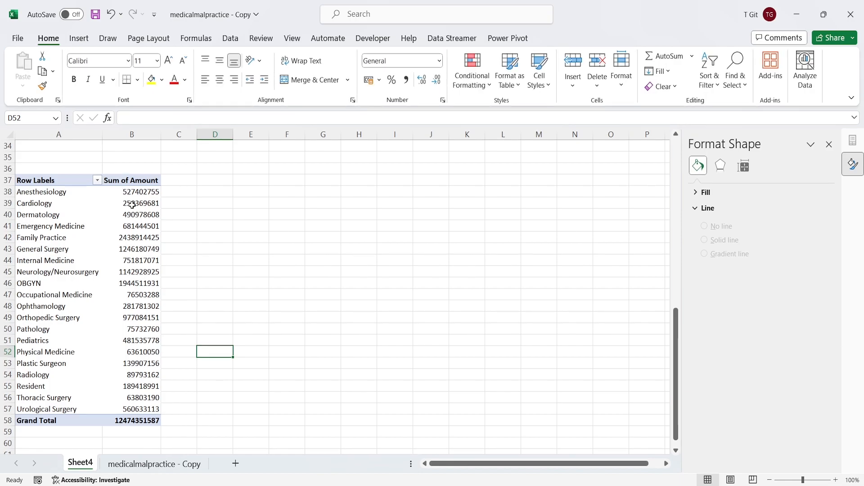
drag(135, 192, 153, 421)
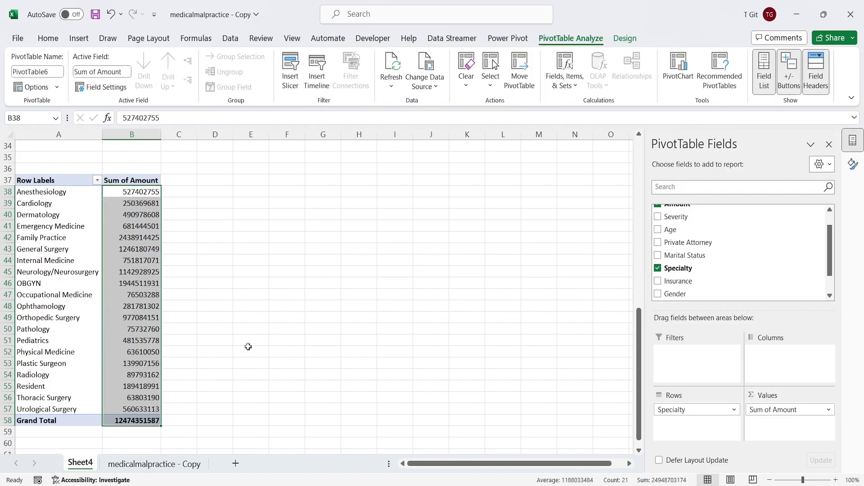
key(ctrl+1)
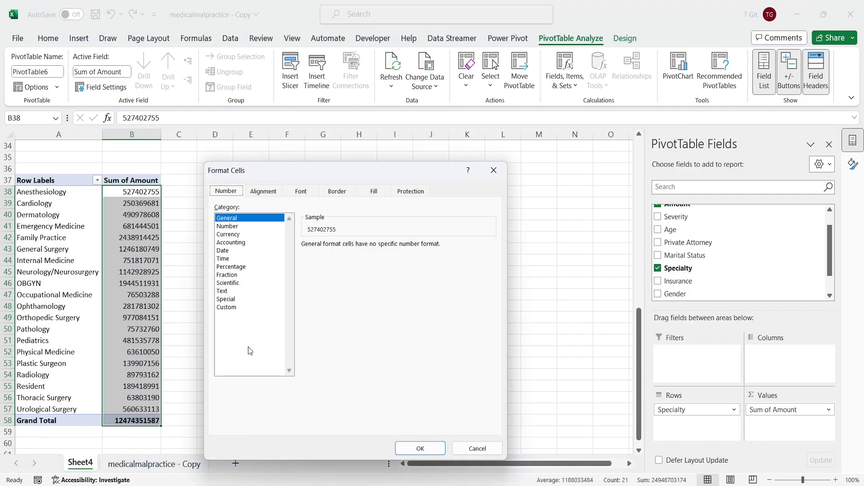
click(234, 307)
double_click(333, 253)
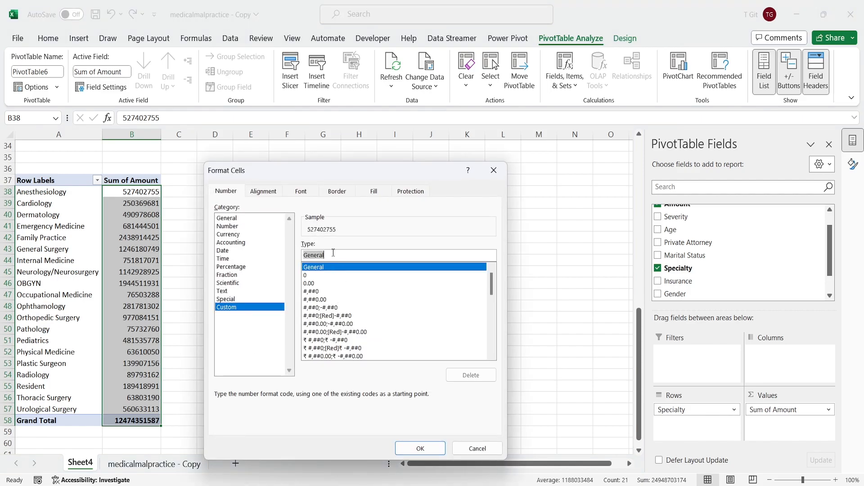
key(BackSpace)
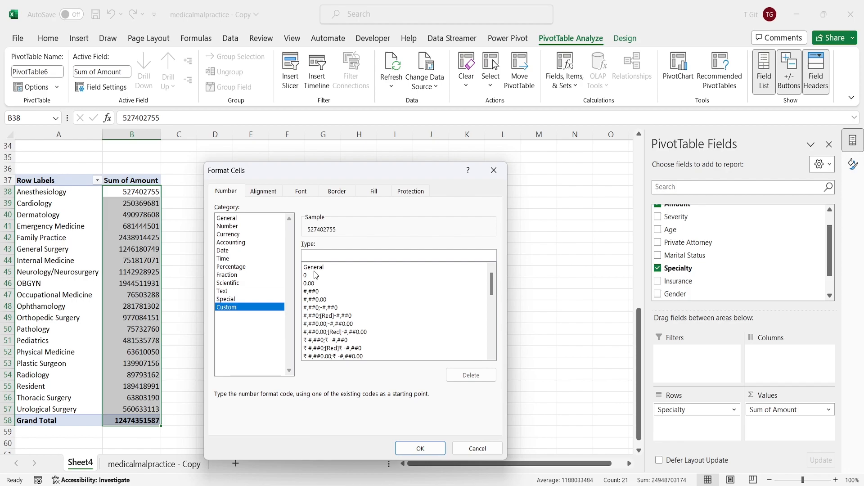
text(#.##,, "M)
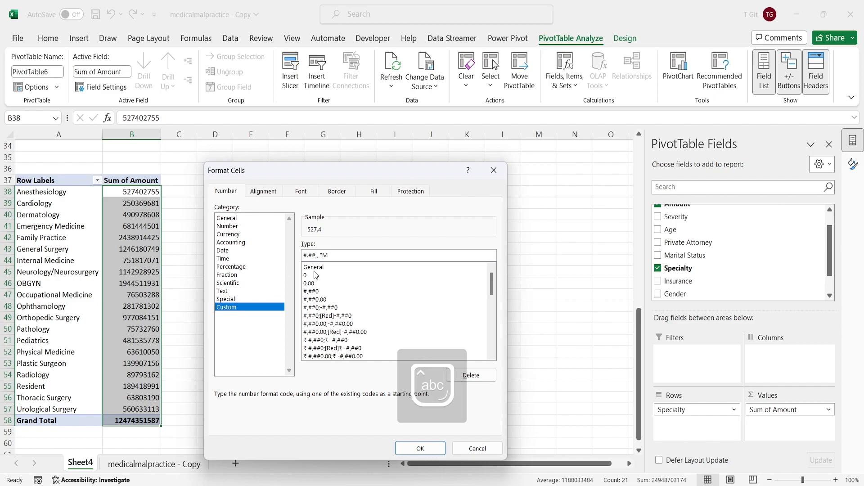
click(421, 448)
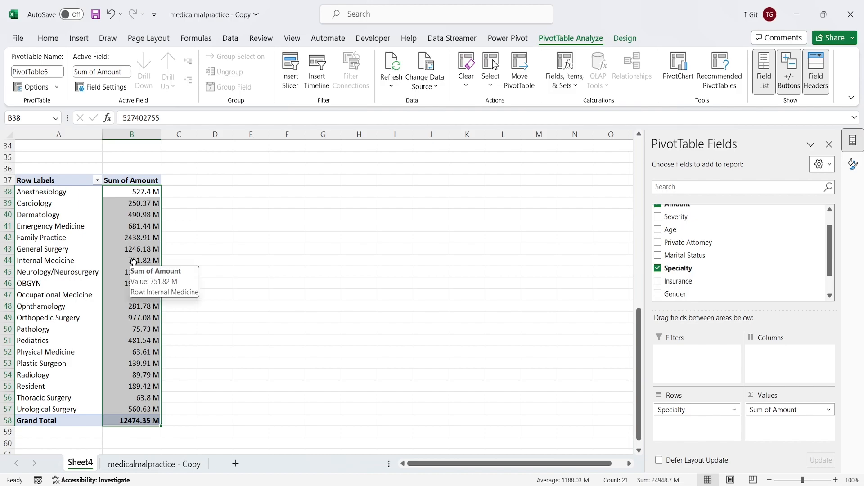
- Insert a clustered bar PivotChart based on the Specialty and Sum of Amount PivotTable
click(135, 241)
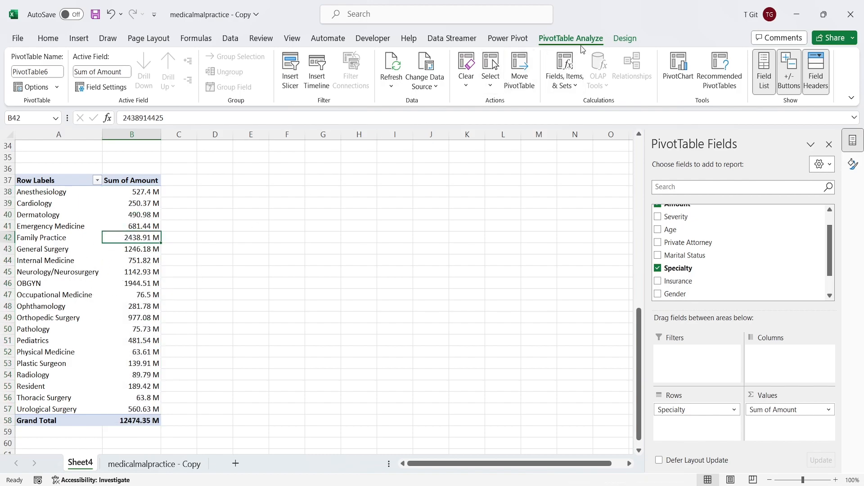
click(681, 80)
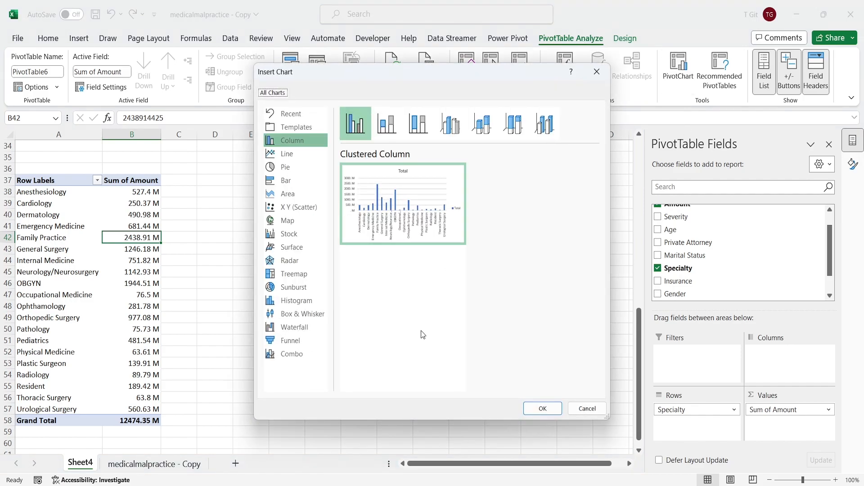
mouse_move(391, 224)
mouse_move(418, 207)
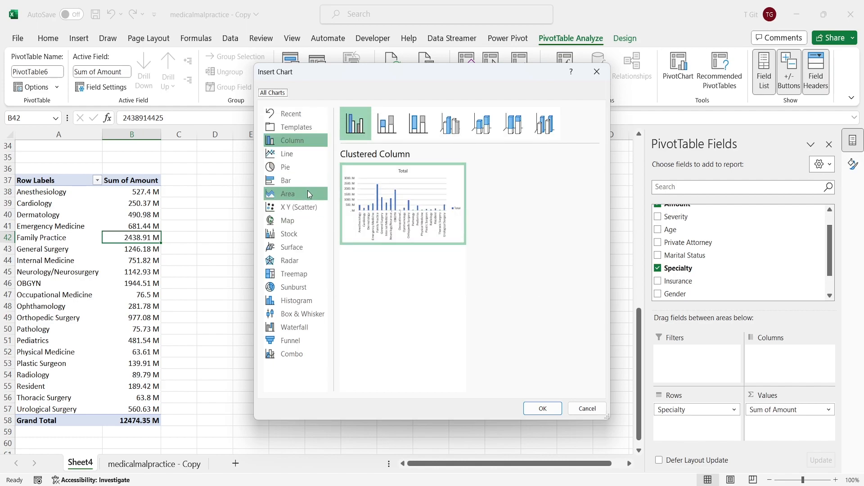
click(309, 181)
mouse_move(380, 209)
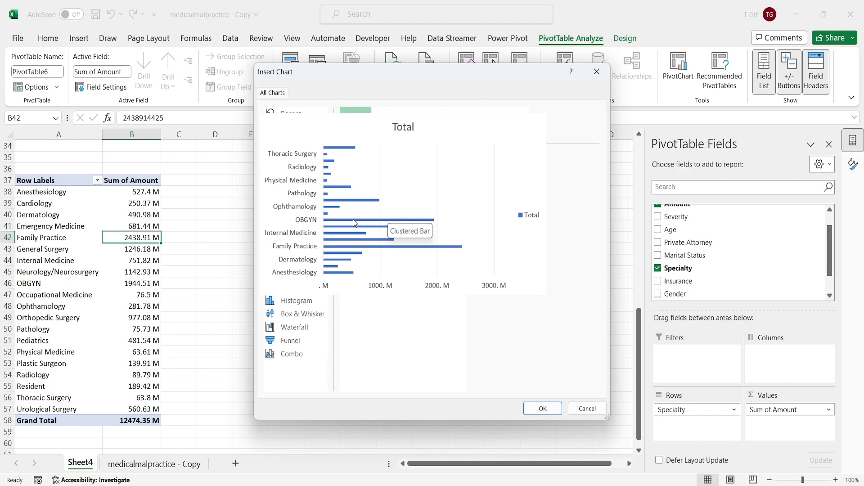
click(542, 410)
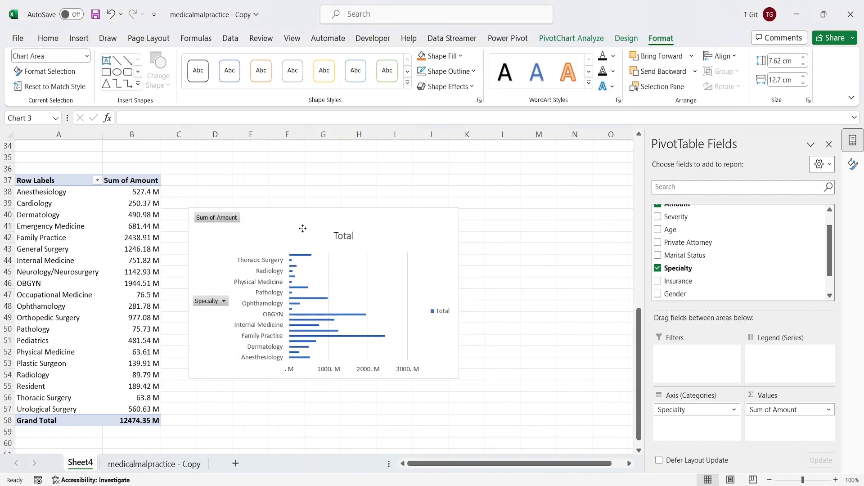
- Place the specialty bar chart beside its PivotTable from row 37 and resize it to about 11.92 cm wide and 11.08 cm high
drag(303, 229, 309, 196)
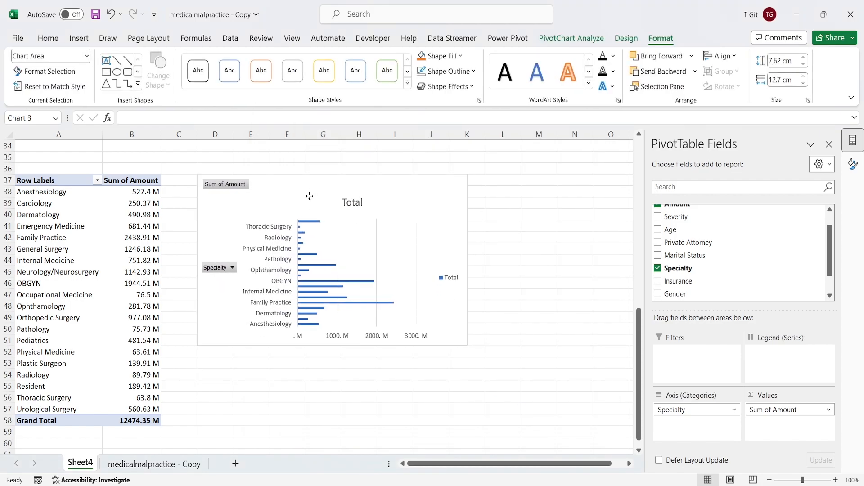
scroll(520, 299, up, 3)
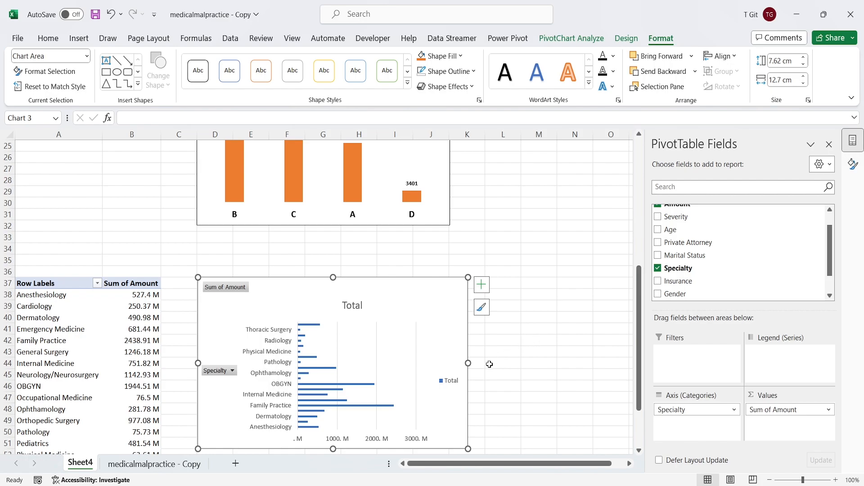
drag(468, 363, 451, 362)
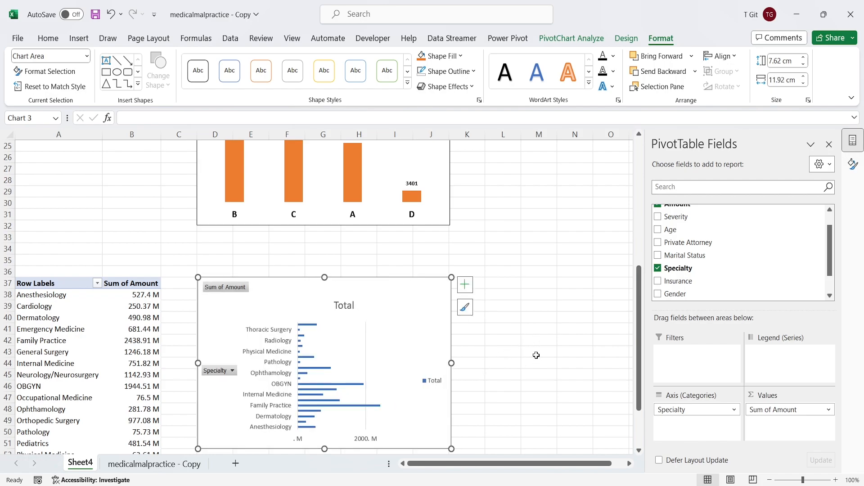
scroll(536, 355, down, 4)
drag(325, 311, 332, 390)
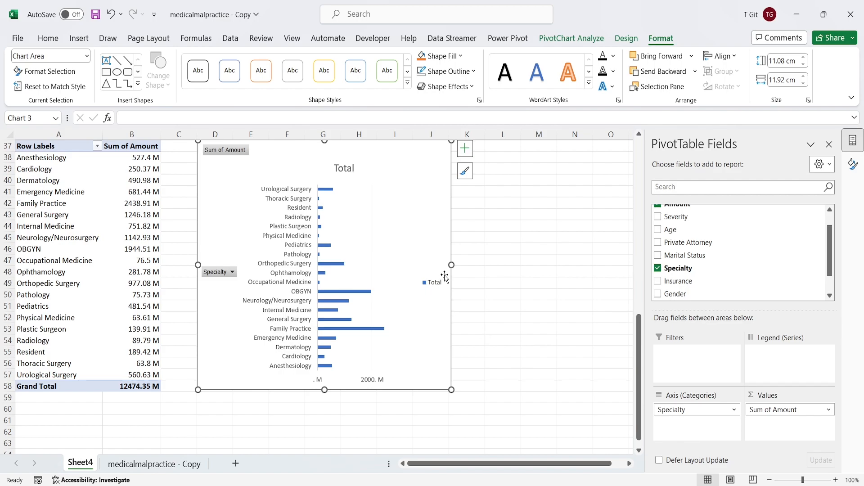
scroll(521, 298, up, 2)
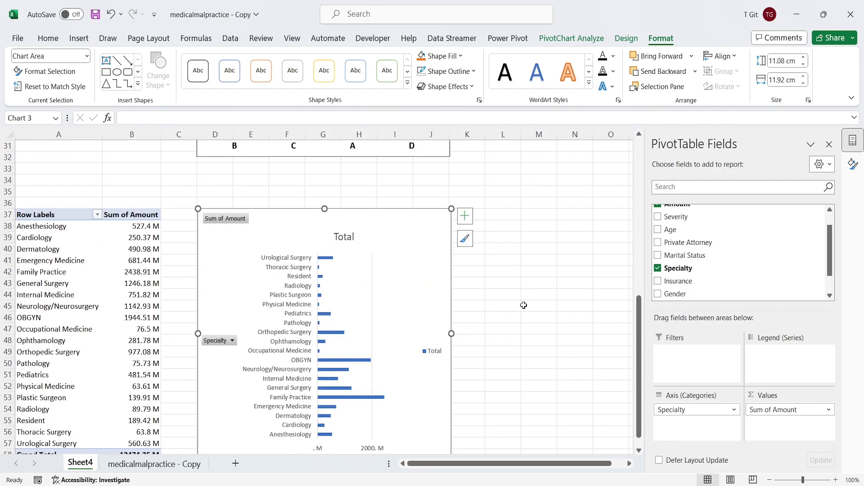
- Strip the specialty chart of all field buttons, the primary horizontal axis, the legend and the gridlines
right_click(233, 221)
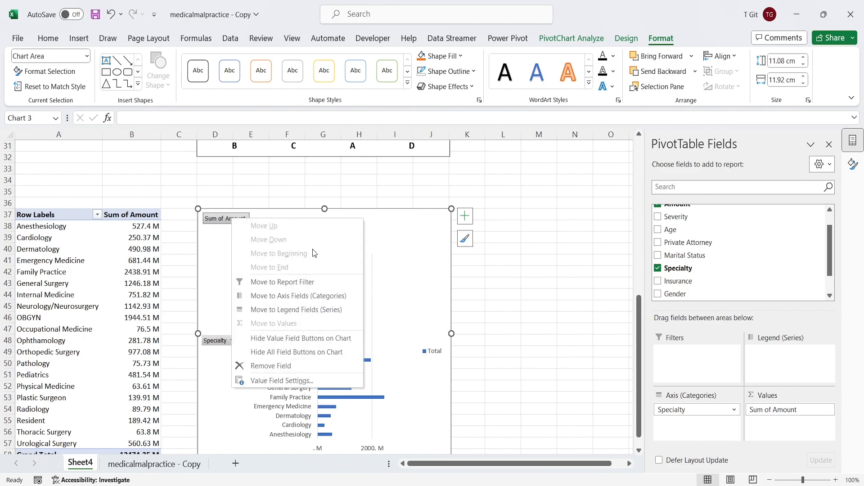
click(321, 355)
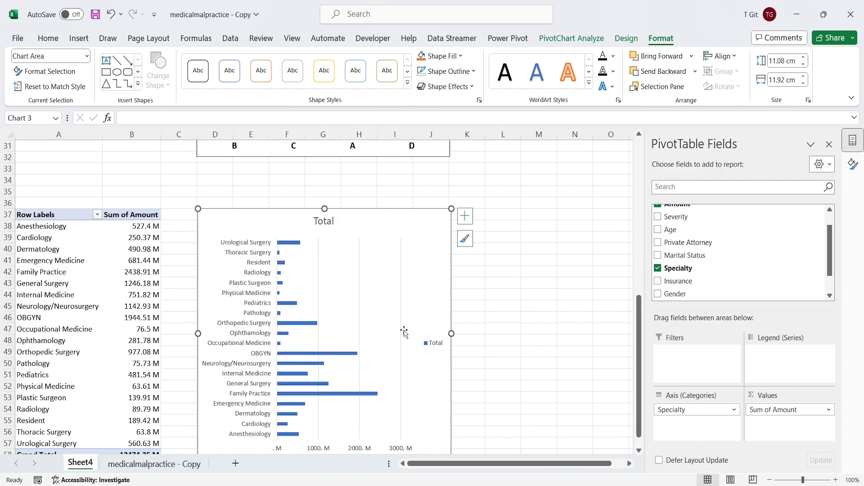
scroll(452, 304, down, 1)
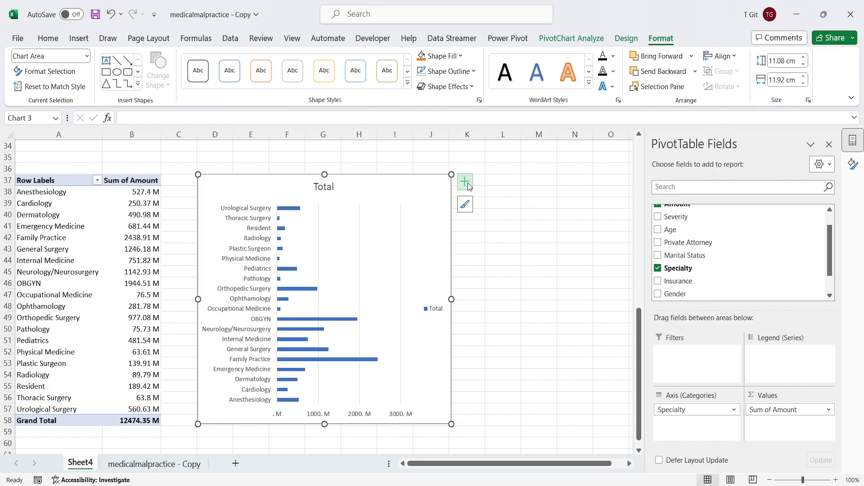
click(465, 182)
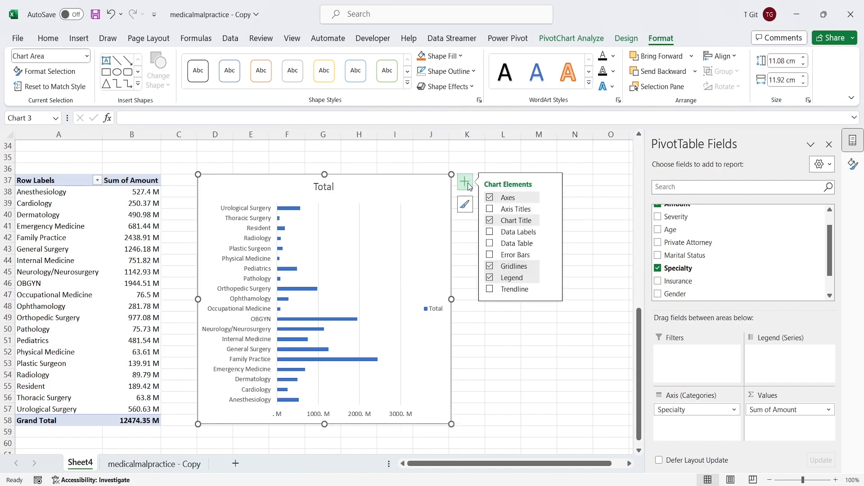
click(552, 198)
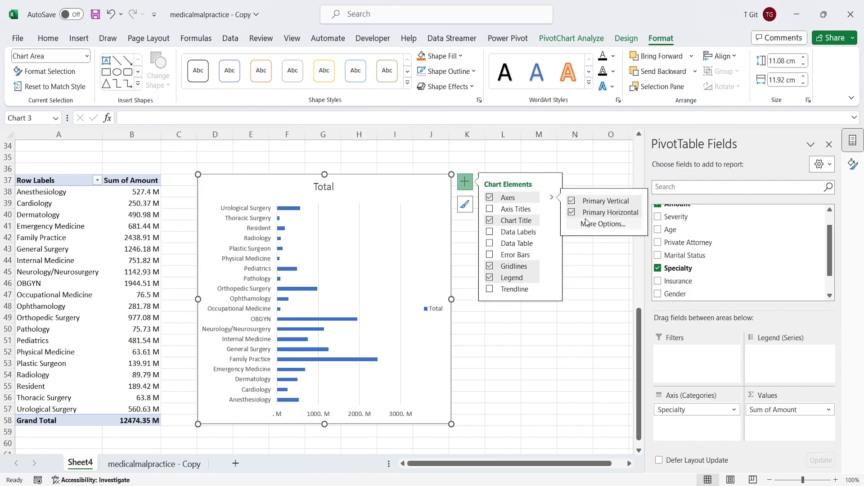
click(572, 213)
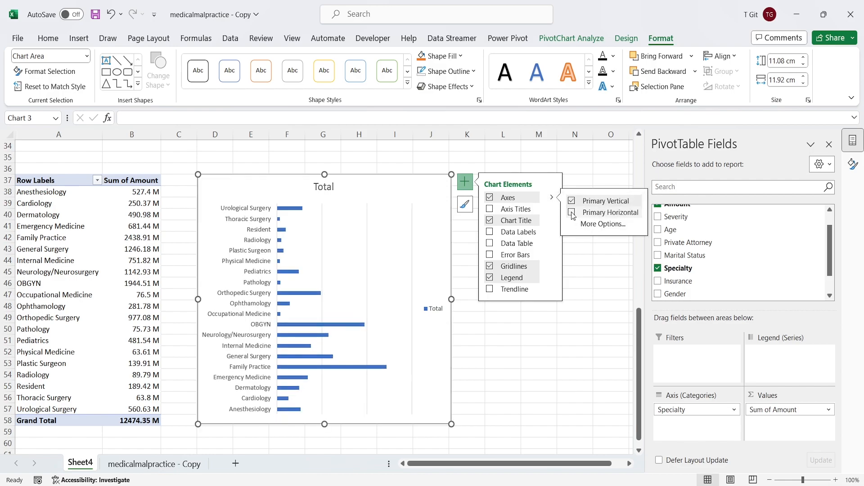
click(491, 278)
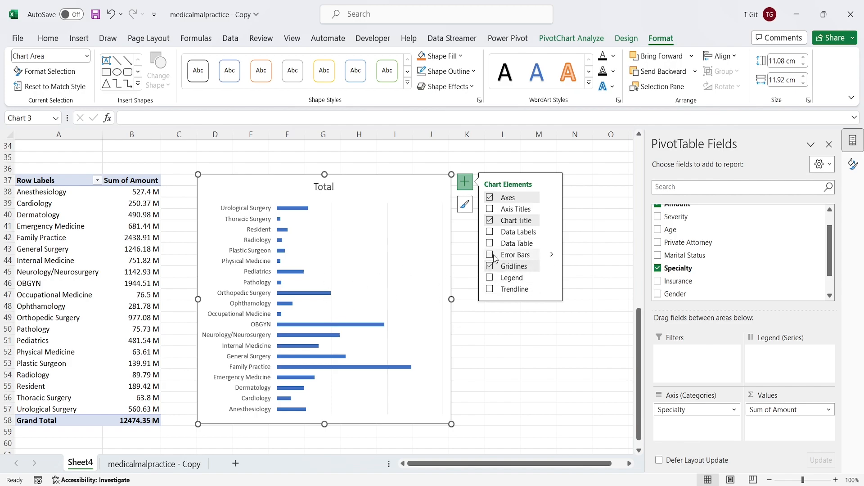
click(489, 267)
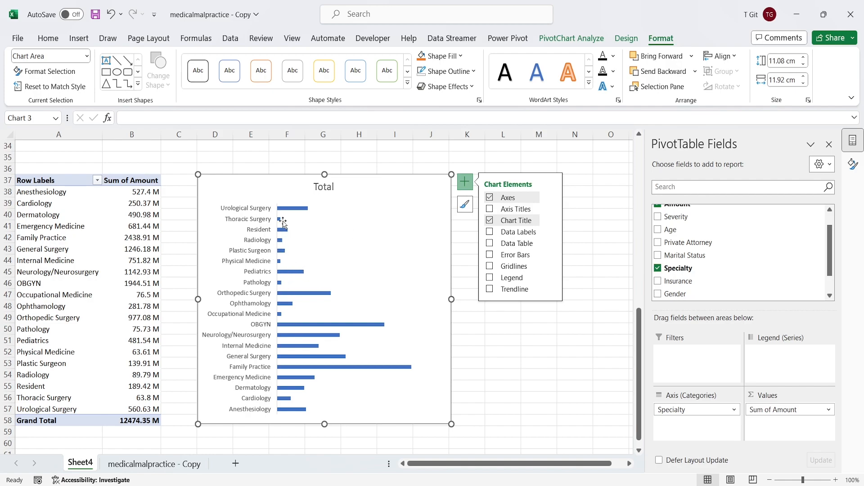
- Remove the outline of the specialty chart's vertical category axis and add data labels to the bars
right_click(253, 210)
click(296, 181)
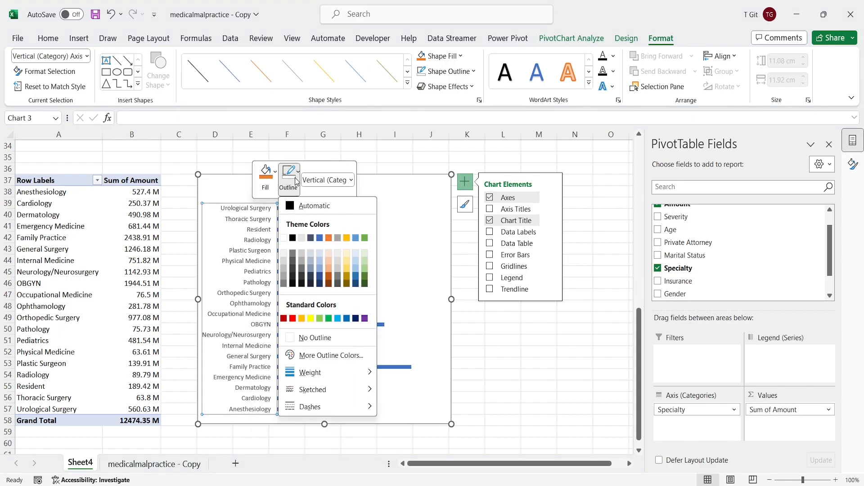
click(333, 338)
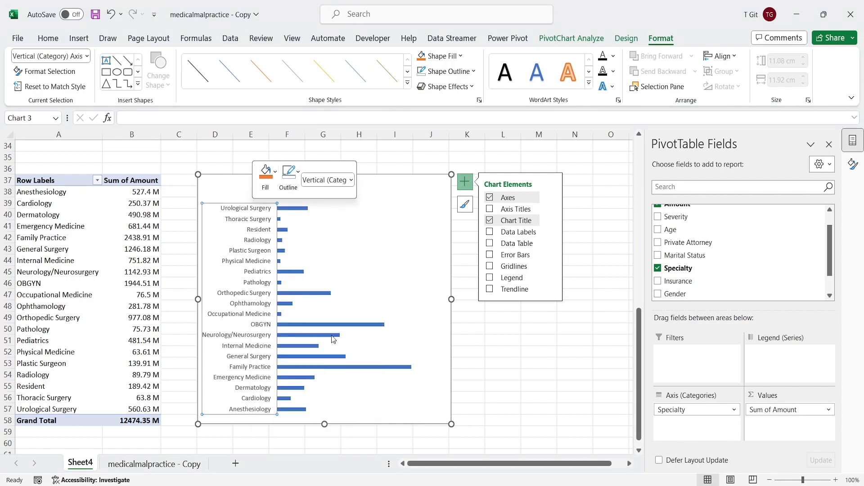
click(495, 340)
click(377, 191)
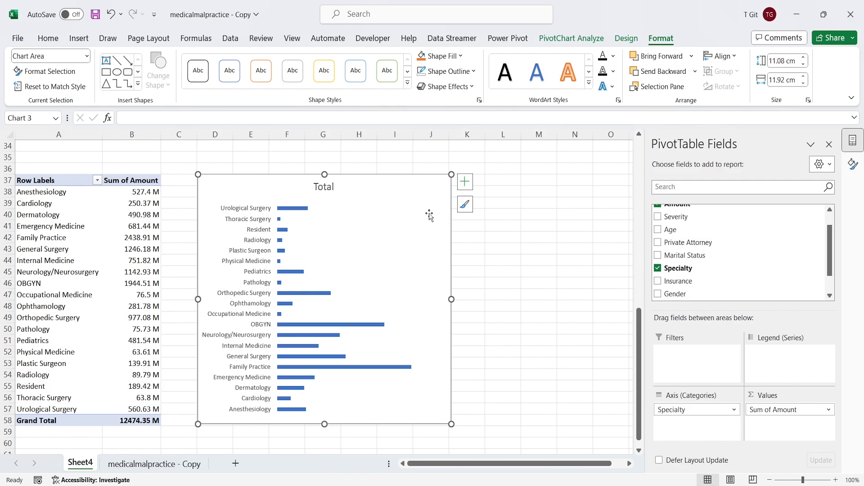
click(465, 183)
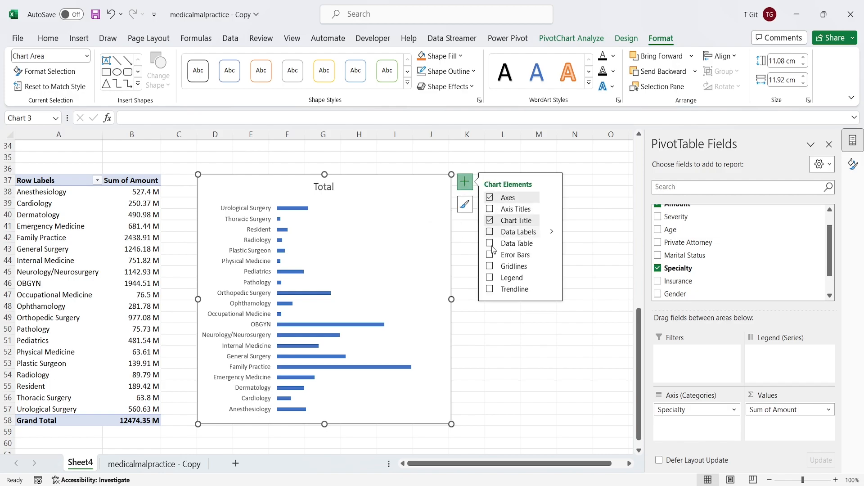
click(490, 232)
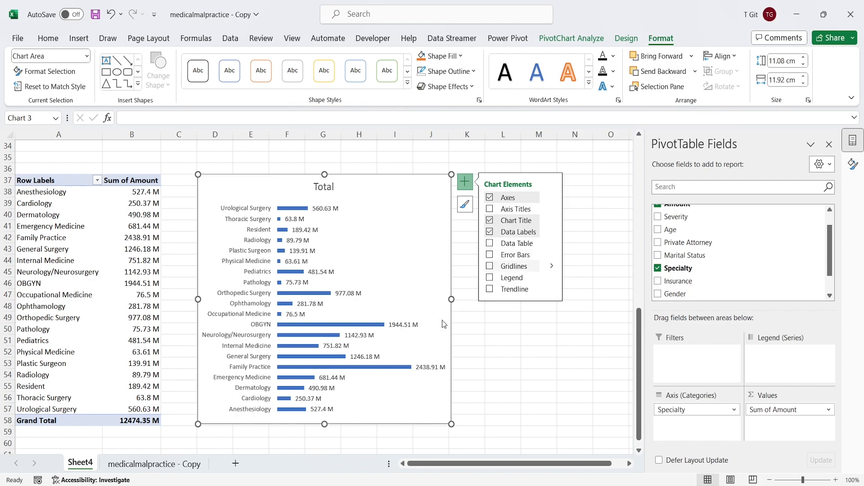
- Sort the specialty chart's data series from smallest to largest by Sum of Amount
mouse_move(356, 369)
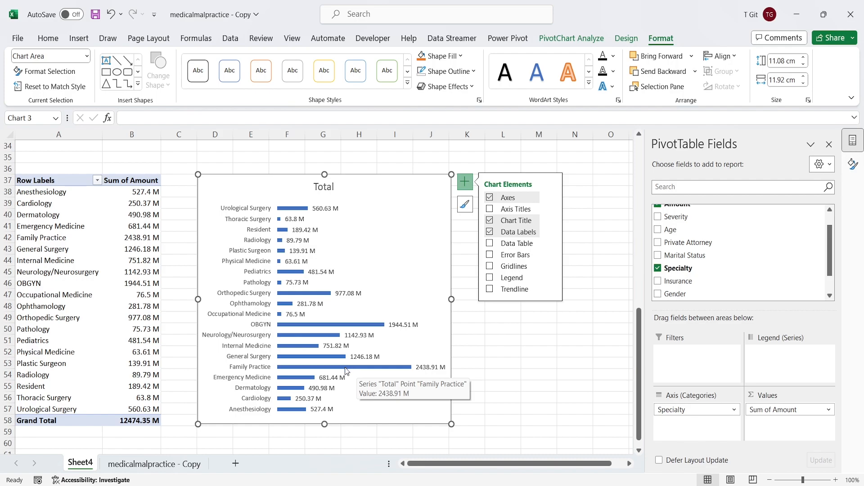
right_click(347, 370)
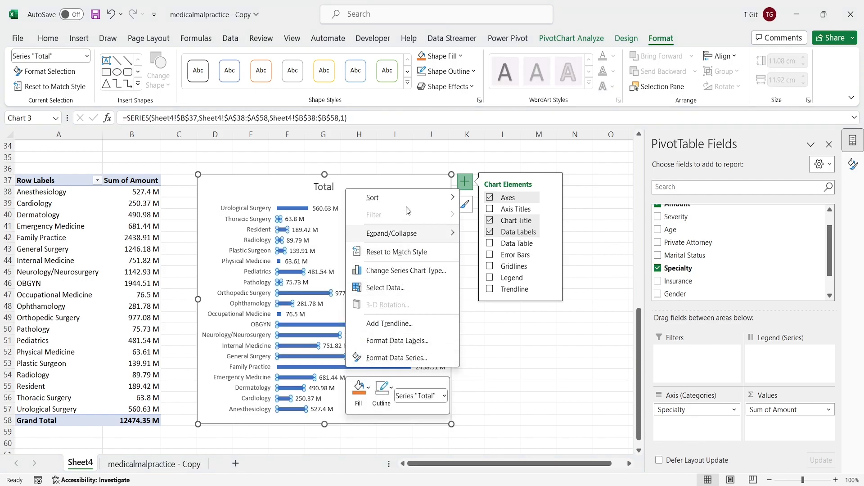
mouse_move(407, 201)
click(516, 198)
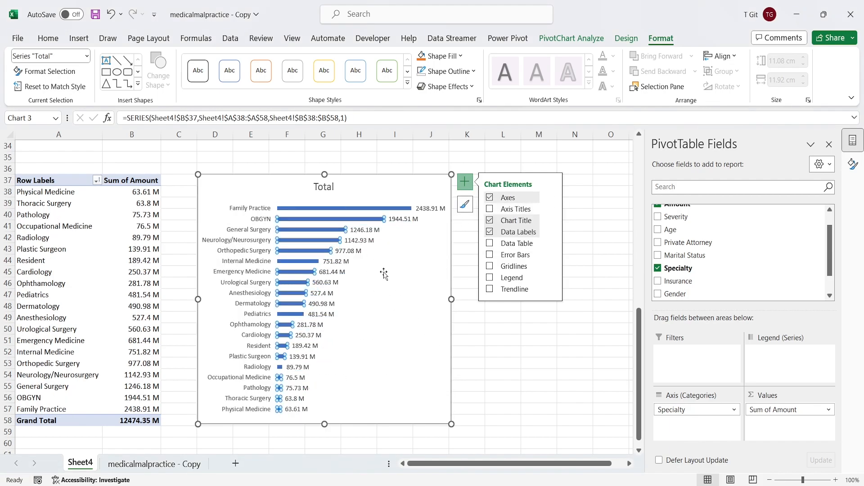
click(501, 349)
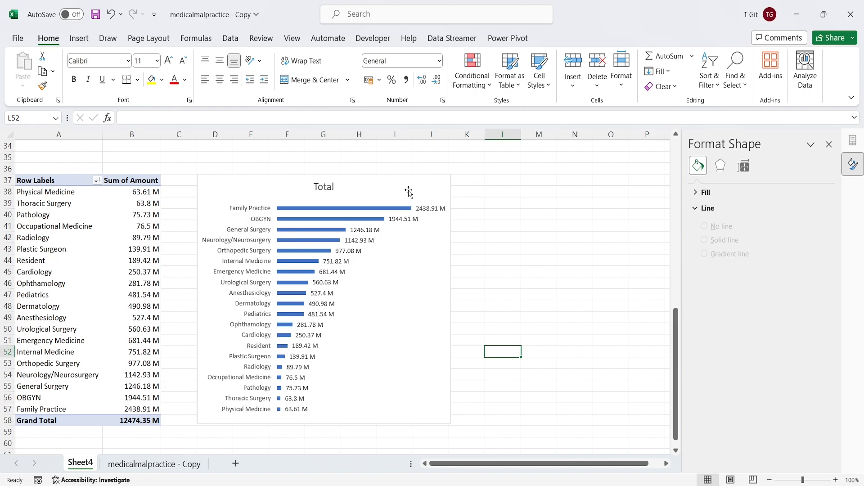
- Change the specialty chart's colours to a monochromatic green palette
click(419, 353)
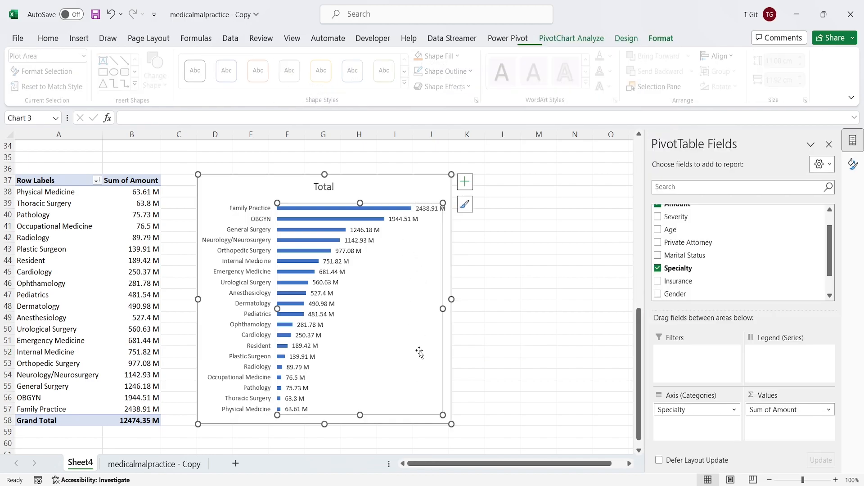
click(403, 184)
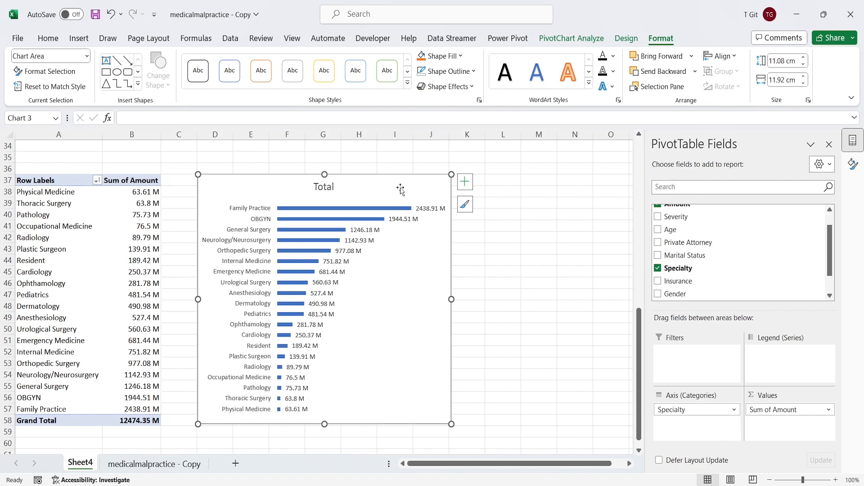
click(626, 38)
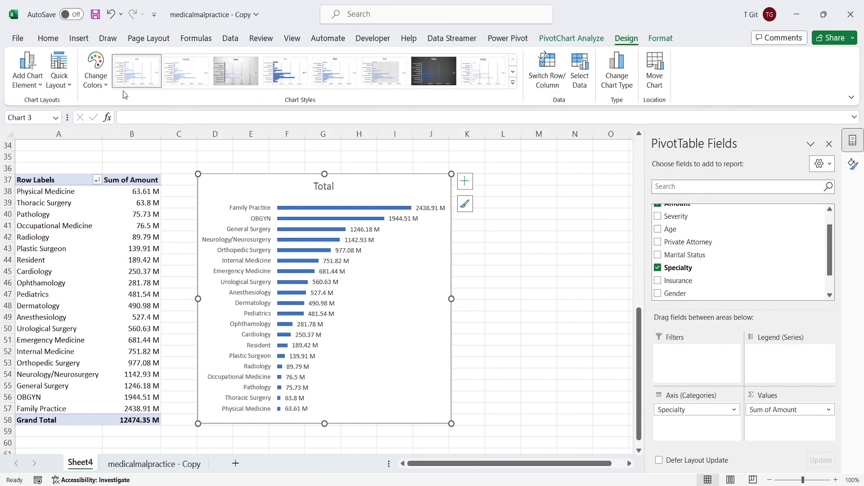
click(95, 74)
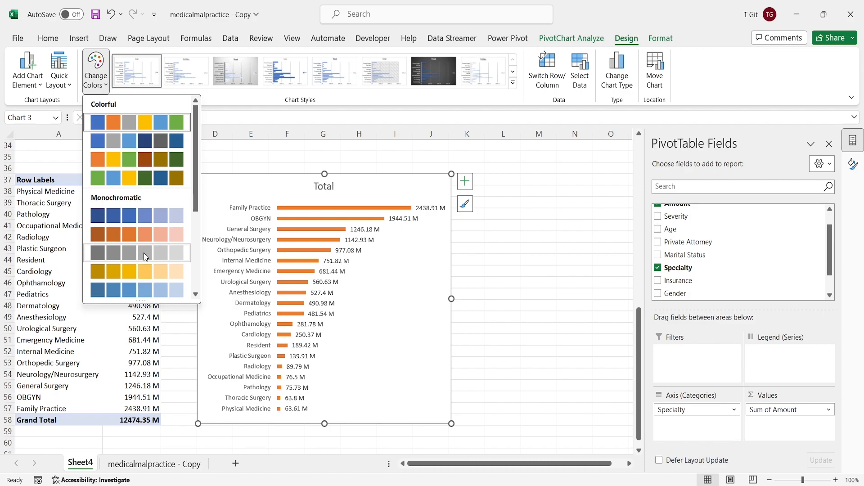
scroll(153, 288, down, 3)
click(143, 291)
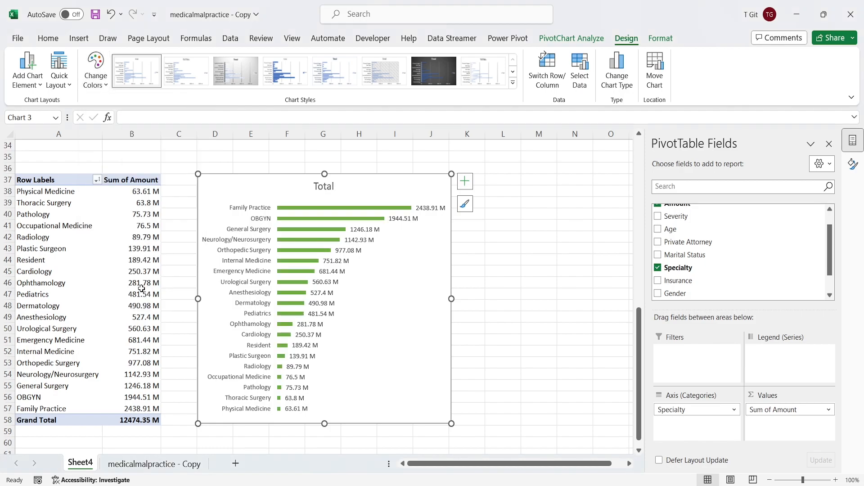
click(477, 241)
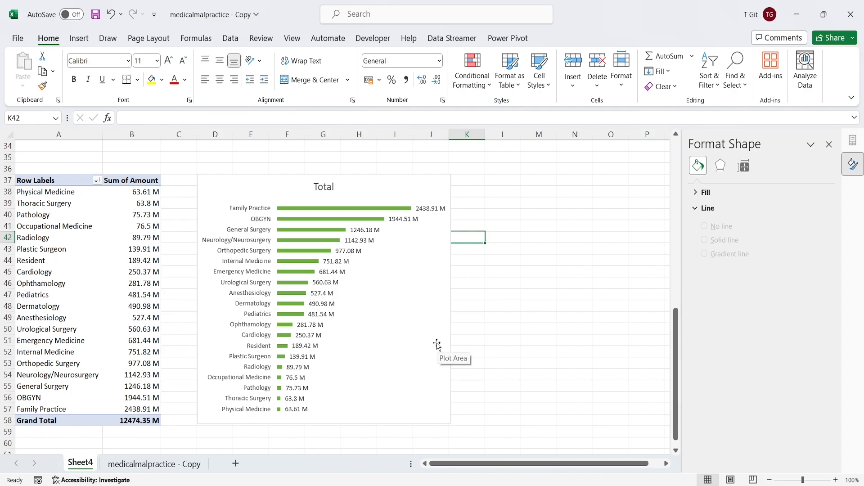
- Copy the data label formatting from the Number of Claims by Age Groups chart onto the specialty chart's data labels
scroll(478, 341, up, 5)
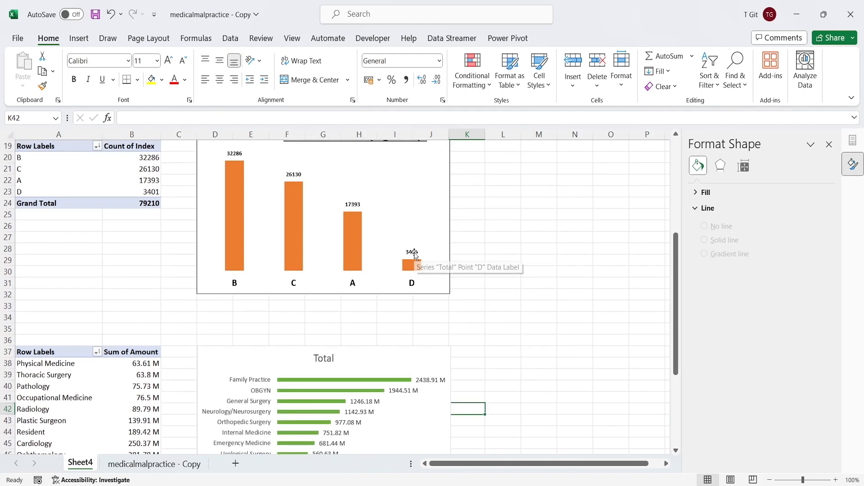
click(413, 255)
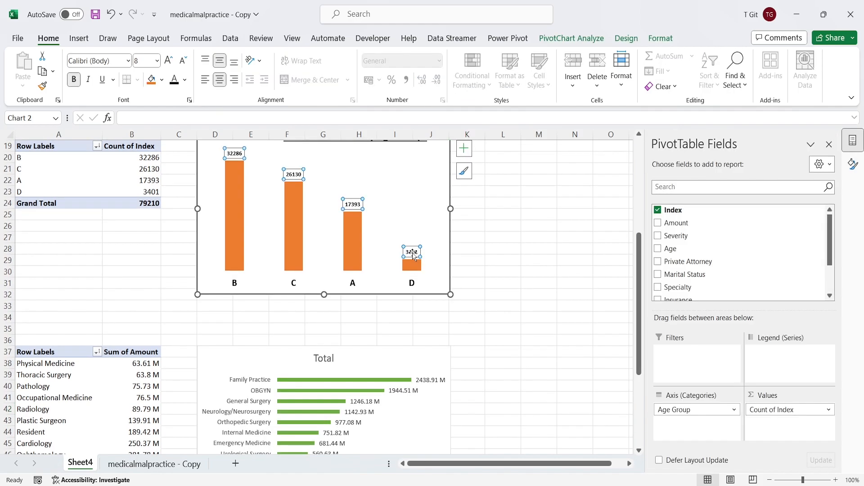
click(42, 86)
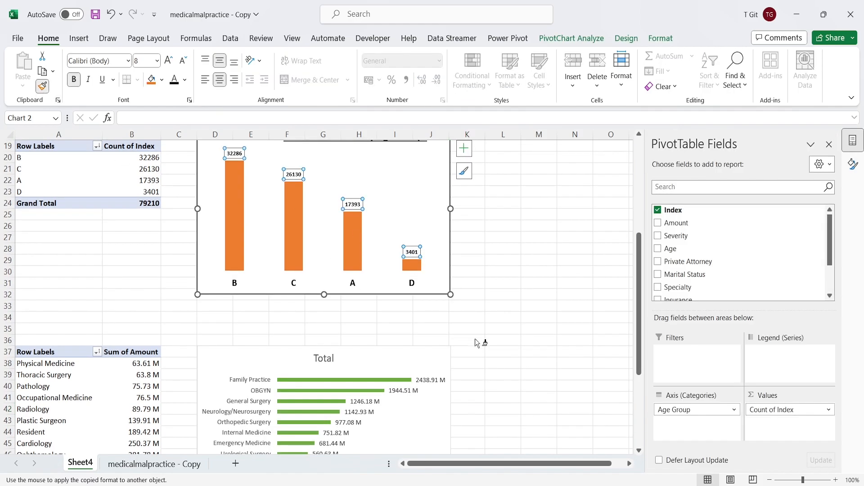
scroll(494, 345, down, 2)
click(427, 311)
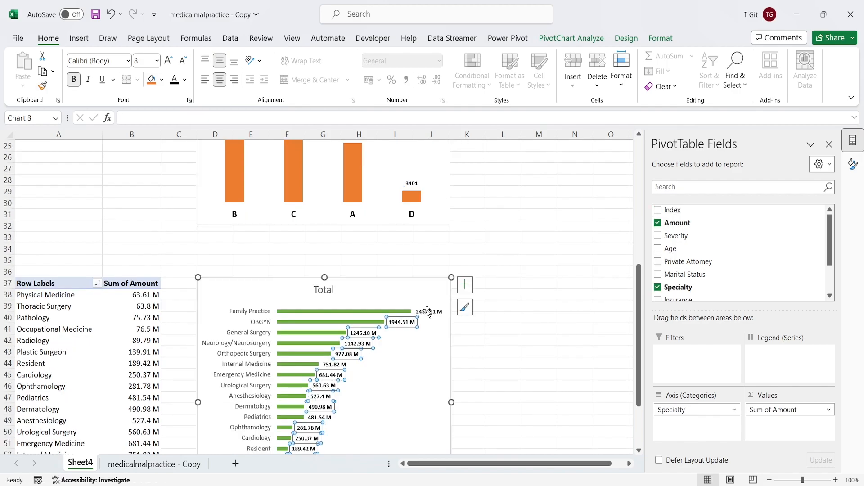
scroll(478, 350, down, 2)
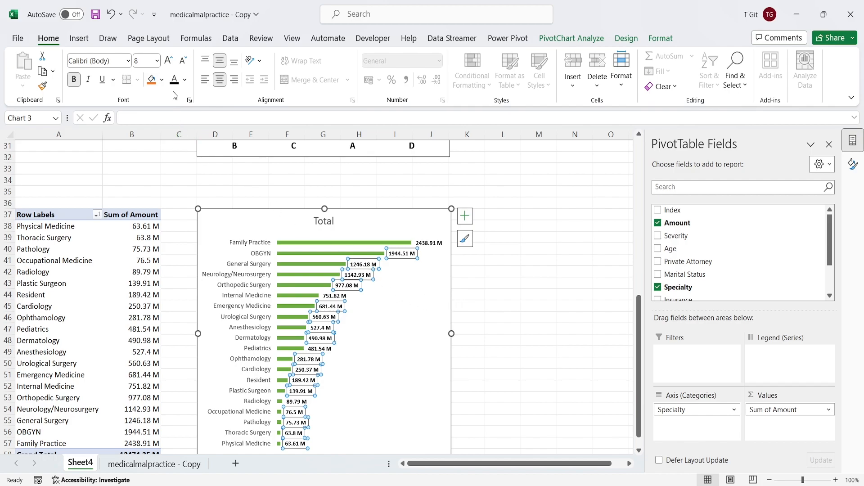
click(485, 300)
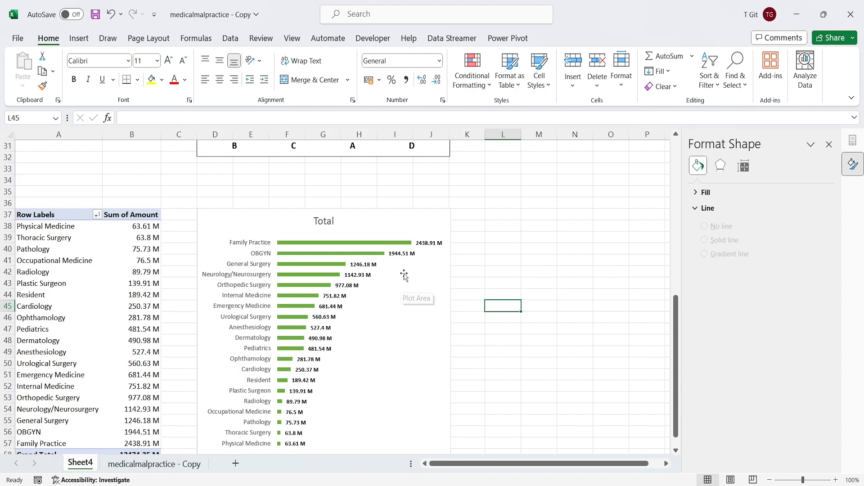
- Copy the specialty chart's data label formatting onto its vertical category axis labels
click(403, 254)
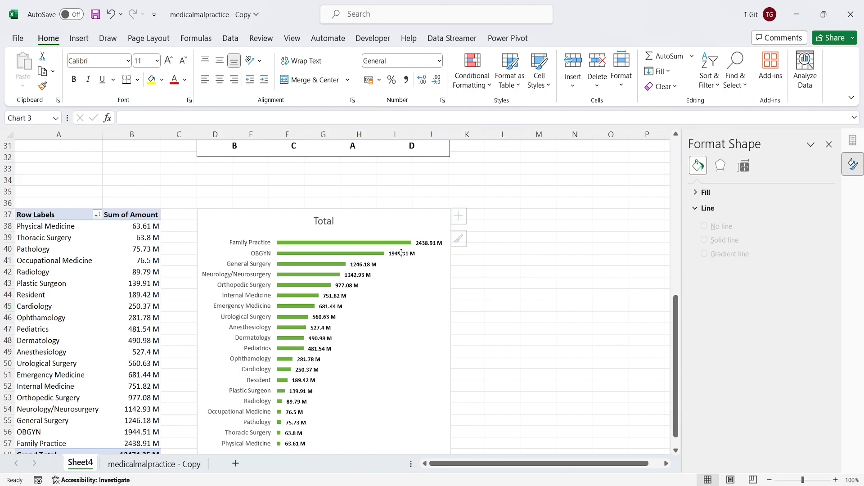
click(45, 86)
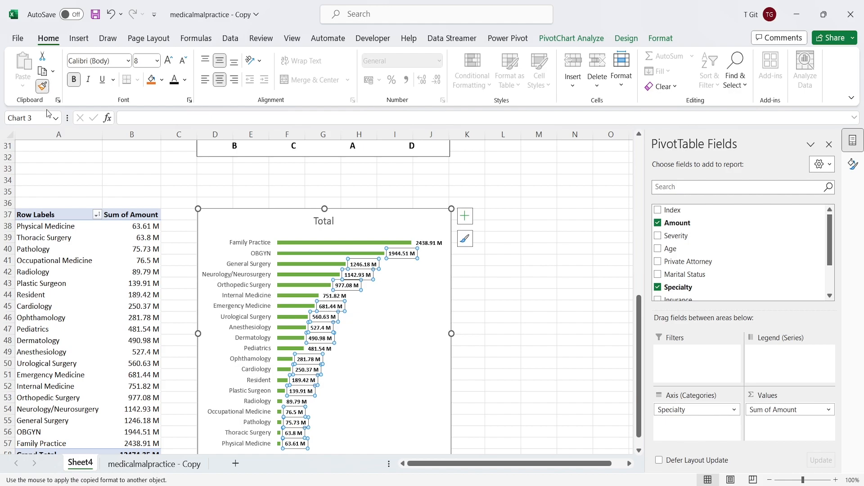
click(245, 245)
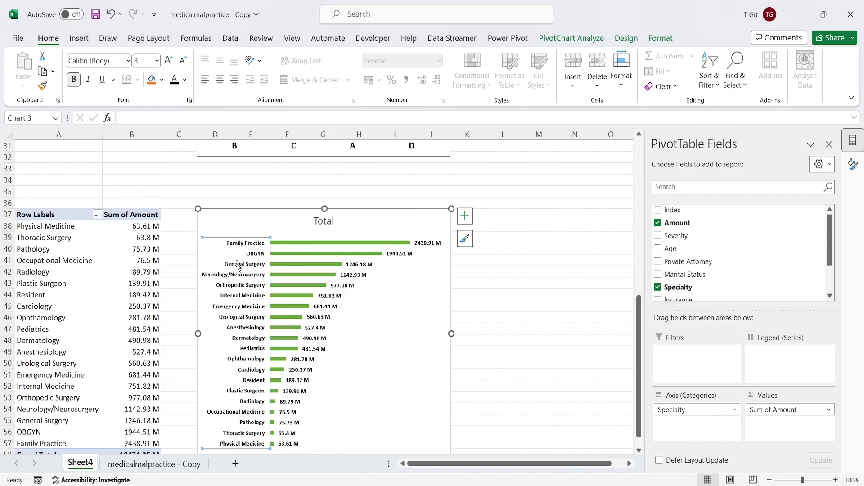
click(492, 303)
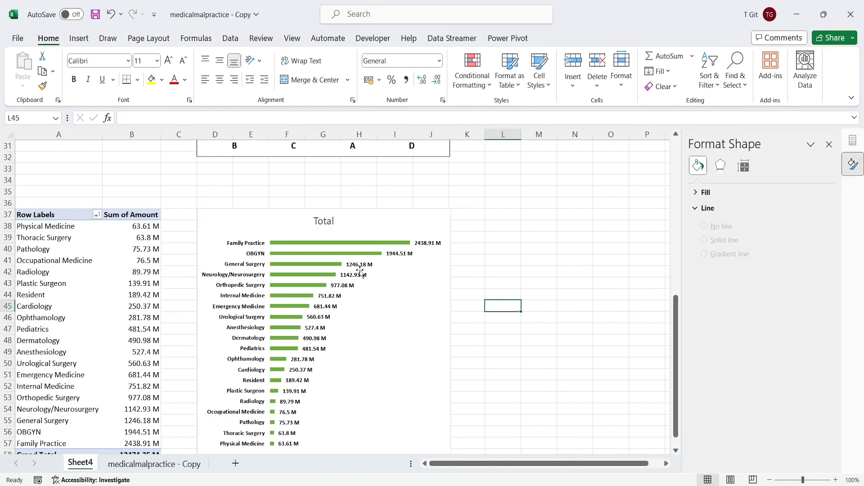
- Make the specialty chart taller by extending its lower edge to about row 60 and its upper edge to about row 35
scroll(417, 360, down, 1)
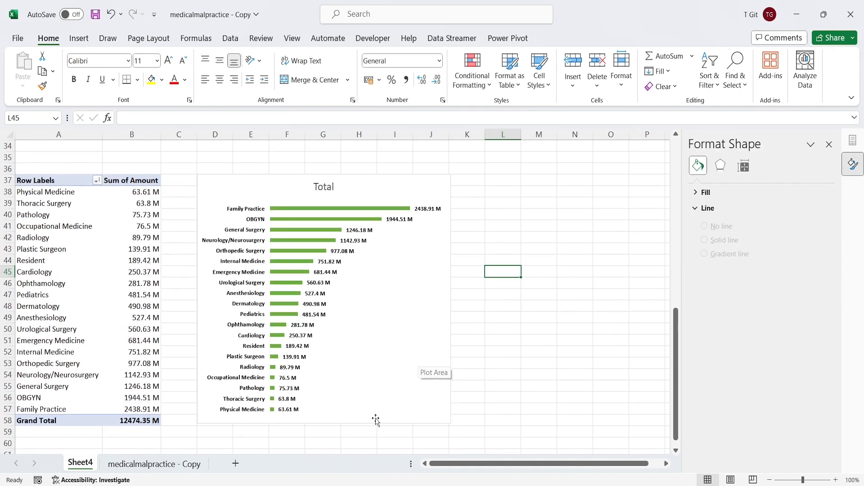
click(353, 410)
drag(324, 424, 324, 447)
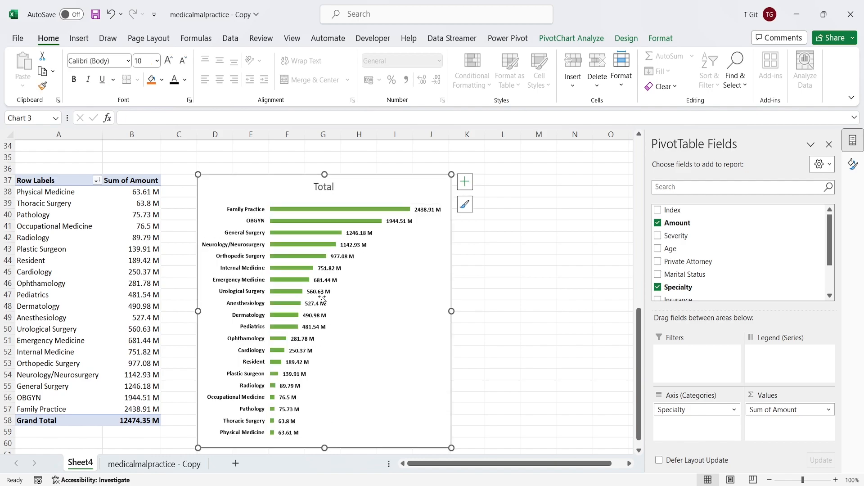
drag(325, 174, 324, 154)
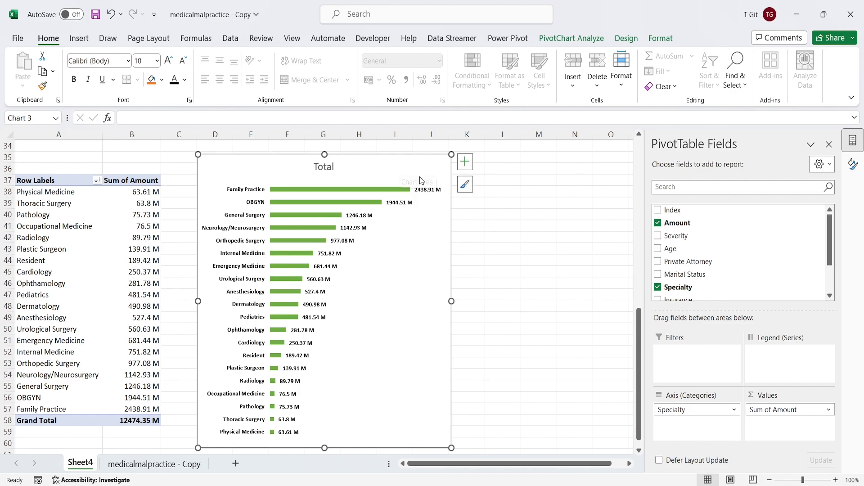
- Give the specialty chart's chart area a solid black border line
right_click(390, 168)
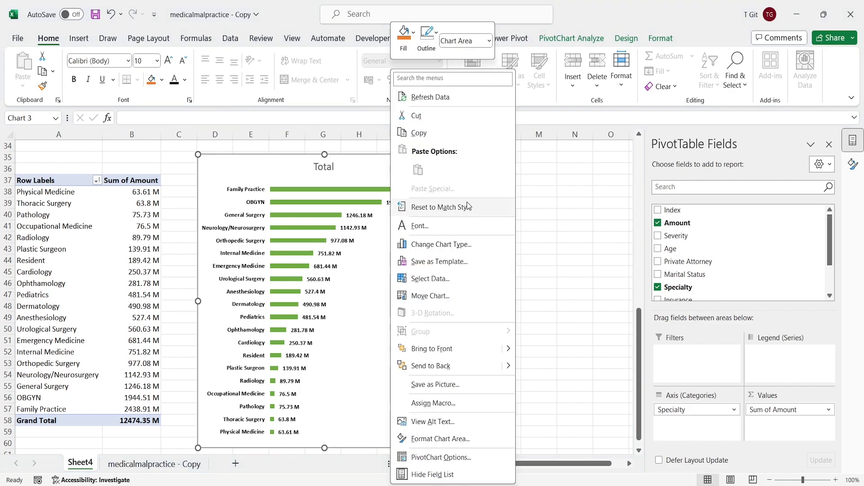
click(463, 439)
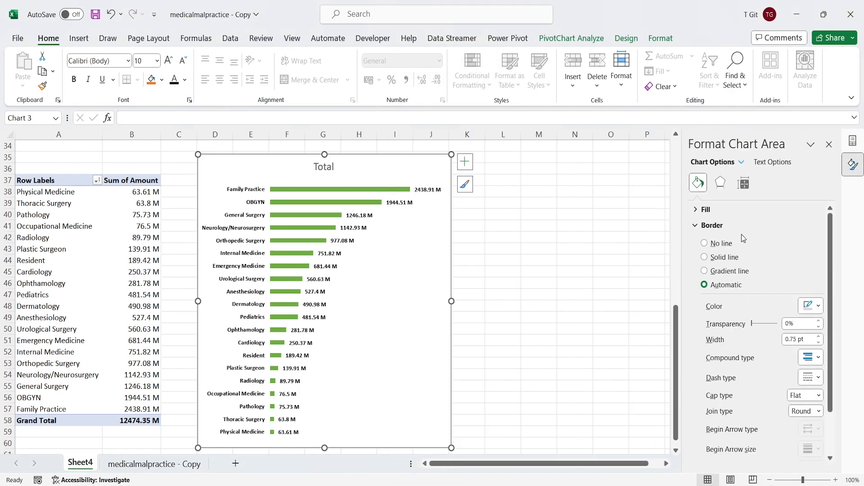
click(705, 257)
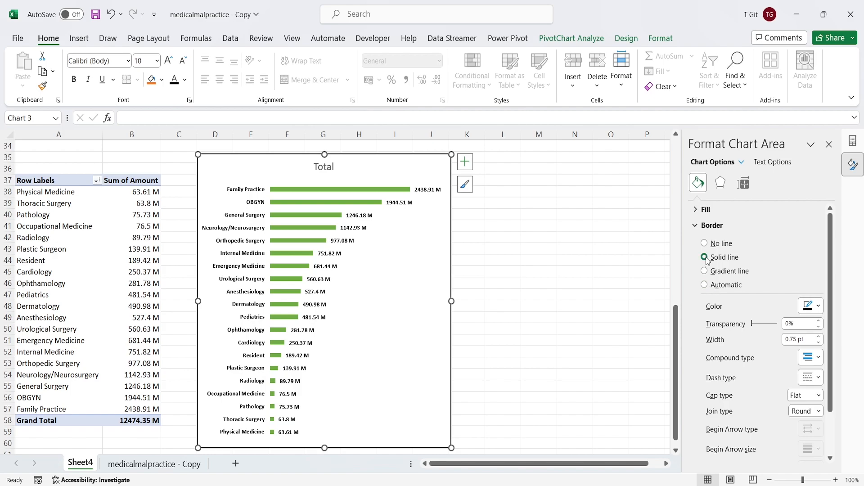
click(818, 306)
click(785, 340)
click(479, 261)
click(422, 165)
- Apply rounded corners to the specialty chart's border
scroll(770, 402, down, 2)
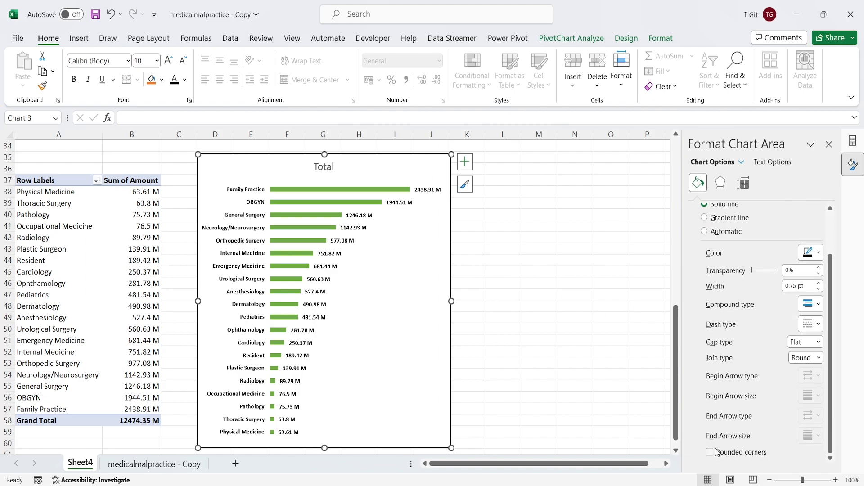
scroll(721, 427, up, 2)
scroll(768, 290, down, 2)
click(710, 452)
click(518, 327)
click(416, 167)
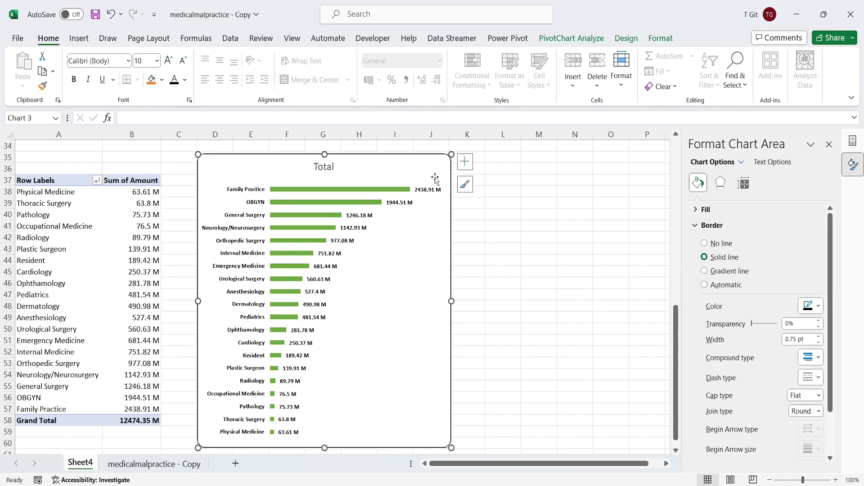
- Apply rounded corners to the border of the Number of Claims by Age Groups chart
scroll(514, 282, up, 4)
scroll(538, 303, up, 3)
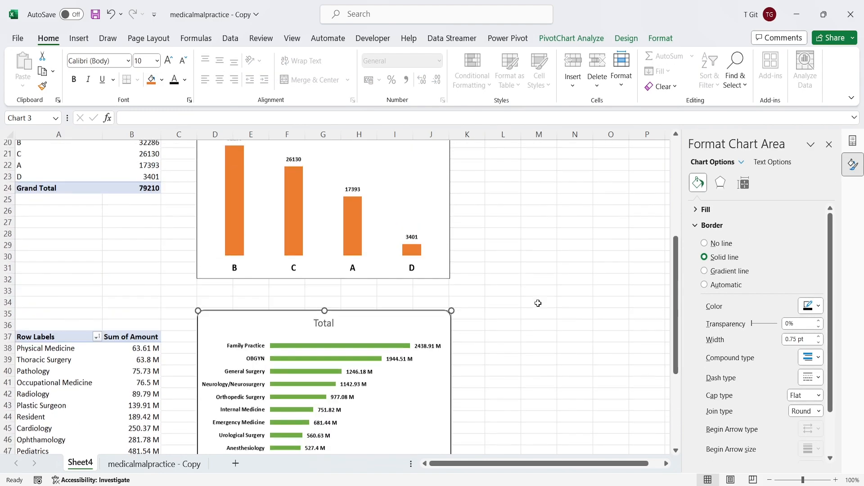
click(436, 204)
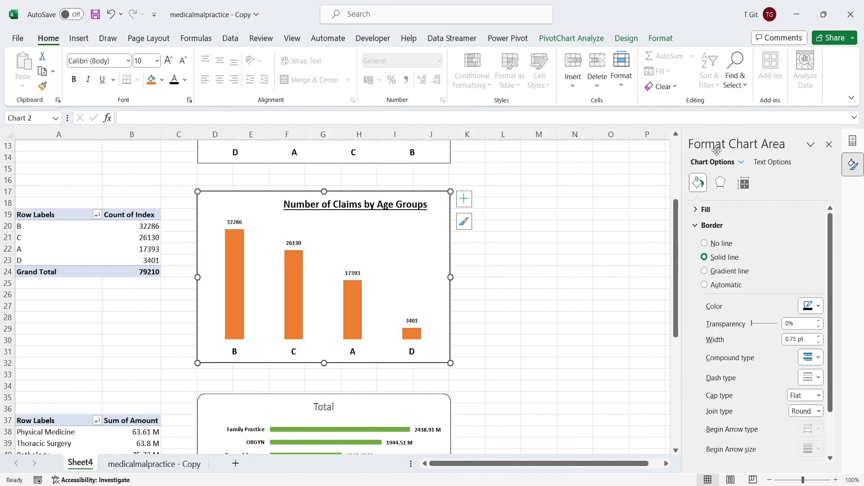
scroll(742, 387, down, 2)
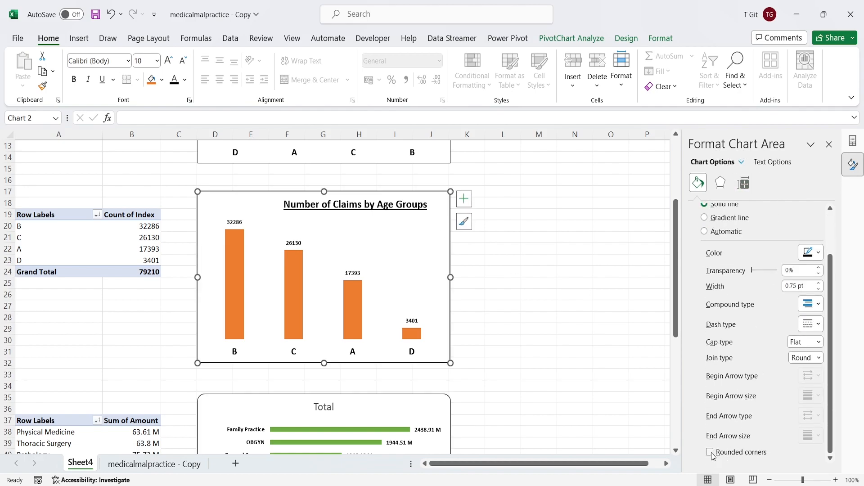
click(525, 307)
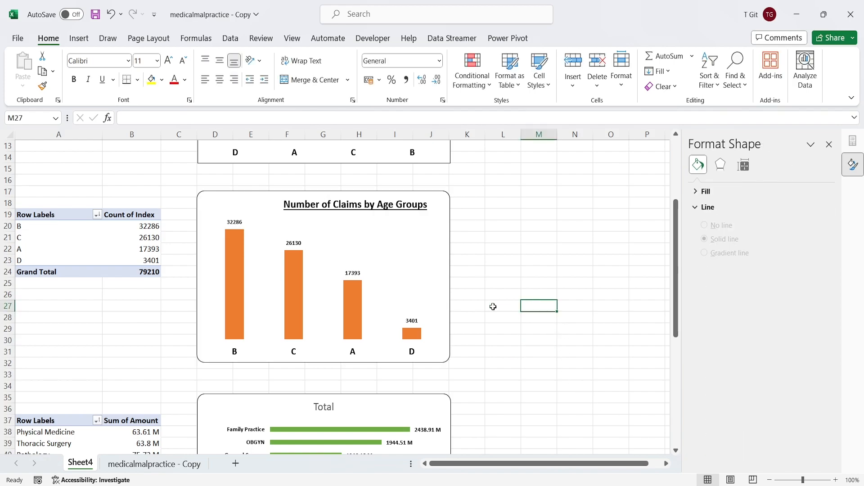
- Apply rounded corners to the border of the Total Claim Amount by Age Groups chart
scroll(493, 306, up, 4)
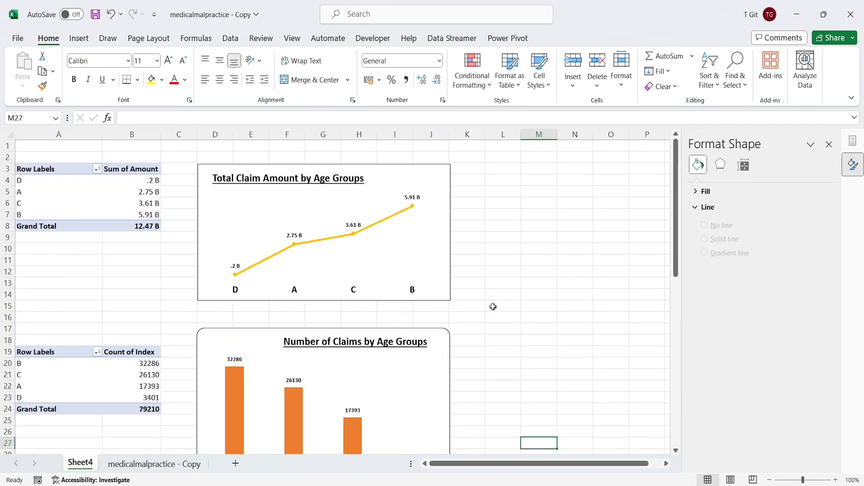
right_click(426, 175)
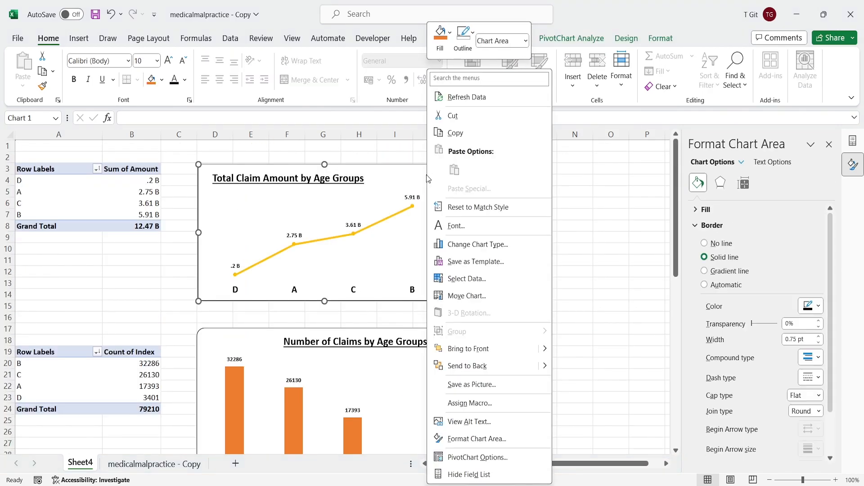
click(517, 442)
scroll(723, 341, down, 1)
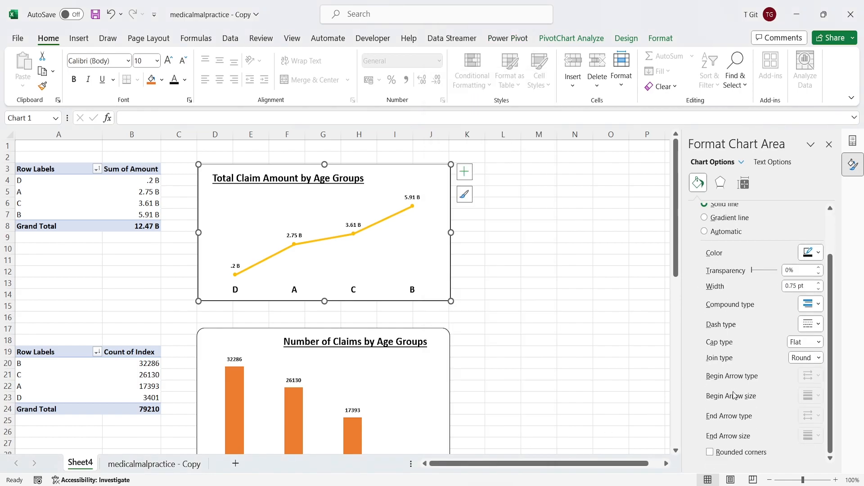
click(711, 452)
click(495, 294)
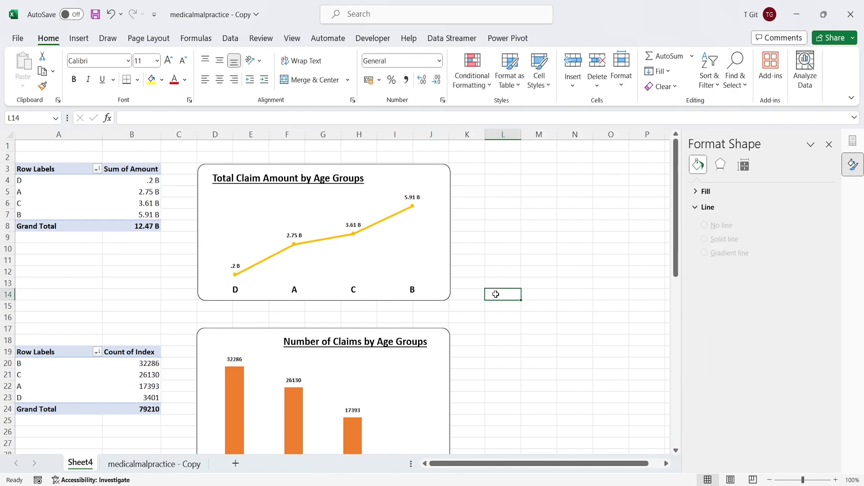
scroll(496, 294, down, 5)
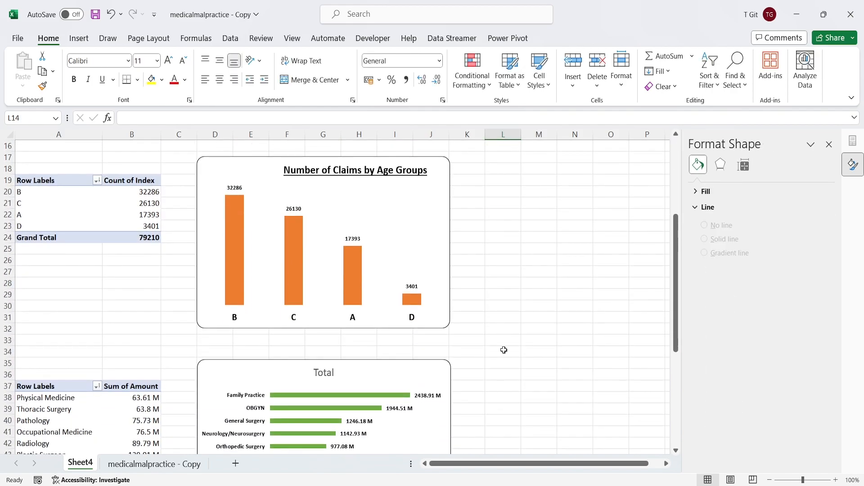
scroll(504, 350, down, 7)
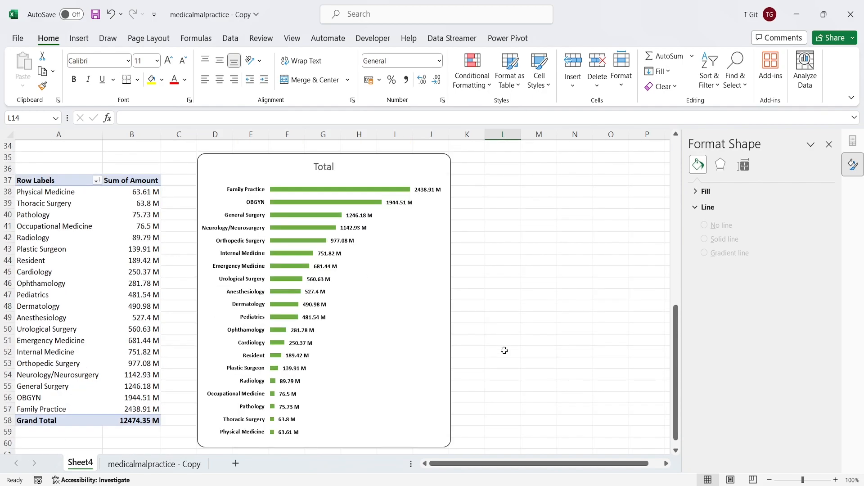
scroll(506, 350, up, 4)
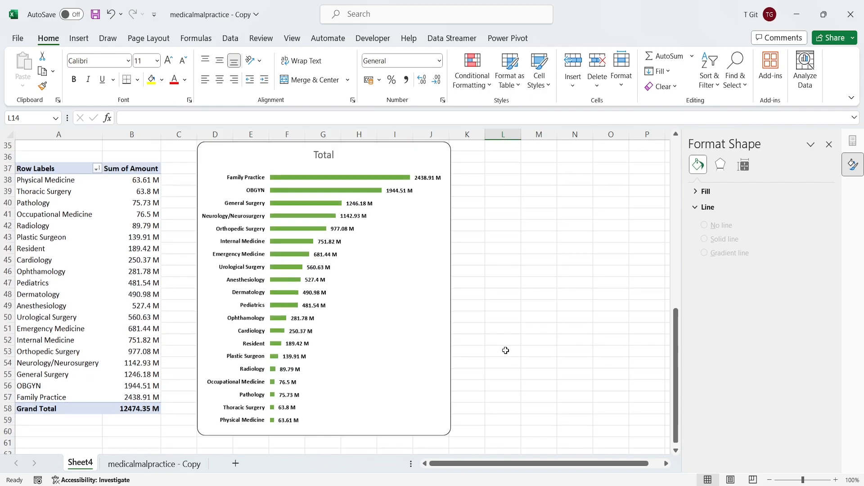
scroll(507, 349, up, 8)
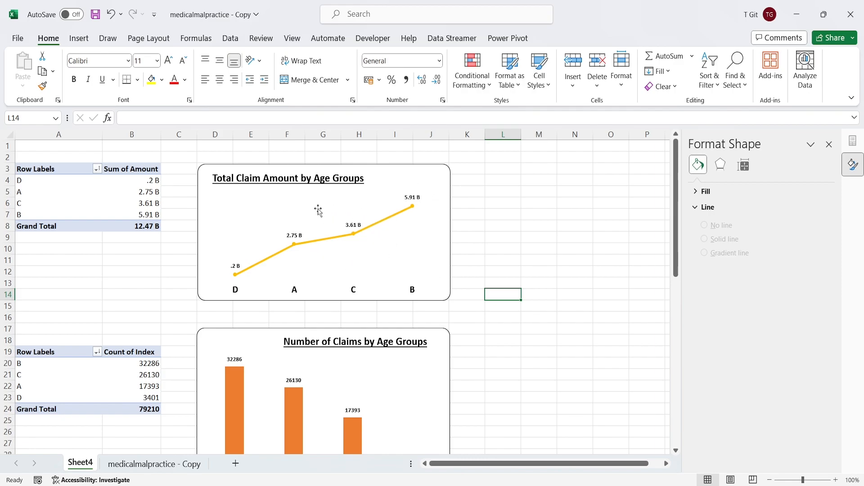
- Apply the bottom-right offset outer shadow preset to the chart area of the Total Claim Amount by Age Groups chart
click(434, 176)
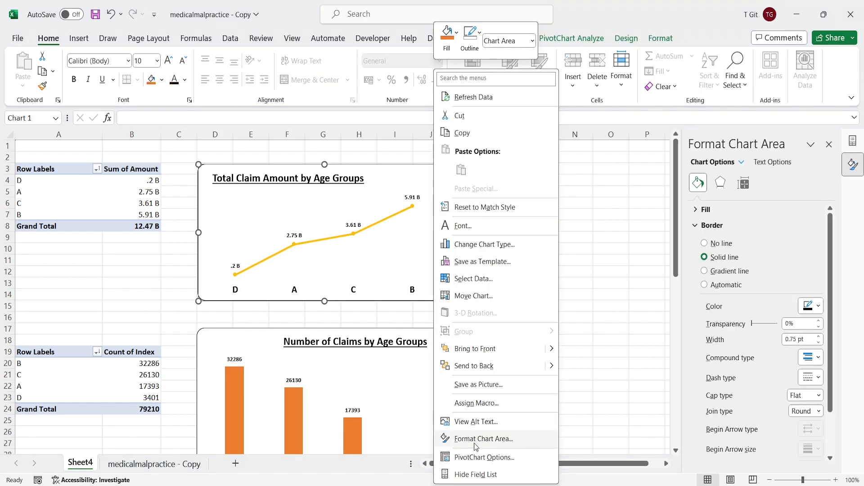
click(475, 439)
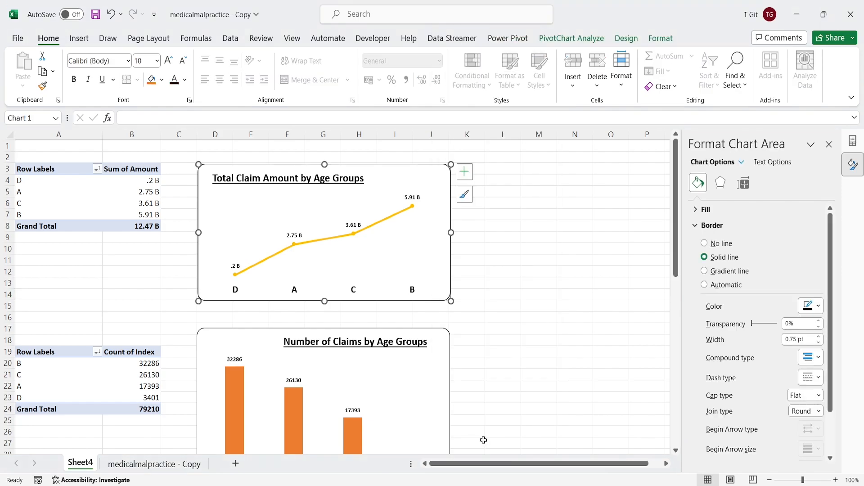
click(721, 189)
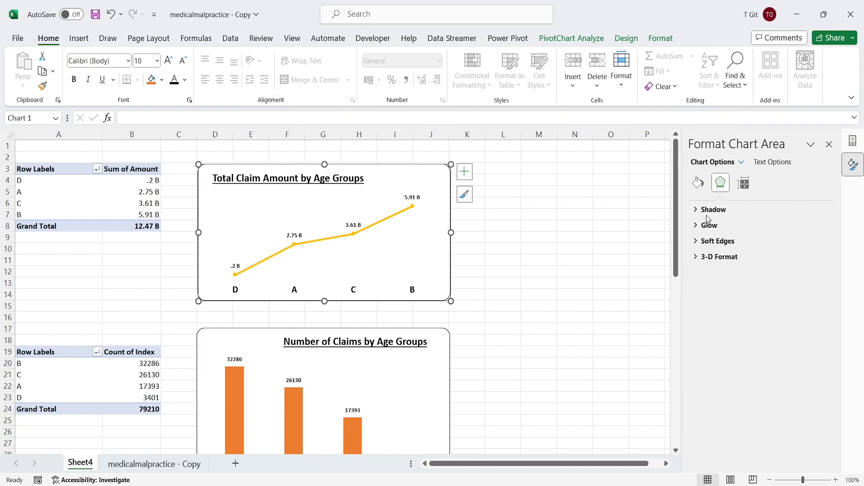
click(697, 210)
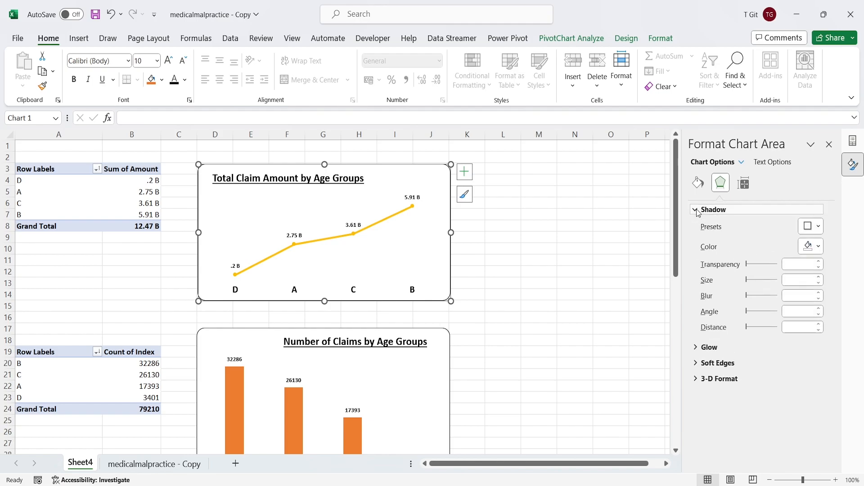
click(818, 227)
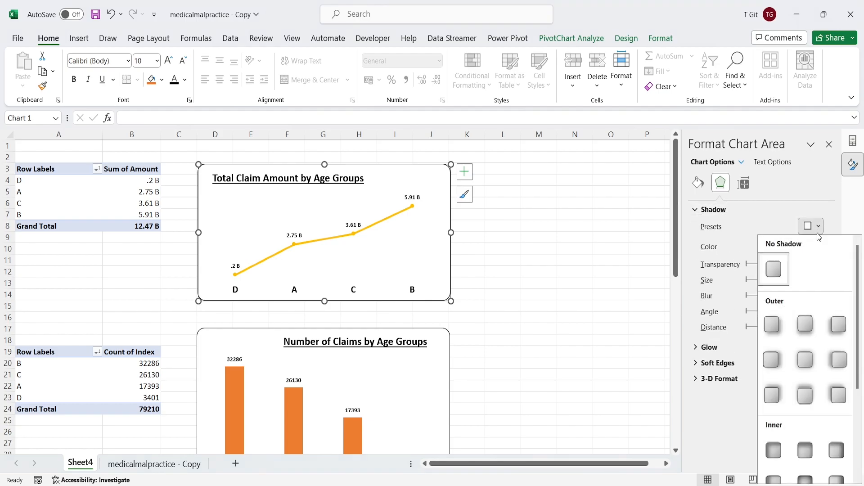
click(777, 331)
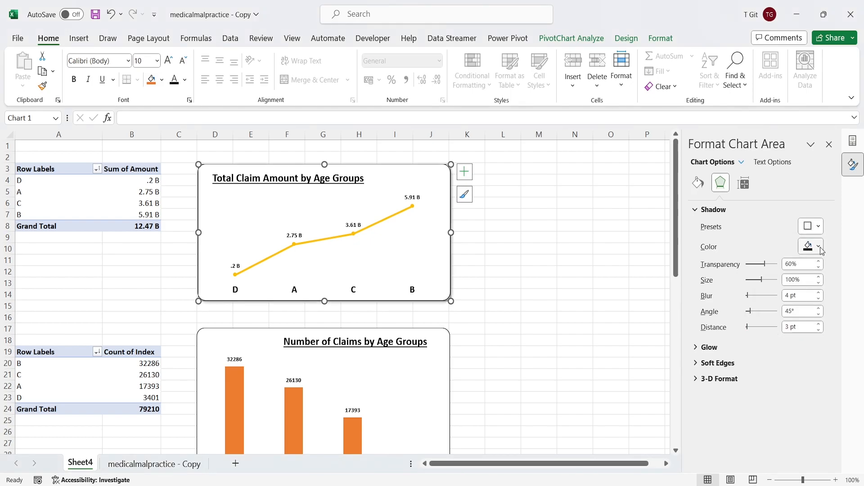
click(523, 251)
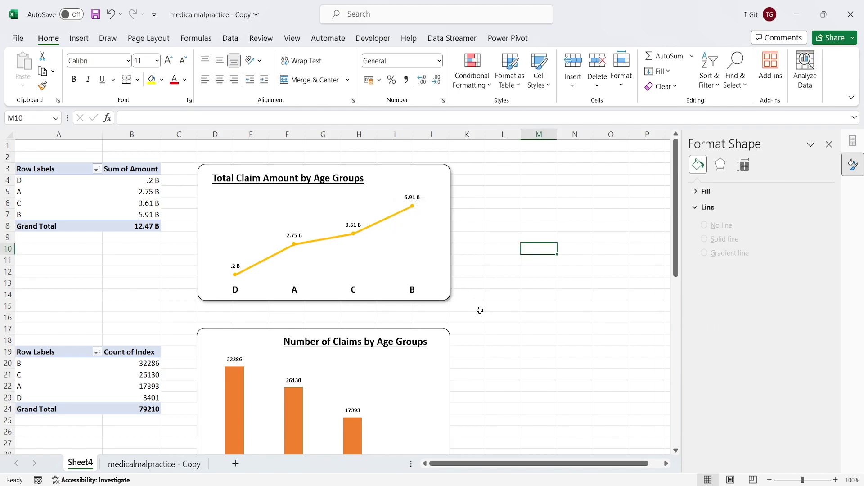
- Apply the bottom-right offset outer shadow preset to the chart area of the Number of Claims by Age Groups chart
scroll(484, 346, down, 2)
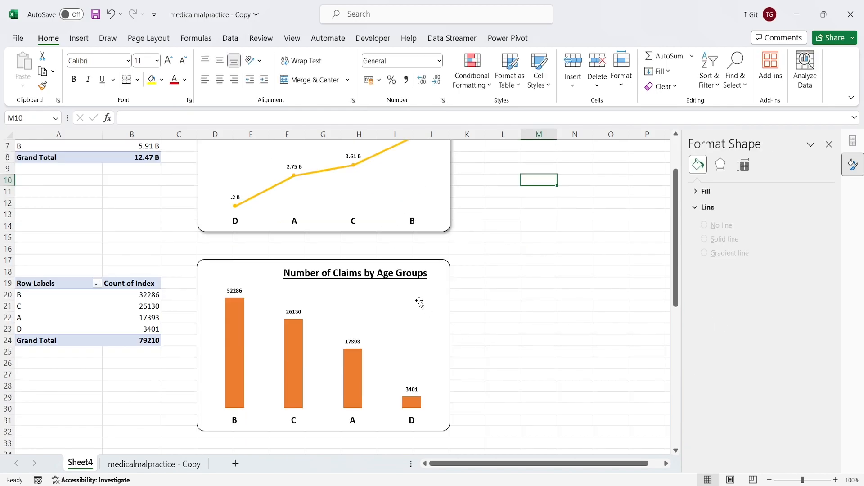
click(443, 272)
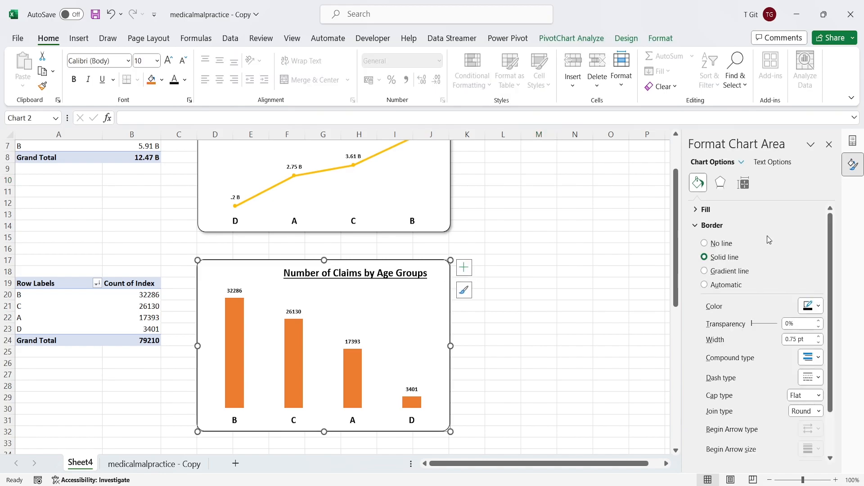
click(723, 189)
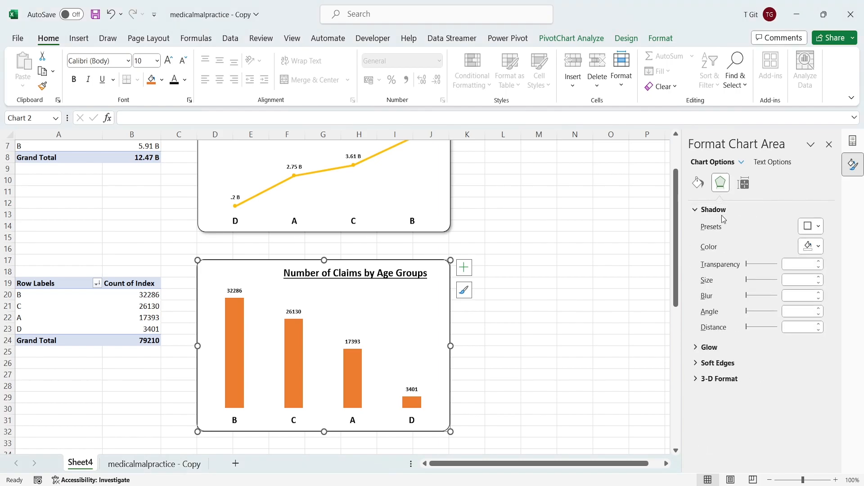
click(816, 226)
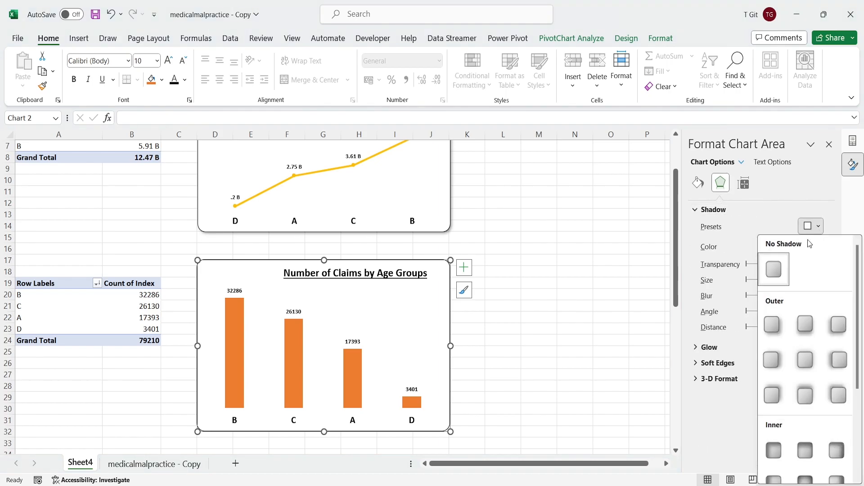
click(778, 324)
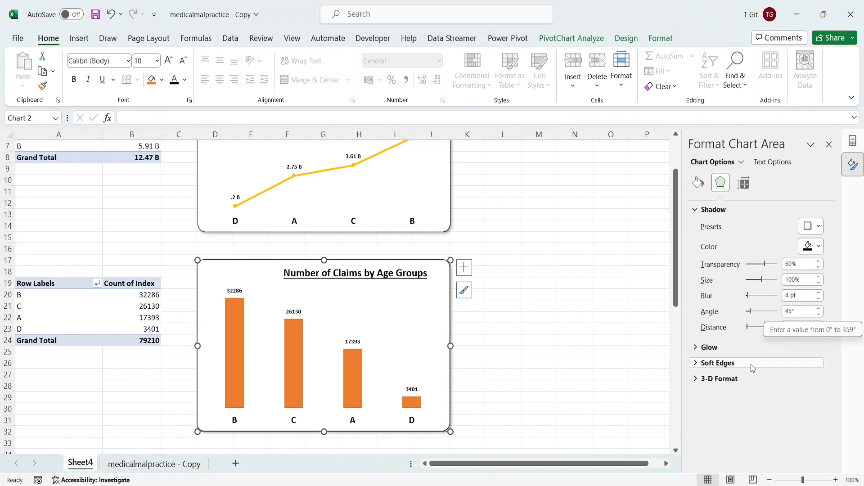
click(562, 283)
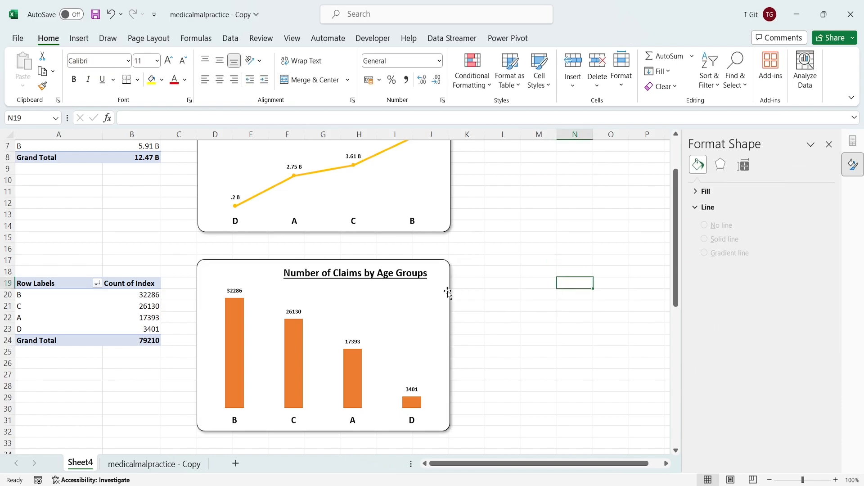
click(436, 279)
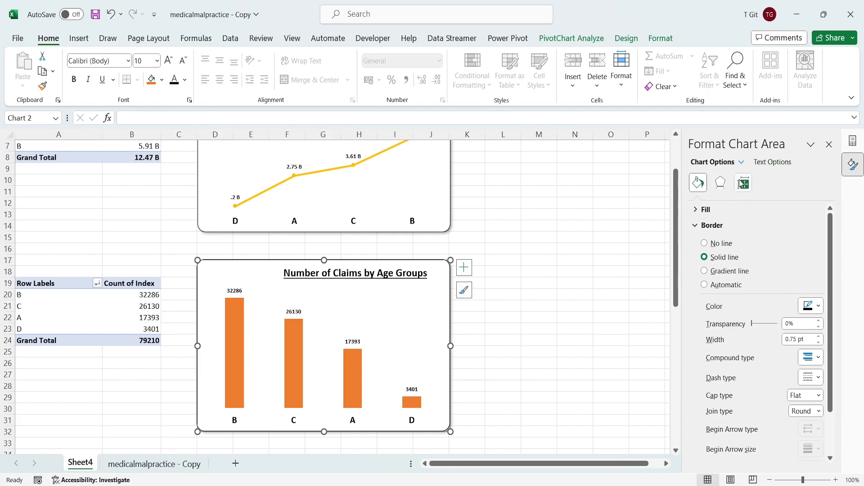
click(721, 189)
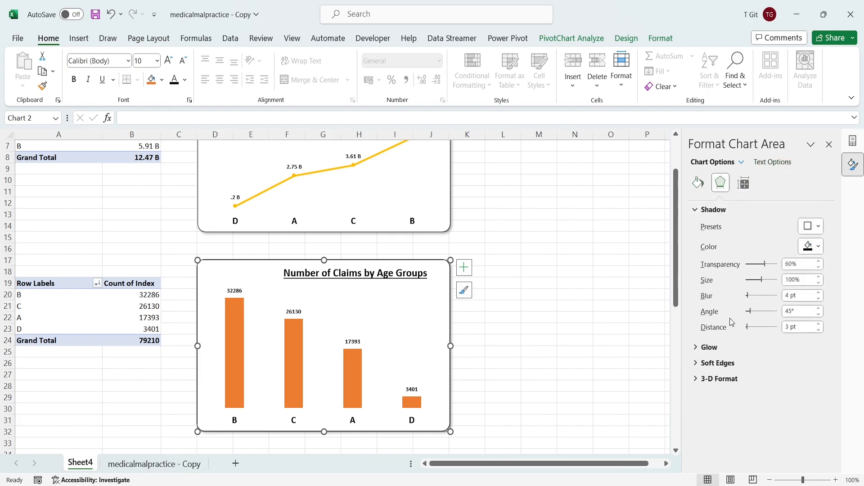
click(695, 348)
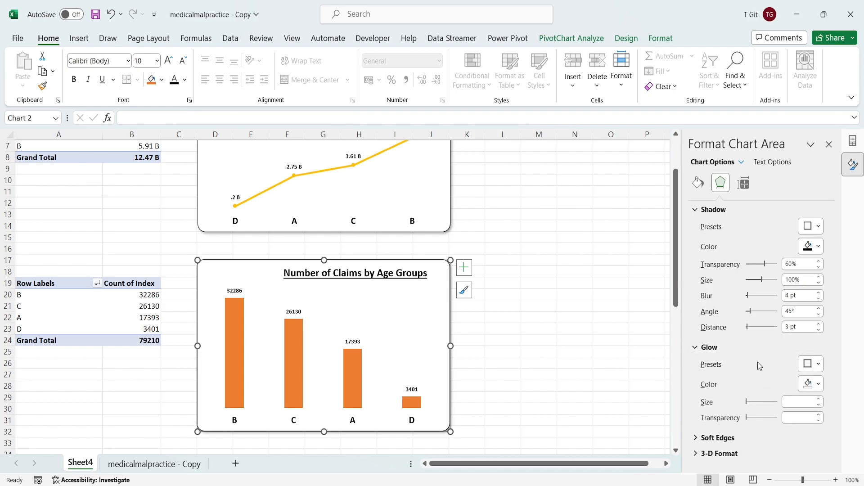
click(818, 366)
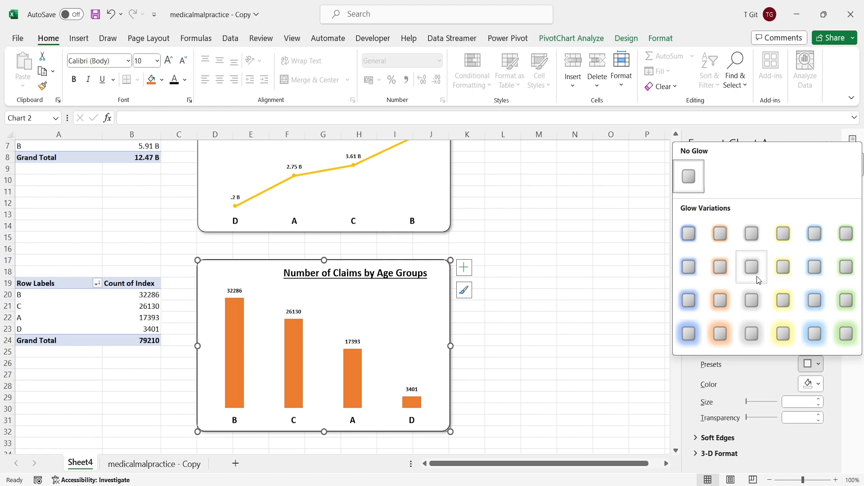
click(592, 284)
click(569, 339)
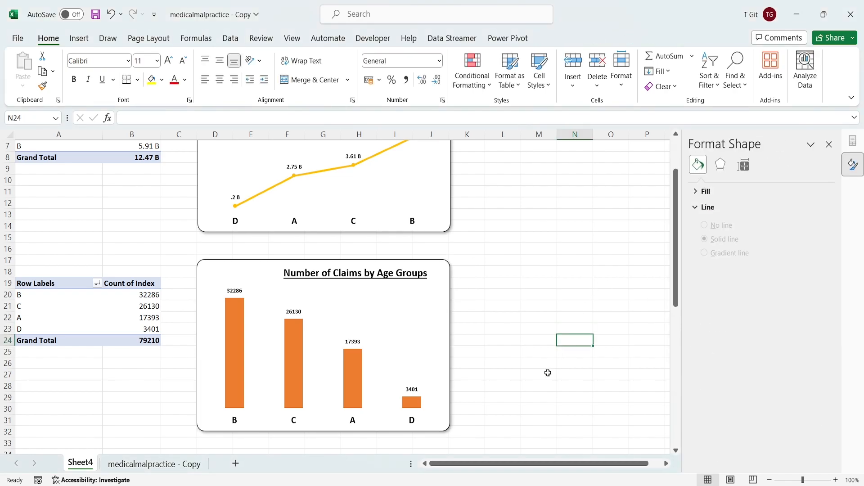
- Apply the bottom-right offset outer shadow preset to the chart area of the specialty bar chart
scroll(544, 373, down, 2)
scroll(544, 373, down, 2)
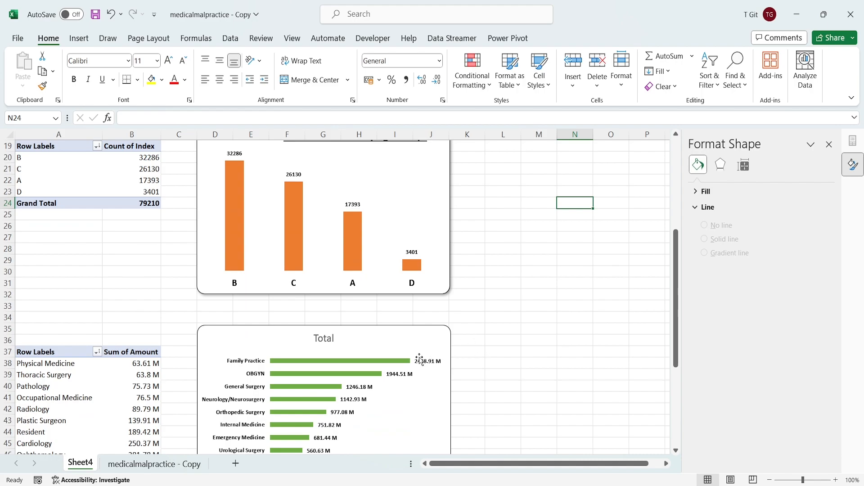
scroll(502, 364, down, 1)
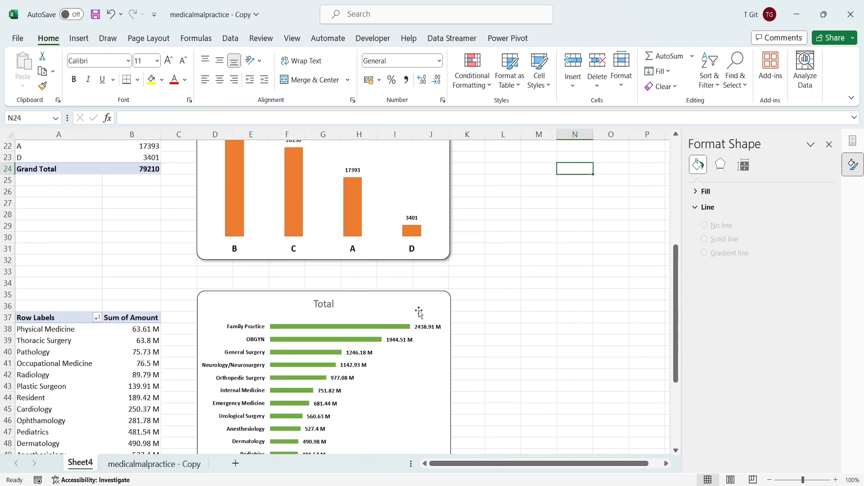
right_click(412, 308)
click(450, 436)
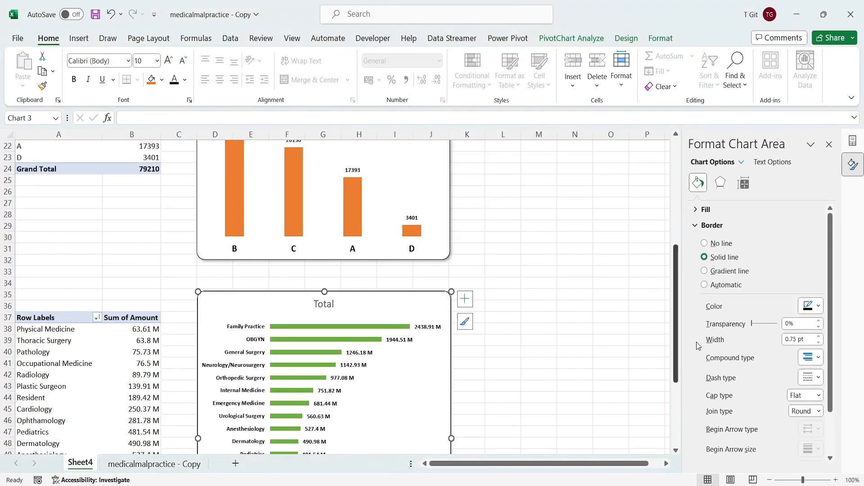
click(721, 183)
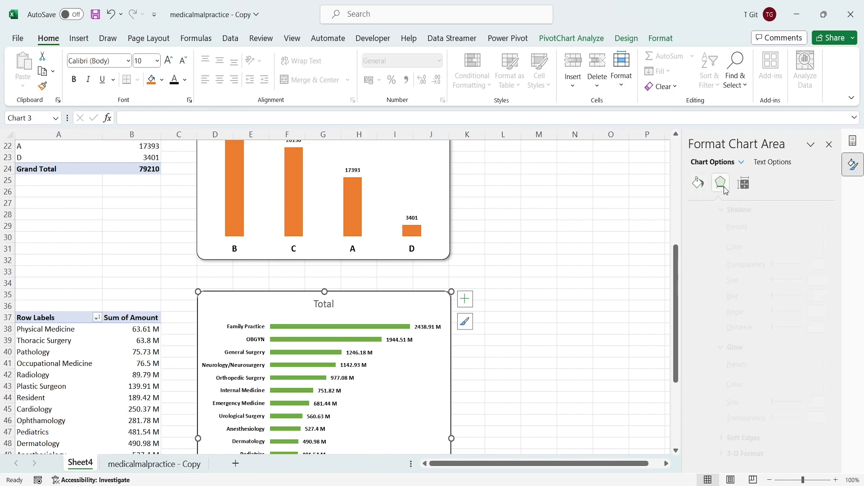
click(817, 226)
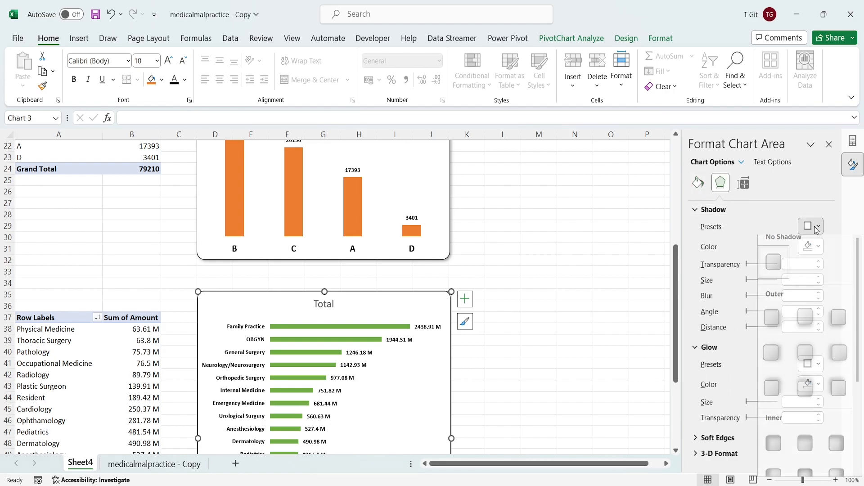
click(780, 325)
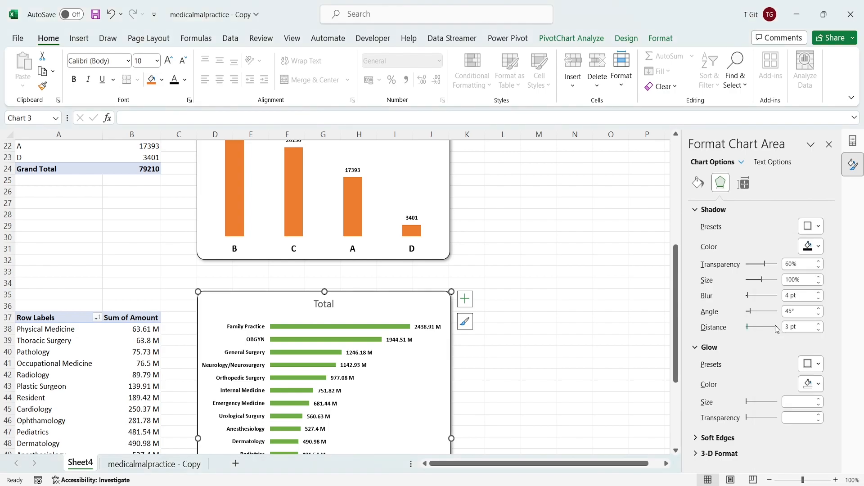
click(500, 295)
- Review the borders and shadows of all three charts on Sheet4 and close the formatting pane
scroll(592, 312, down, 6)
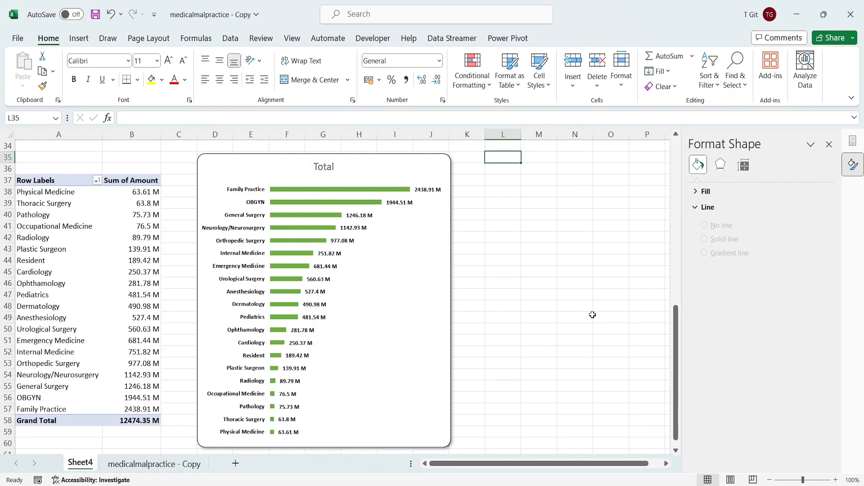
scroll(584, 321, up, 1)
scroll(584, 321, up, 4)
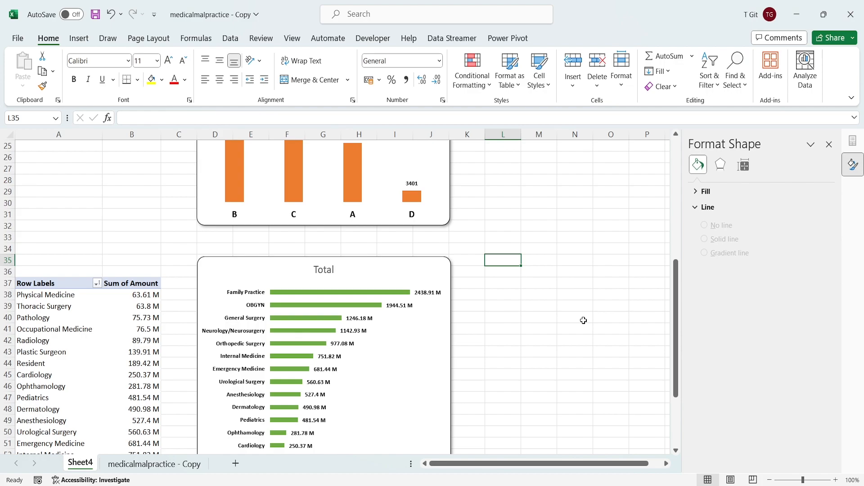
scroll(584, 321, up, 8)
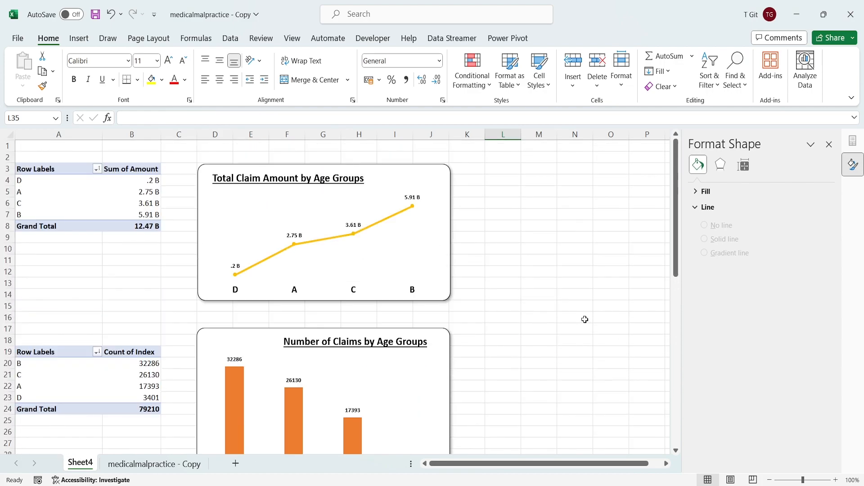
scroll(585, 320, down, 6)
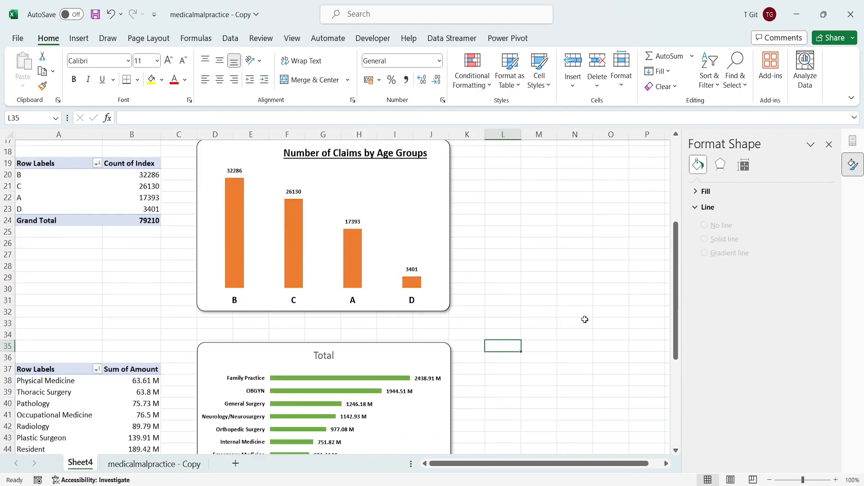
scroll(585, 319, down, 6)
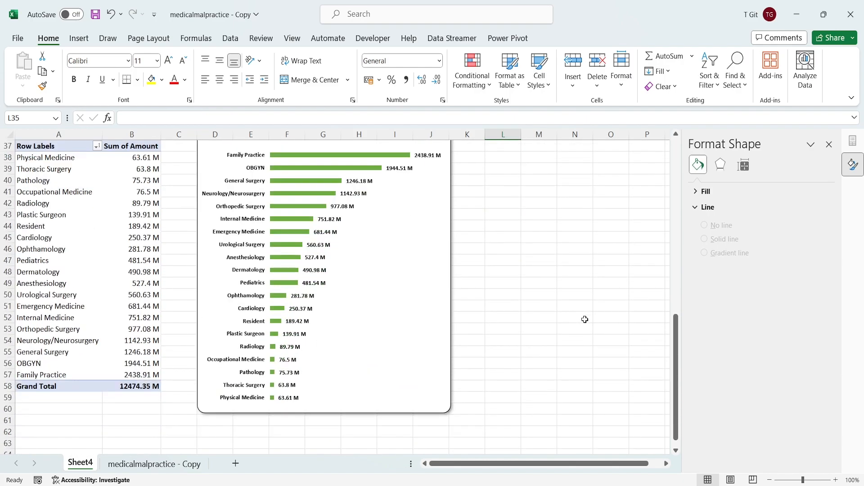
scroll(585, 319, up, 3)
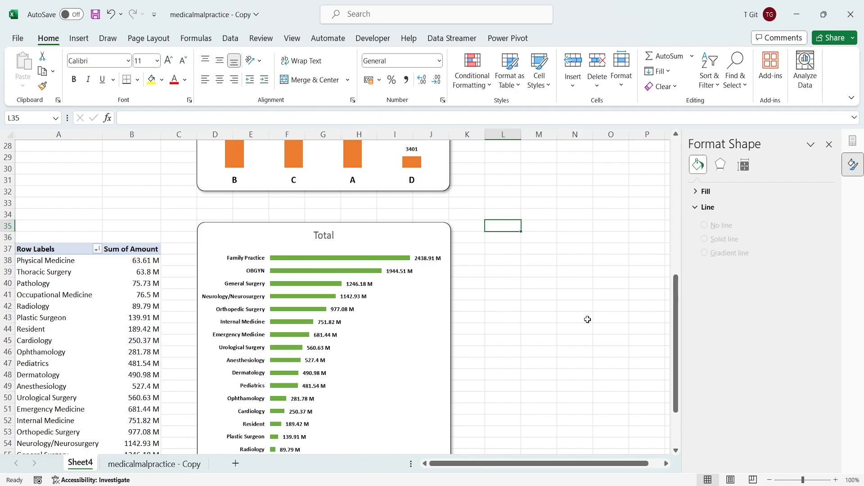
scroll(588, 319, up, 2)
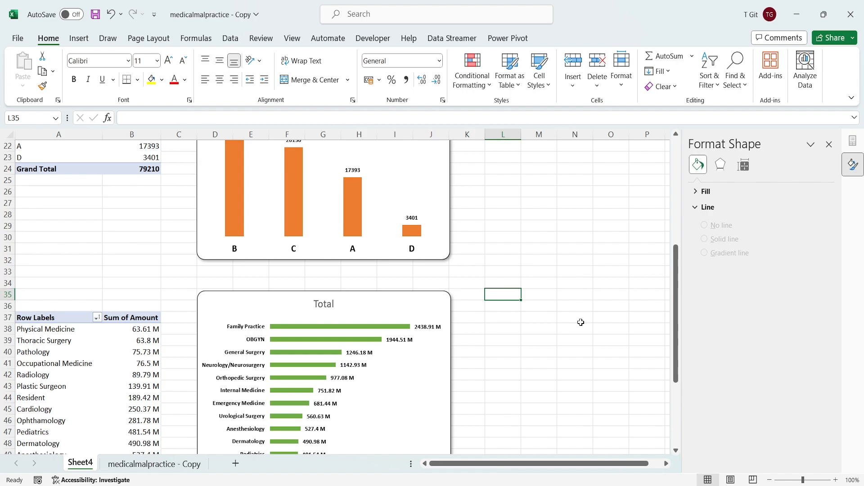
scroll(581, 322, up, 2)
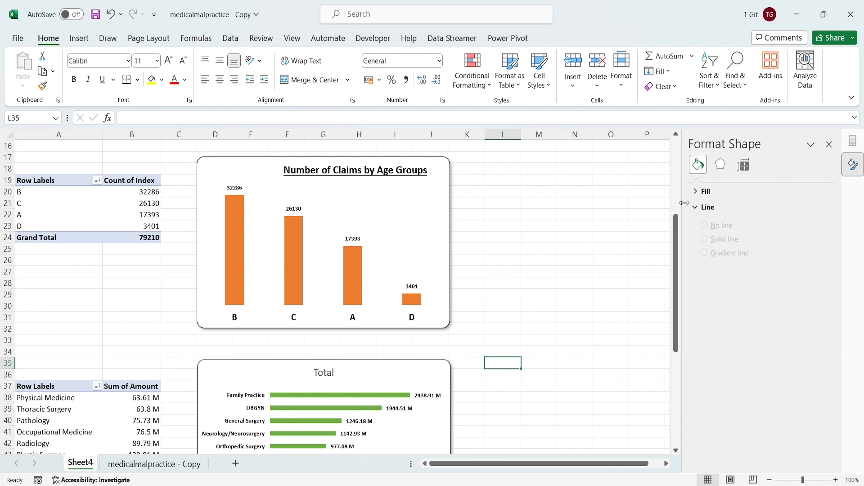
click(828, 144)
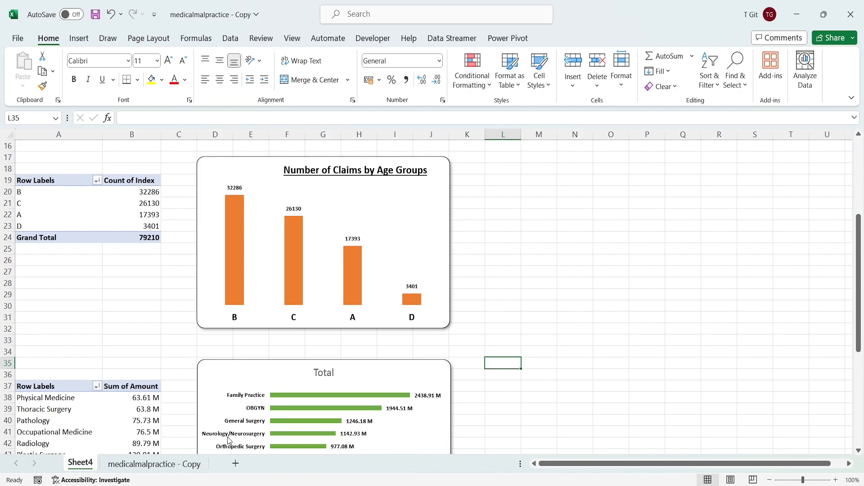
- Select the Insurance column on the medicalmalpractice - Copy sheet to examine its categories
click(150, 466)
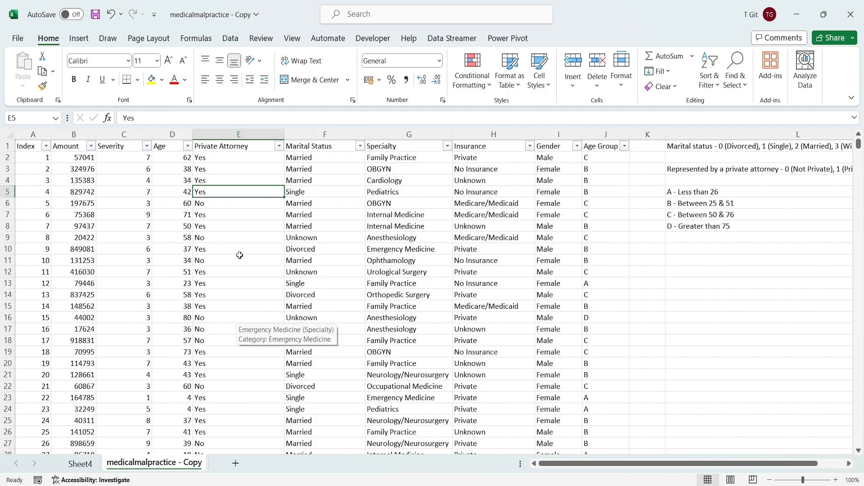
click(489, 147)
click(492, 133)
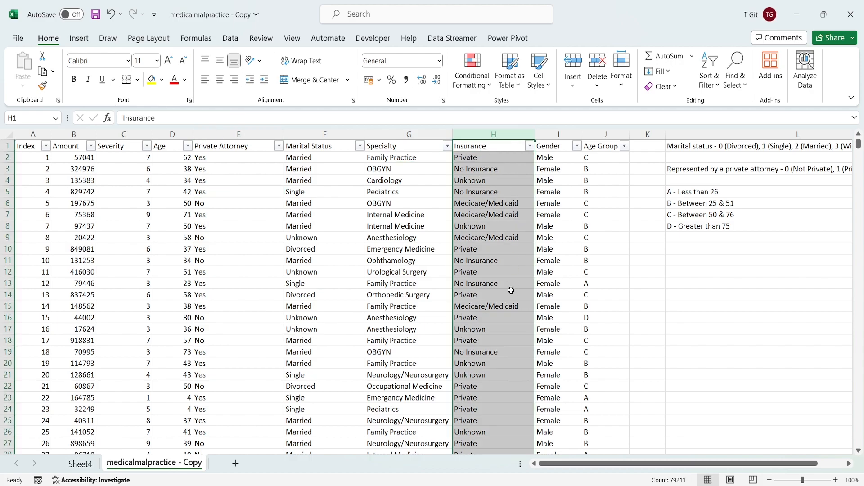
- Create a PivotTable from the medicalmalpractice - Copy data range A1:J79211, placed on the existing Sheet4 at cell A64
click(33, 134)
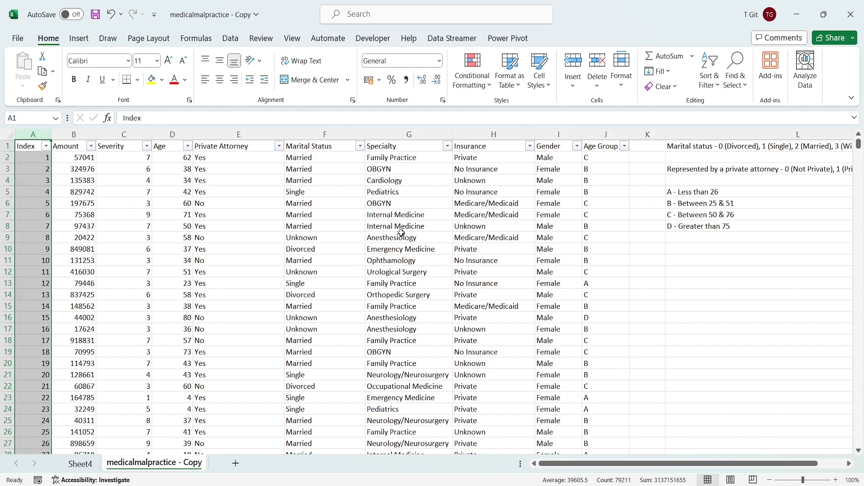
click(218, 204)
click(78, 38)
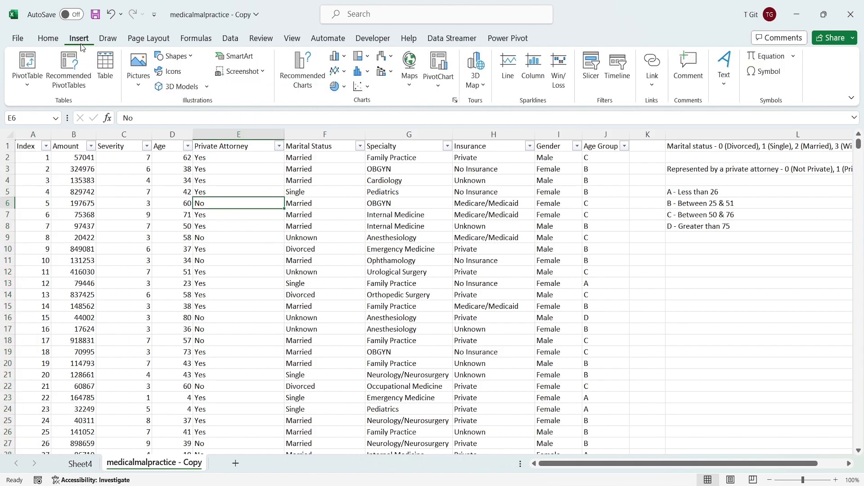
click(30, 85)
click(39, 103)
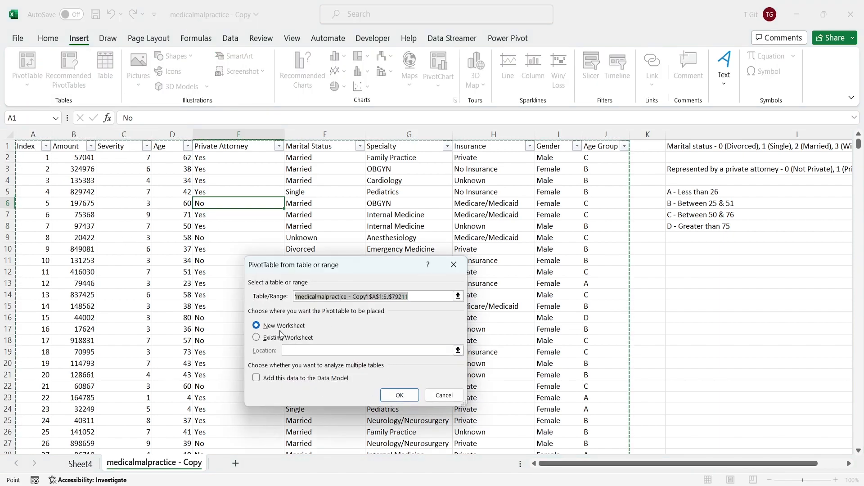
click(256, 338)
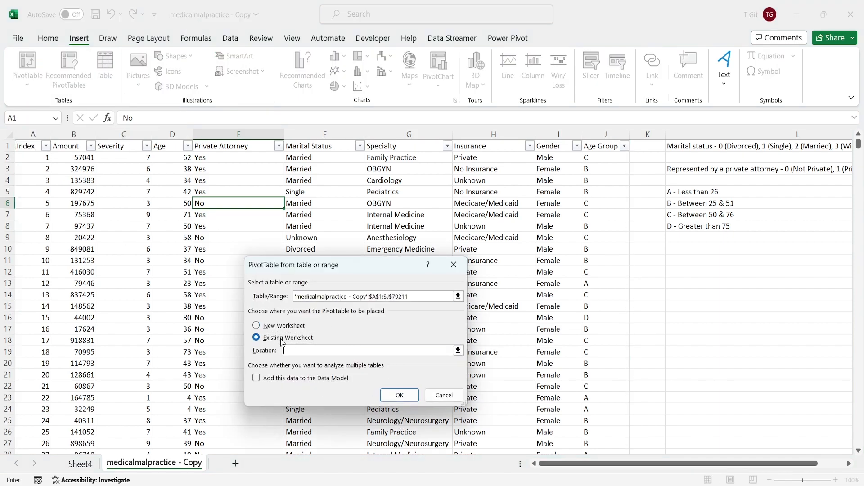
click(80, 463)
scroll(195, 362, down, 13)
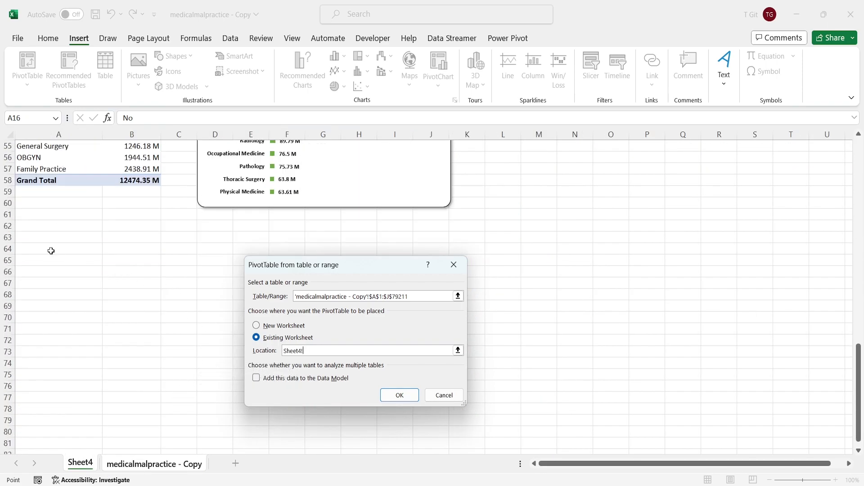
click(50, 248)
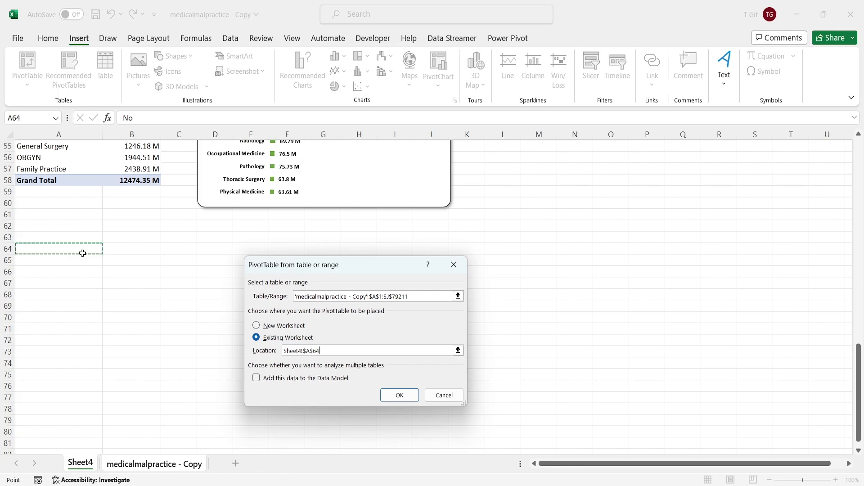
click(399, 395)
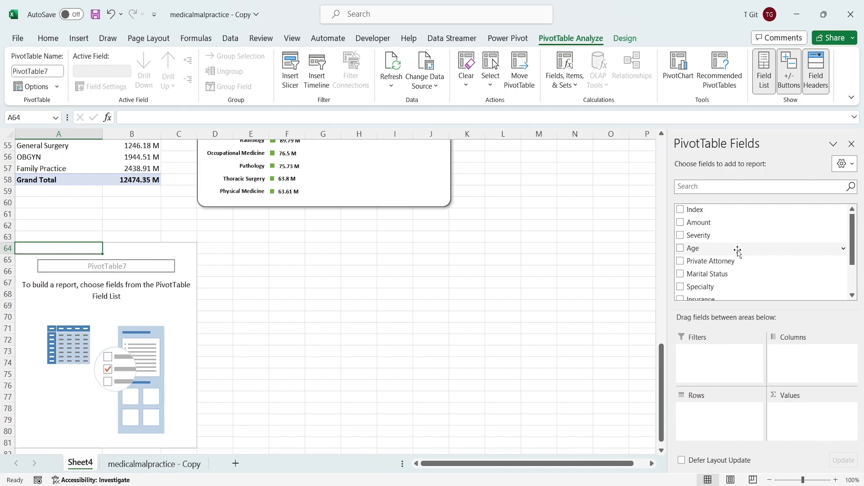
- Lay out the new PivotTable with Insurance as the row field and Index as the value field
scroll(731, 261, down, 2)
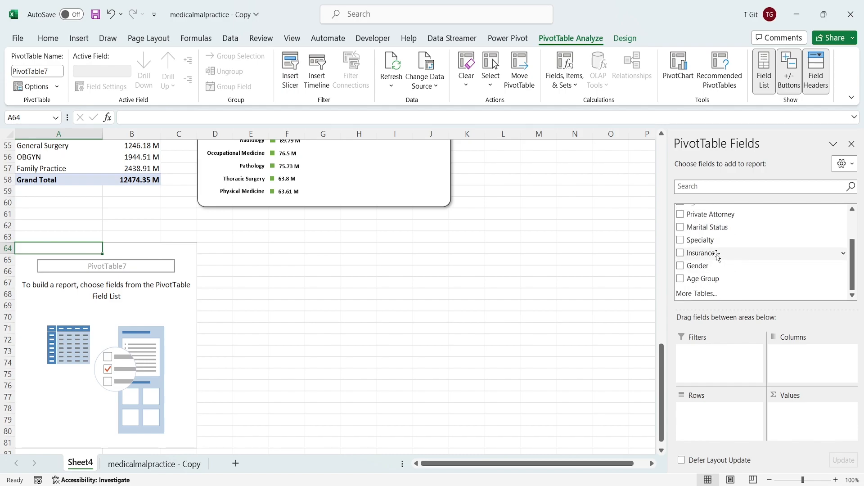
drag(717, 255, 722, 412)
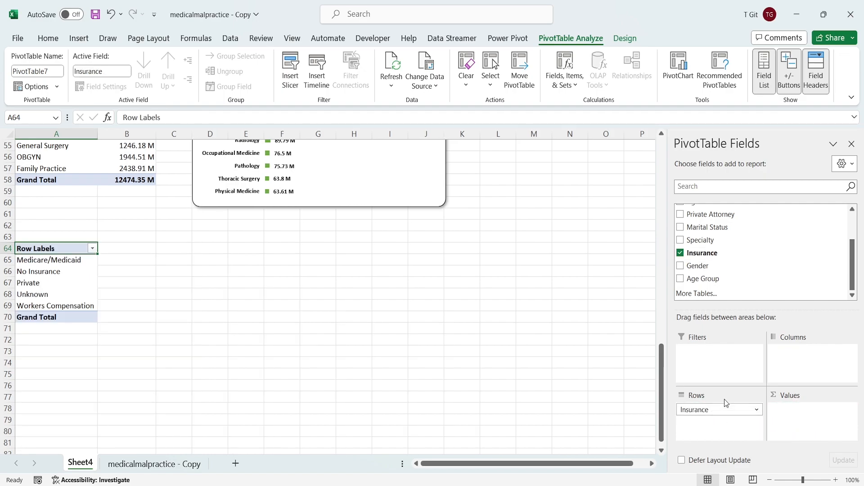
scroll(744, 266, up, 2)
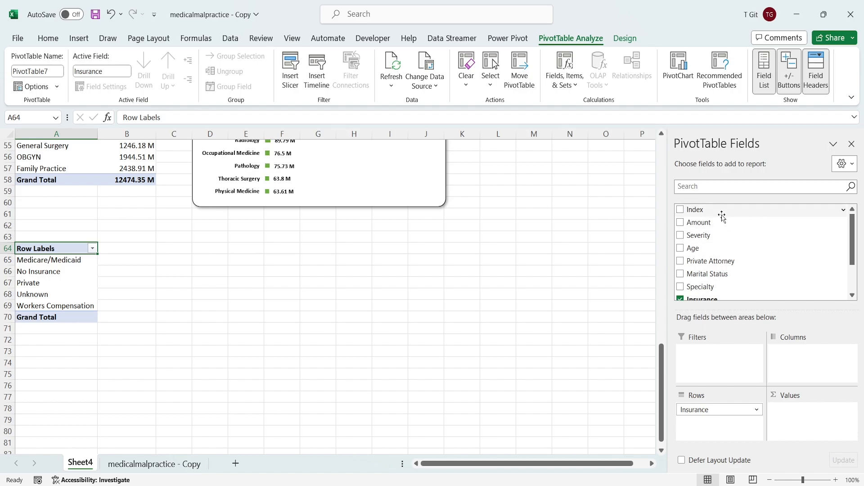
drag(720, 212, 799, 418)
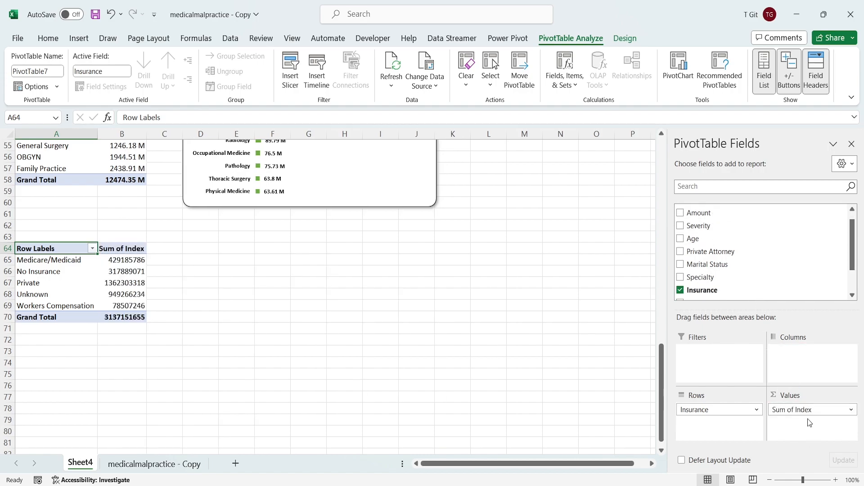
- Summarize the Index values in the insurance PivotTable by Count instead of Sum
click(852, 410)
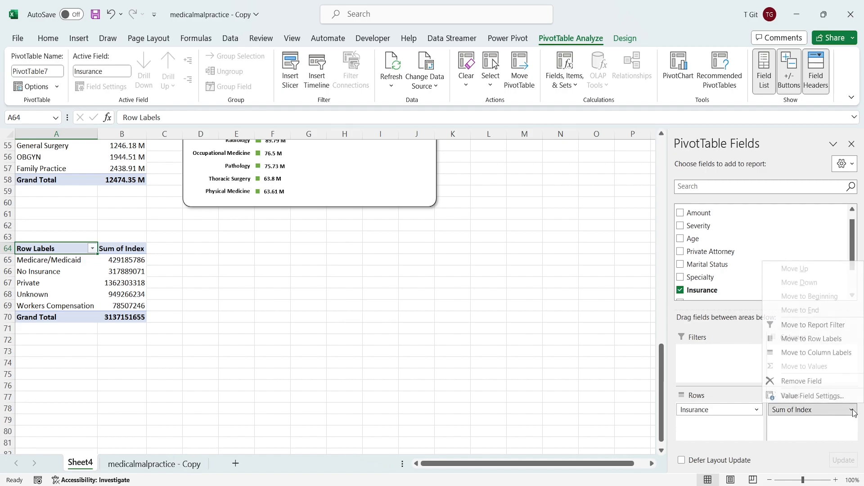
click(817, 398)
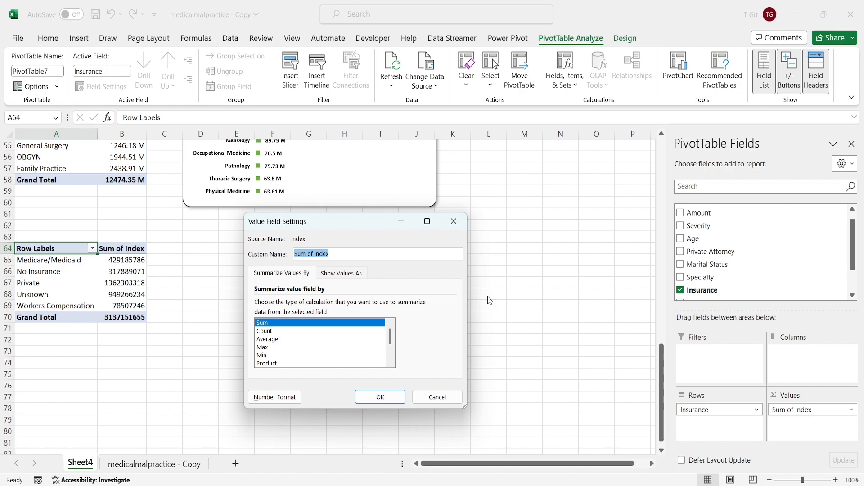
click(290, 332)
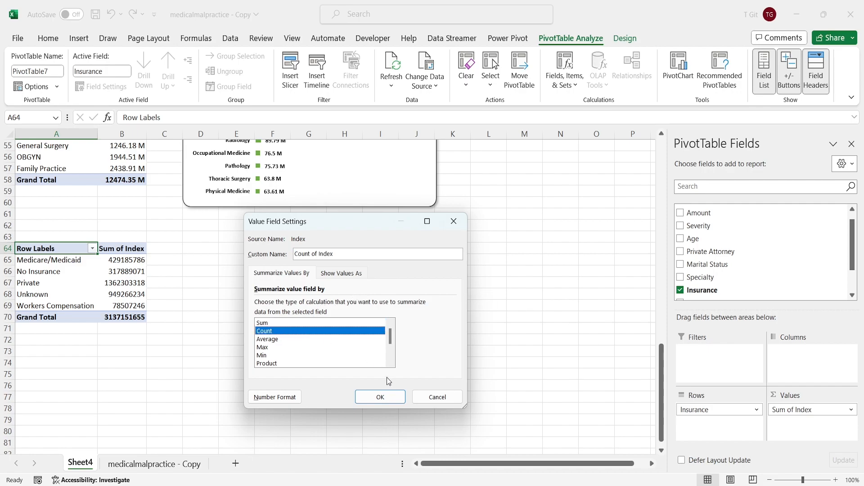
click(380, 397)
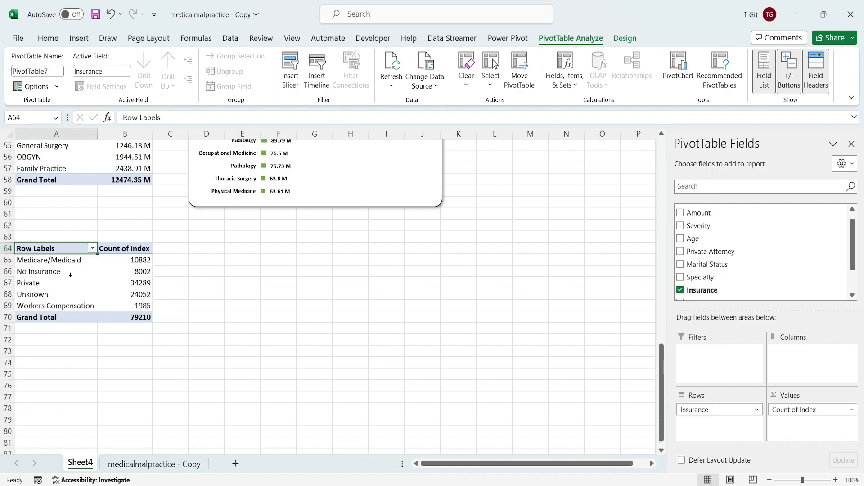
- Insert a standard Pie PivotChart based on the insurance PivotTable
click(102, 281)
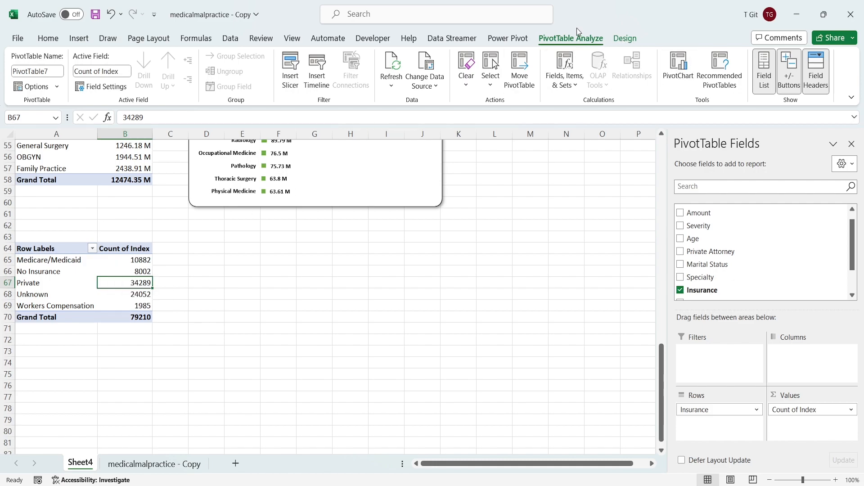
click(676, 84)
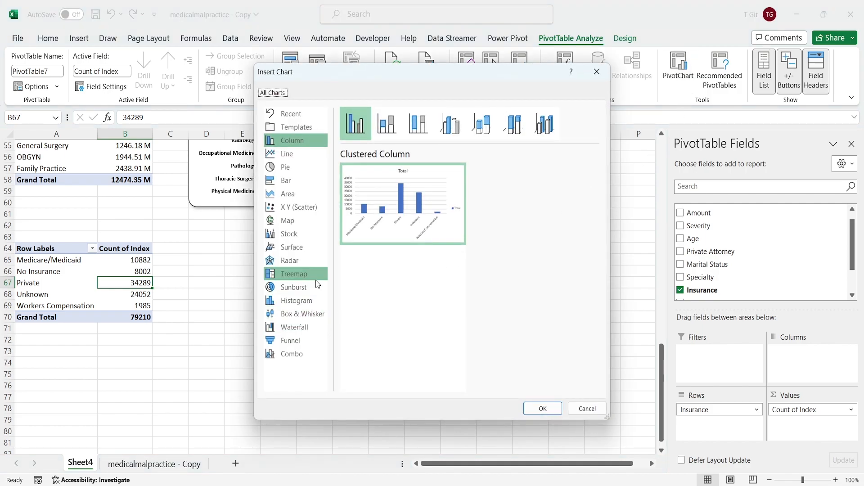
click(306, 166)
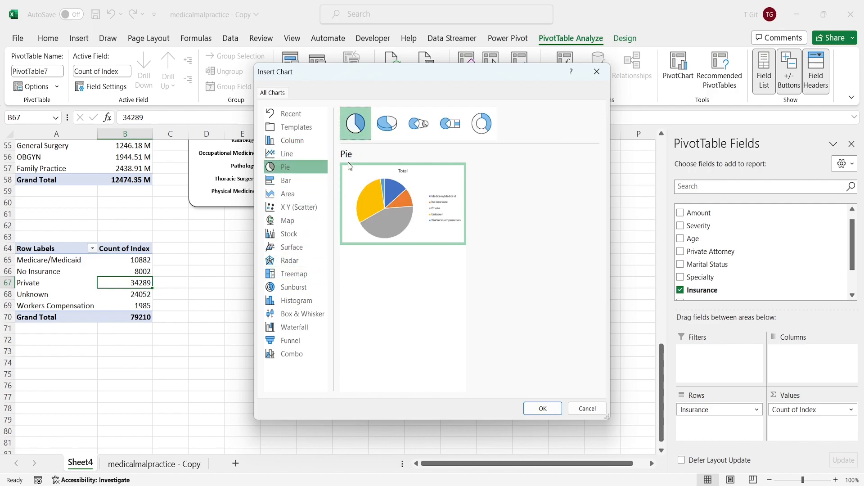
click(543, 408)
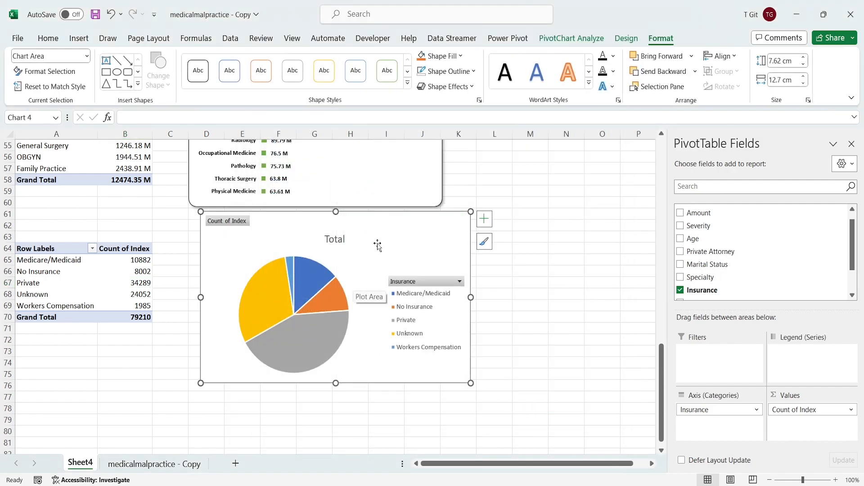
- Fit the pie chart beside the insurance PivotTable at a width of 11.85 cm and hide all its field buttons
drag(380, 220, 370, 241)
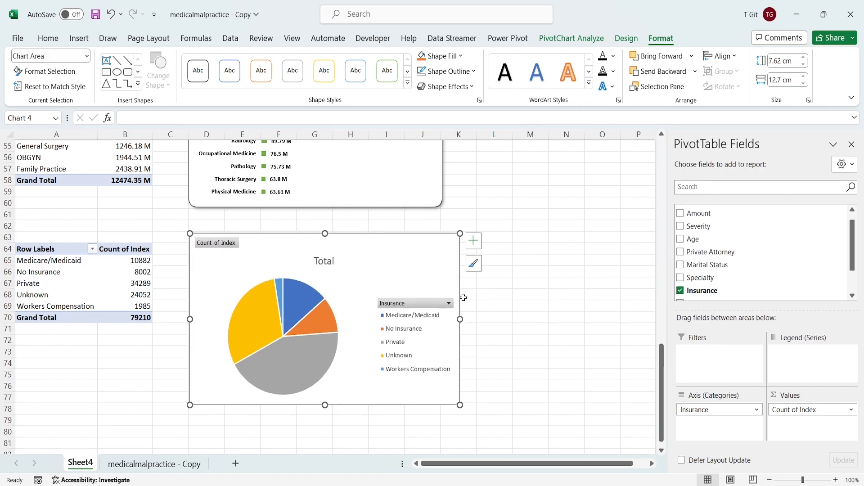
drag(462, 321, 442, 319)
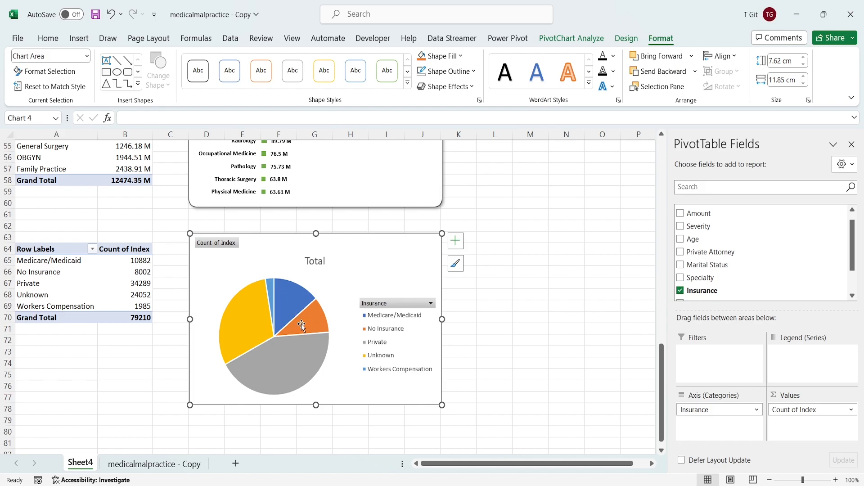
right_click(223, 242)
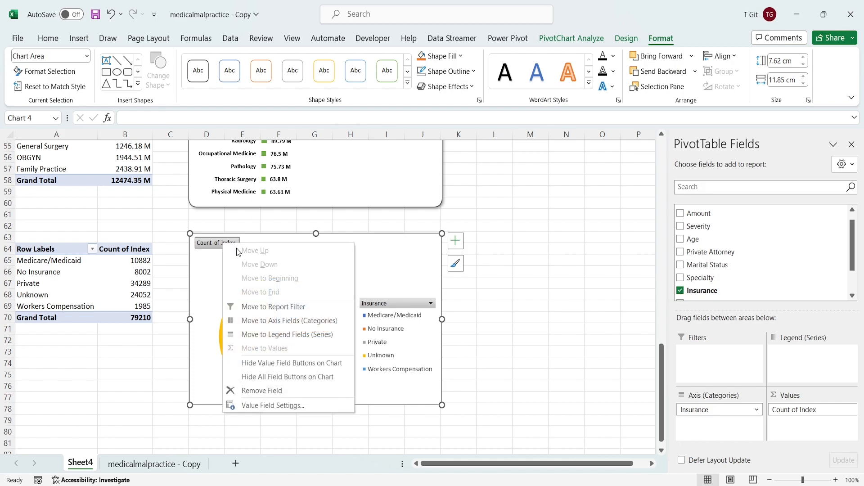
click(302, 379)
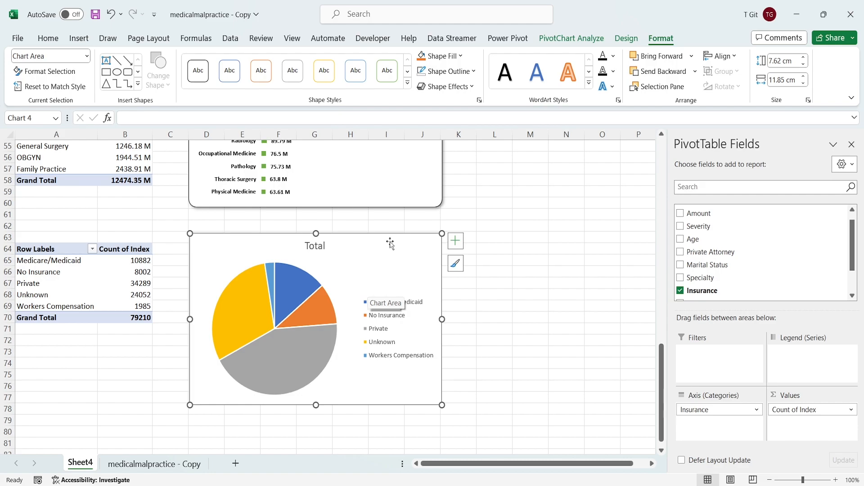
- Add Data Callout labels to the insurance pie chart and remove its legend
click(455, 241)
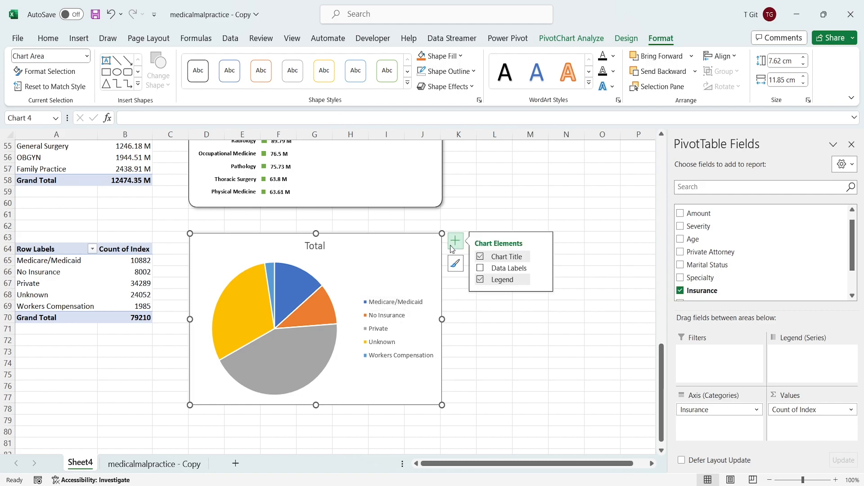
click(480, 269)
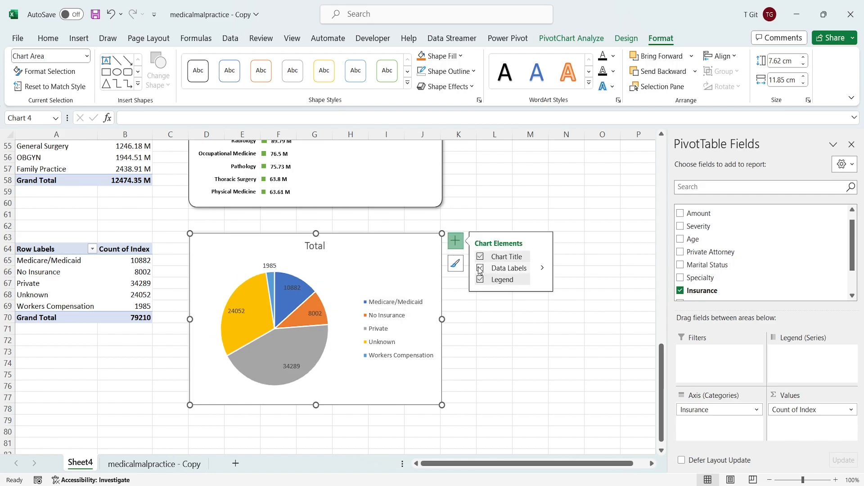
click(543, 270)
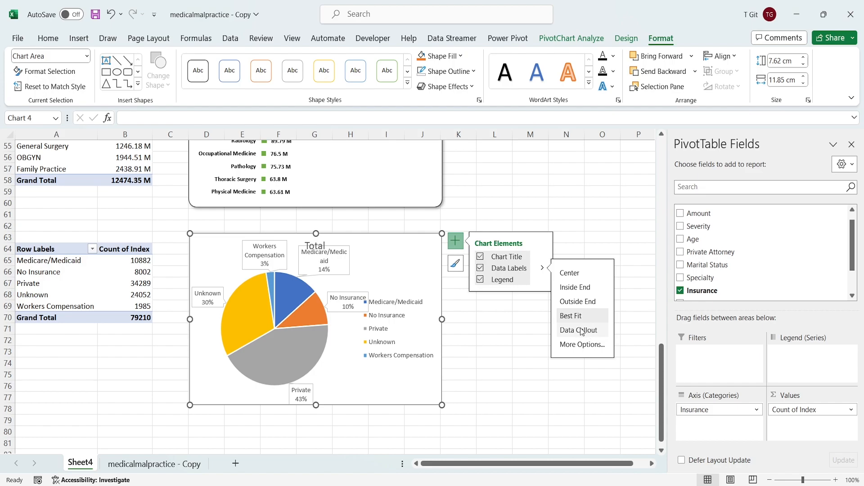
click(580, 329)
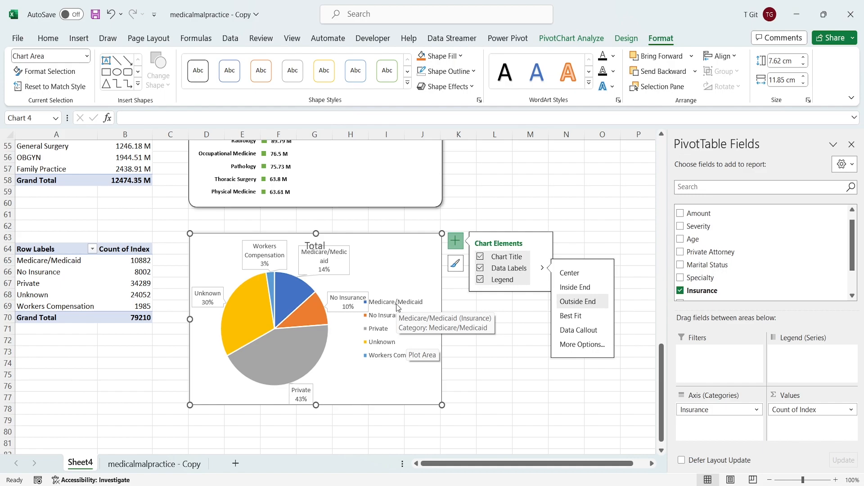
click(480, 280)
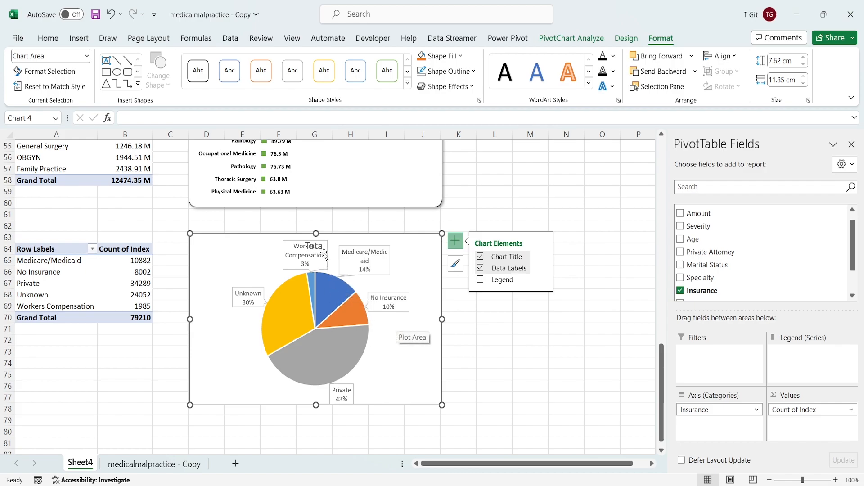
- Move the pie chart's title to its upper-left corner and shift the Private callout slightly up and to the right
drag(317, 250, 214, 250)
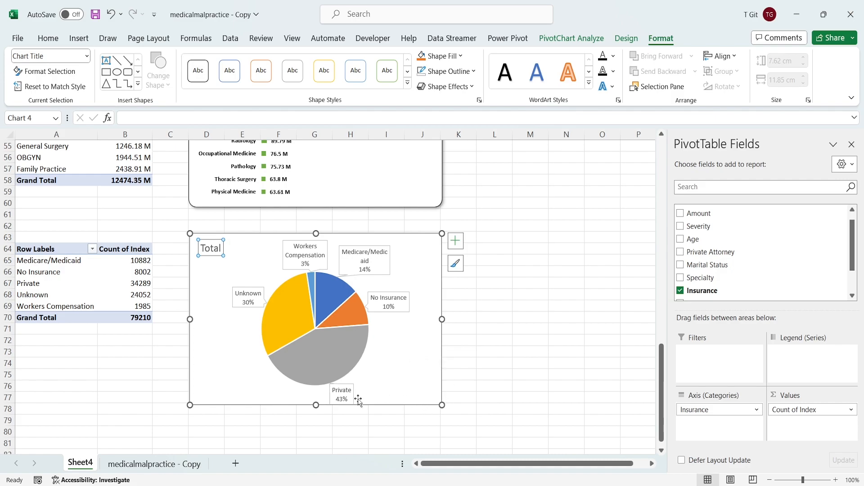
click(335, 388)
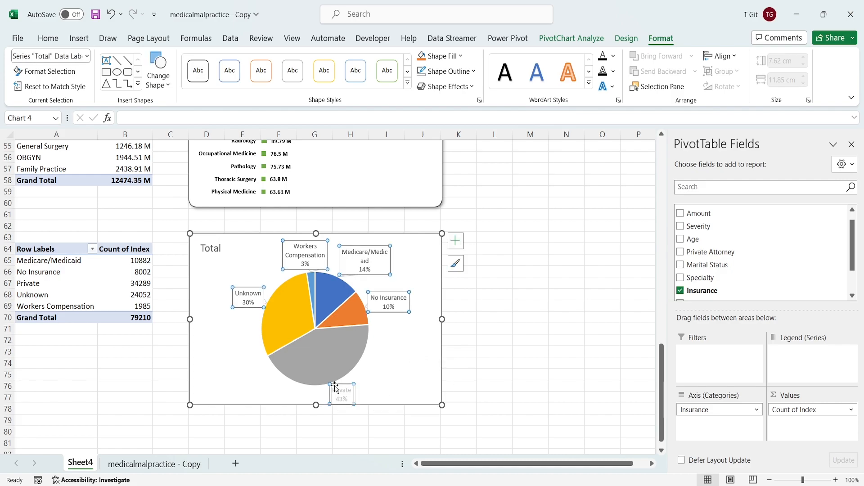
drag(335, 387, 352, 381)
click(510, 362)
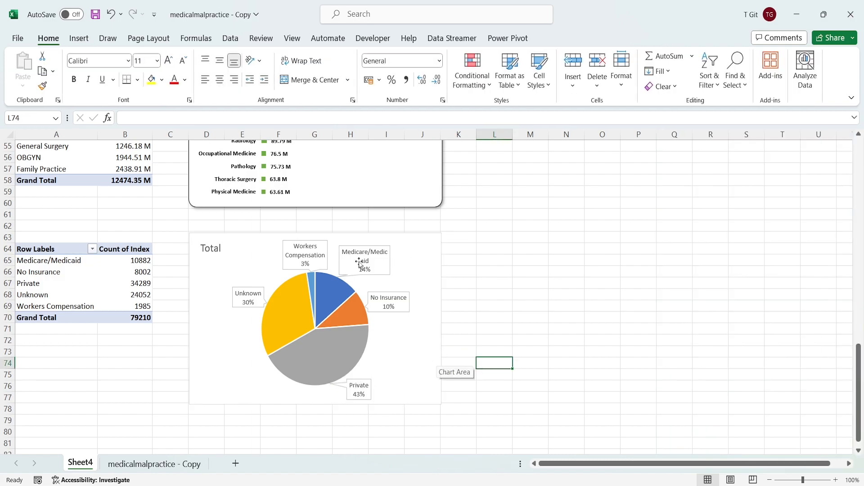
- Retitle the insurance pie chart as "Number of Claims by Insurance Type"
click(214, 252)
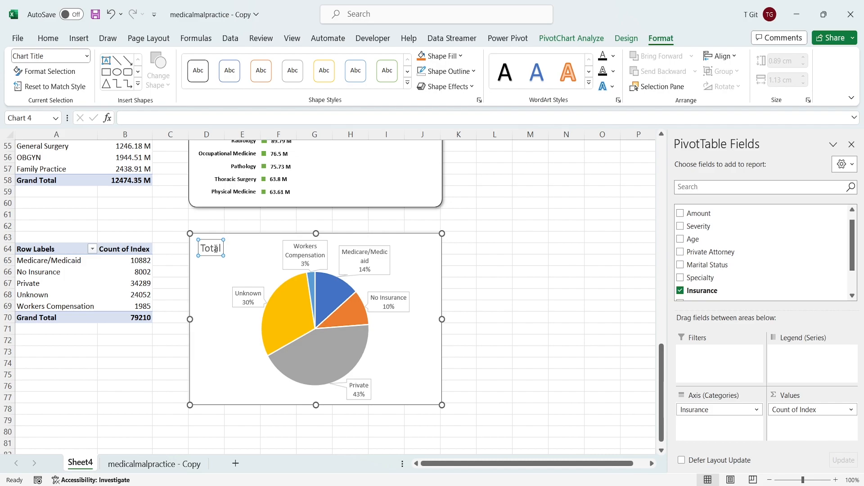
double_click(216, 248)
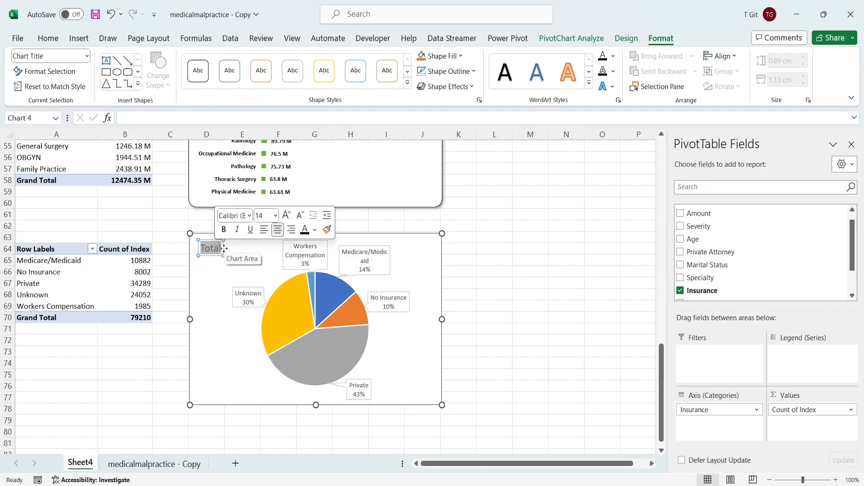
text(Number)
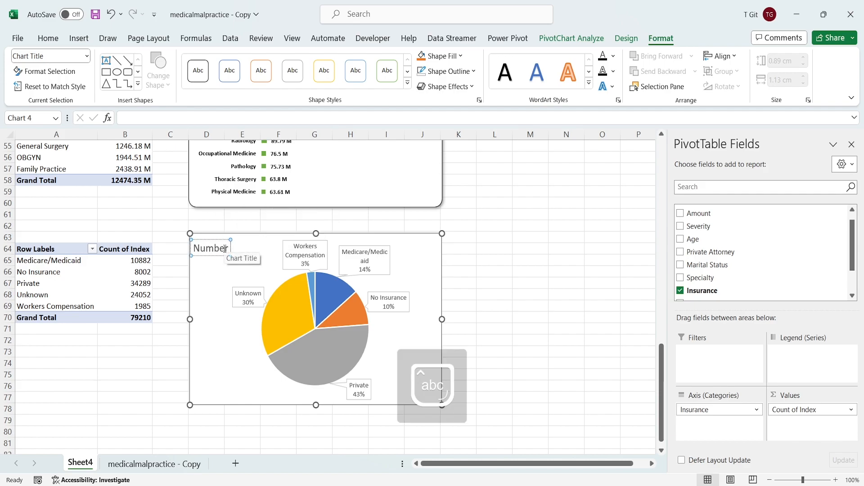
text( of C)
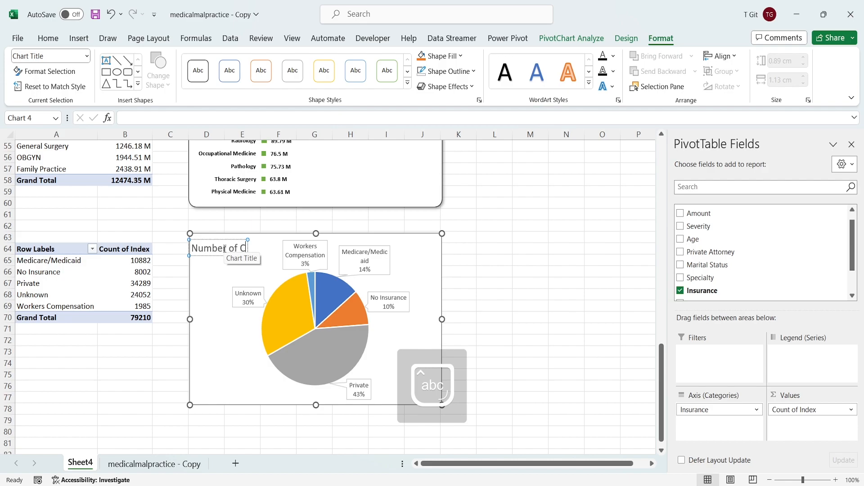
text(laims by Insurance)
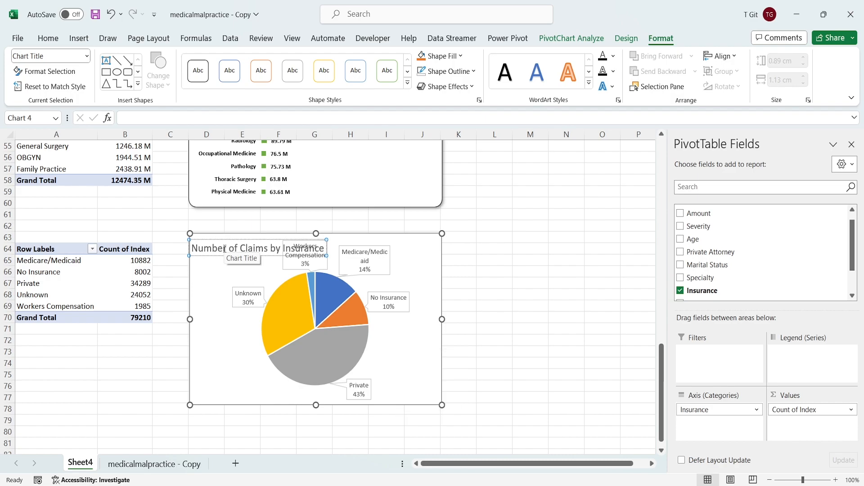
text( Type)
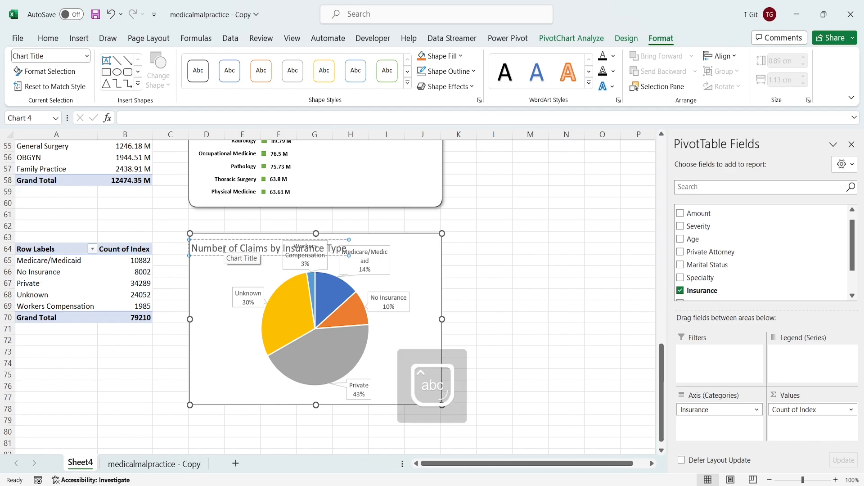
key(Left)
key(Left)
key(Left)
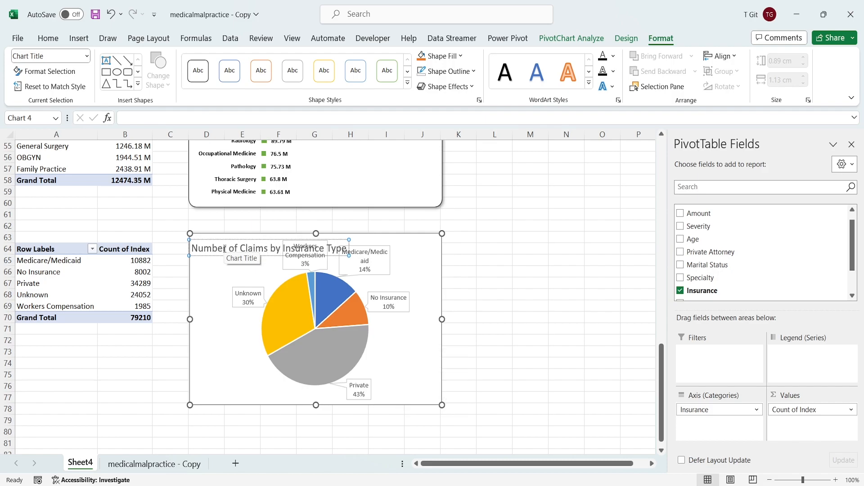
click(566, 294)
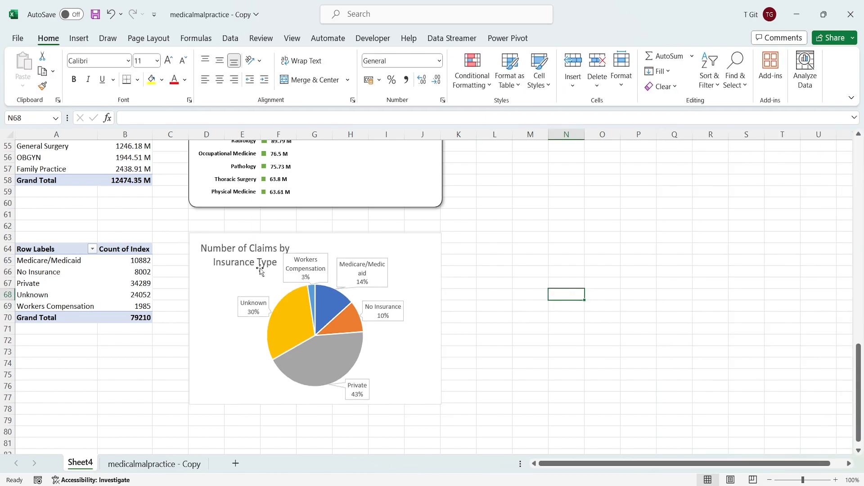
- Widen the insurance pie chart to about 13.25 cm and reposition its title in the chart's upper-left corner
click(247, 253)
drag(246, 254, 241, 338)
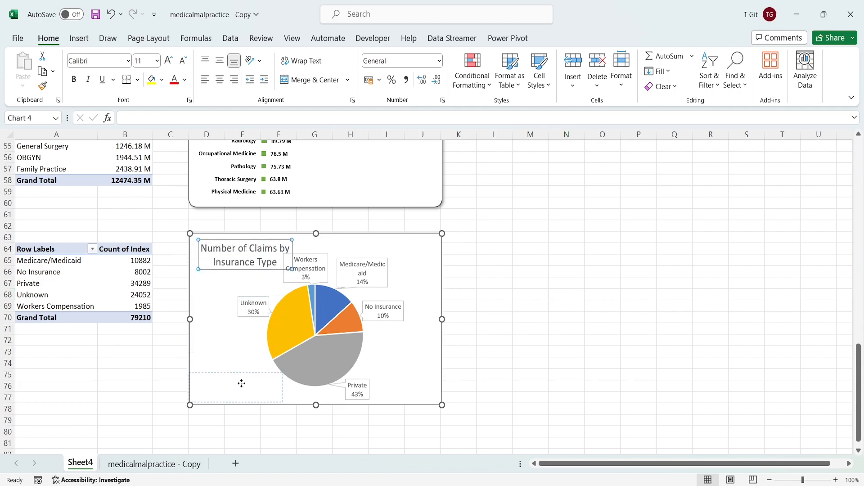
drag(241, 383, 246, 382)
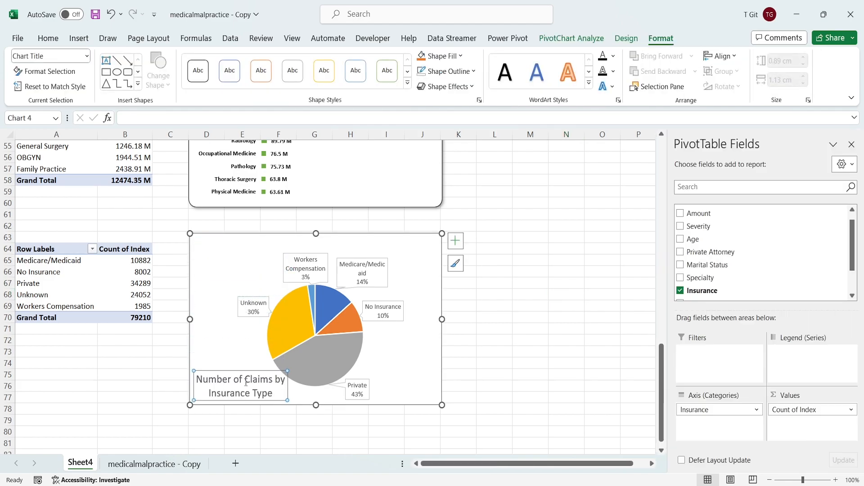
click(442, 319)
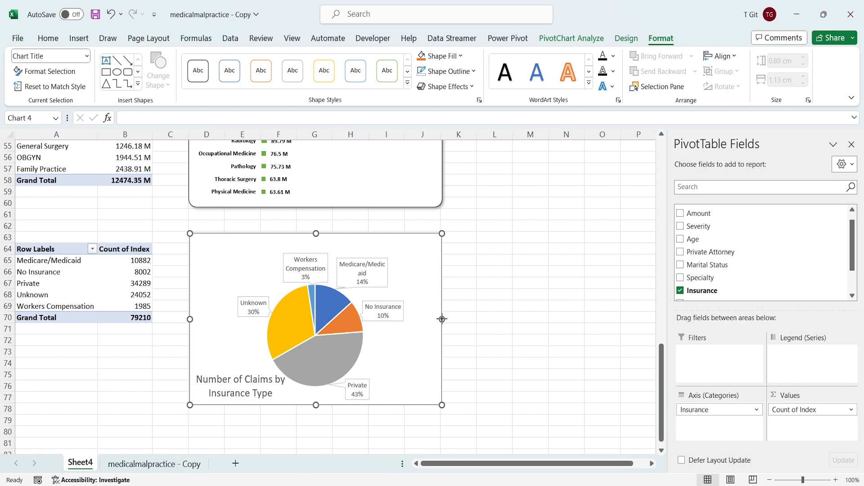
drag(442, 318, 472, 320)
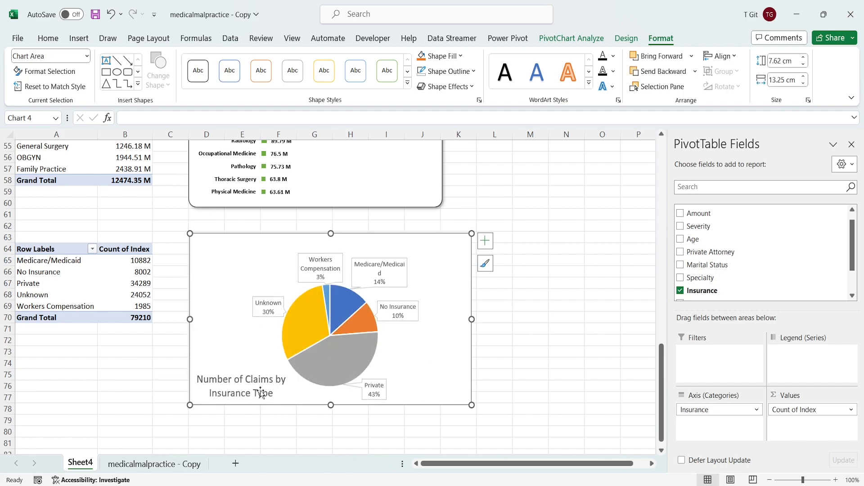
drag(258, 394, 255, 265)
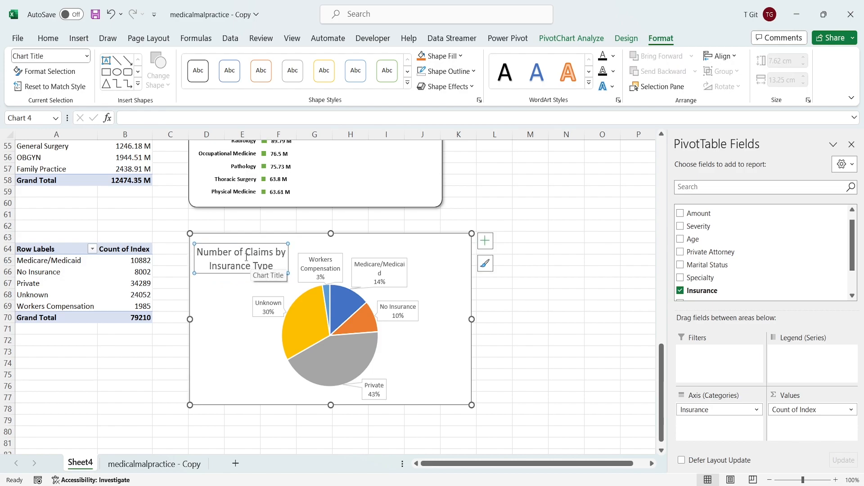
- Make the insurance pie chart's title bold, underlined and black
drag(274, 265, 204, 259)
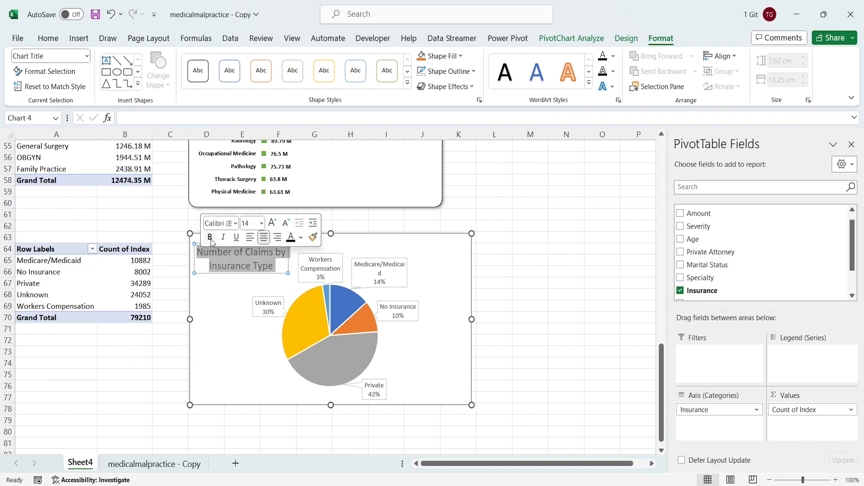
click(210, 238)
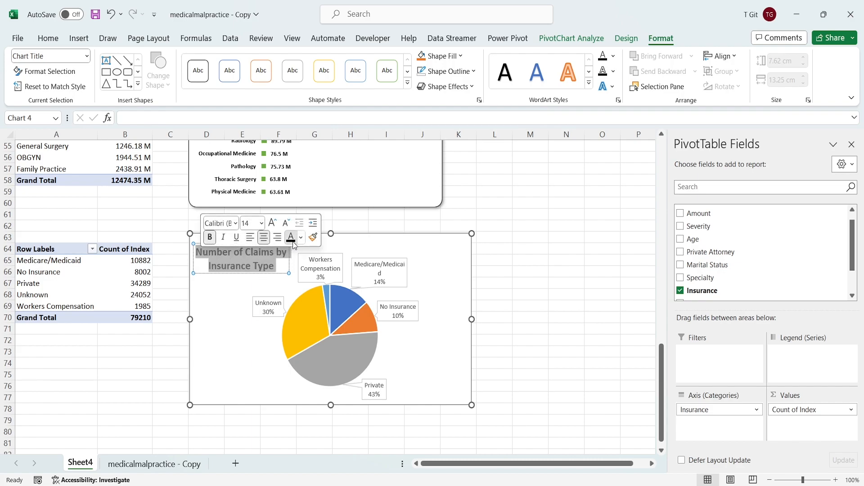
click(236, 237)
click(544, 274)
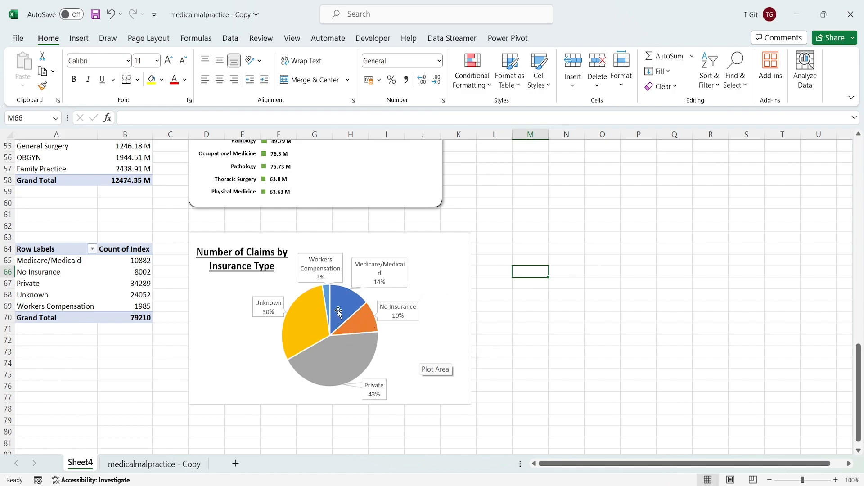
- Include the value in the insurance pie chart's data labels alongside the category name and percentage
click(327, 278)
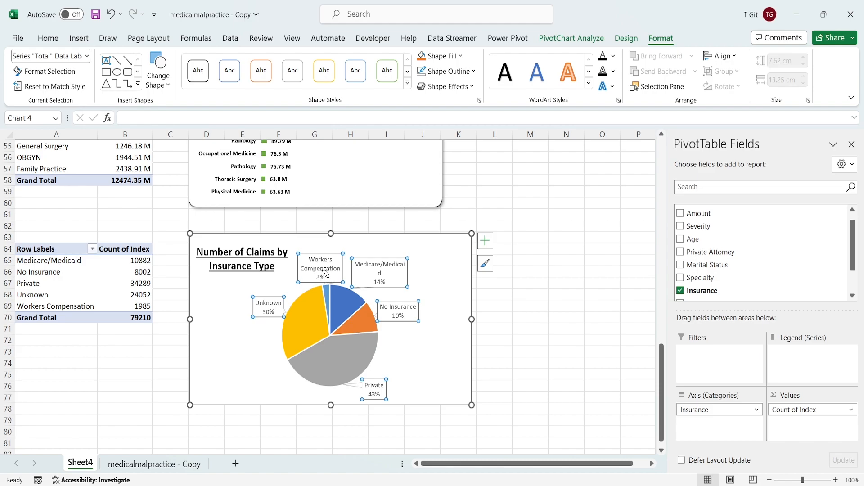
right_click(325, 271)
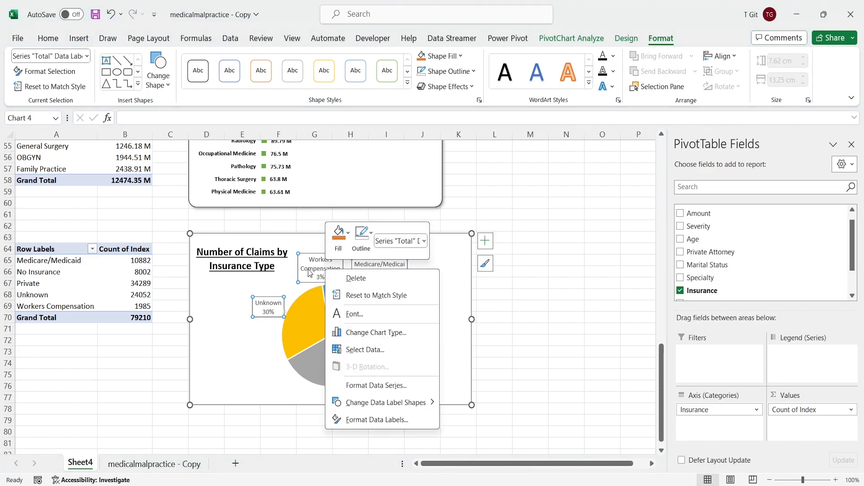
key(Escape)
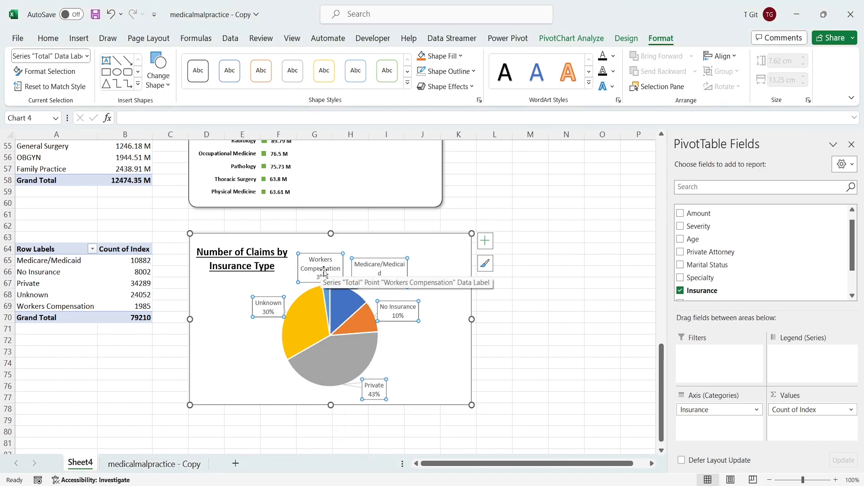
right_click(325, 271)
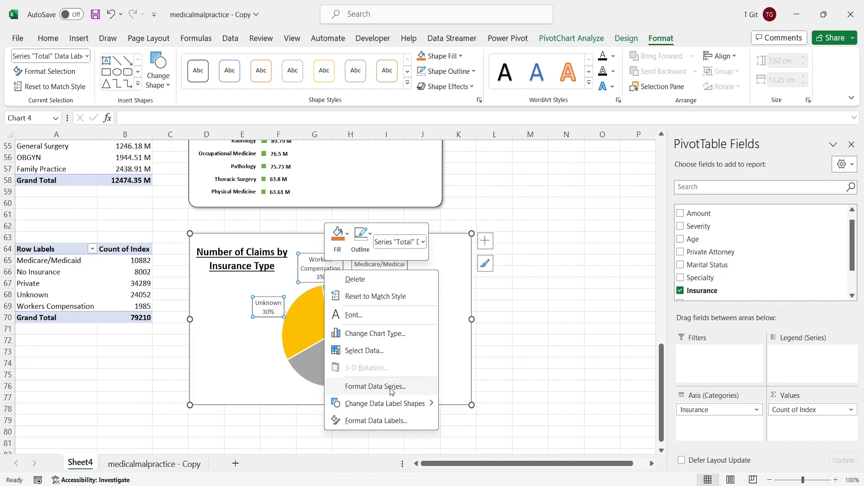
click(381, 422)
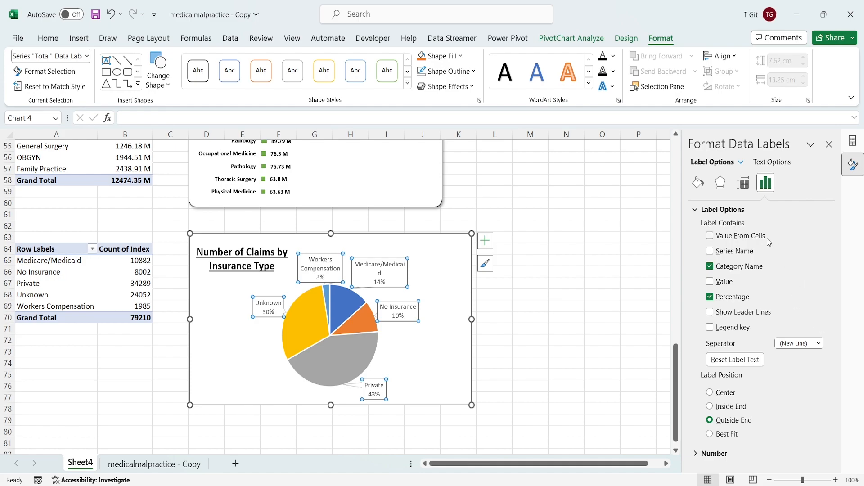
click(711, 282)
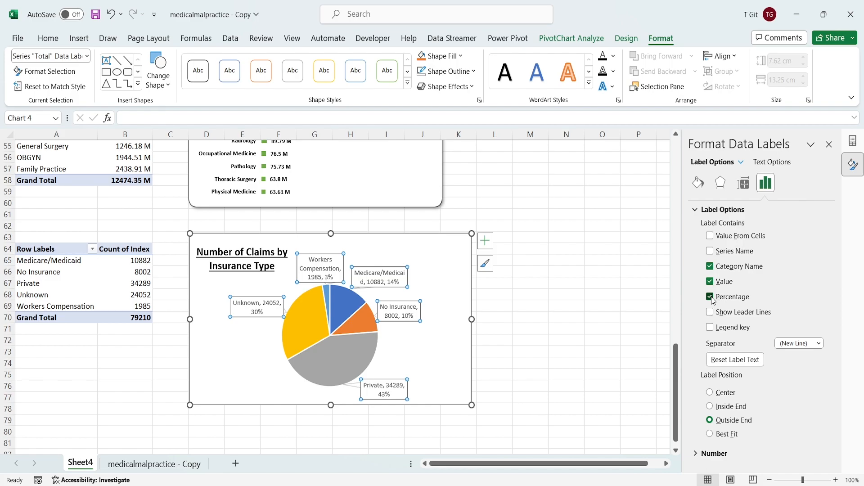
click(710, 297)
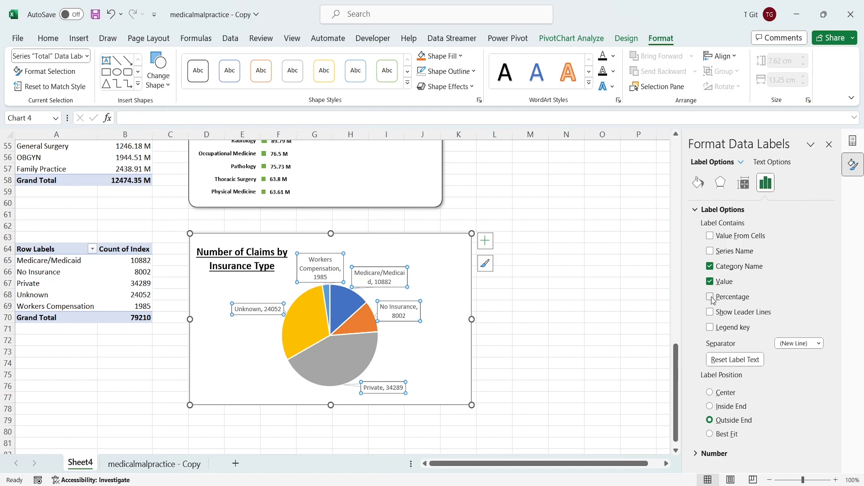
click(710, 297)
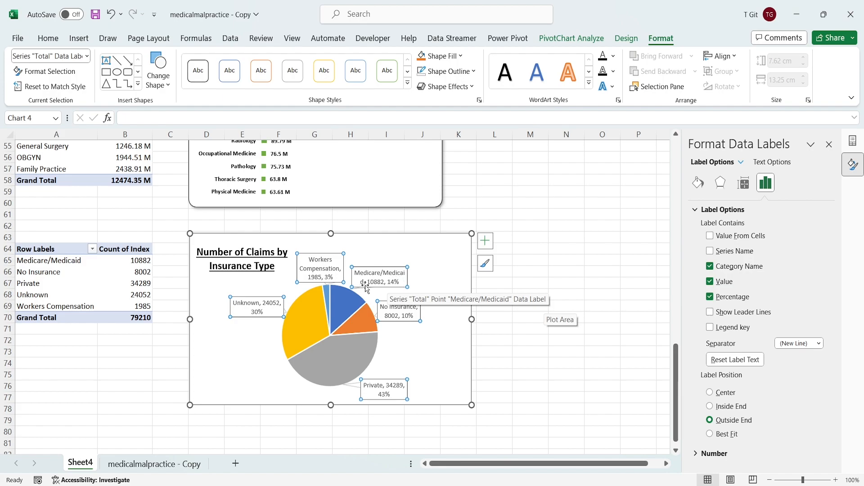
- Widen the Medicare/Medicaid callout on the pie chart to about 3.39 cm so its category name fits on one line
click(391, 278)
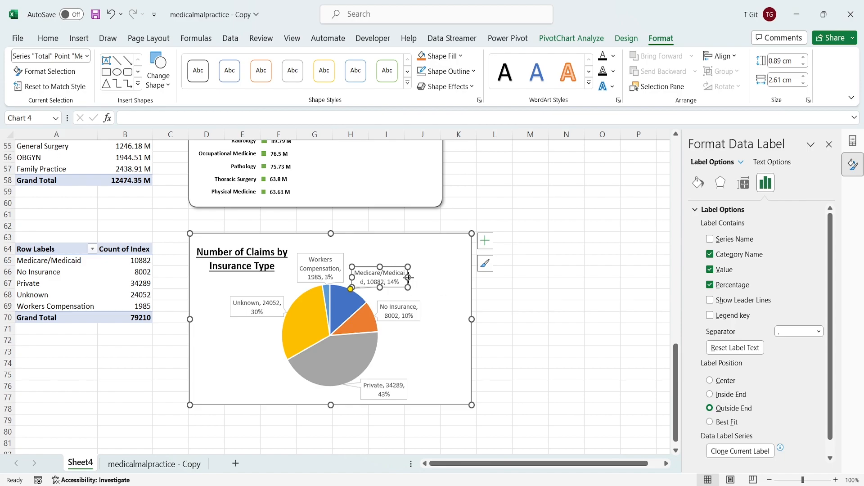
drag(408, 279, 424, 280)
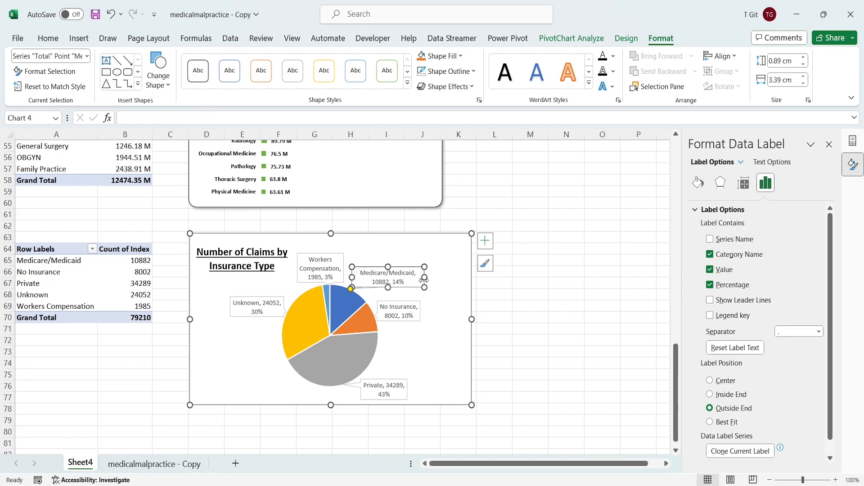
click(491, 298)
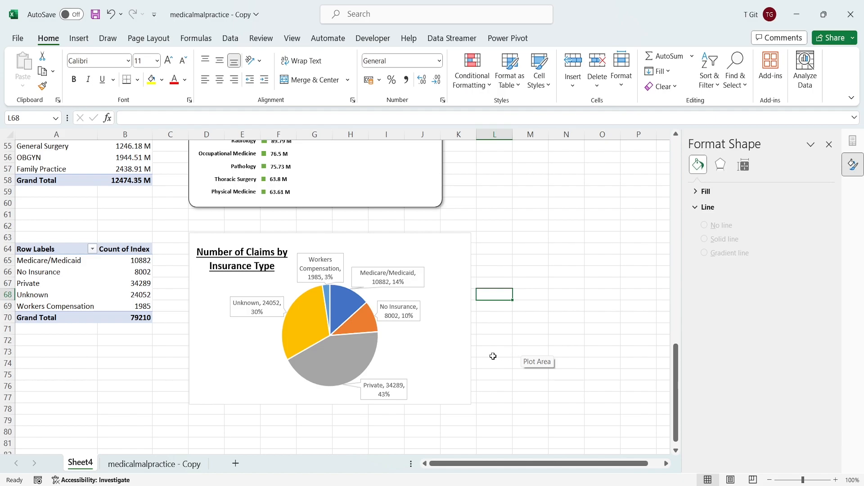
- Copy the formatting of the specialty bar chart's data labels onto the insurance pie chart's data labels with Format Painter
scroll(491, 357, up, 3)
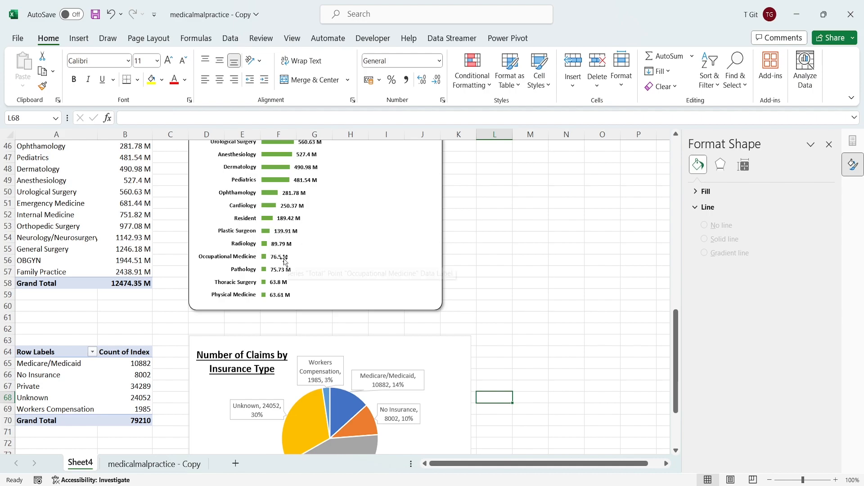
click(283, 259)
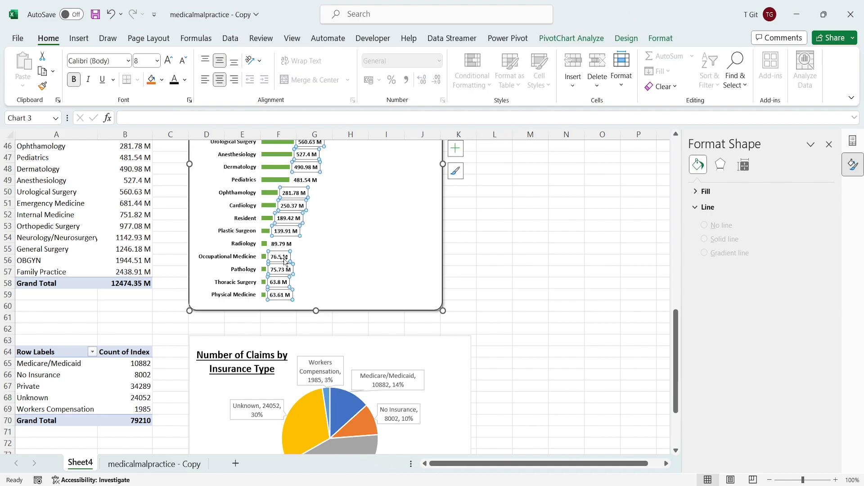
click(49, 86)
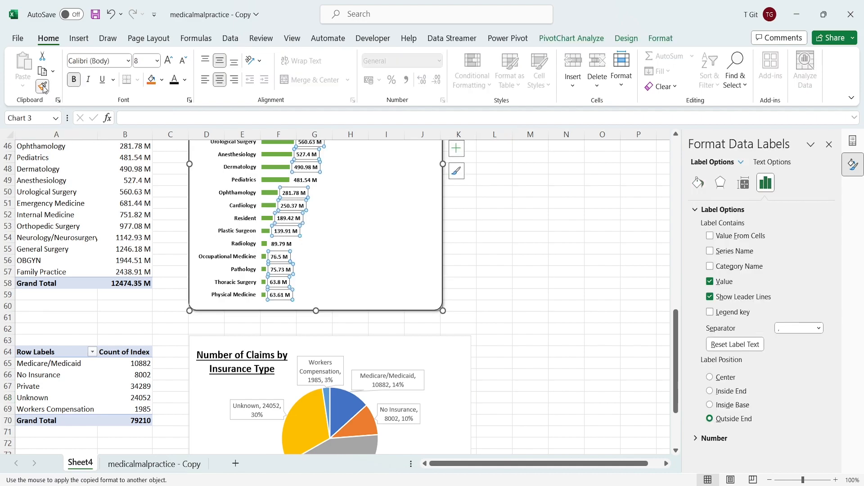
click(322, 377)
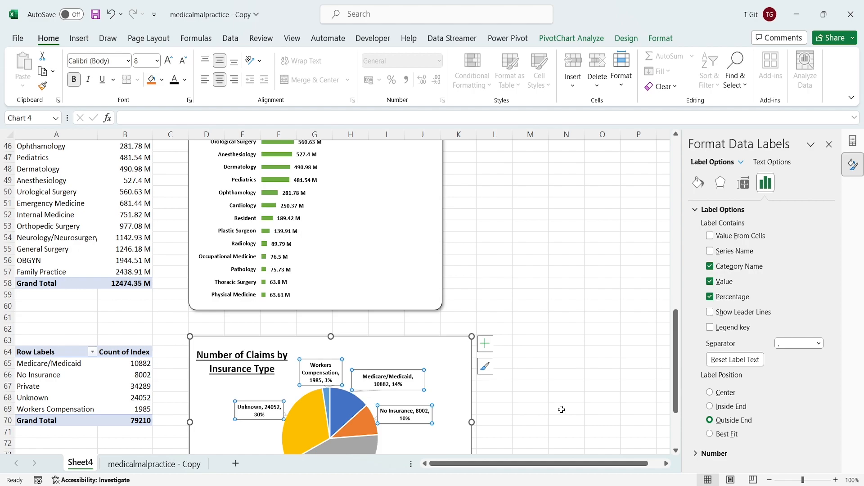
scroll(560, 409, down, 2)
click(519, 367)
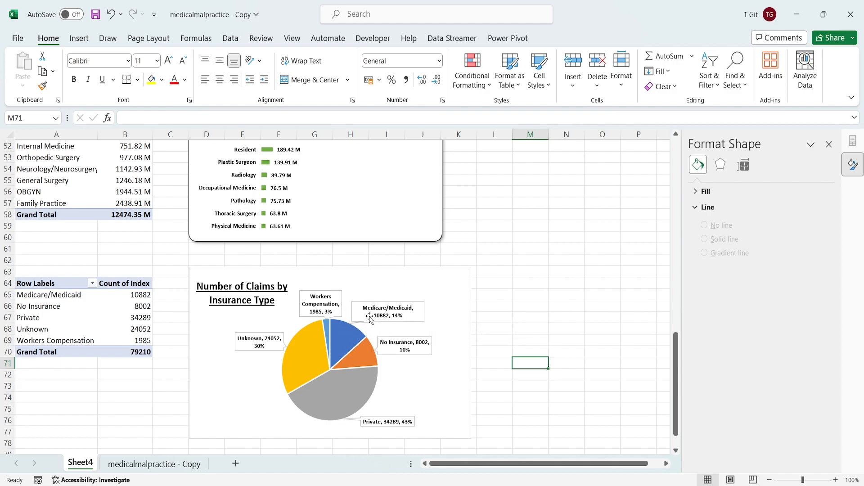
- Change the shape of the insurance pie chart's data labels to rounded rectangular callouts
right_click(329, 305)
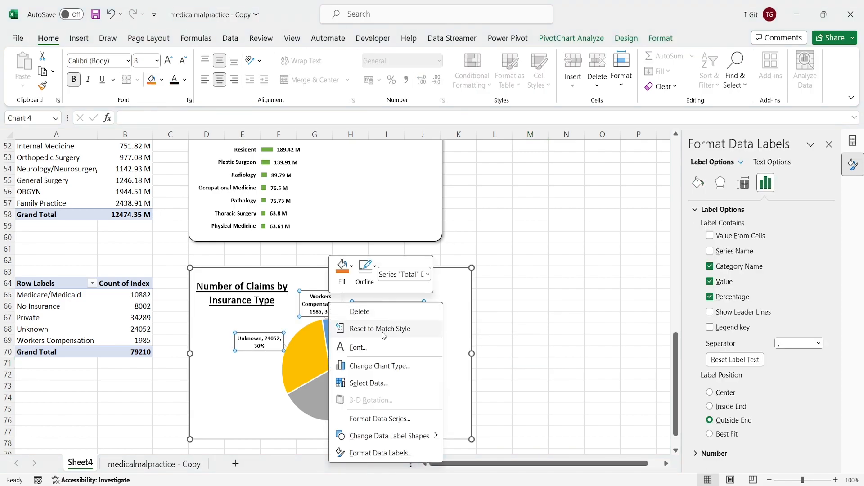
mouse_move(398, 440)
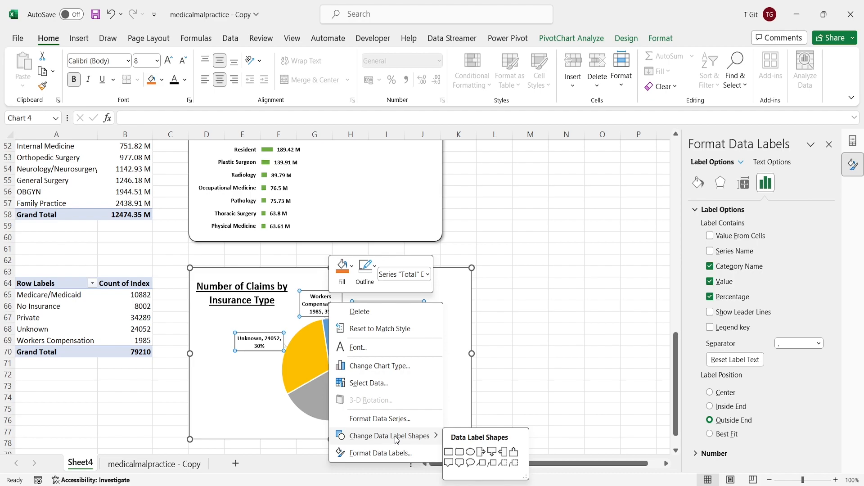
click(460, 463)
click(517, 376)
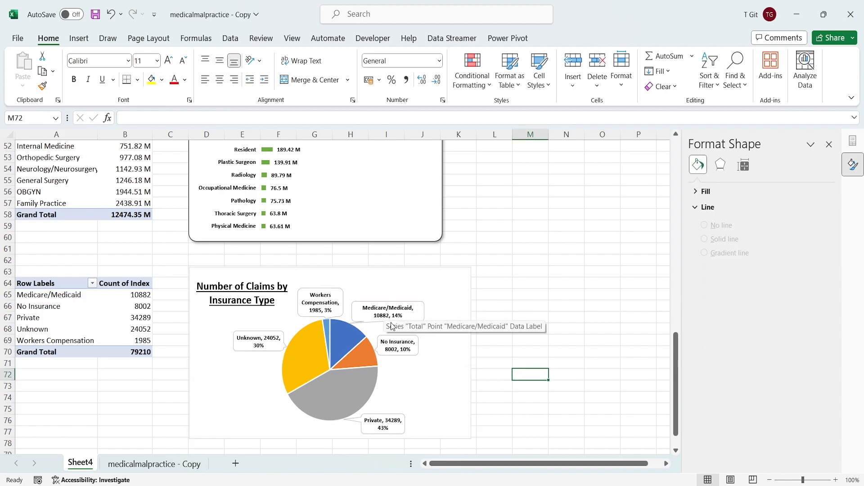
- Give the insurance pie chart's chart area a solid black border
scroll(522, 340, down, 3)
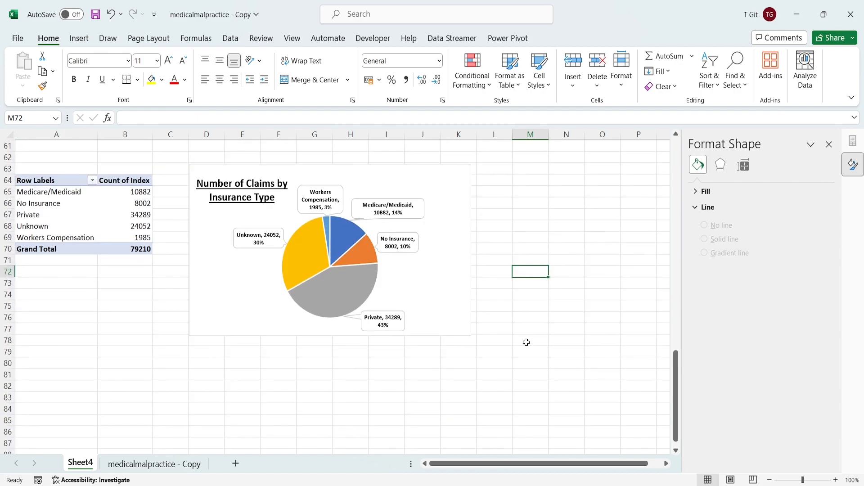
scroll(526, 343, up, 6)
scroll(525, 347, down, 2)
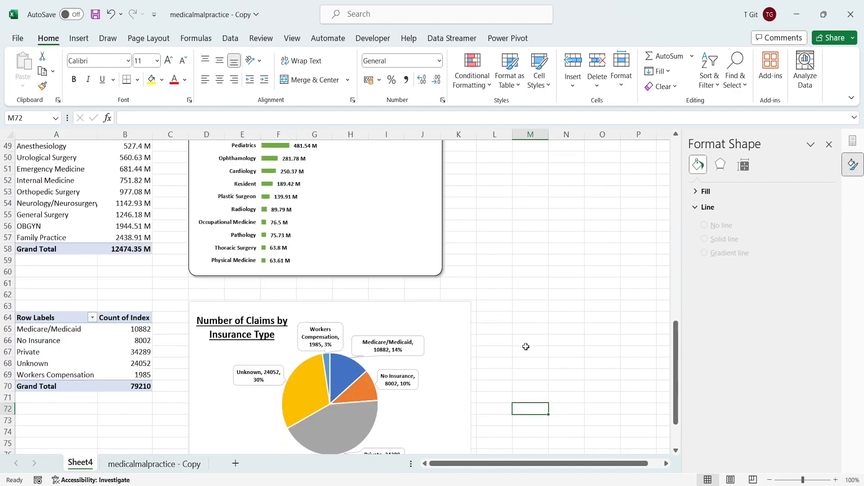
scroll(526, 346, down, 2)
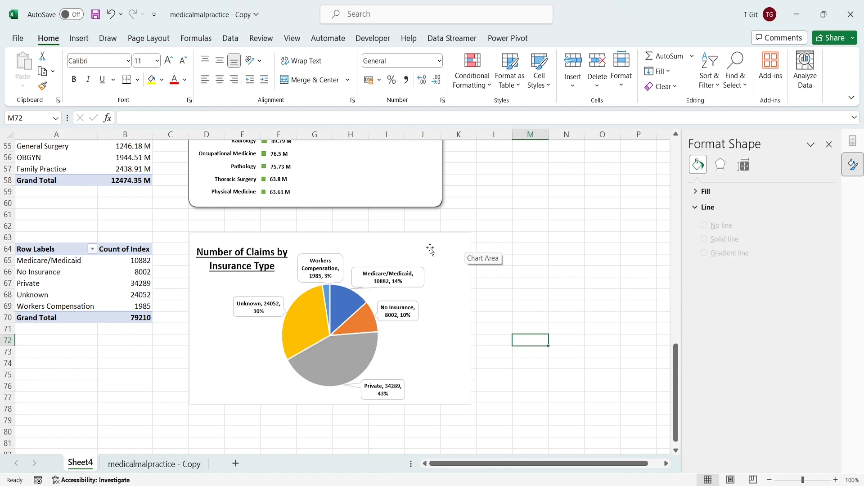
click(425, 243)
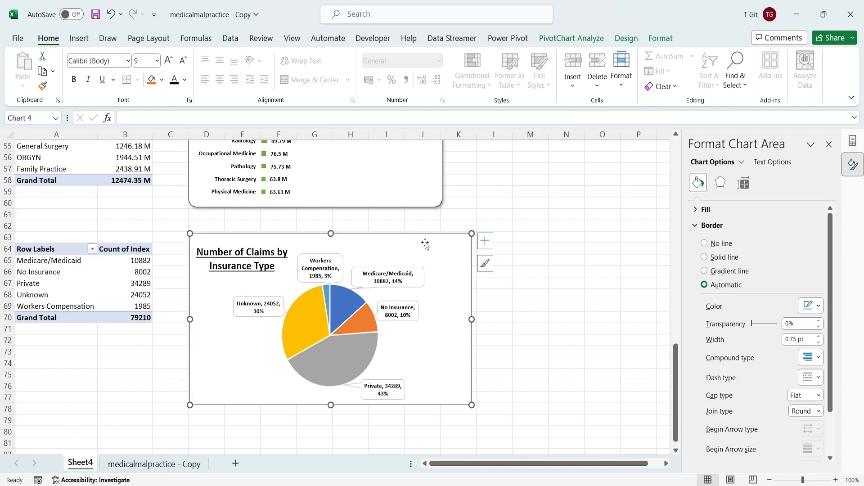
right_click(425, 243)
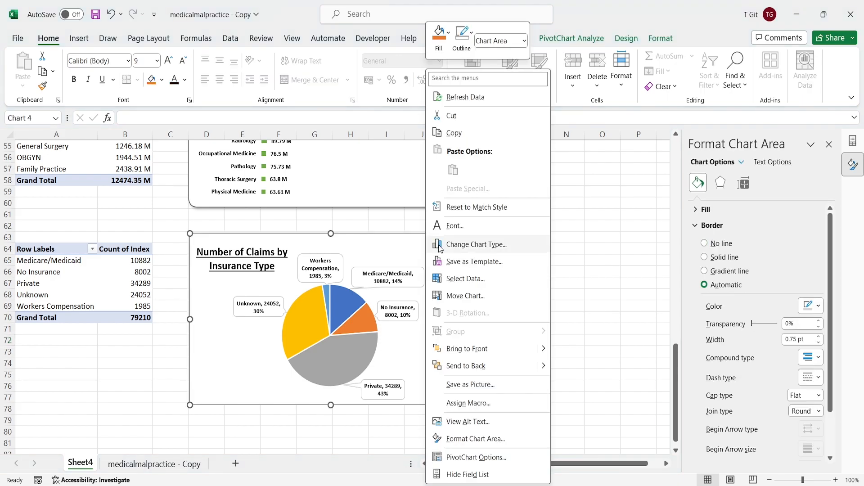
click(491, 442)
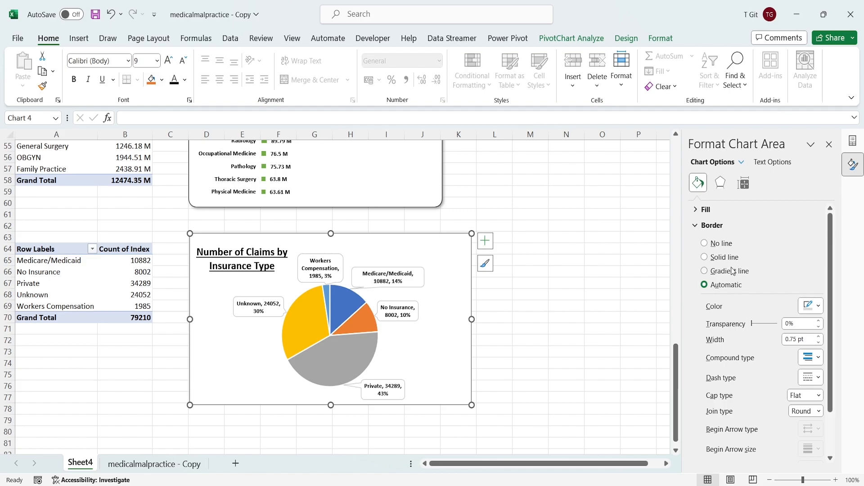
click(705, 258)
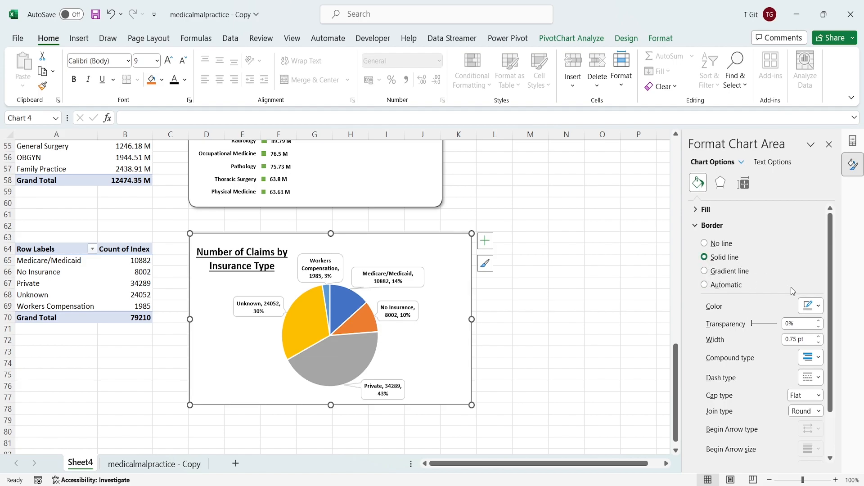
click(811, 306)
click(785, 337)
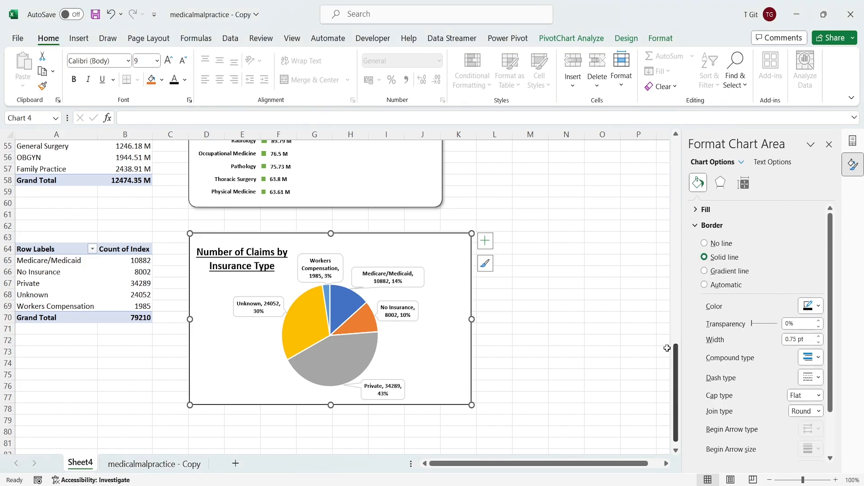
click(602, 318)
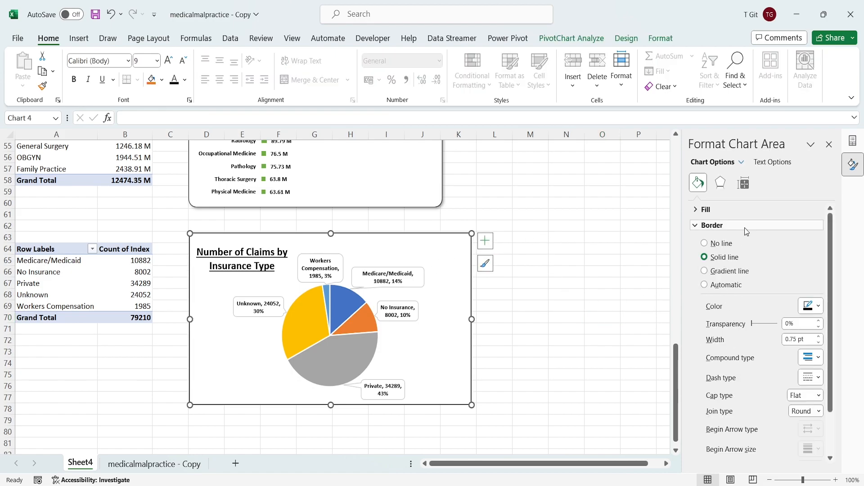
- Apply an outer shadow preset to the insurance pie chart, offset at 45° with 4 pt blur and 3 pt distance
click(721, 188)
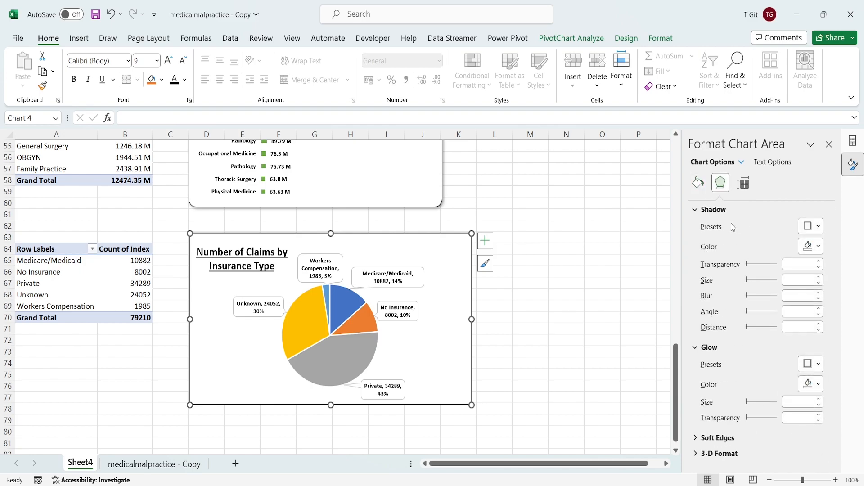
click(812, 226)
click(774, 324)
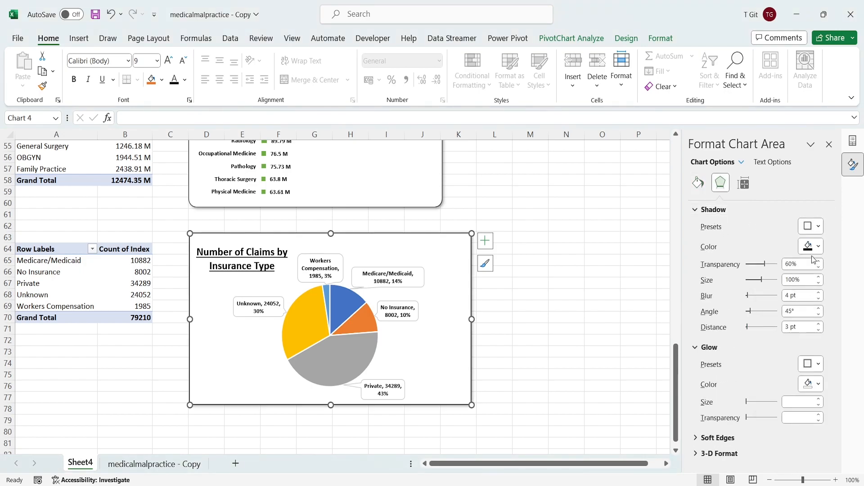
click(525, 349)
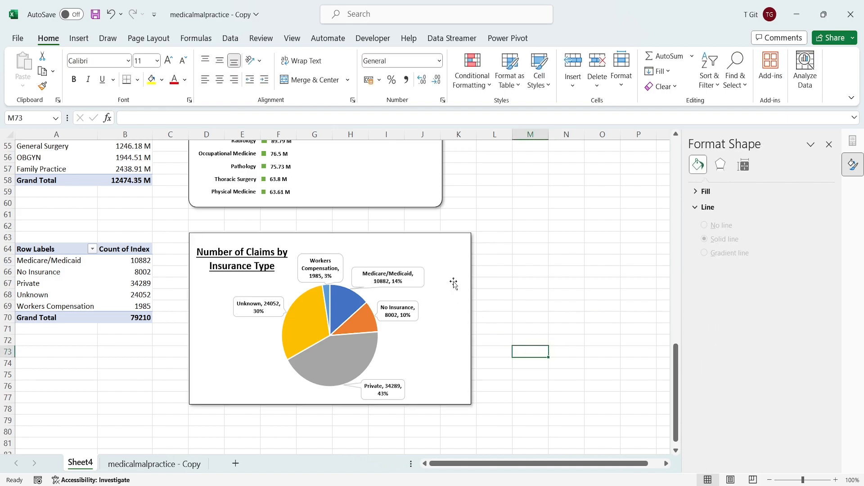
- Round the corners of the insurance pie chart's border
click(449, 250)
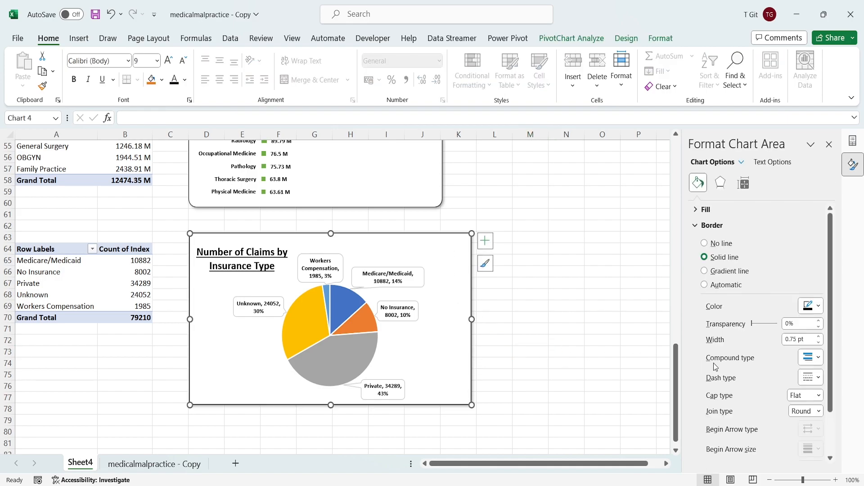
scroll(716, 374, down, 2)
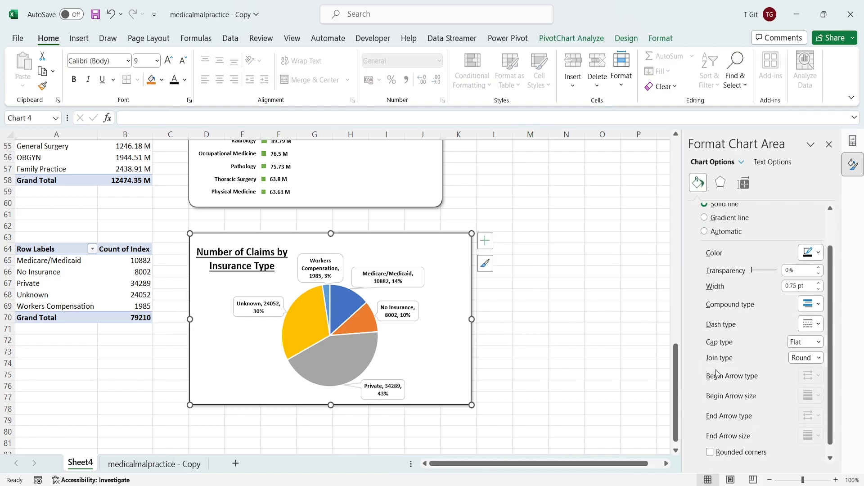
click(710, 453)
click(523, 271)
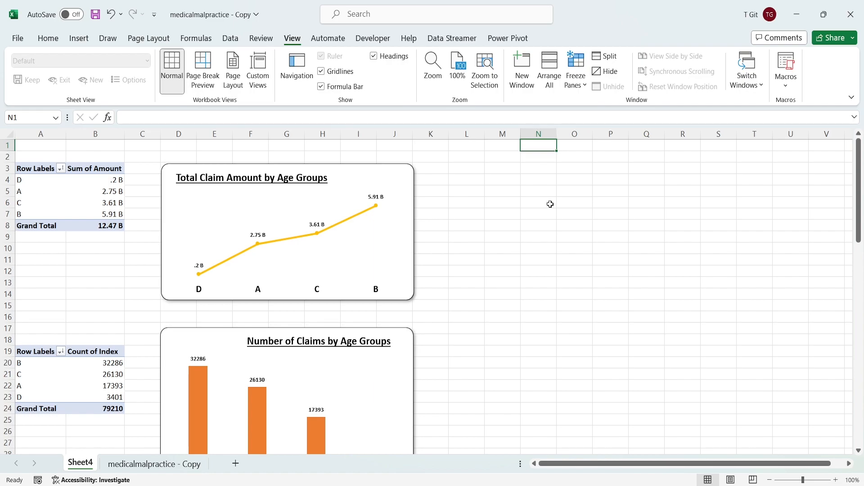
- Set the outline of the insurance pie chart's data label callouts to black
scroll(566, 268, down, 7)
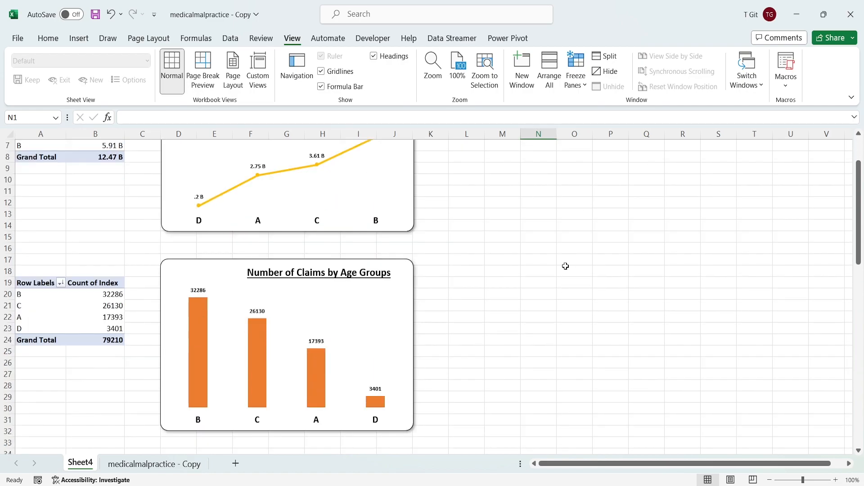
scroll(564, 292, down, 10)
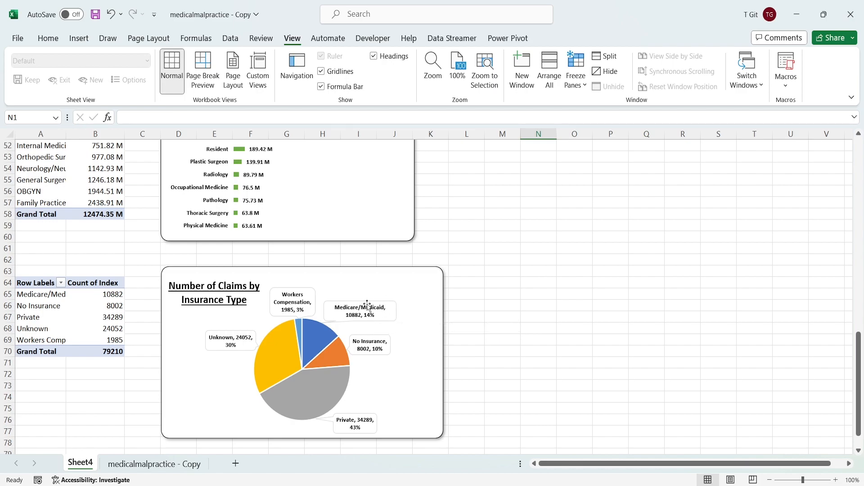
right_click(386, 322)
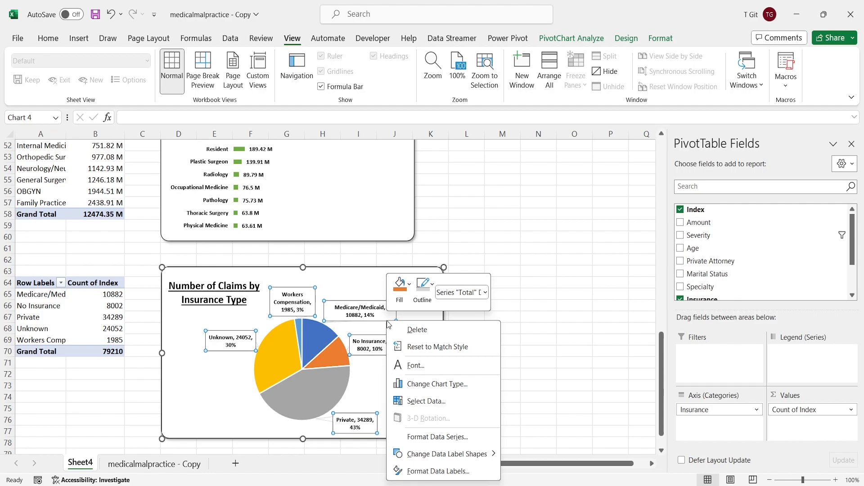
click(433, 290)
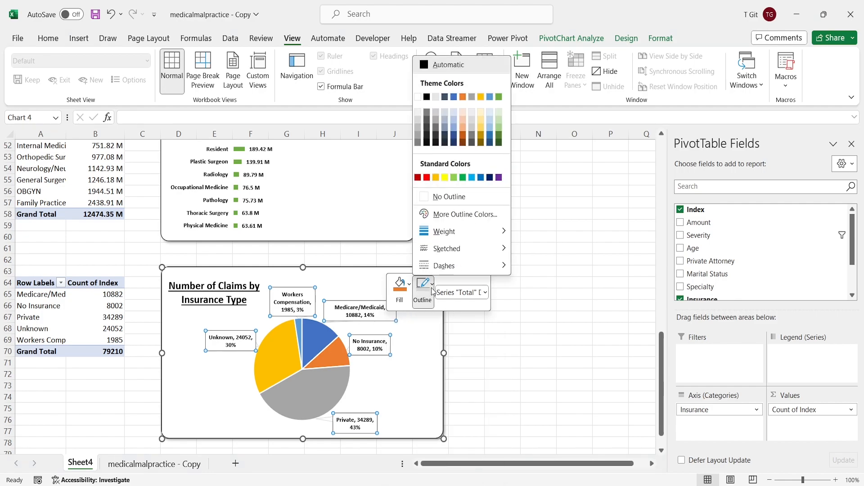
click(428, 99)
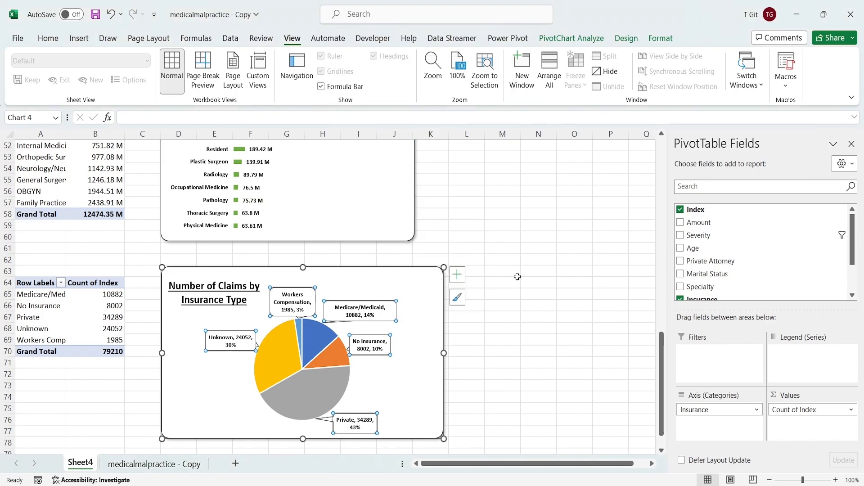
click(516, 276)
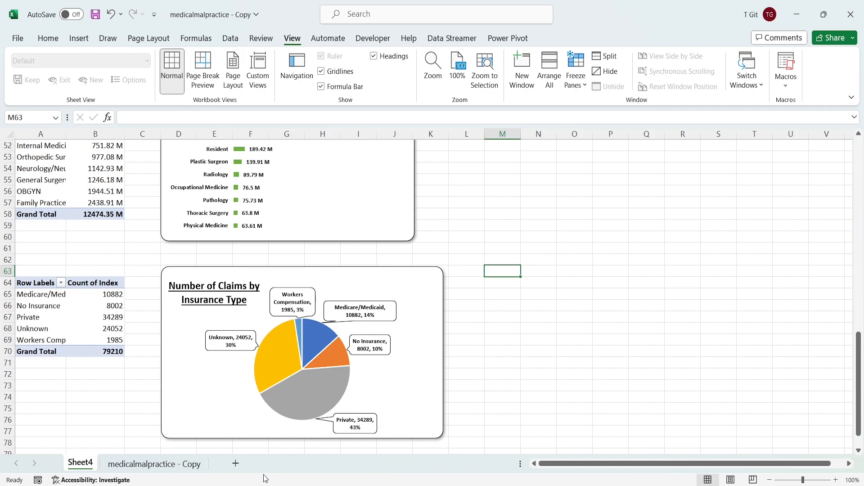
- Add a new worksheet and name it Report
click(236, 463)
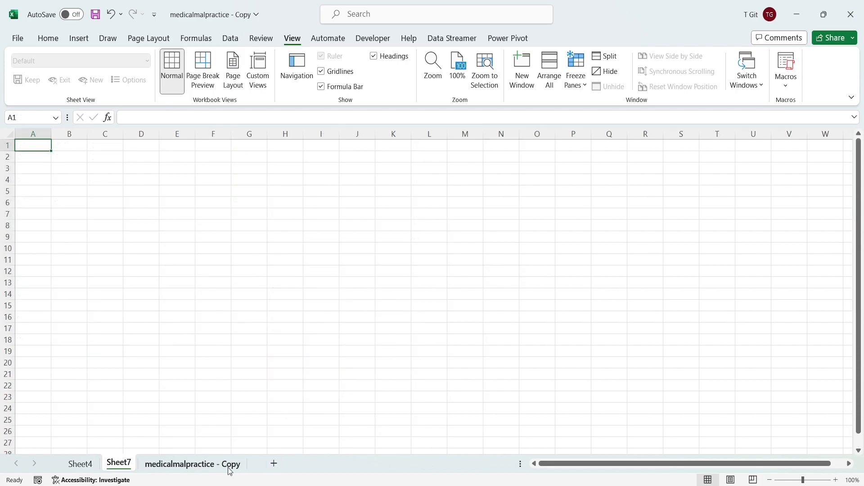
double_click(126, 463)
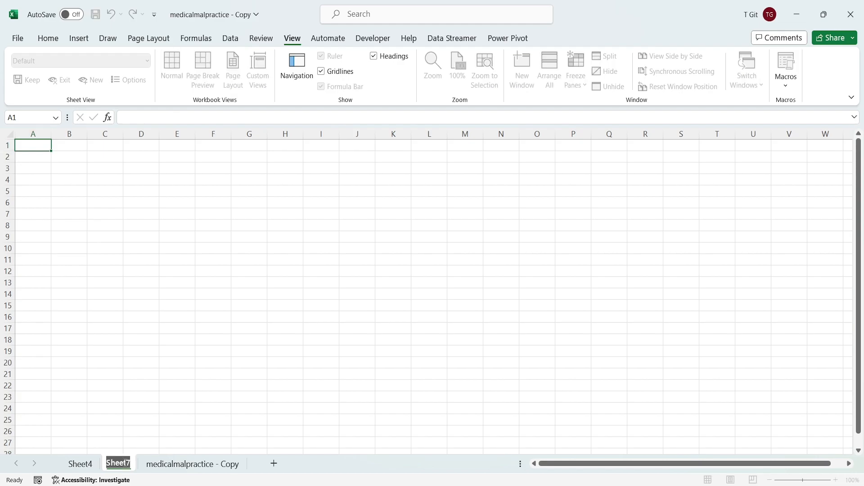
text(e)
key(BackSpace)
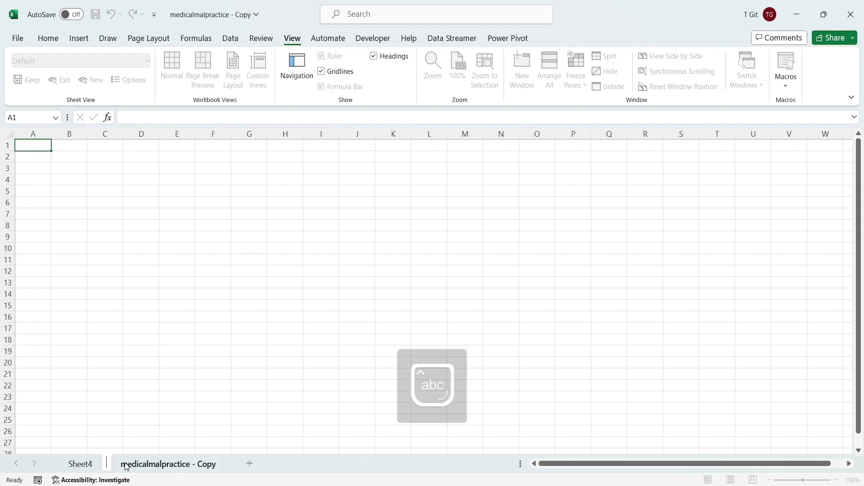
text(Report)
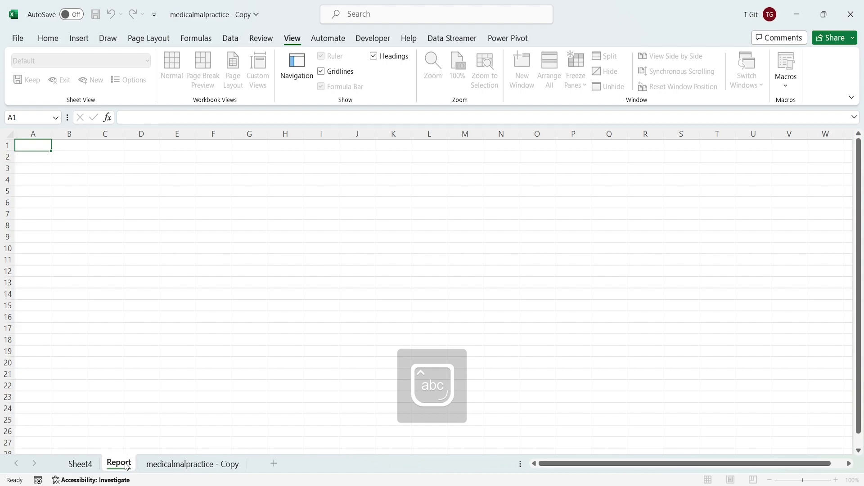
key(Return)
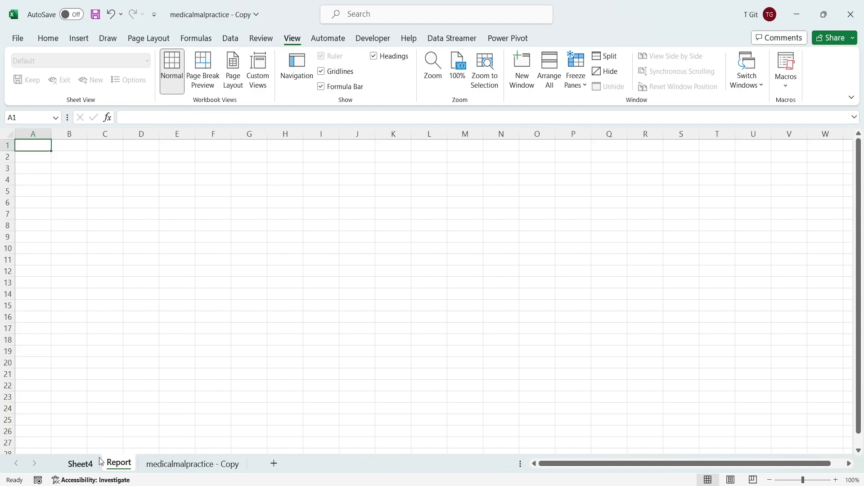
- Copy the Total Claim Amount by Age Groups line chart from Sheet4 to cell B5 of the Report sheet
click(90, 470)
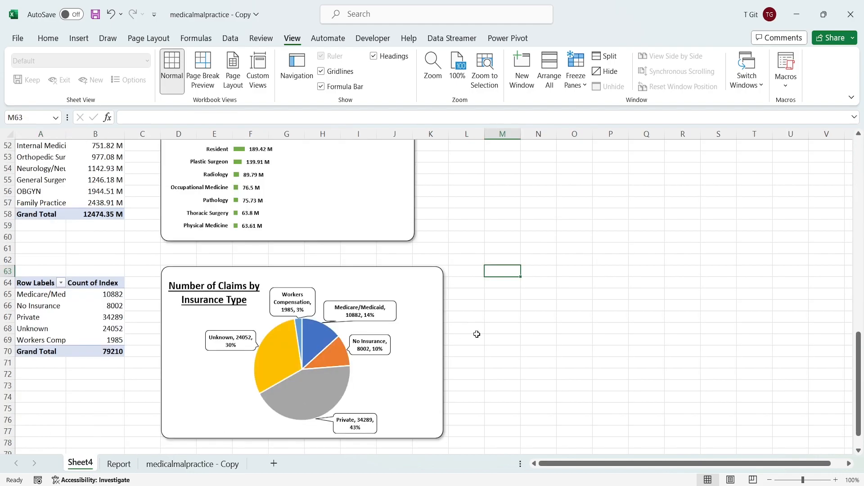
scroll(477, 334, up, 15)
scroll(476, 334, up, 4)
scroll(542, 339, up, 1)
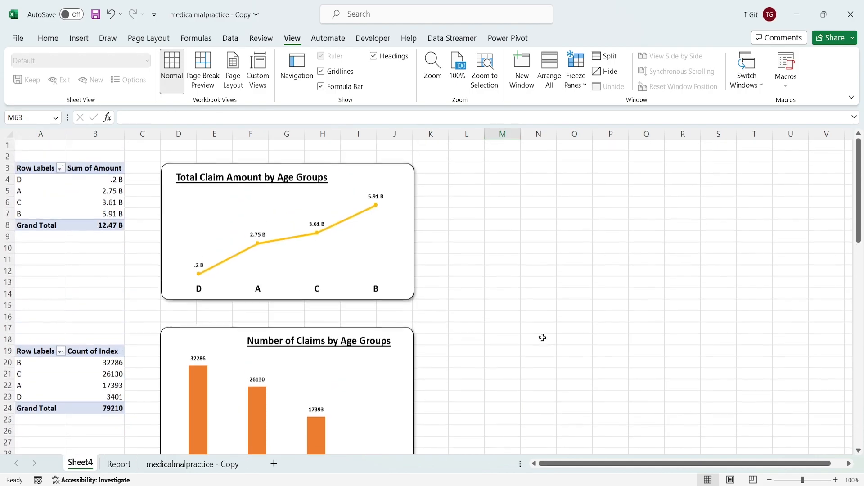
click(392, 180)
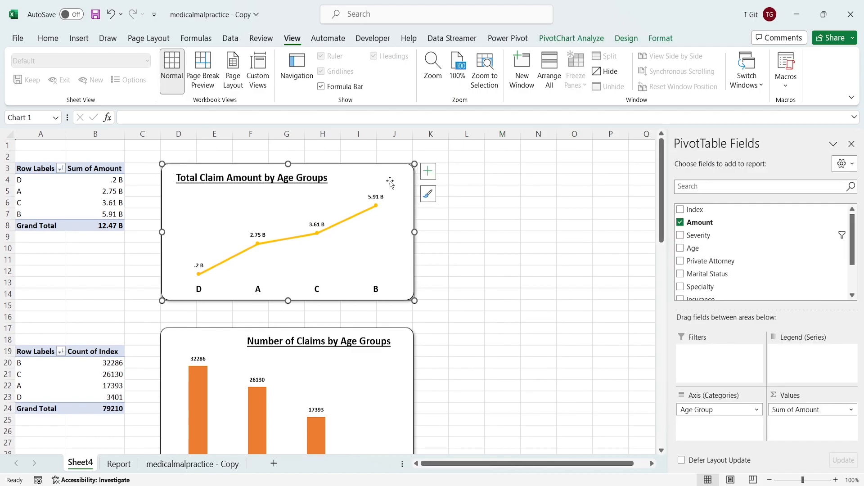
click(428, 171)
click(119, 464)
click(119, 464)
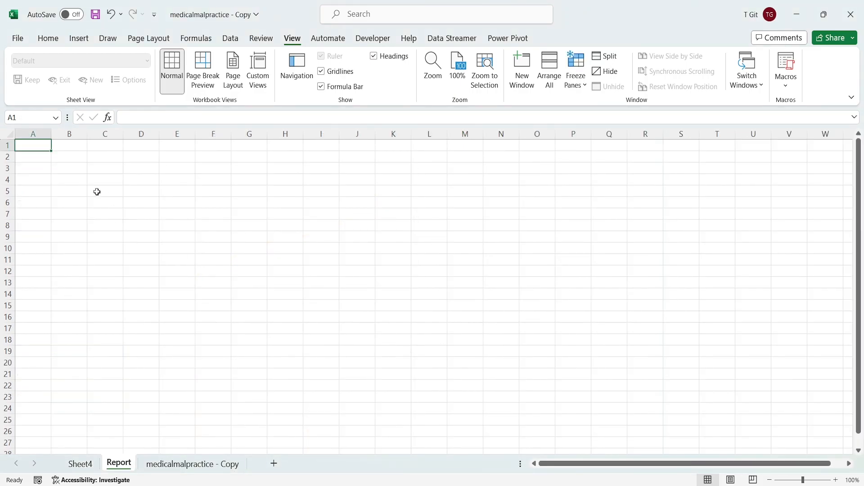
click(62, 186)
key(ctrl+v)
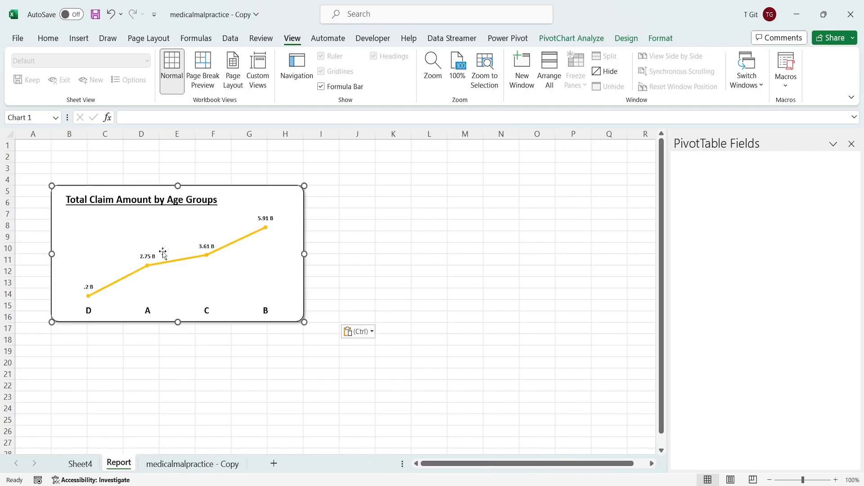
- Copy the Number of Claims by Age Groups column chart from Sheet4 to cell J5 of the Report sheet
click(80, 464)
click(396, 346)
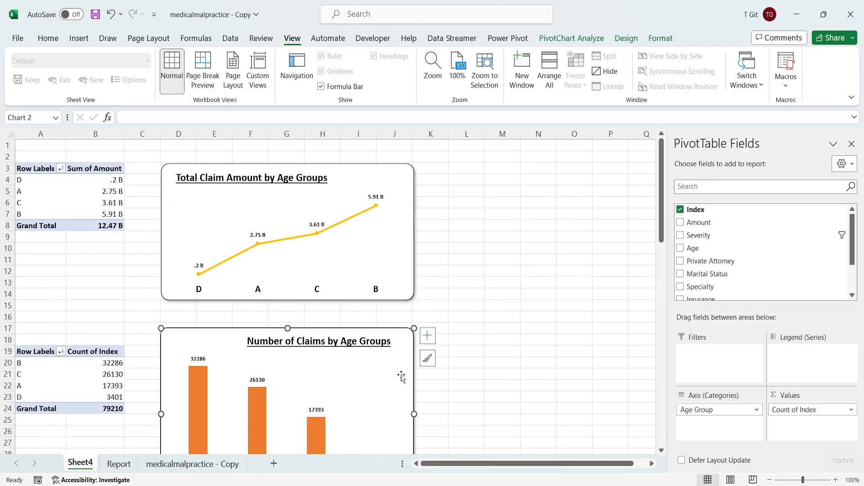
click(119, 464)
click(367, 191)
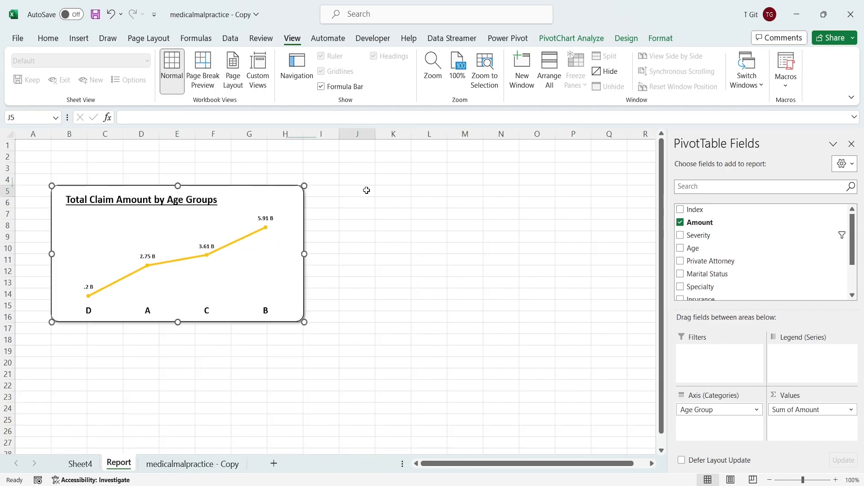
key(ctrl+v)
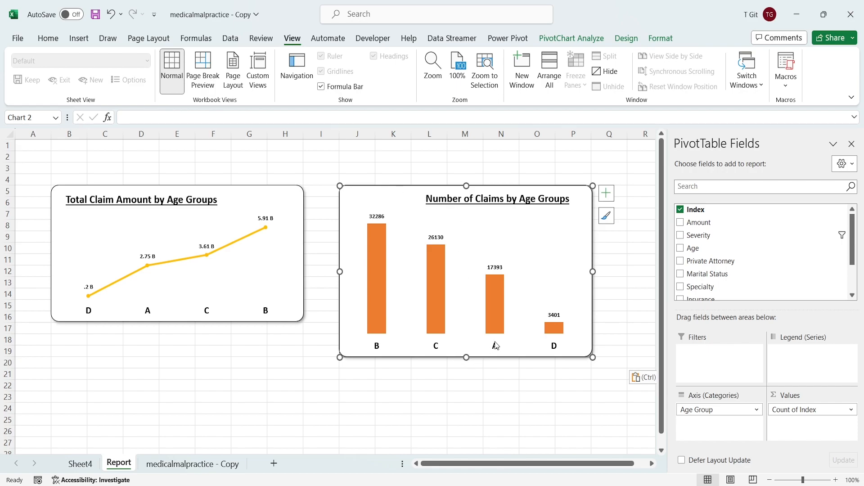
- Extend the Total Claim Amount by Age Groups chart down to row 19, matching the height of the neighbouring column chart
click(295, 221)
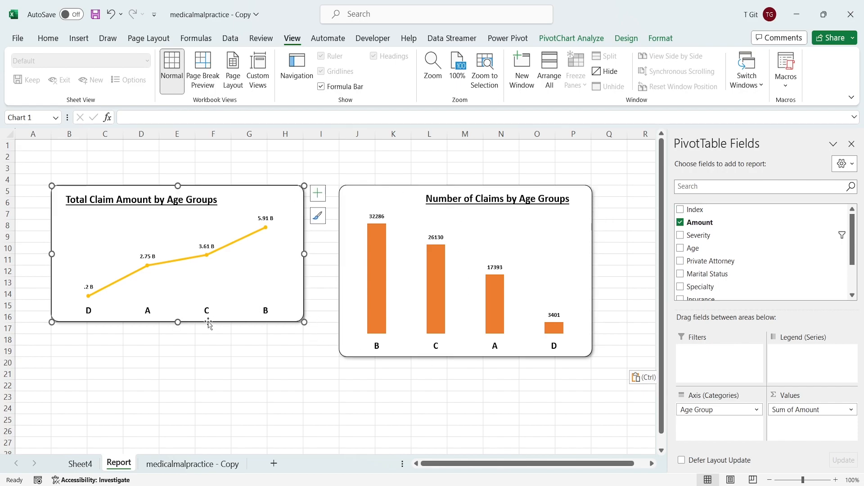
drag(176, 324, 176, 356)
click(354, 396)
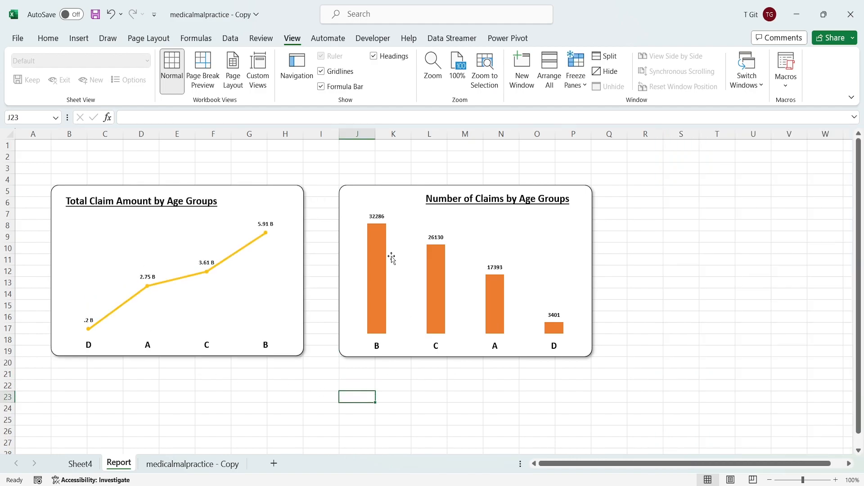
- Copy the specialty bar chart titled Total from Sheet4 to cell B23 of the Report sheet
click(80, 464)
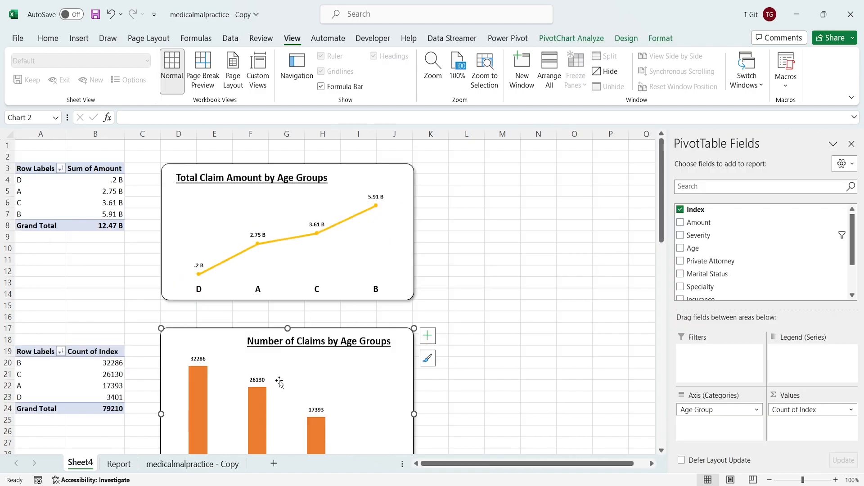
scroll(528, 333, down, 2)
scroll(528, 333, down, 5)
click(349, 305)
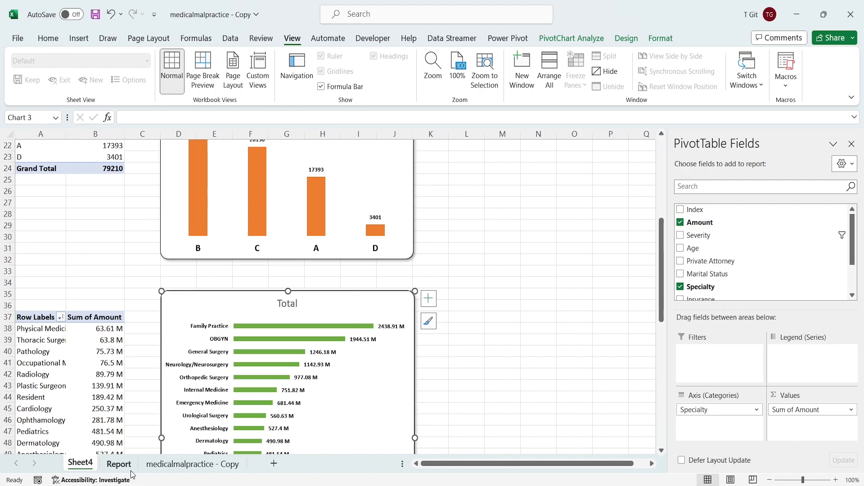
click(119, 464)
click(69, 398)
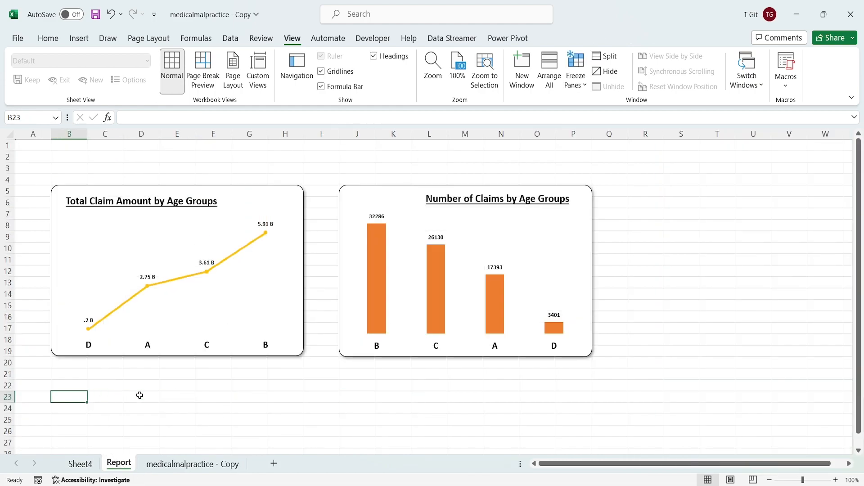
key(ctrl+v)
- Change the title of the pasted specialty bar chart to "Claim Amount by Speciality"
scroll(386, 409, down, 2)
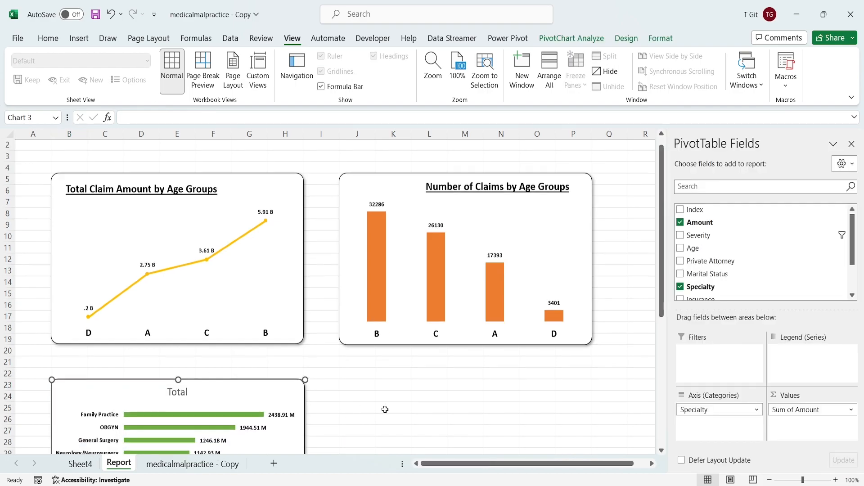
scroll(386, 409, down, 3)
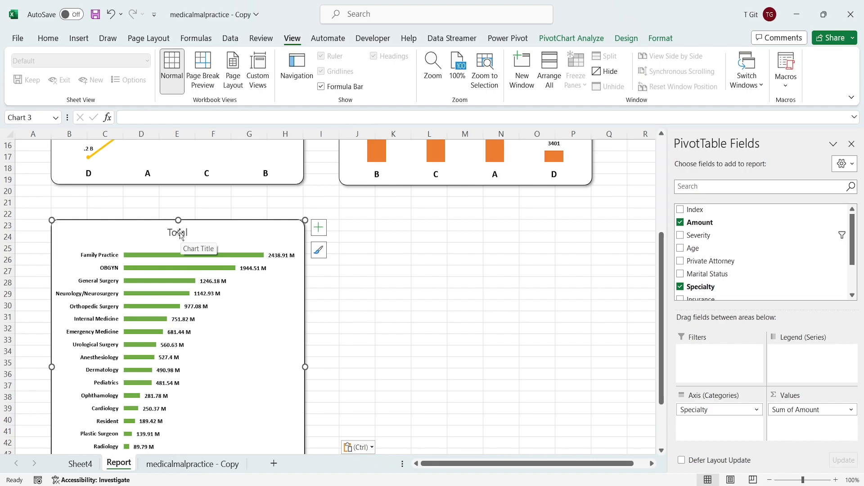
double_click(179, 233)
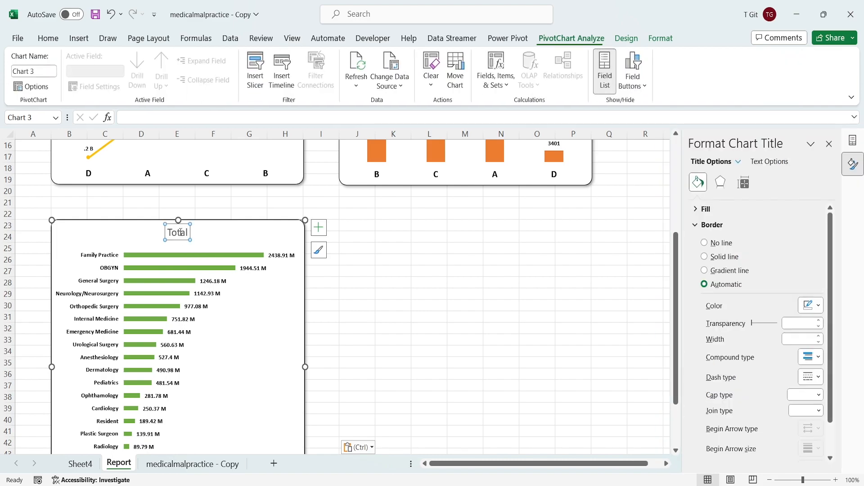
double_click(179, 234)
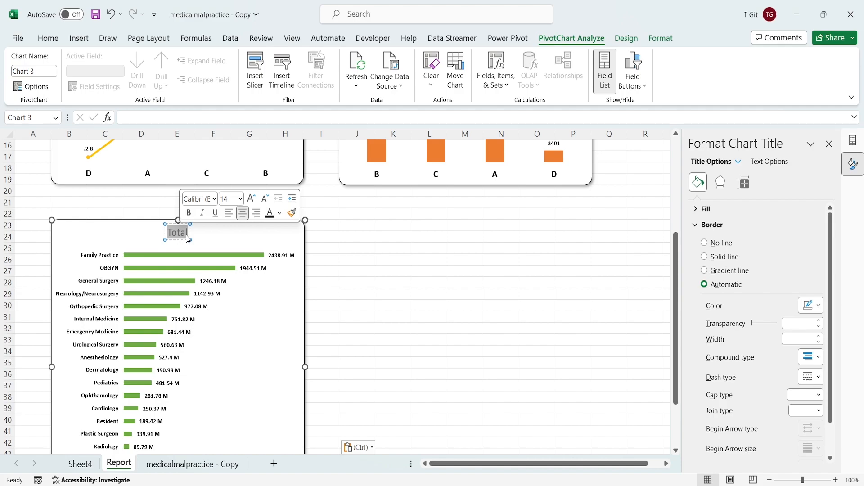
key(Caps_Lock)
text(T)
key(Caps_Lock)
text(ota)
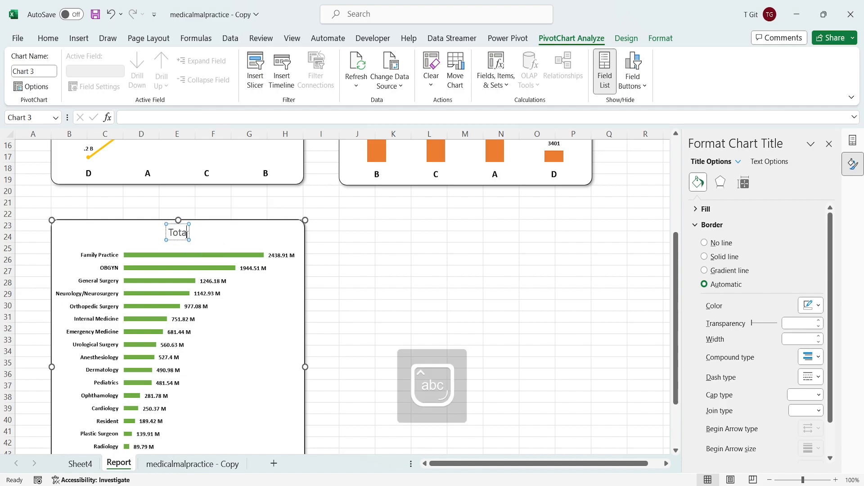
key(BackSpace)
key(BackSpace)
key(BackSpace)
key(BackSpace)
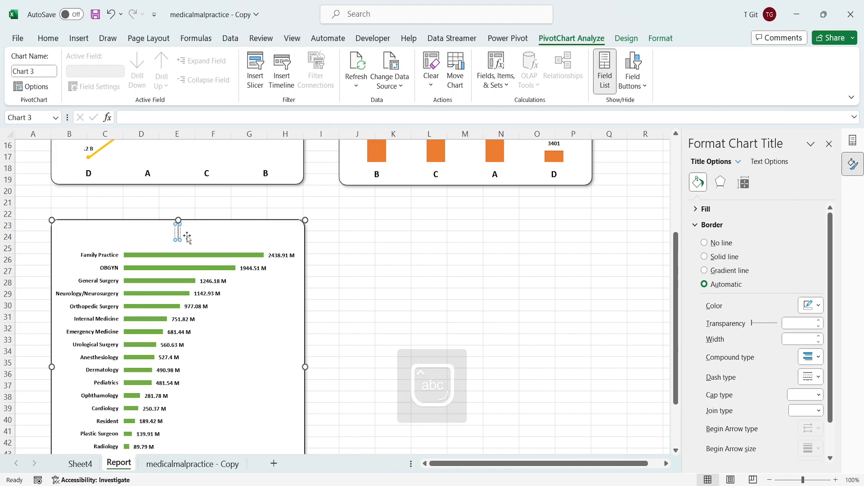
key(Caps_Lock)
text(C)
key(Caps_Lock)
text(k)
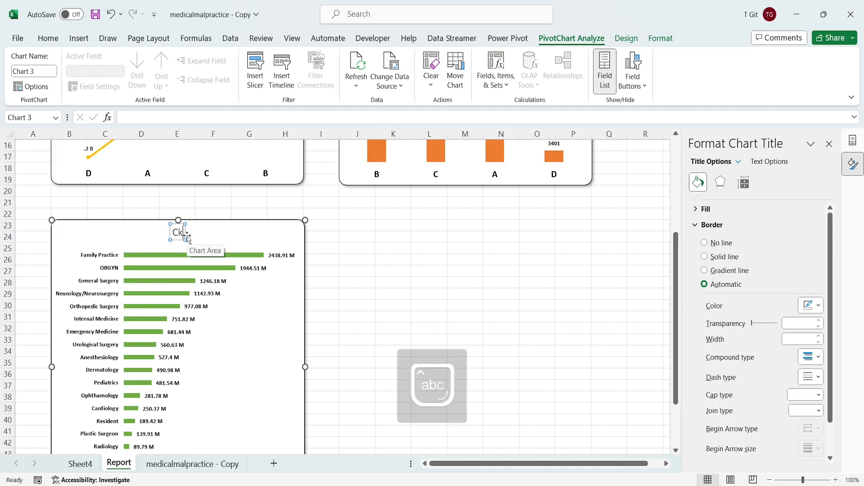
key(BackSpace)
text(laim)
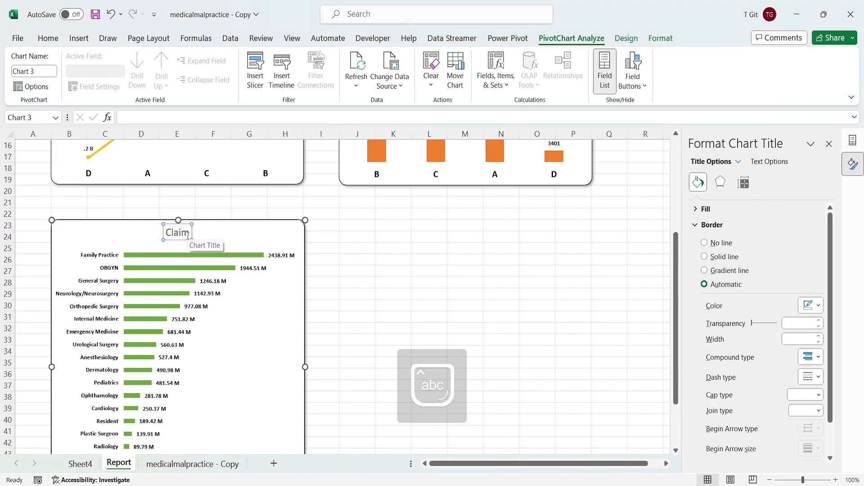
text( Amoun)
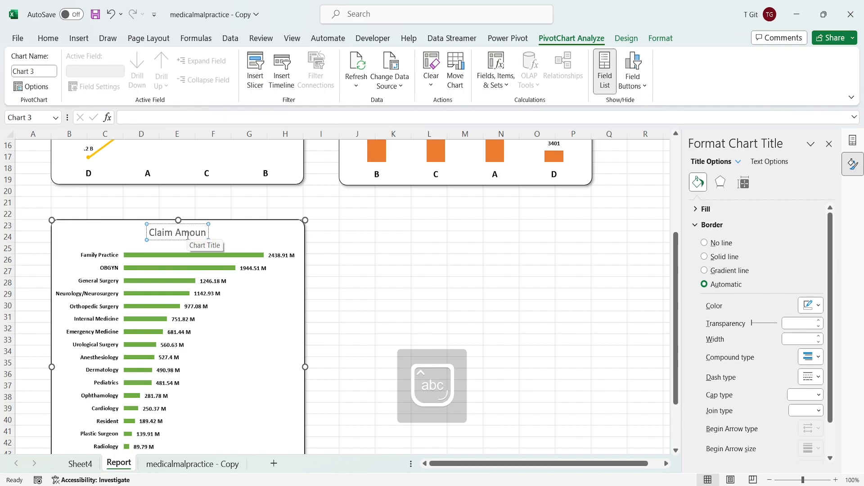
text(t by)
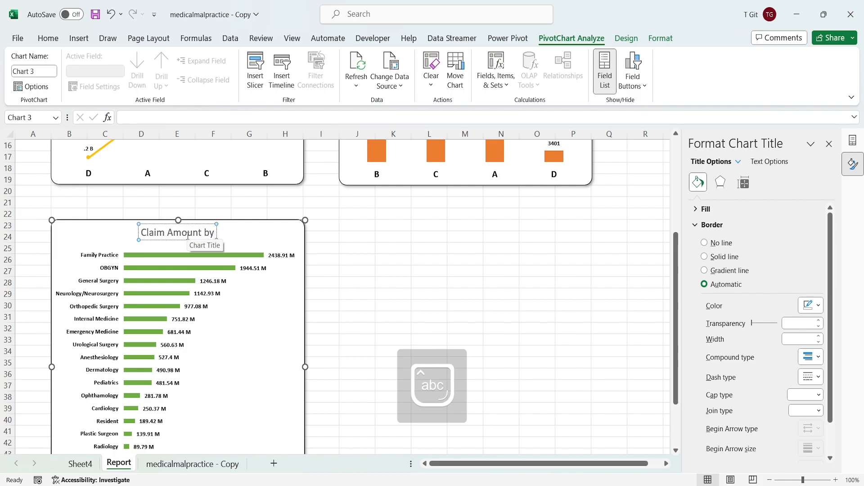
text( Speci)
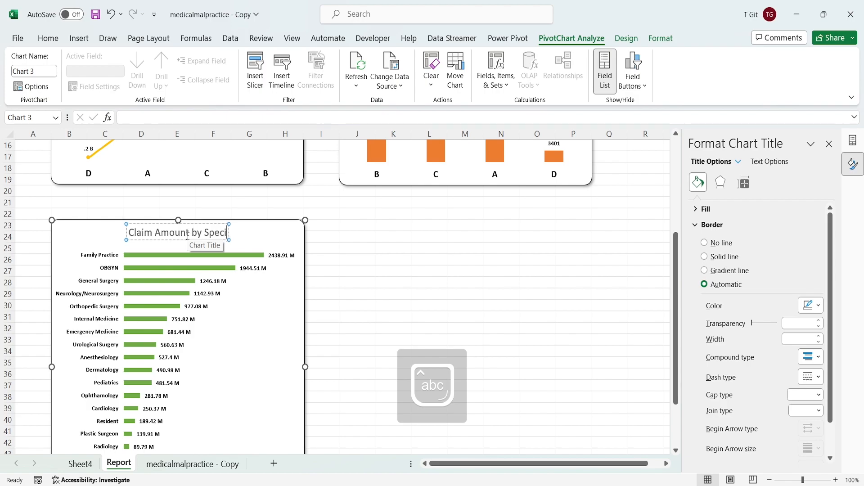
text(ality)
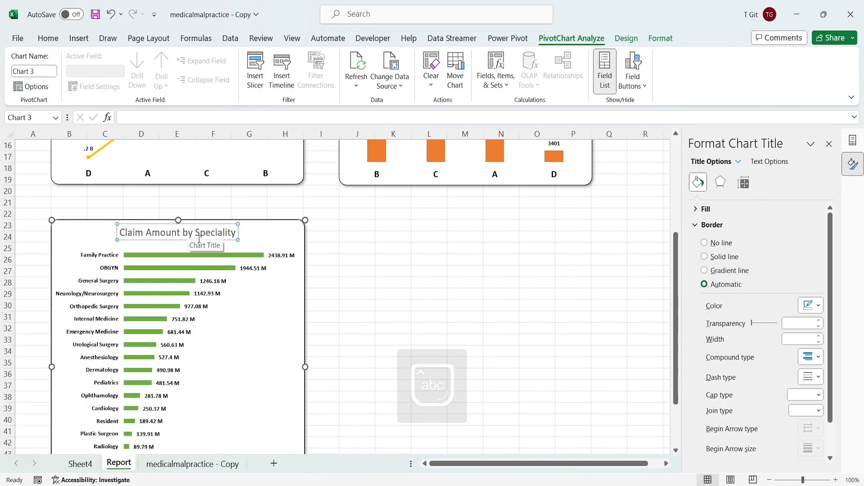
click(417, 227)
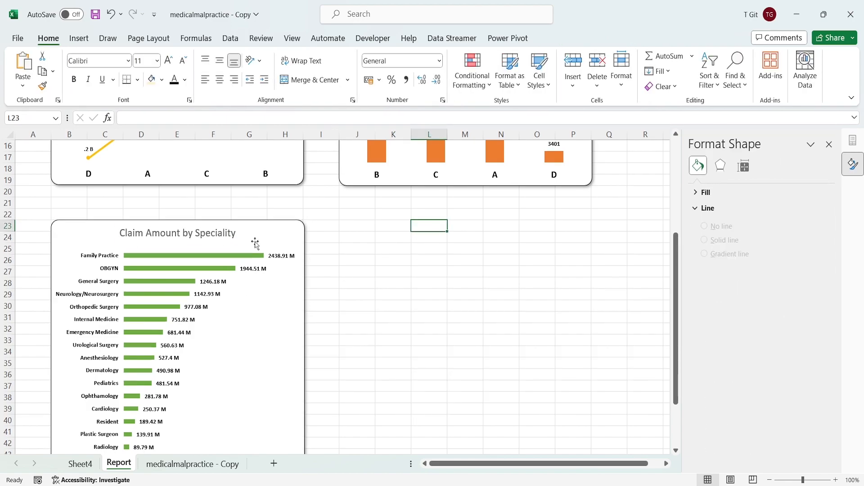
- Copy the title formatting of the Total Claim Amount by Age Groups chart onto the Claim Amount by Speciality title with Format Painter
scroll(365, 326, up, 4)
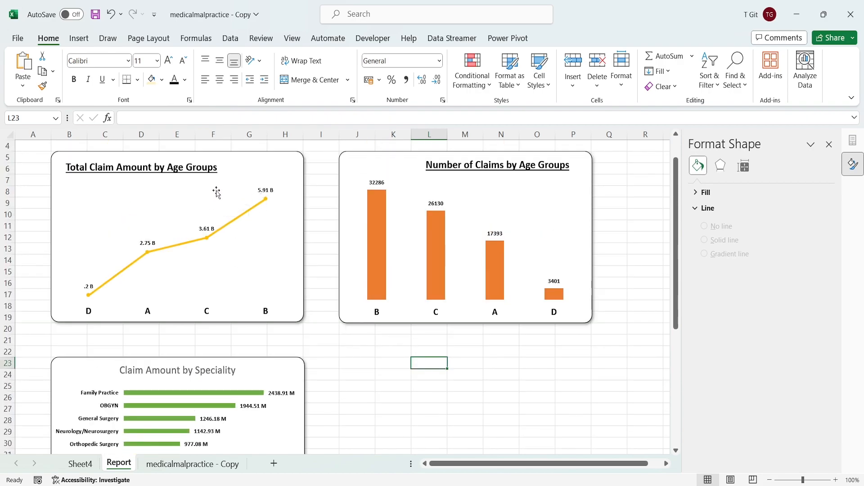
click(140, 171)
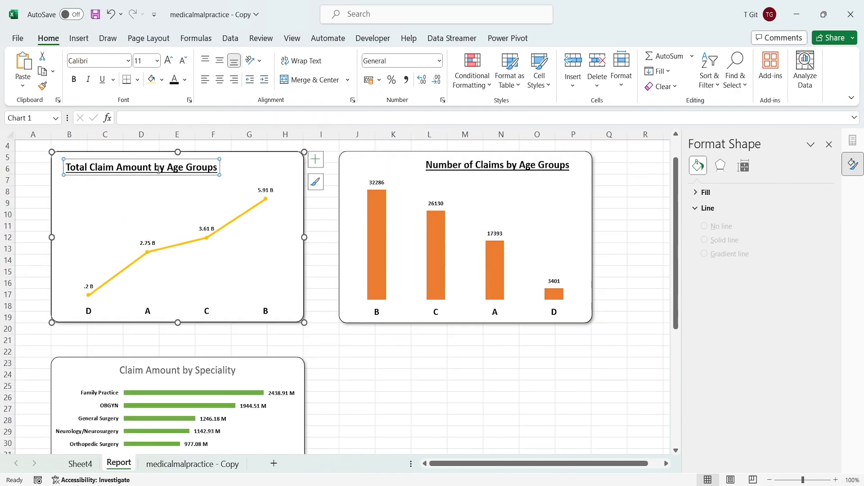
click(42, 86)
scroll(368, 397, down, 3)
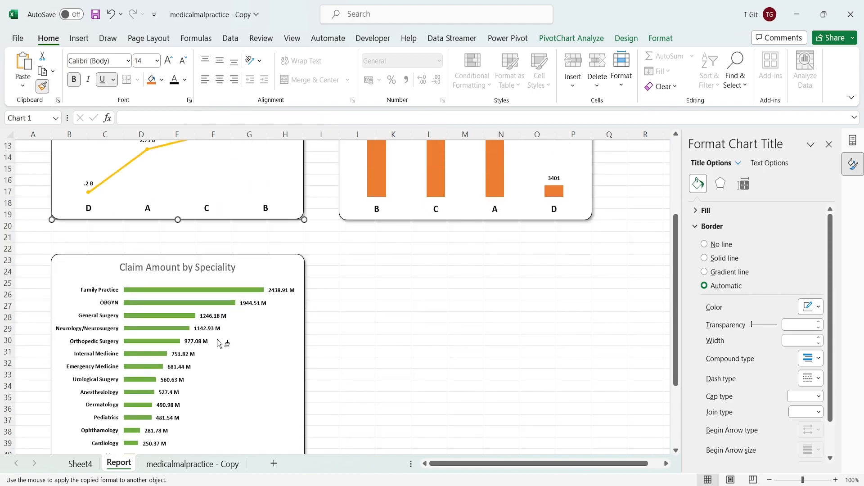
click(178, 265)
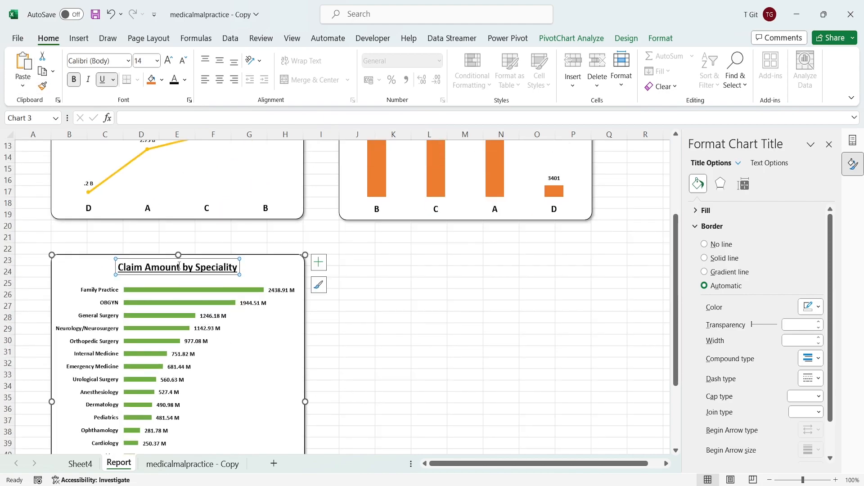
click(374, 298)
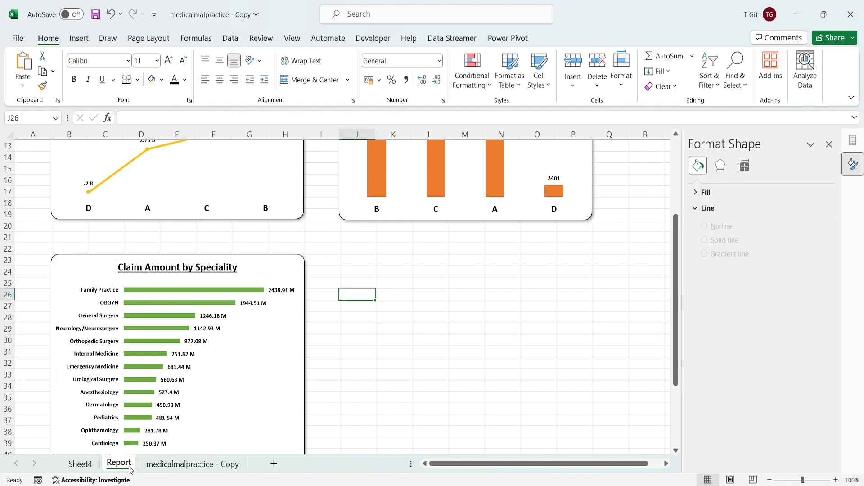
- Copy the Number of Claims by Insurance Type pie chart from Sheet4 to cell J23 of the Report sheet
click(80, 465)
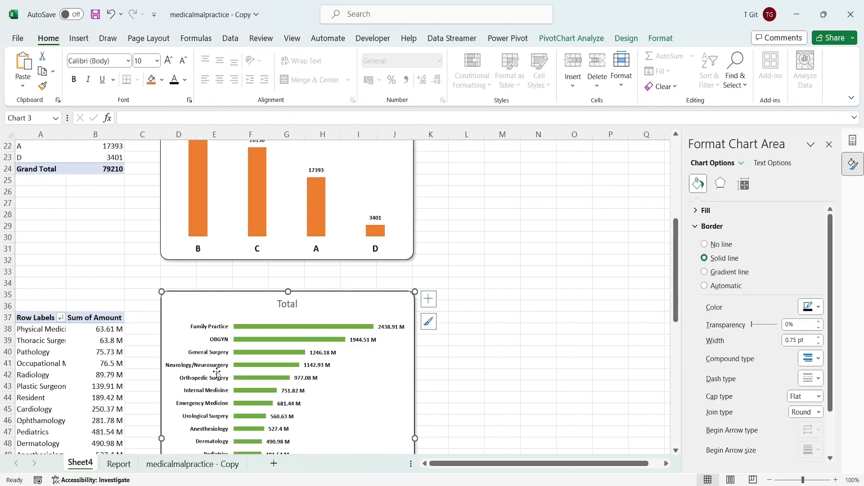
scroll(468, 352, down, 10)
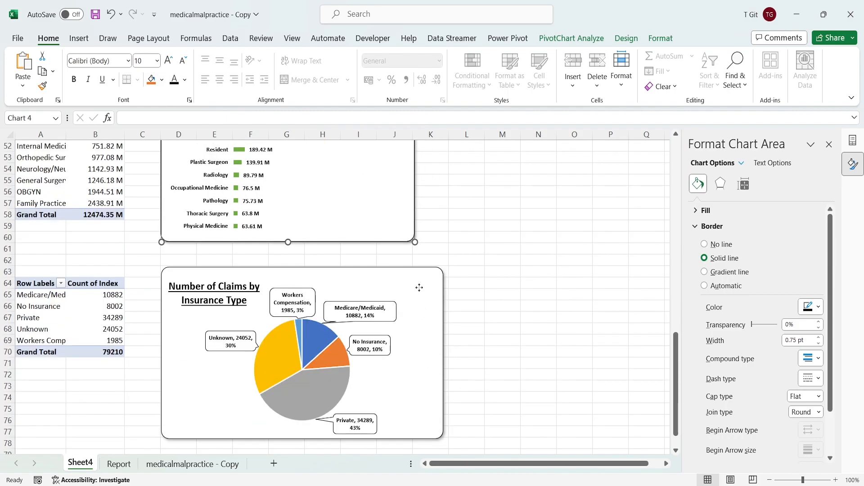
click(420, 290)
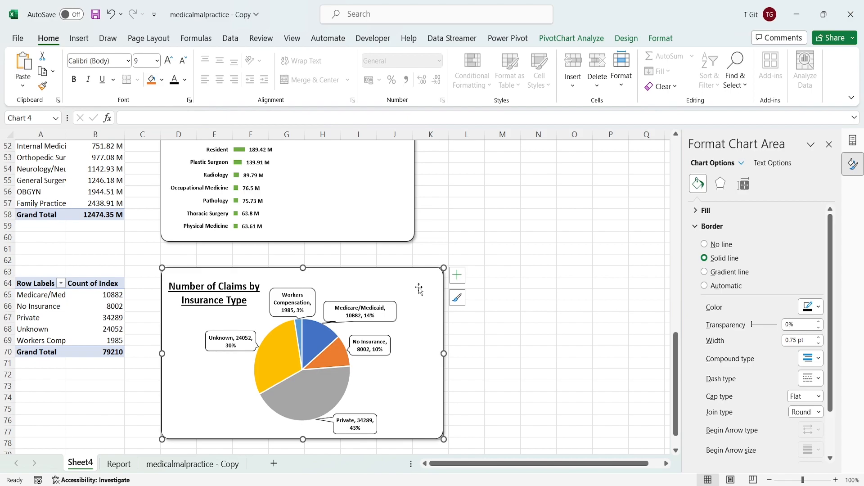
click(118, 464)
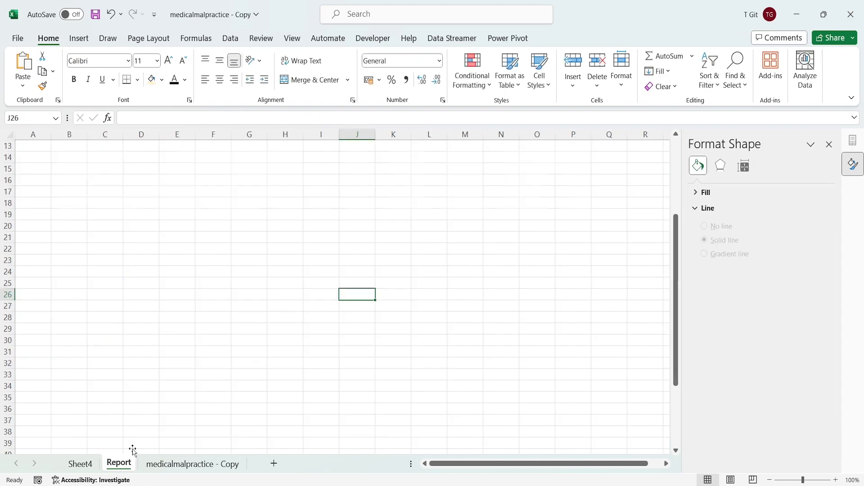
click(361, 260)
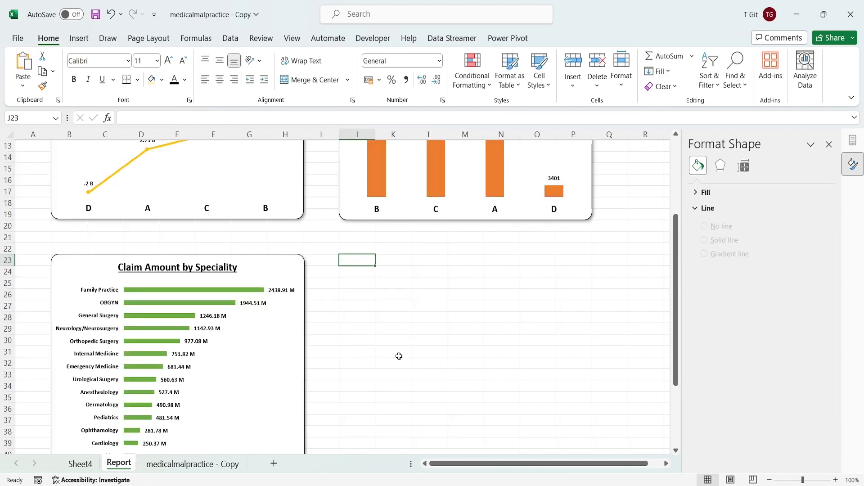
key(ctrl+v)
click(639, 374)
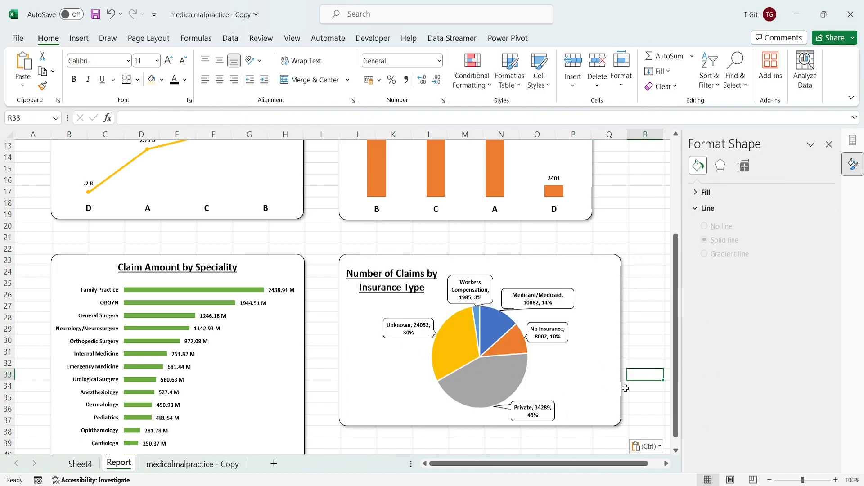
- Extend the Number of Claims by Insurance Type pie chart down to the end of row 41
click(589, 276)
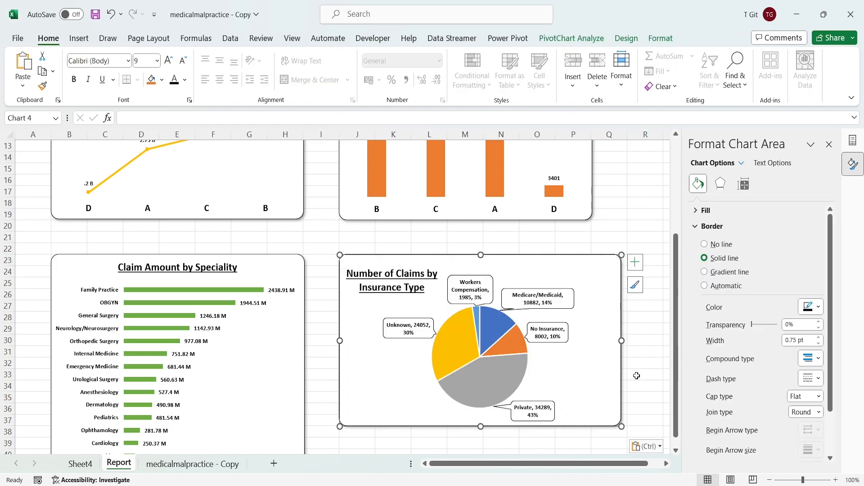
scroll(636, 375, down, 2)
drag(481, 358, 480, 403)
click(632, 339)
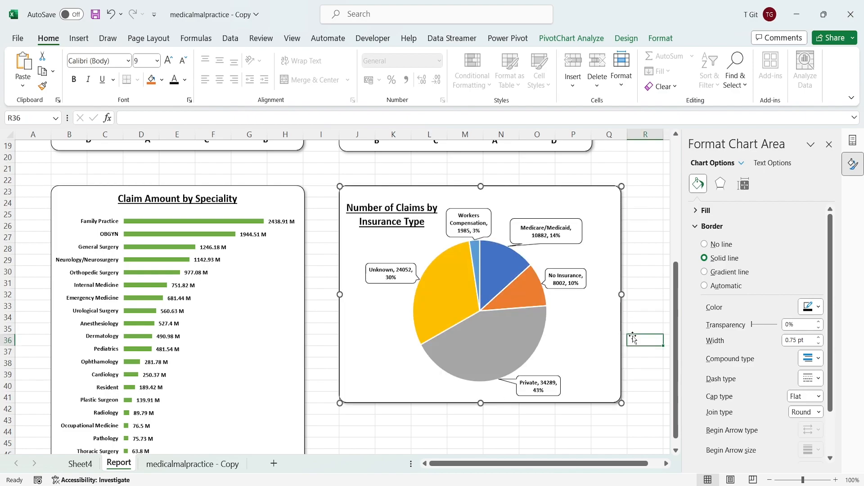
- Widen the Number of Claims by Age Groups column chart into column Q to match the pie chart's width
scroll(627, 382, up, 6)
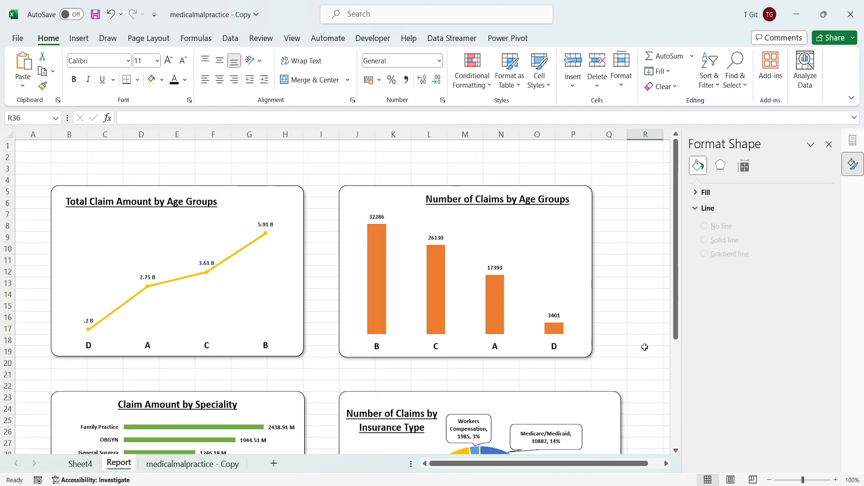
click(585, 202)
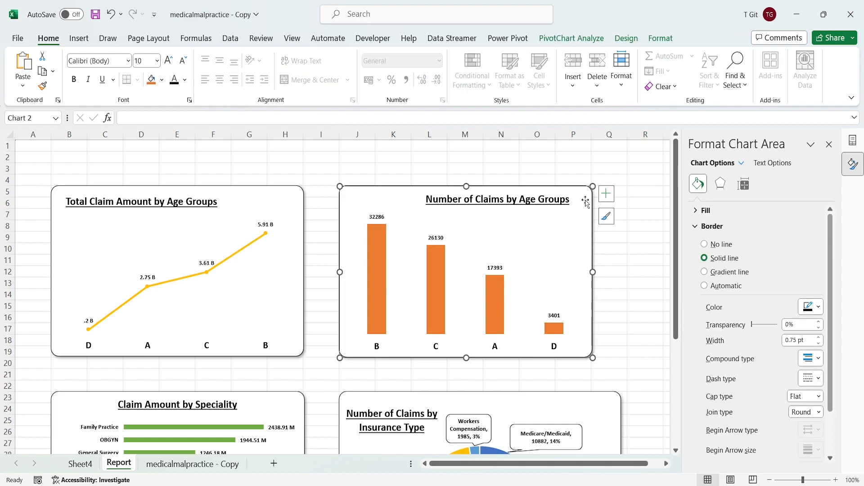
drag(618, 274, 621, 274)
click(638, 273)
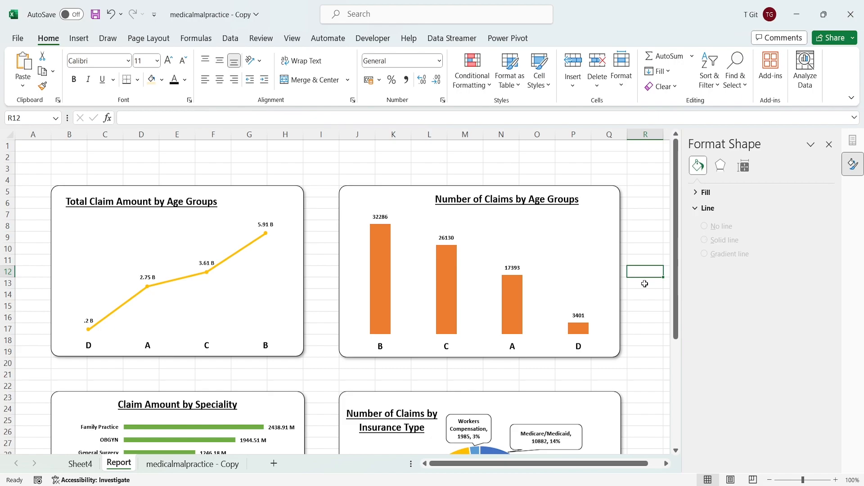
scroll(637, 345, down, 5)
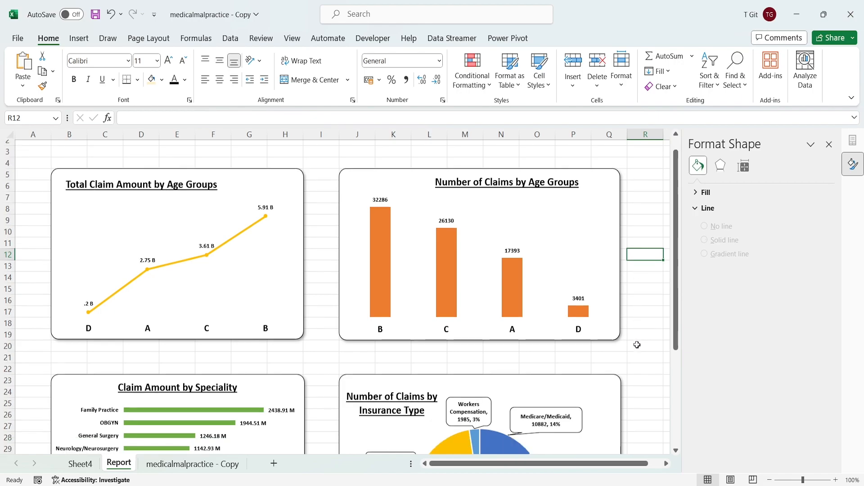
- Close the Format Shape pane on the Report sheet
scroll(637, 344, down, 2)
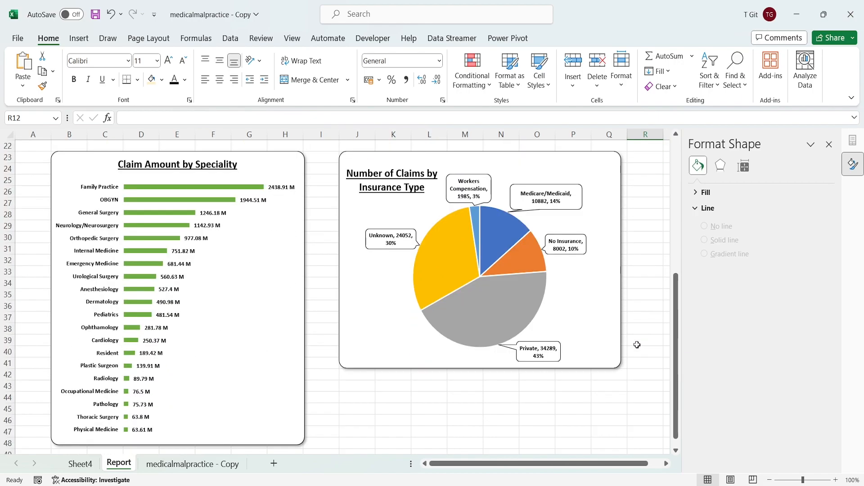
scroll(637, 343, up, 7)
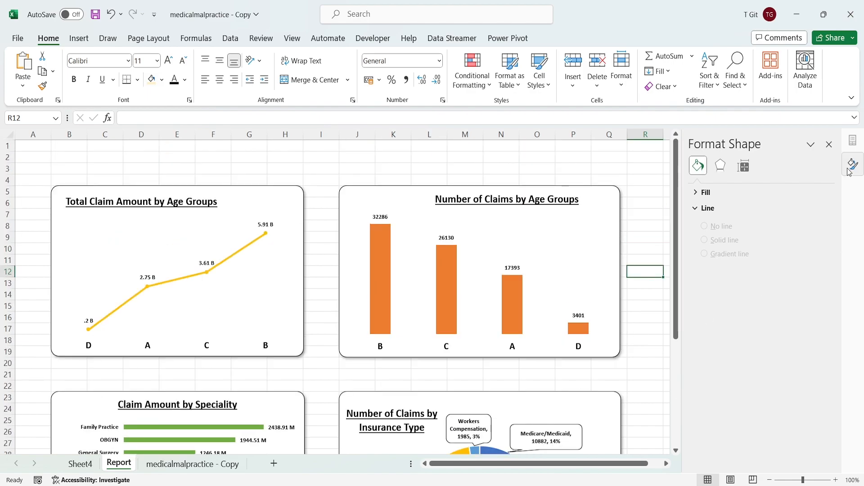
click(830, 145)
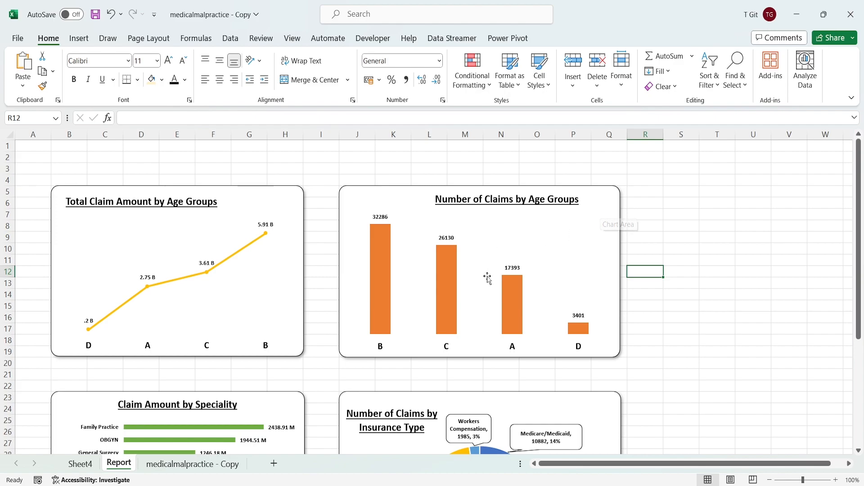
- Insert slicers for Severity, Private Attorney, Marital Status and Gender from the Number of Claims by Age Groups chart
click(598, 206)
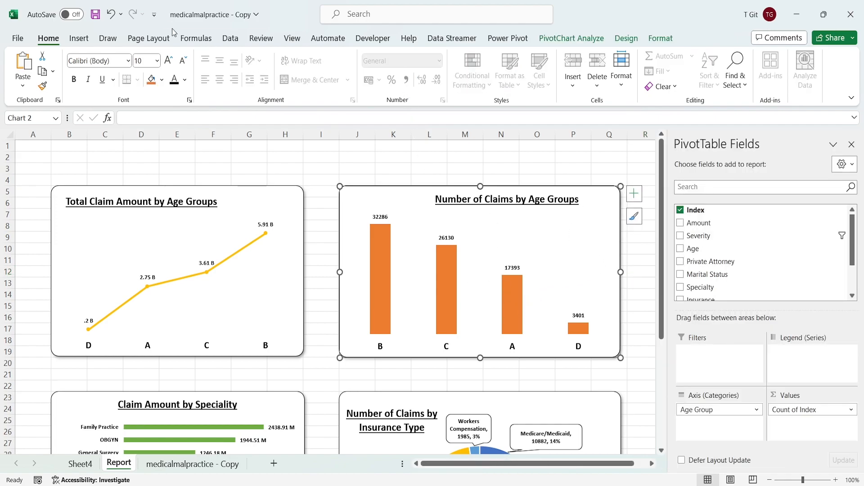
click(79, 38)
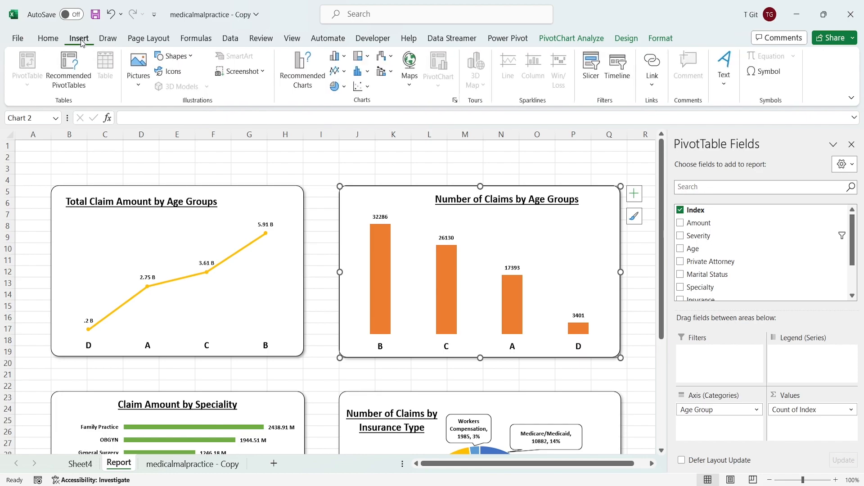
click(590, 76)
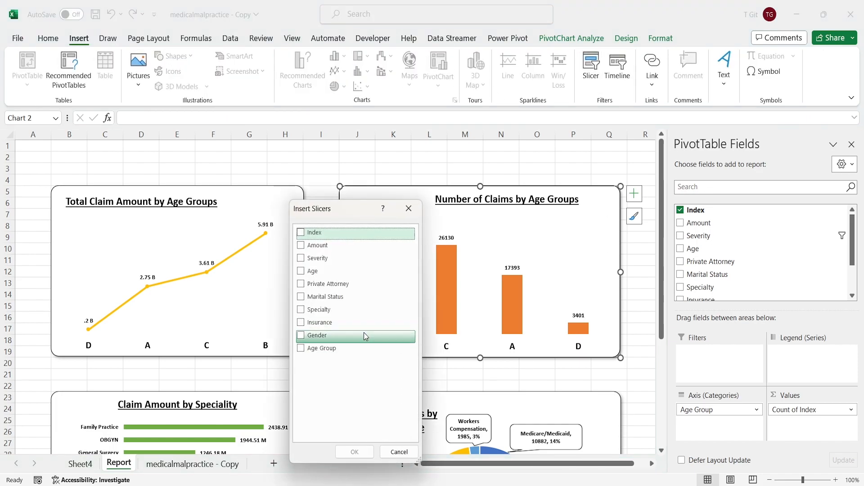
click(304, 258)
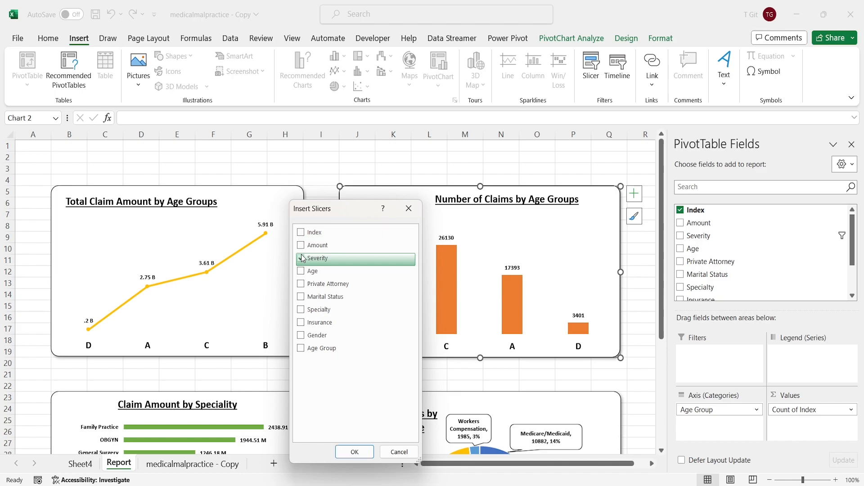
click(302, 285)
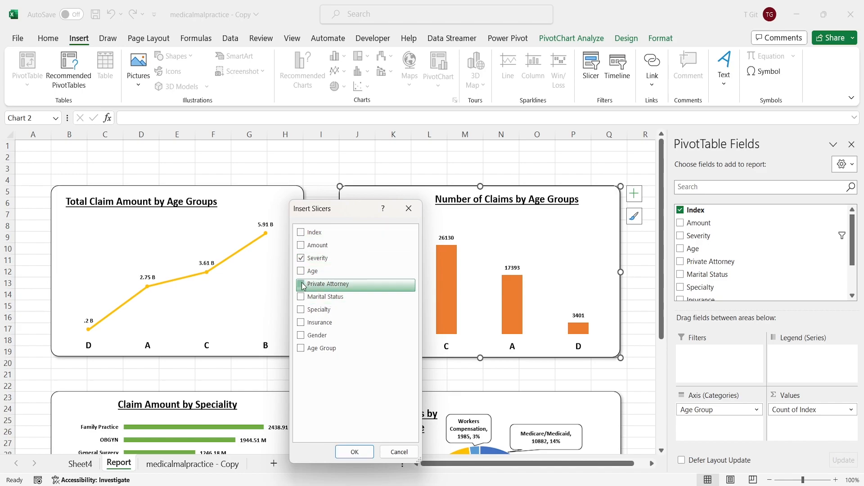
click(302, 298)
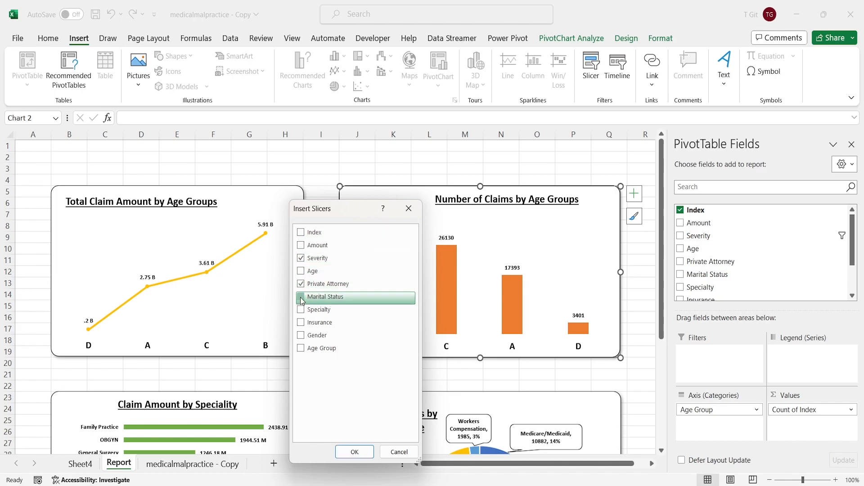
click(300, 336)
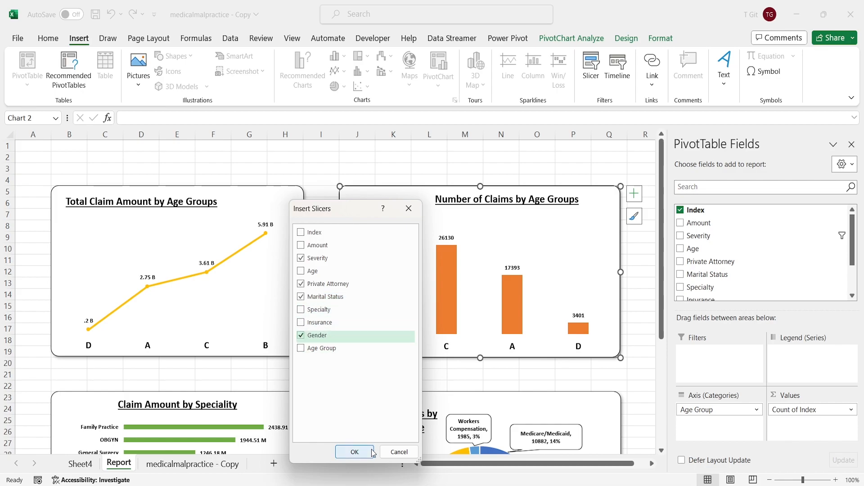
click(355, 451)
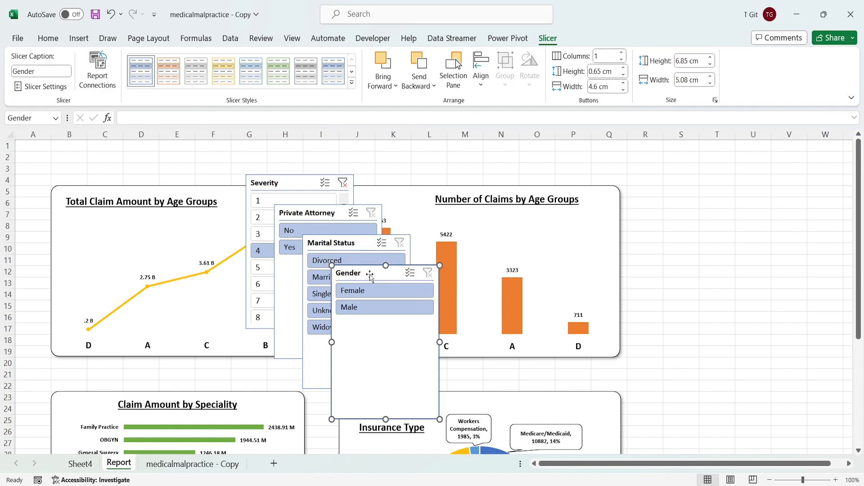
- Move the Severity slicer to the right of the Number of Claims by Age Groups chart and the Gender slicer beside it
drag(288, 184, 683, 201)
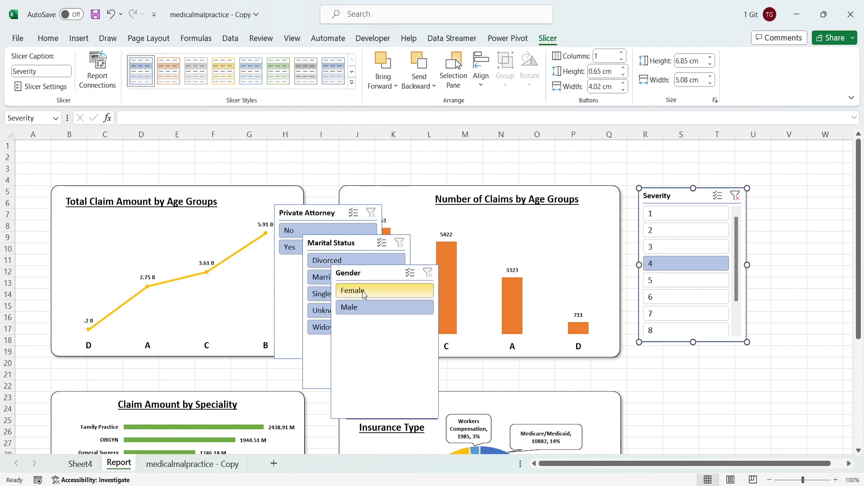
click(769, 238)
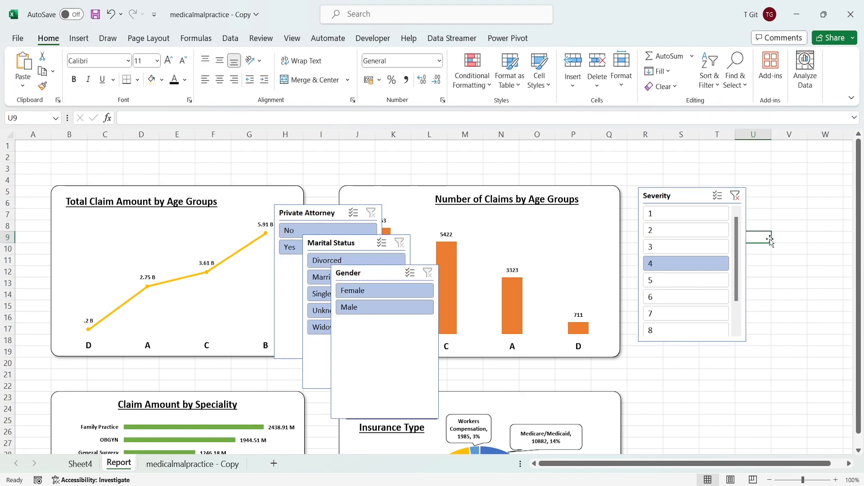
scroll(770, 243, down, 1)
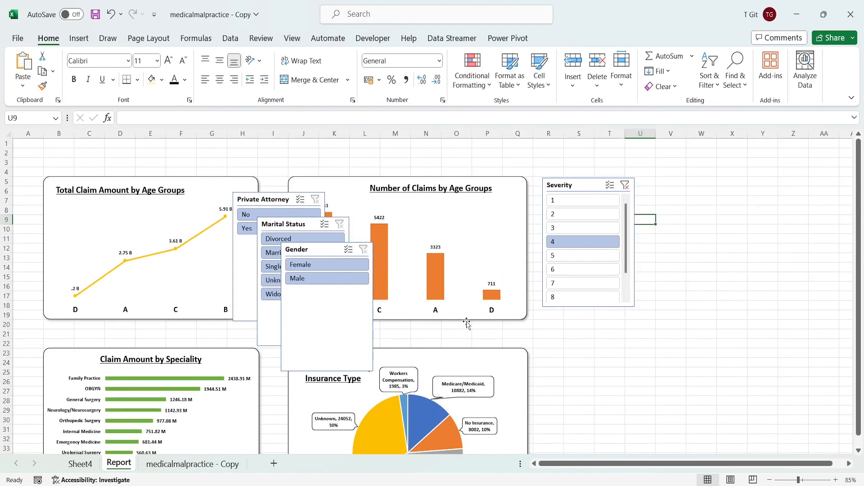
drag(311, 249, 685, 185)
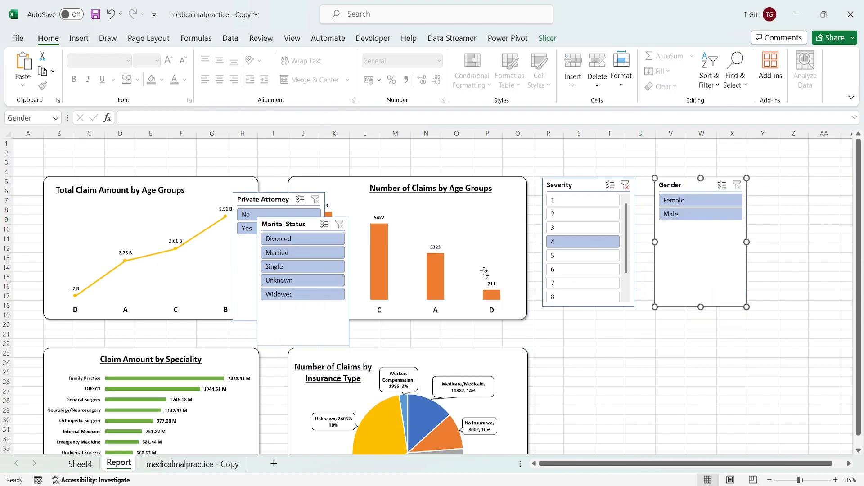
- Place the Marital Status slicer below Severity, next to the pie chart, and the Private Attorney slicer below Gender
drag(291, 224, 575, 354)
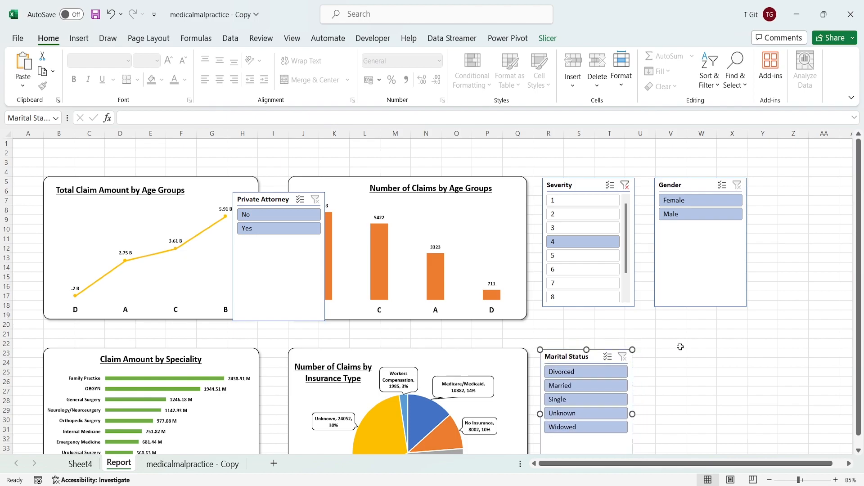
click(677, 345)
drag(275, 199, 698, 356)
click(770, 305)
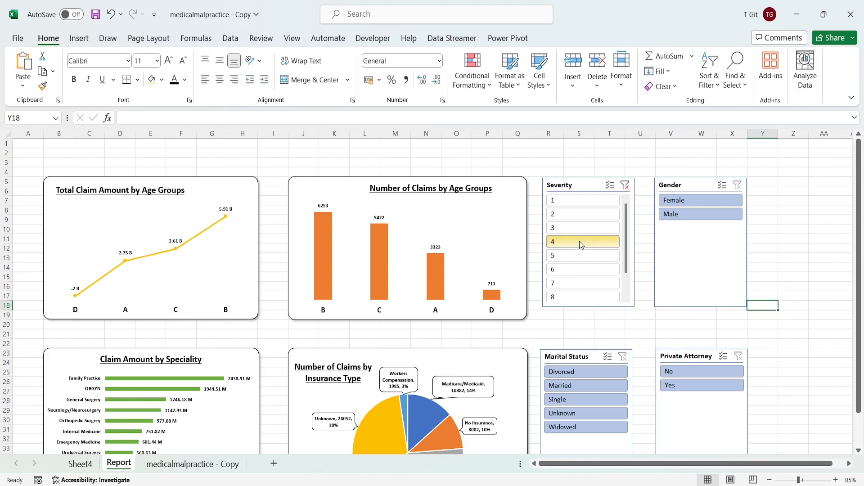
- Clear the Severity slicer's filter and lengthen the slicer until all its values from 1 to 9 fit
click(625, 185)
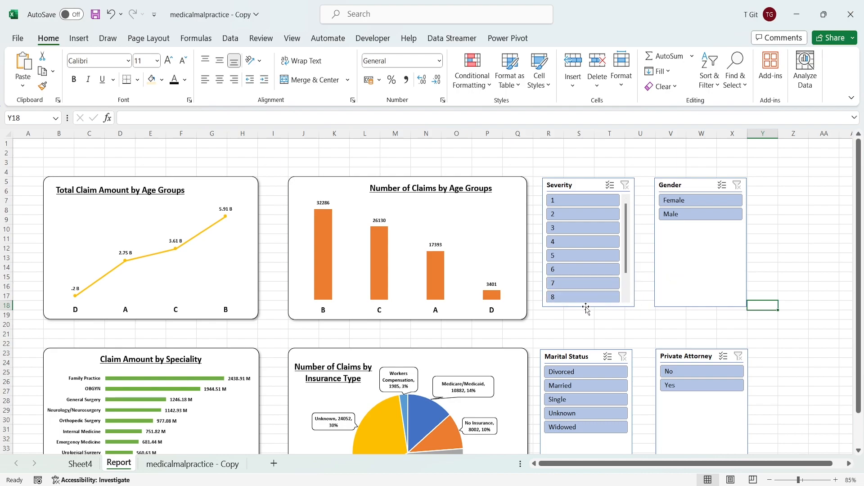
click(583, 182)
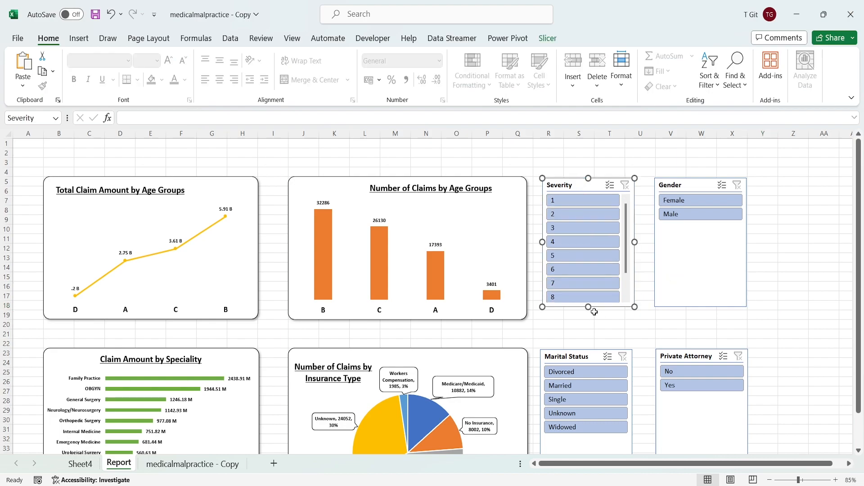
drag(589, 307, 588, 322)
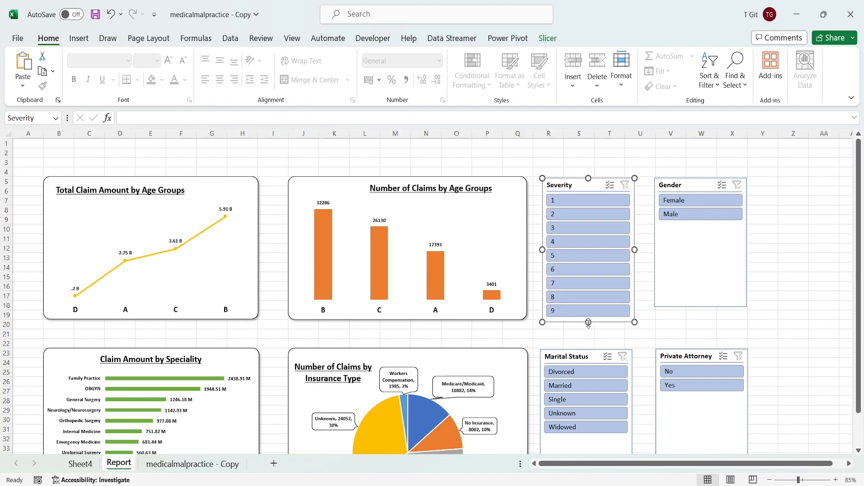
- Test the Severity slicer by filtering to 9 and clear the filter again
click(590, 312)
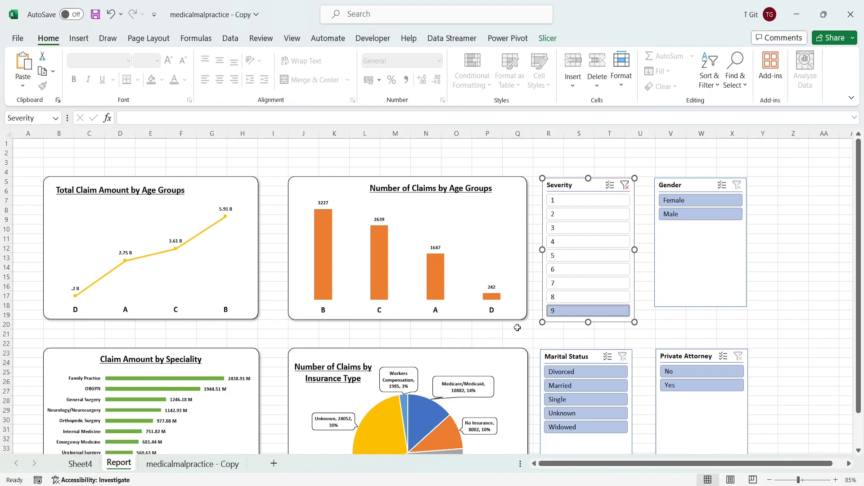
click(625, 185)
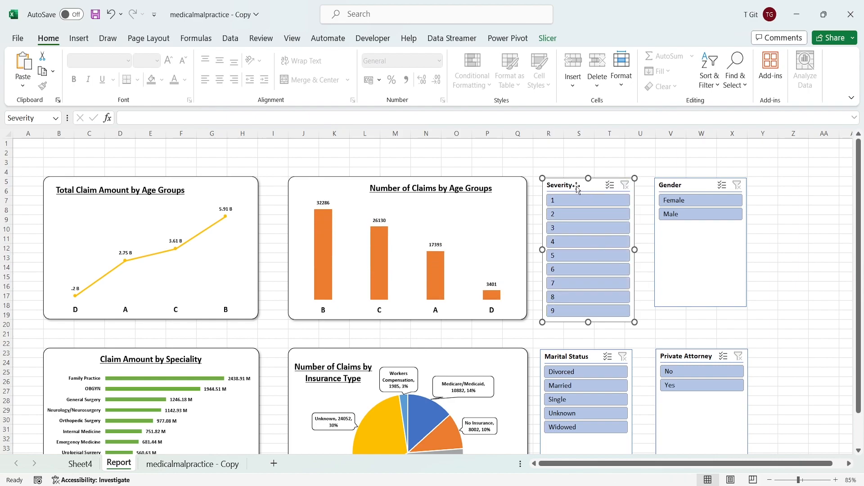
- Connect the Severity slicer to all the PivotTables on Sheet4 through Report Connections
click(548, 38)
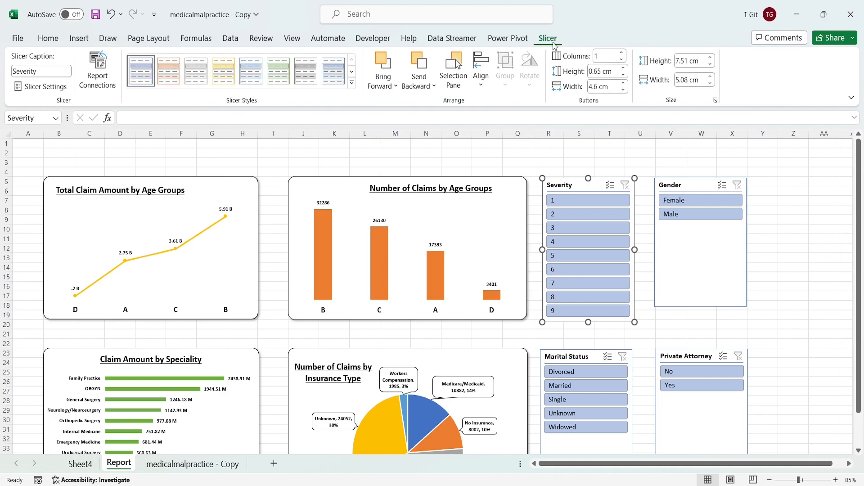
click(90, 85)
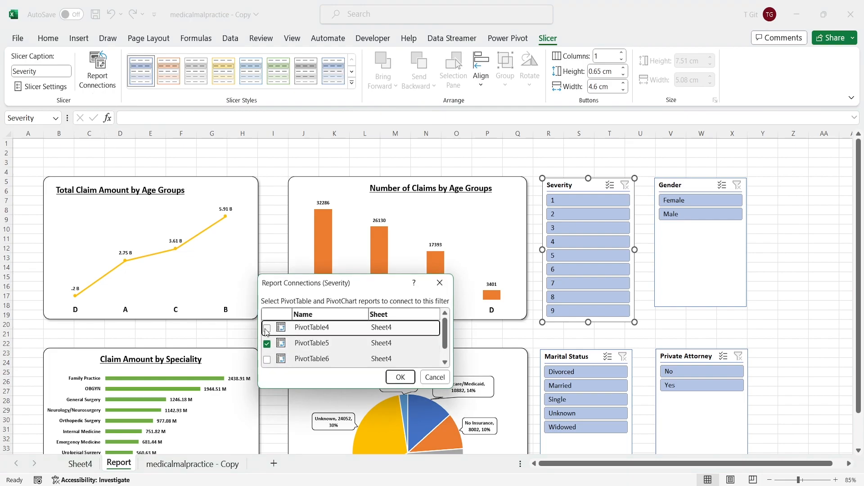
scroll(293, 338, down, 1)
scroll(293, 339, up, 1)
scroll(273, 335, down, 1)
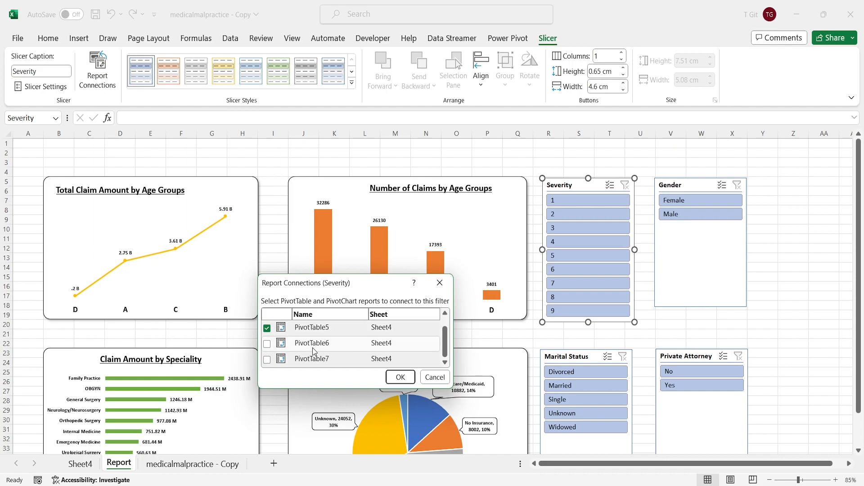
click(266, 343)
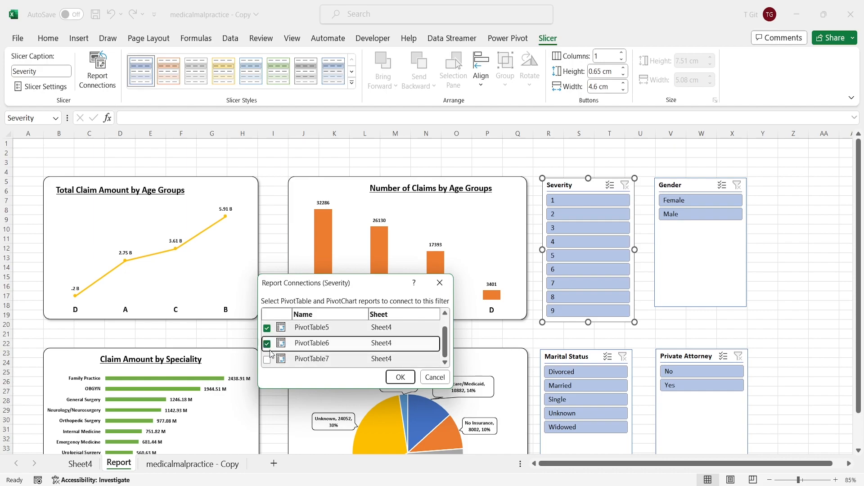
click(400, 377)
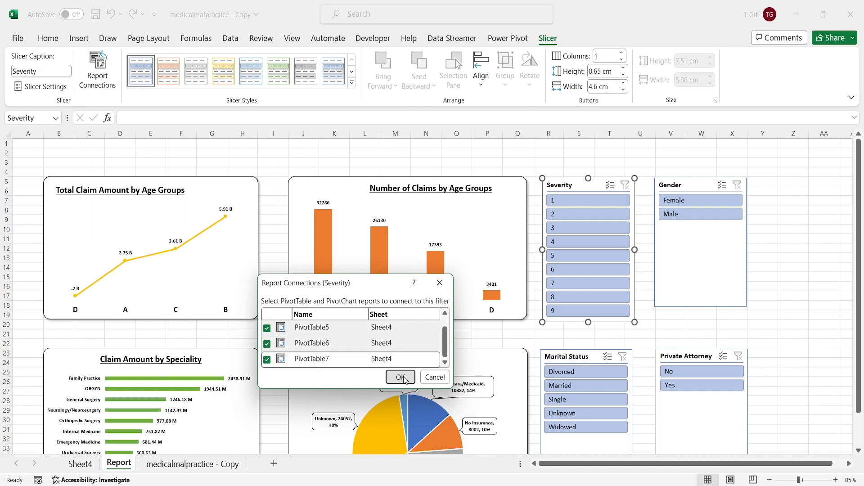
- Extend the Gender slicer down to match the Severity slicer's height and connect it to all the PivotTables on Sheet4
click(687, 260)
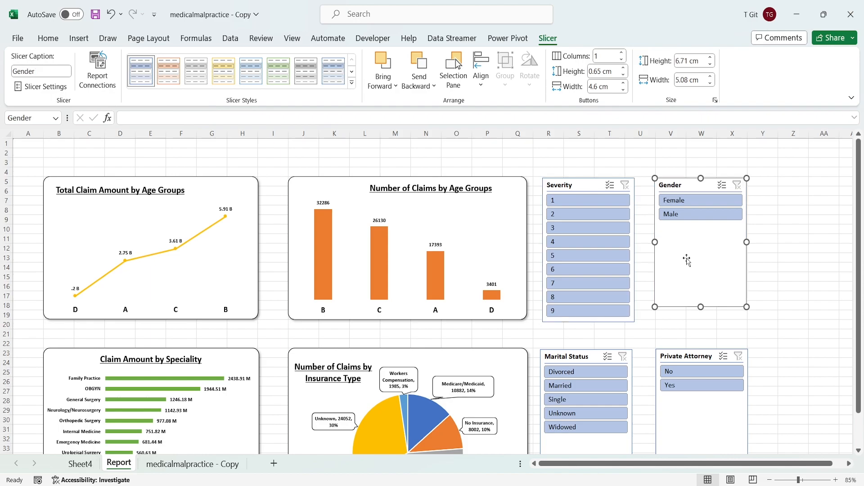
drag(700, 308, 700, 321)
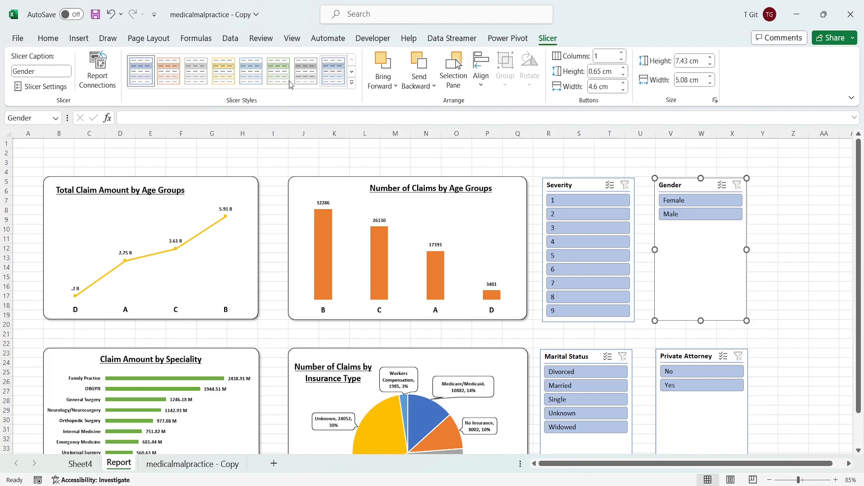
click(98, 72)
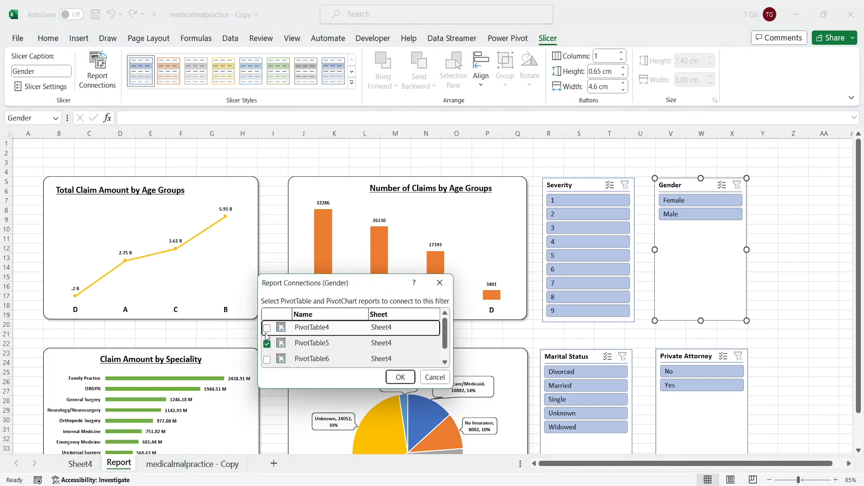
click(267, 359)
scroll(319, 363, down, 1)
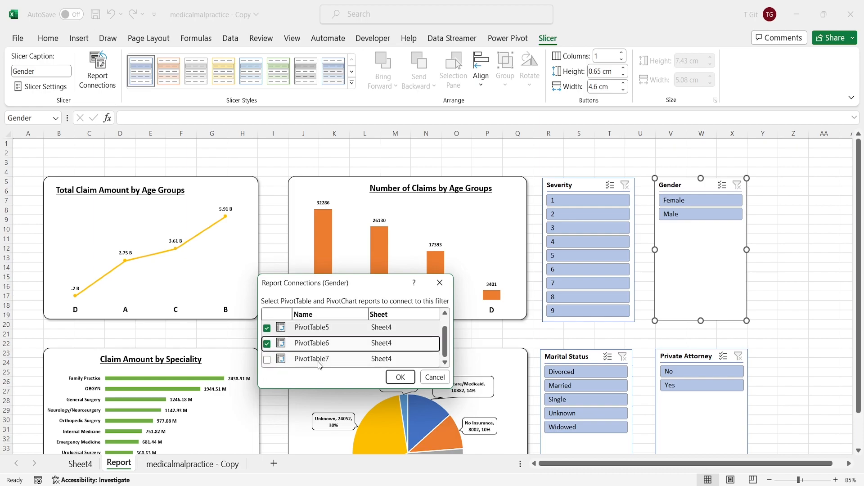
click(267, 359)
click(400, 377)
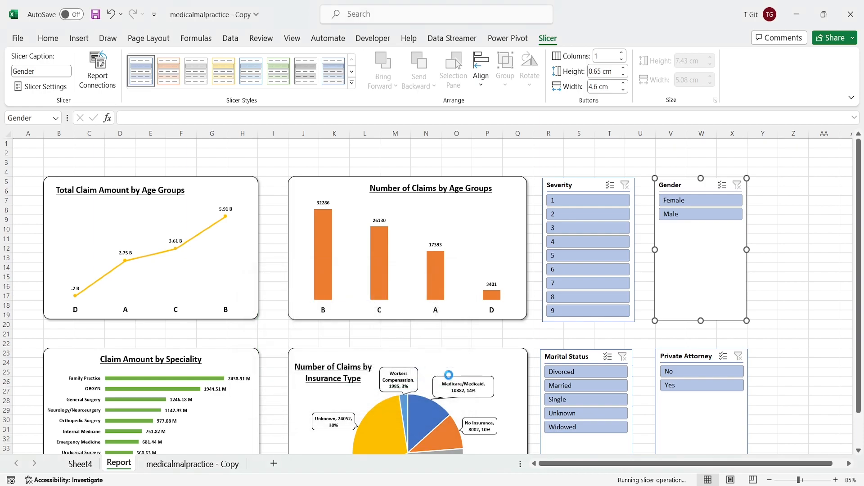
- Connect the Marital Status slicer to all the PivotTables on Sheet4 through Report Connections
click(582, 360)
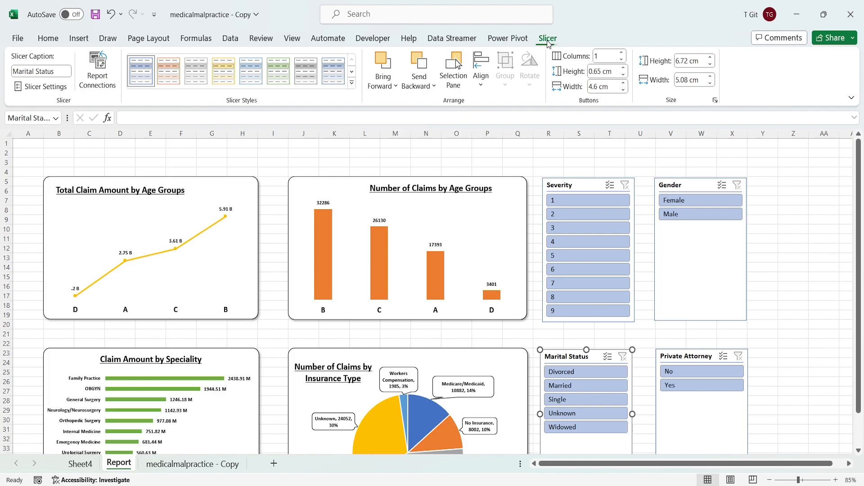
click(97, 72)
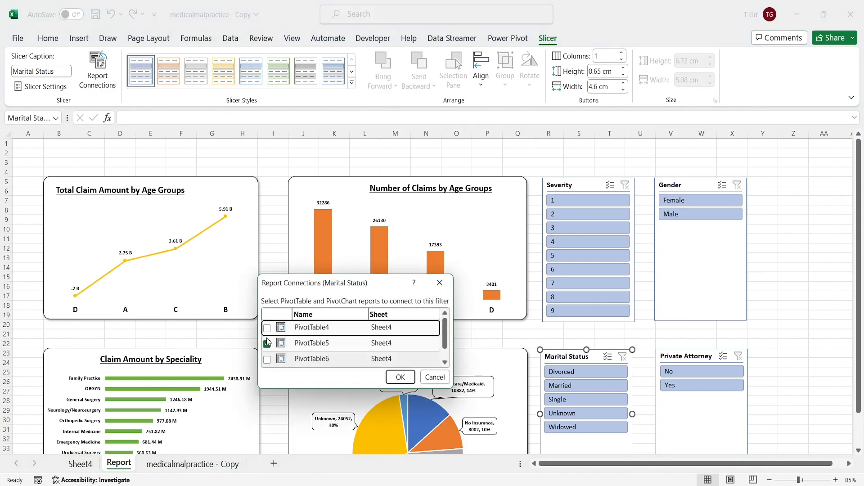
click(267, 343)
click(267, 359)
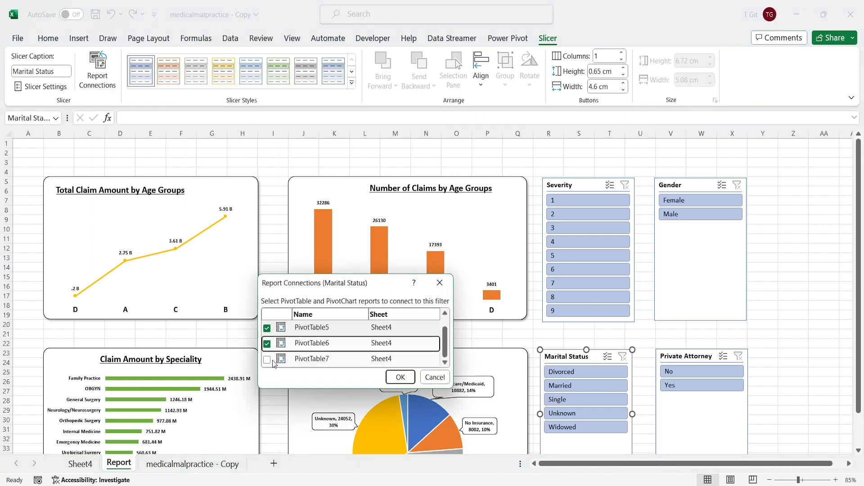
click(267, 359)
click(400, 377)
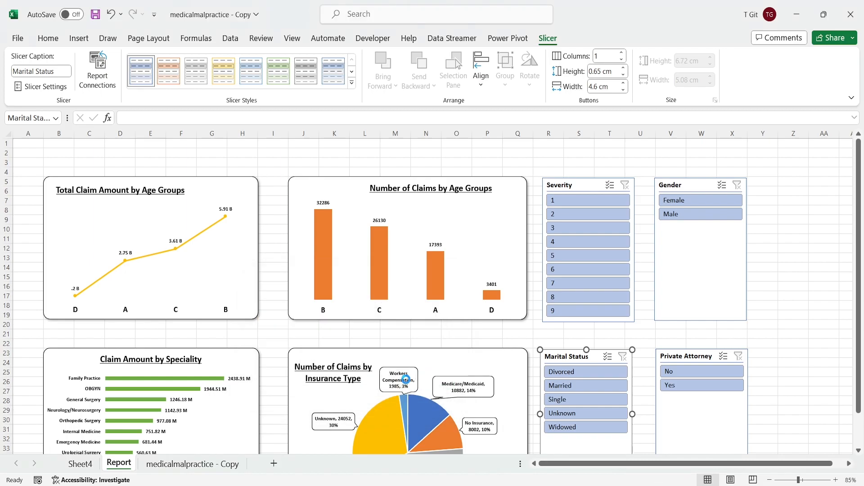
- Connect the Private Attorney slicer to all the PivotTables on Sheet4 through Report Connections
click(691, 410)
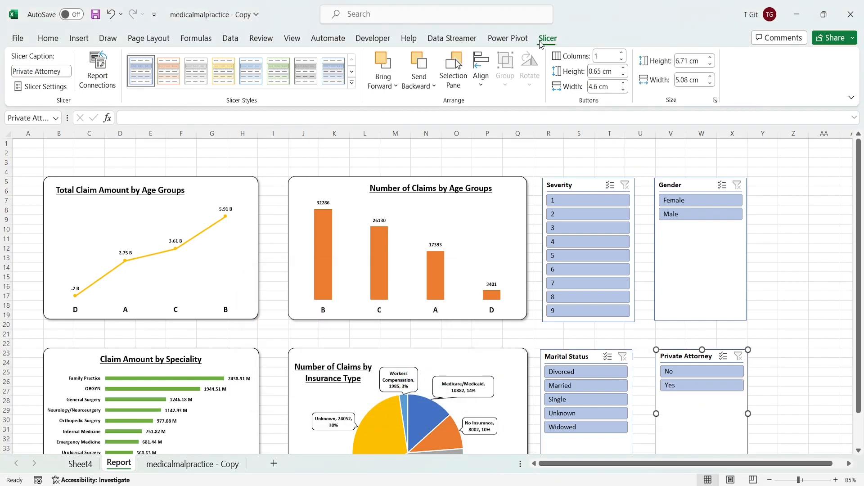
click(97, 80)
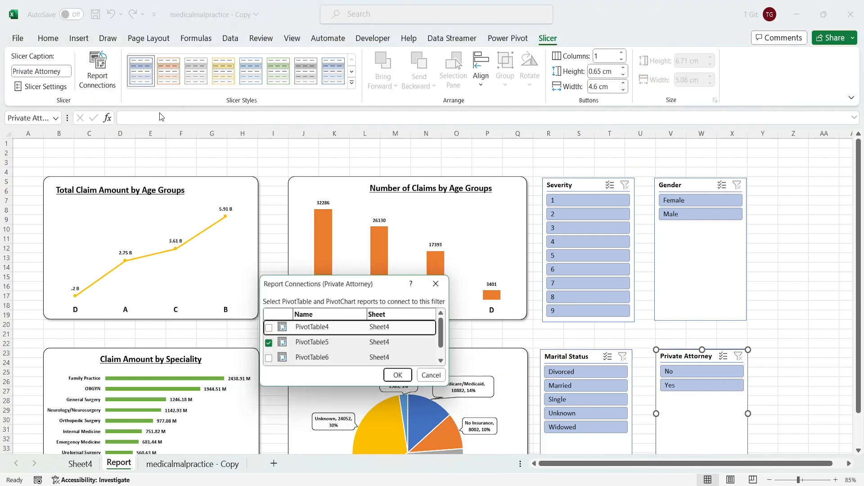
click(267, 328)
click(267, 359)
scroll(285, 351, down, 1)
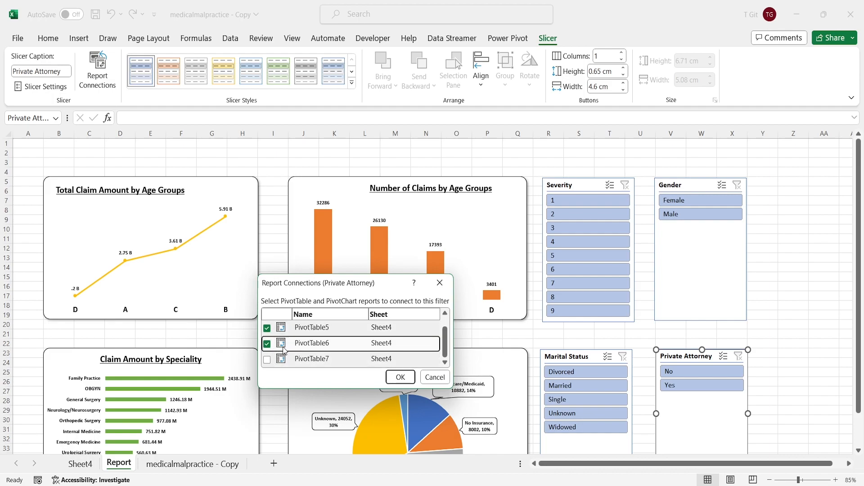
click(267, 359)
click(400, 377)
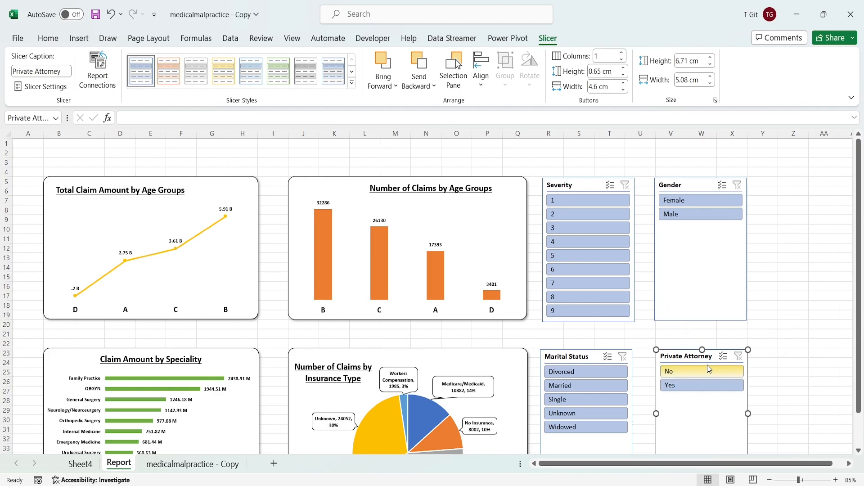
- Test the Private Attorney slicer by filtering to Yes and clear the filter again
click(703, 388)
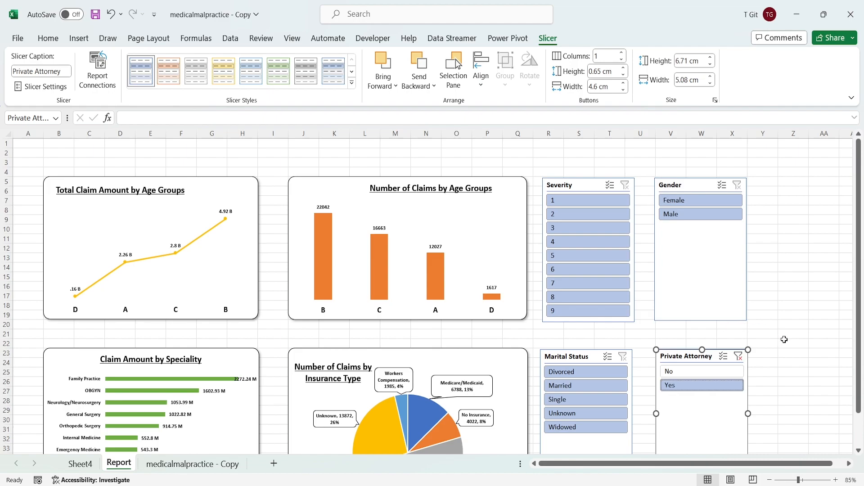
click(745, 366)
click(792, 325)
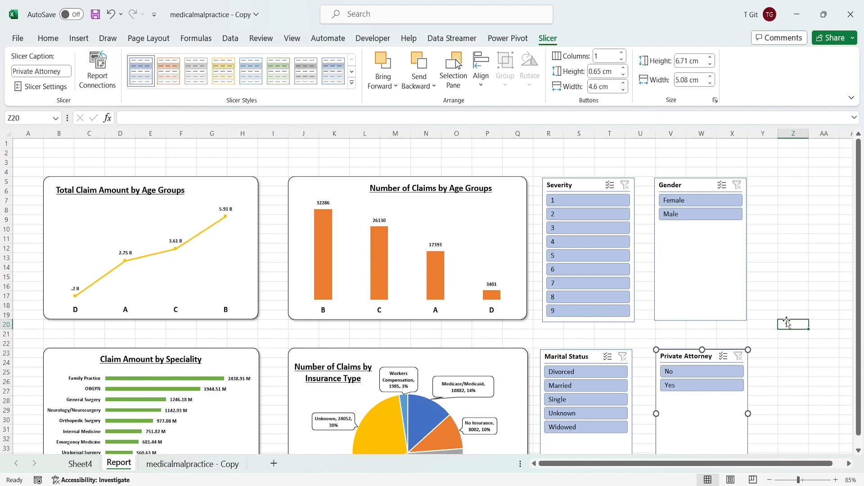
- Test the slicers together by filtering Marital Status to Married and Gender to Male, and clear both filters
scroll(792, 350, down, 1)
scroll(791, 350, down, 2)
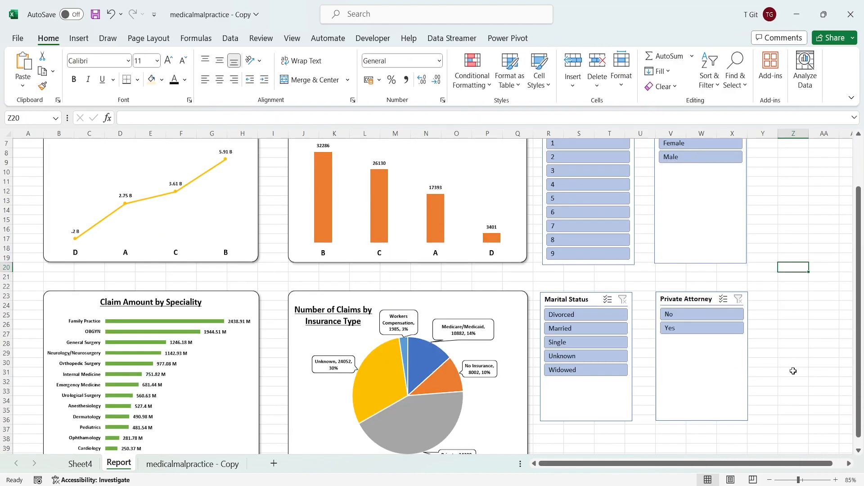
scroll(808, 369, down, 1)
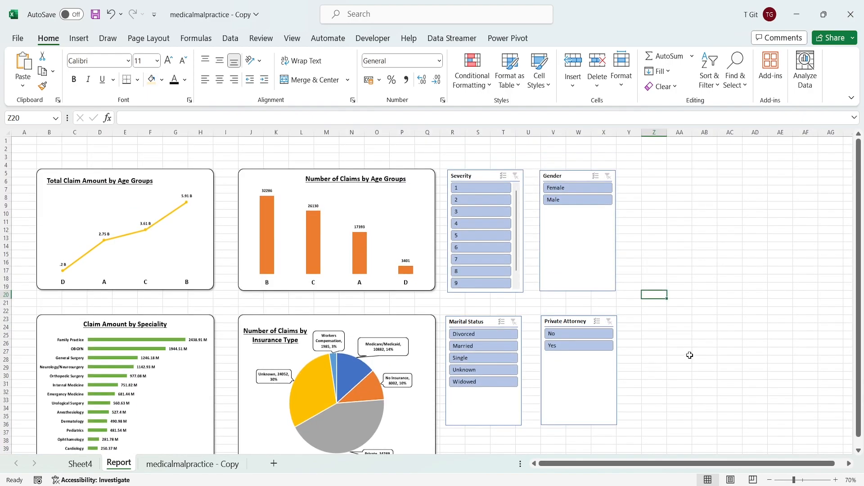
scroll(695, 366, down, 2)
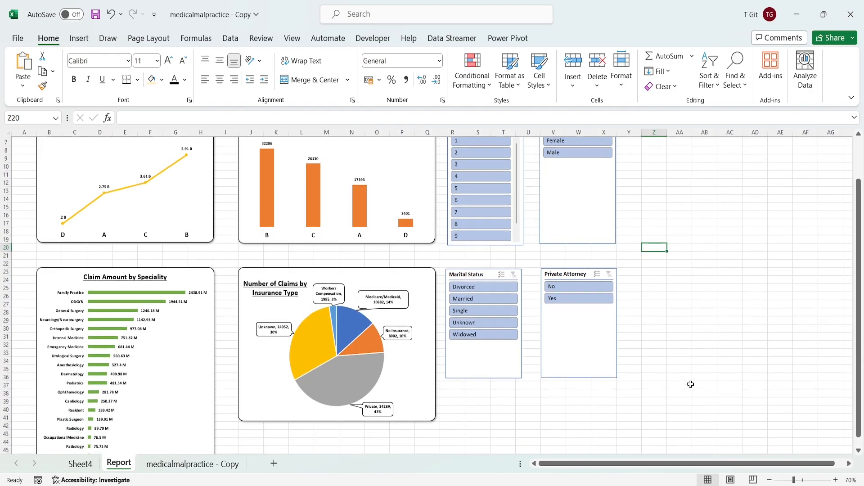
click(471, 298)
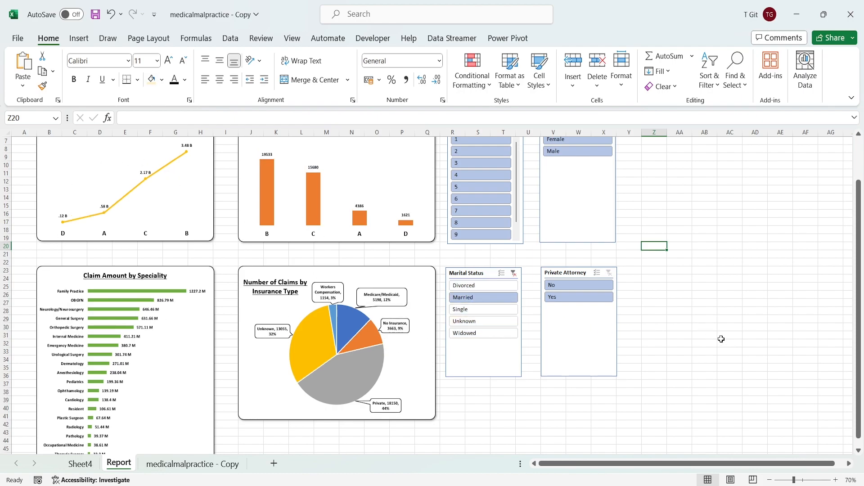
scroll(690, 337, up, 1)
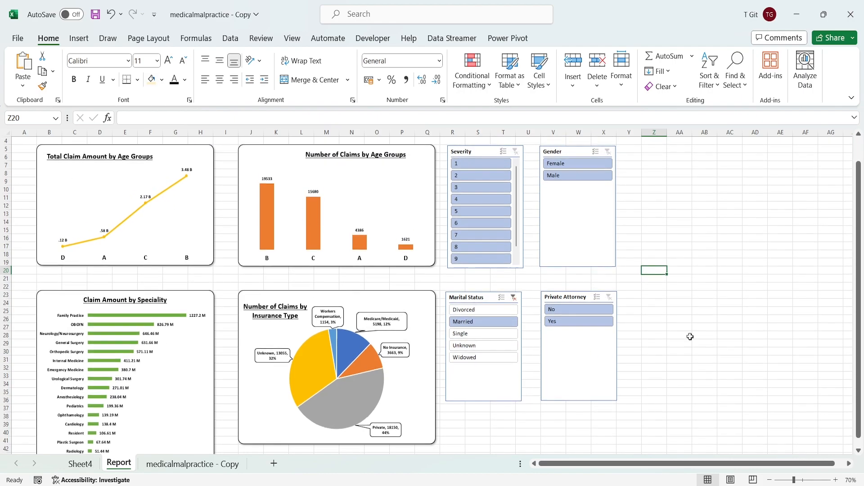
click(579, 180)
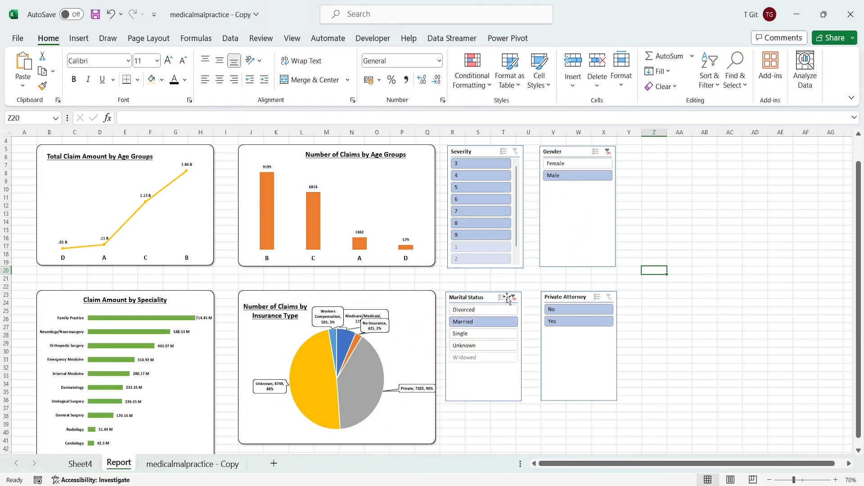
click(513, 297)
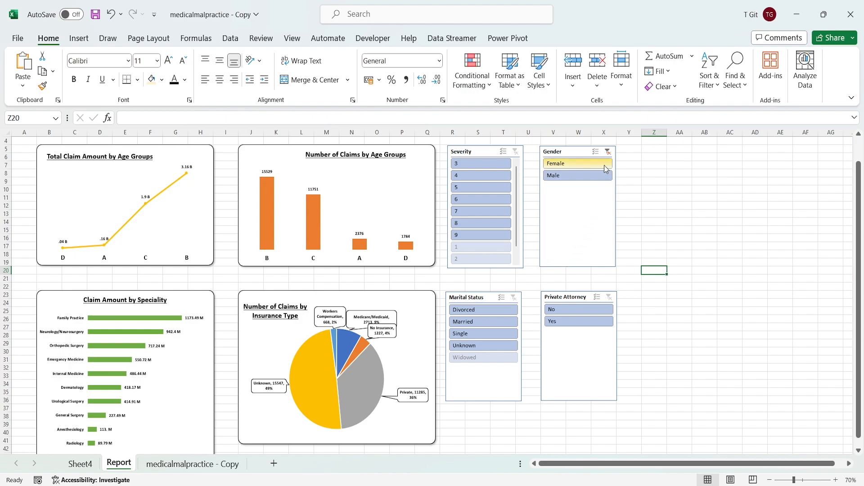
click(608, 152)
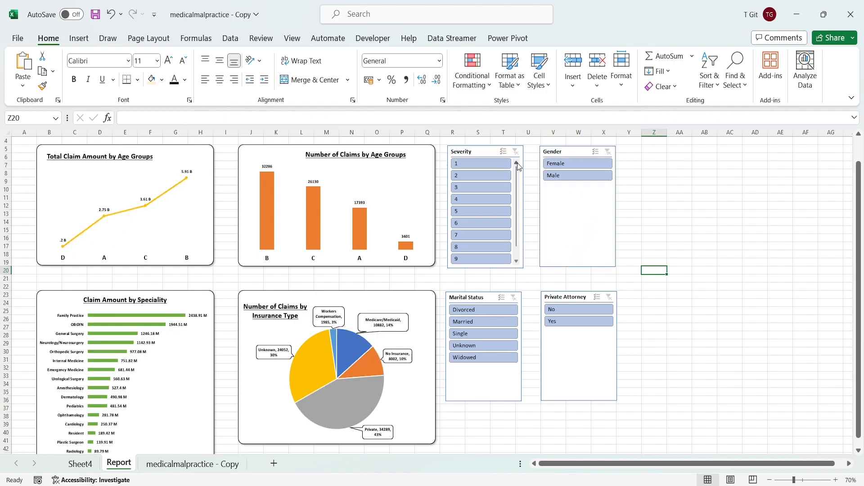
- Widen the Severity slicer slightly towards the Gender slicer and deselect it
click(494, 153)
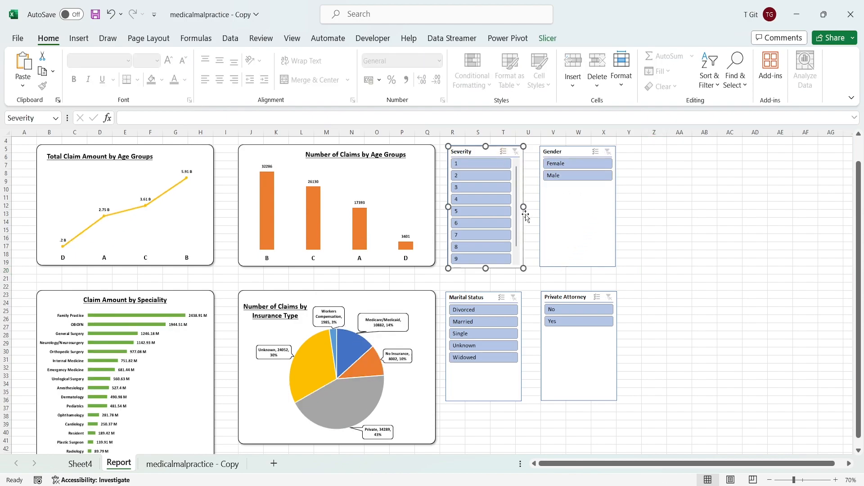
drag(524, 207, 526, 207)
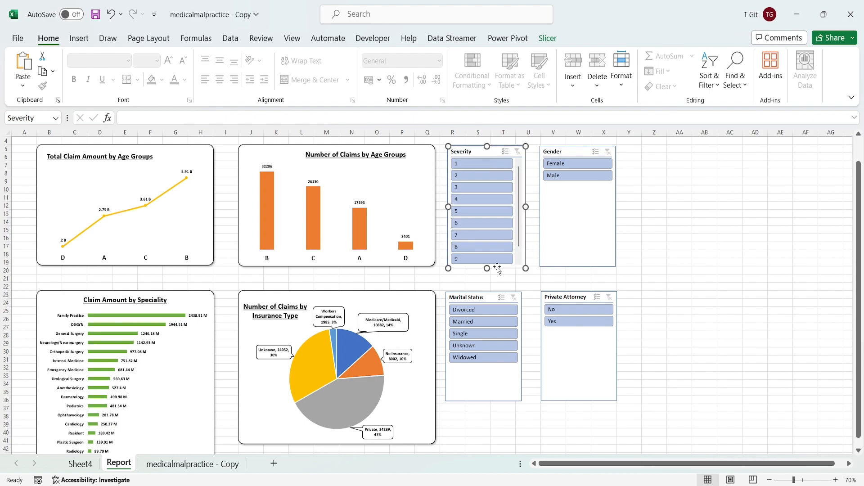
click(638, 255)
- Merge and center cells A1:AE3 above the charts and slicers as a title banner
scroll(696, 382, up, 1)
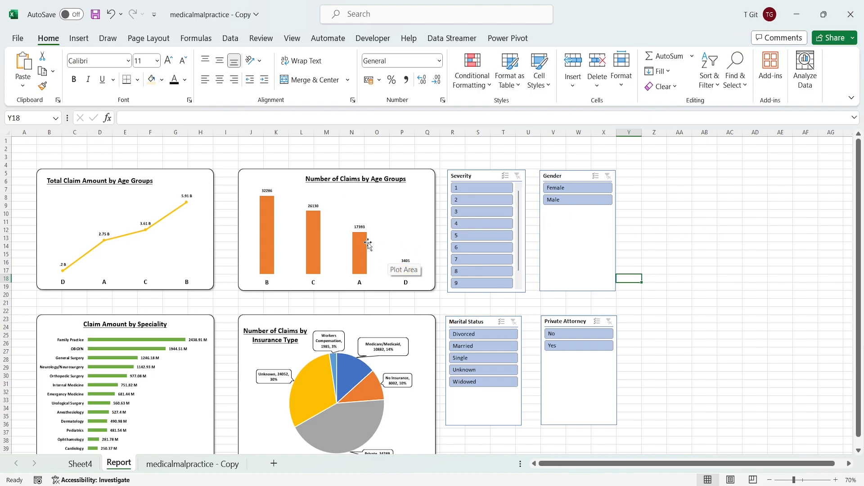
drag(22, 141, 776, 158)
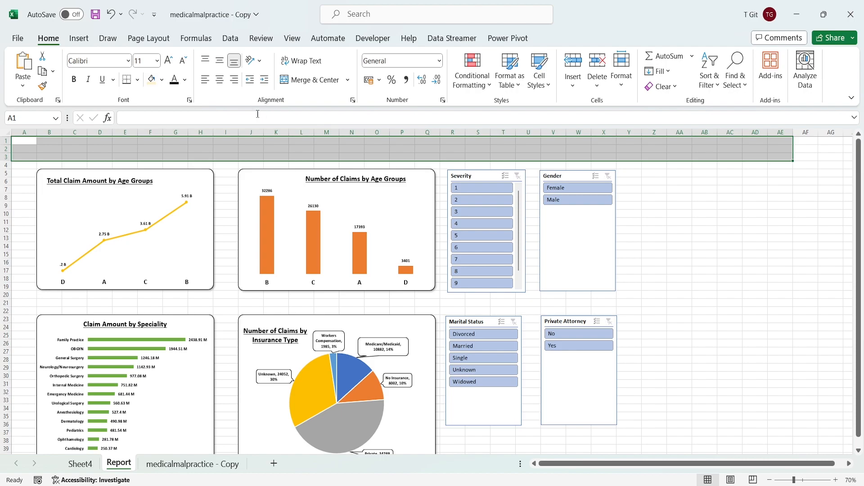
click(295, 80)
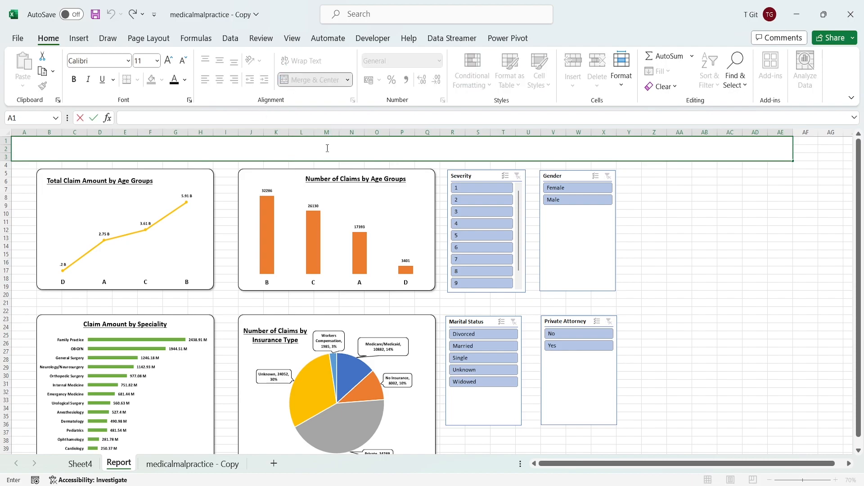
- Enter the title "Medical Malpractice Report" in the merged banner cell A1
key(Caps_Lock)
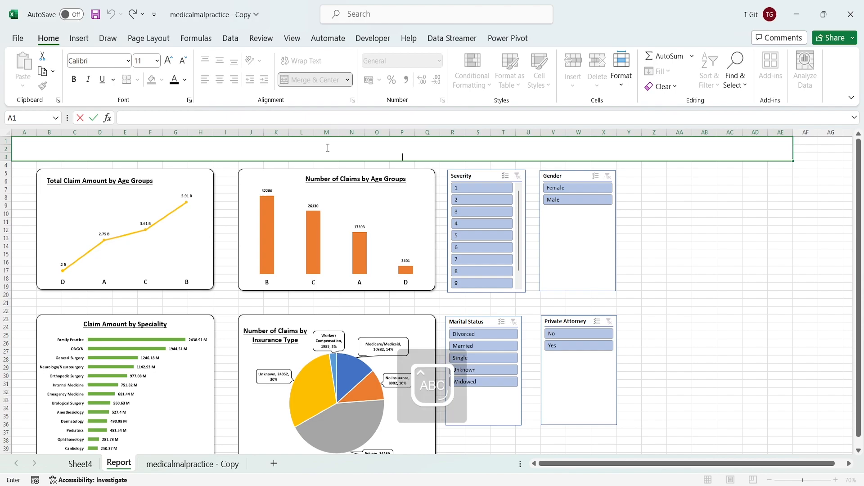
text(M)
key(Caps_Lock)
text(edical)
key(Caps_Lock)
text(,)
key(BackSpace)
text(M)
key(Caps_Lock)
text(a)
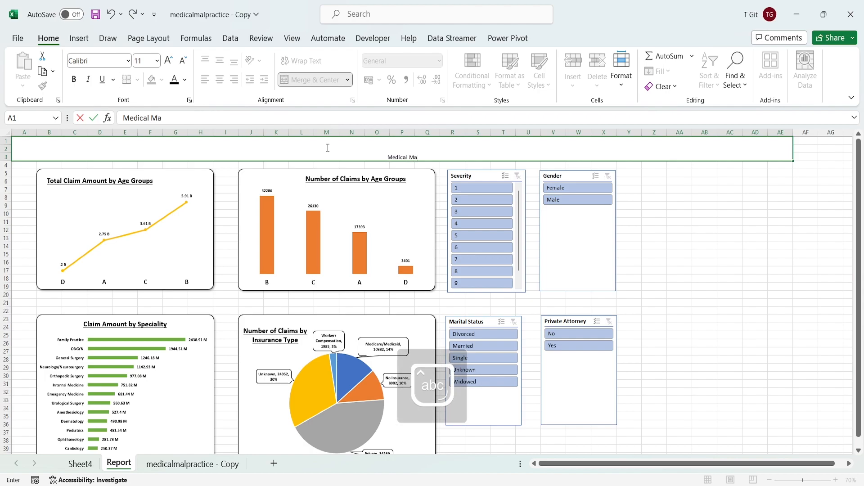
text(lpractice)
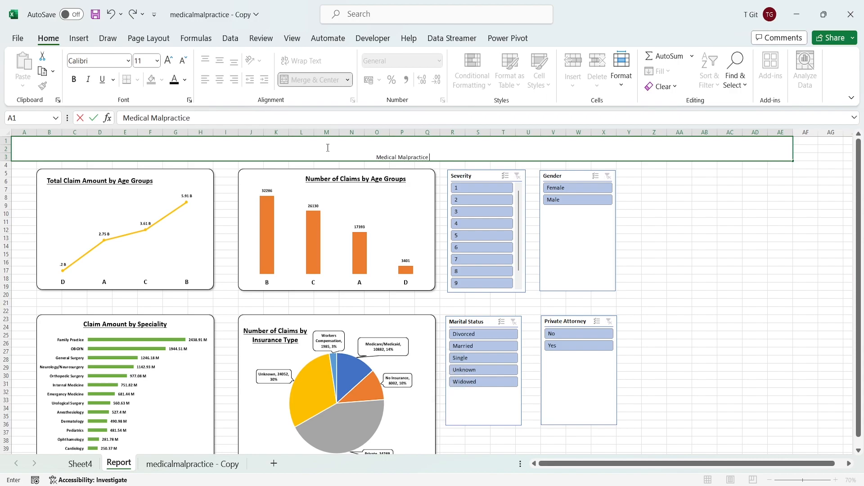
key(Caps_Lock)
text(R)
key(Caps_Lock)
text(ep)
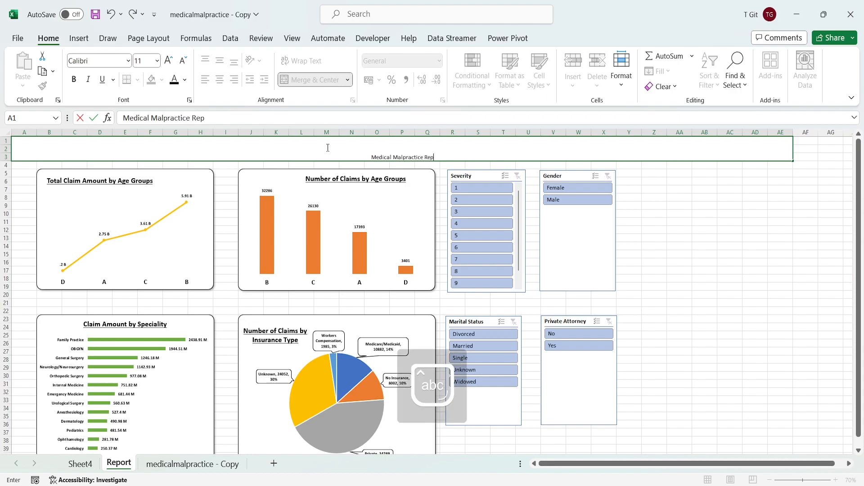
text(ort)
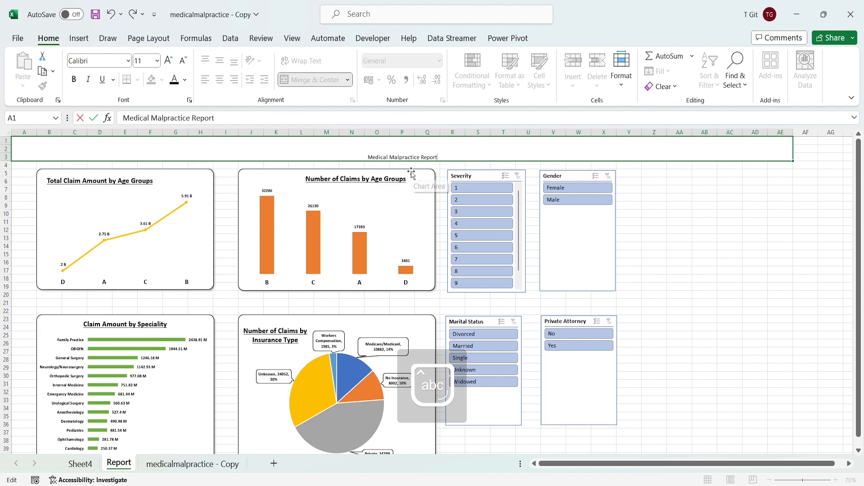
- Make the whole report title bold and set its font size to 28
key(ctrl+a)
click(73, 79)
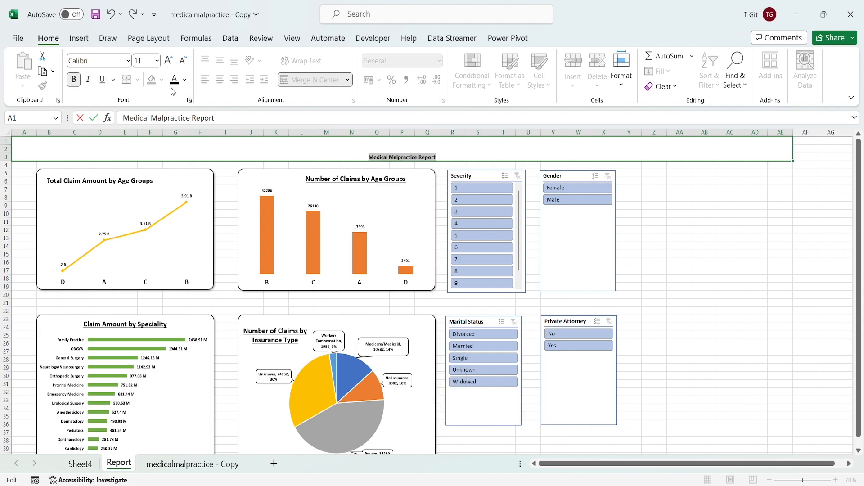
click(157, 60)
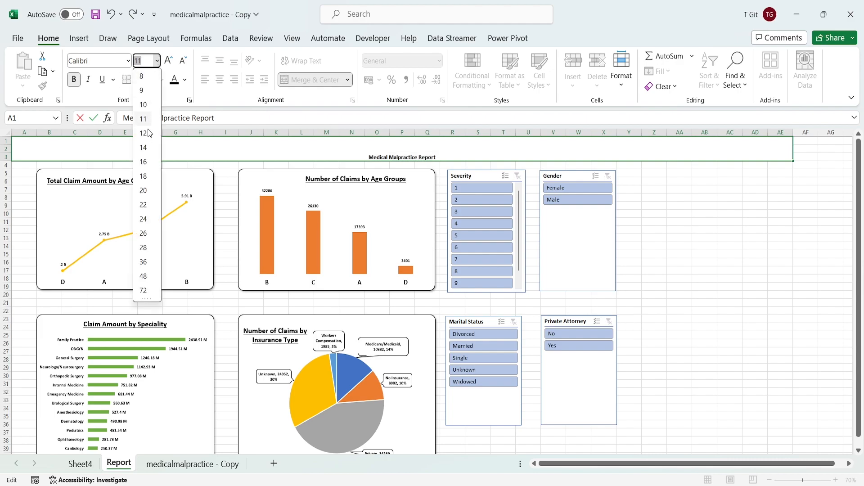
click(143, 248)
click(696, 229)
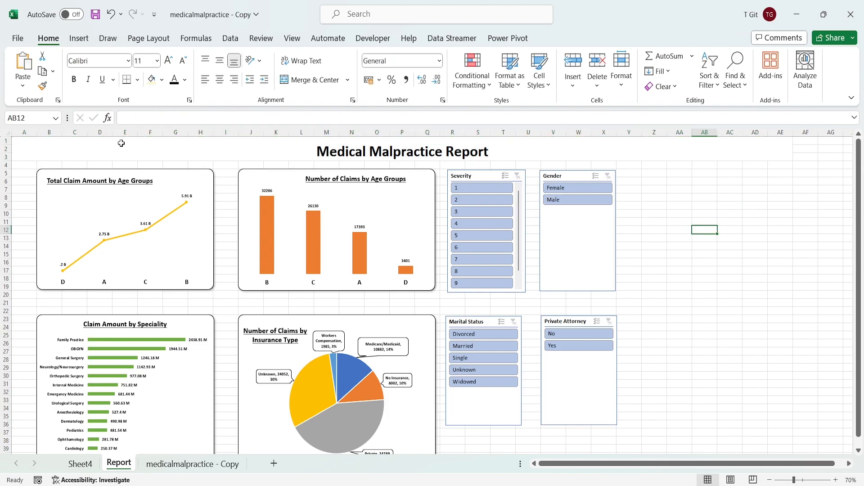
- Fill the merged title cell with a light gold background colour
click(24, 141)
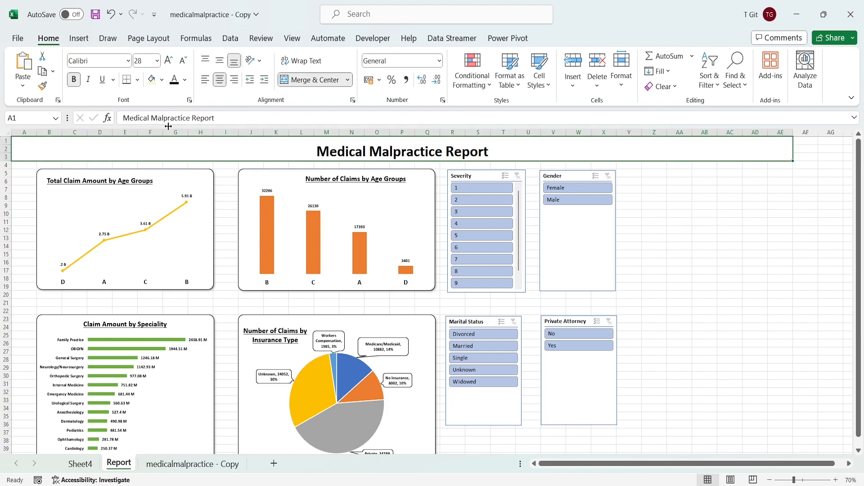
click(152, 80)
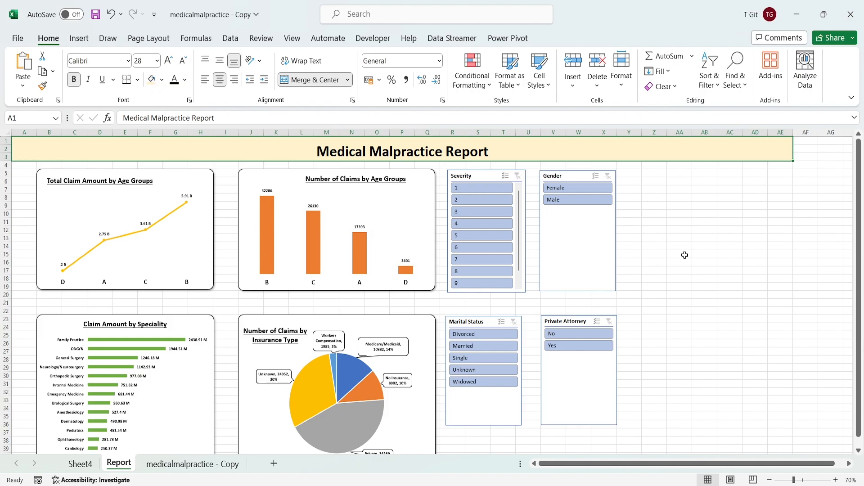
click(704, 238)
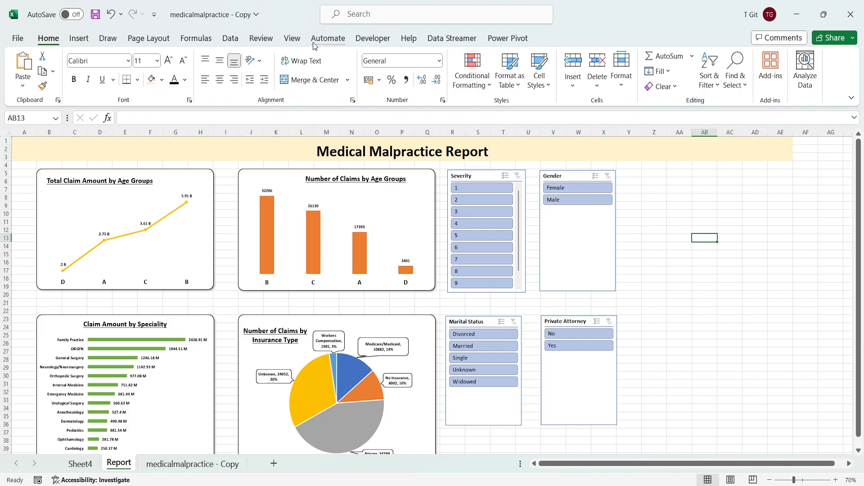
- Hide the gridlines on the Report sheet
click(292, 39)
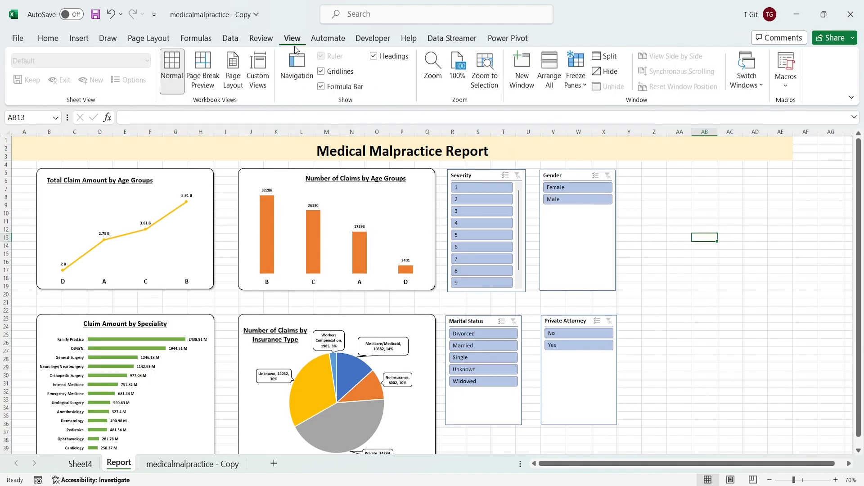
click(321, 72)
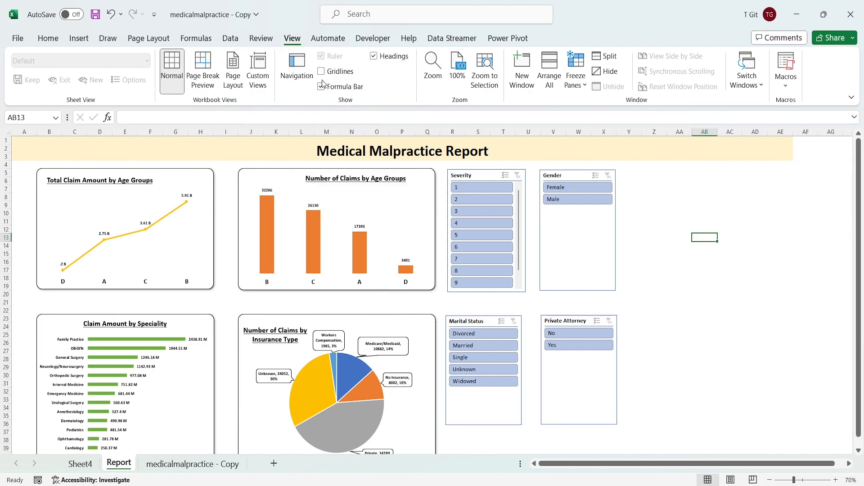
click(733, 293)
- Lengthen the Number of Claims by Insurance Type chart downward to match the Claim Amount by Speciality chart's height
scroll(719, 347, down, 2)
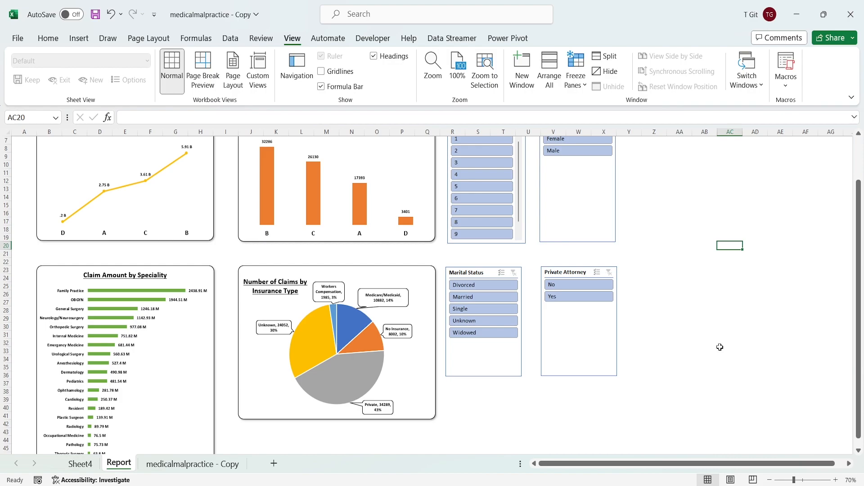
scroll(720, 347, down, 2)
click(407, 358)
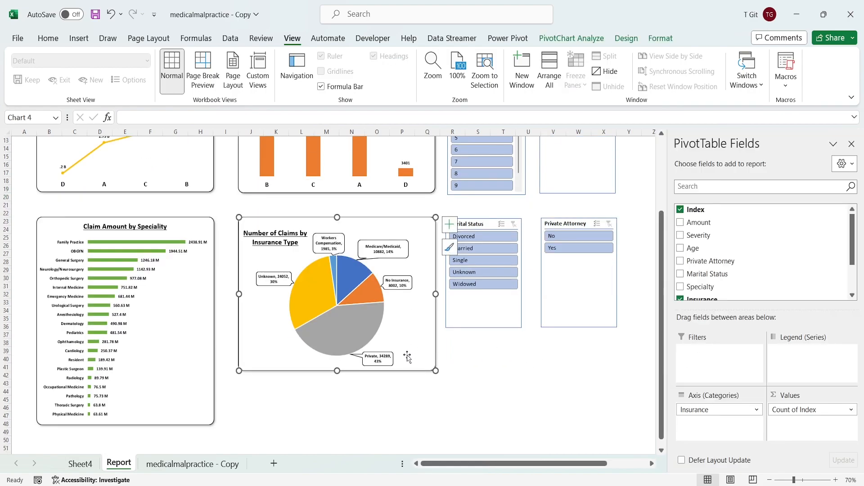
drag(337, 370, 333, 421)
click(478, 399)
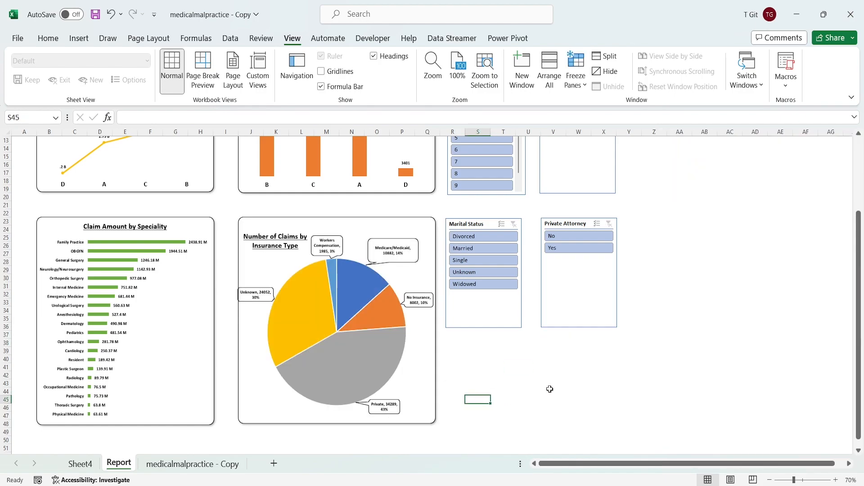
scroll(660, 369, up, 4)
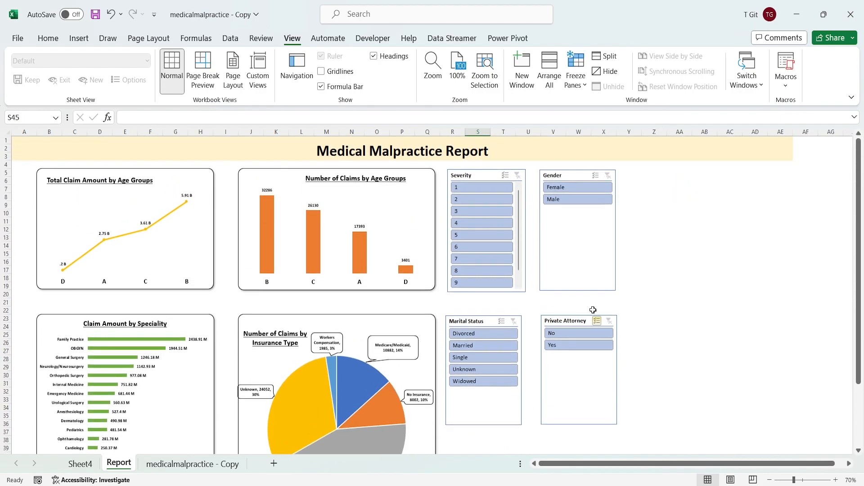